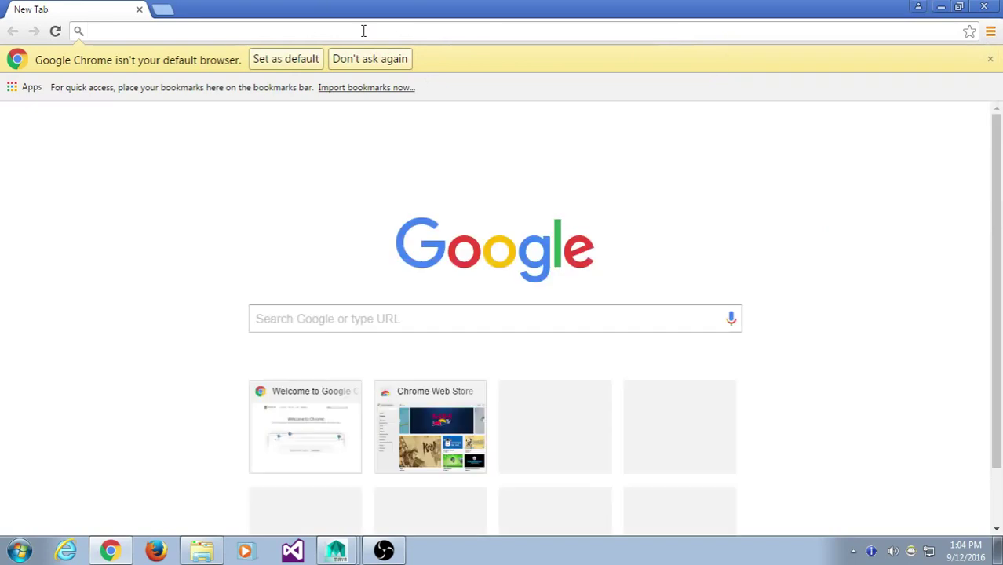
- Load YouTube and search for "richland game videos"
{"action": "key", "text": "Return"}
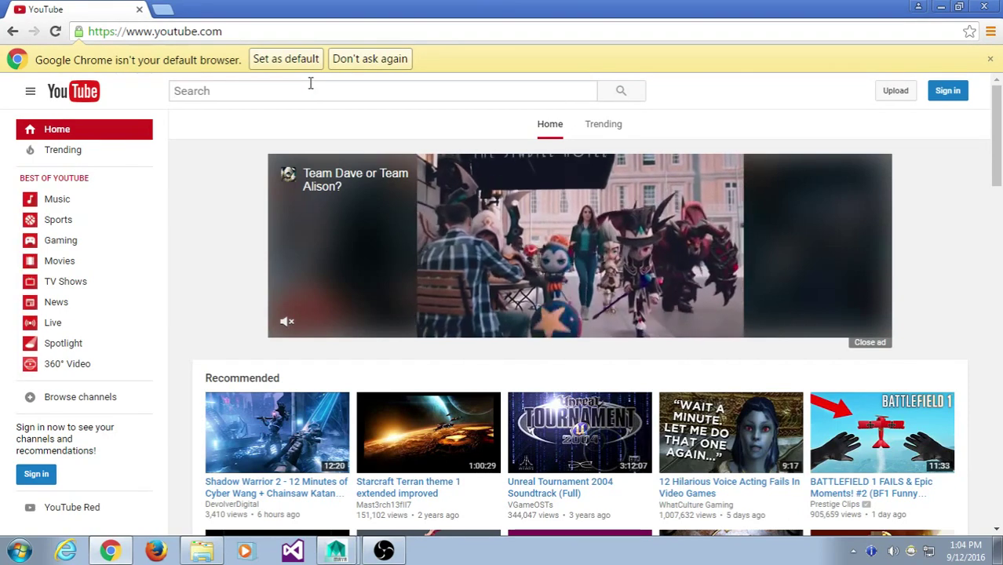
{"action": "left_click", "coordinate": [310, 83]}
{"action": "type", "text": "richland gamve"}
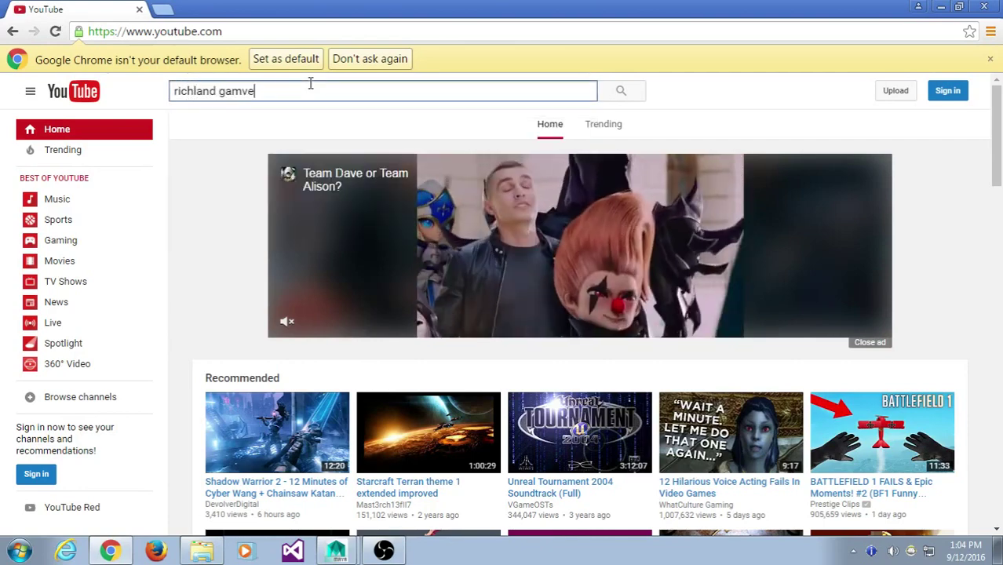
{"action": "key", "text": "BackSpace"}
{"action": "key", "text": "BackSpace"}
{"action": "type", "text": "e videos"}
{"action": "key", "text": "Return"}
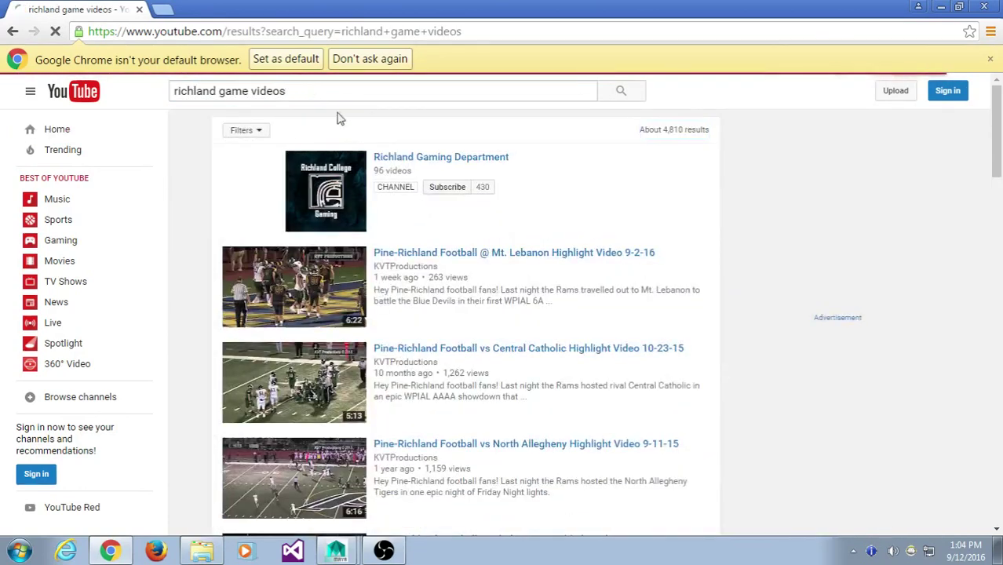
- Open the Richland Gaming Department channel and show its created playlists
{"action": "left_click", "coordinate": [397, 160]}
{"action": "scroll", "coordinate": [394, 163], "scroll_direction": "down", "scroll_amount": 2}
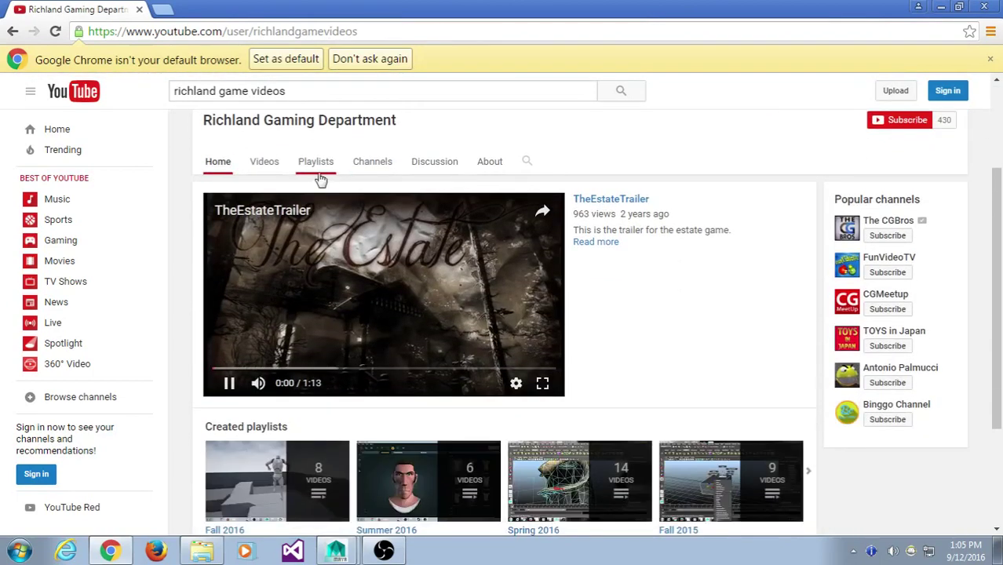
{"action": "left_click", "coordinate": [264, 162]}
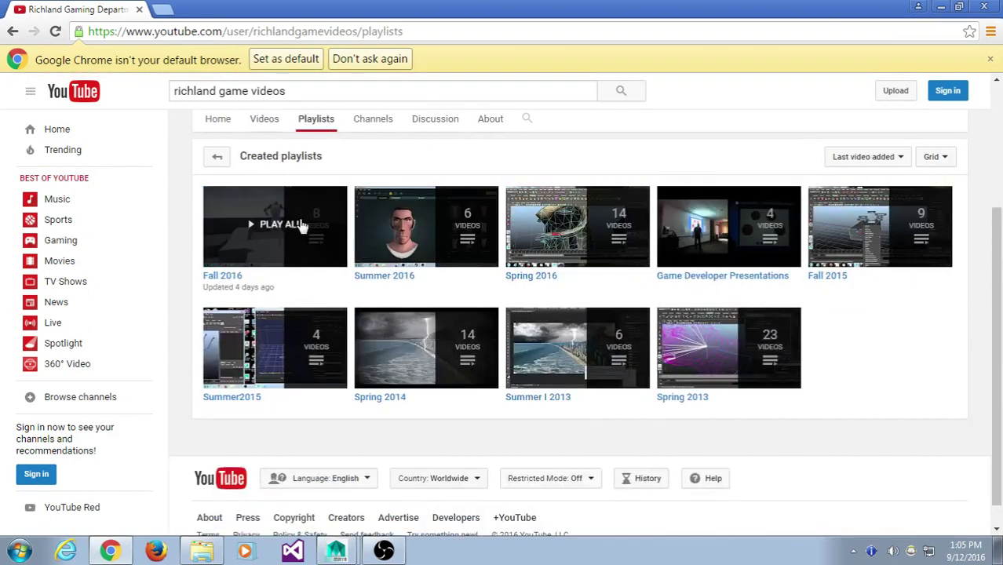
- Play all of the Fall 2016 playlist and skip the ad
{"action": "left_click", "coordinate": [287, 216]}
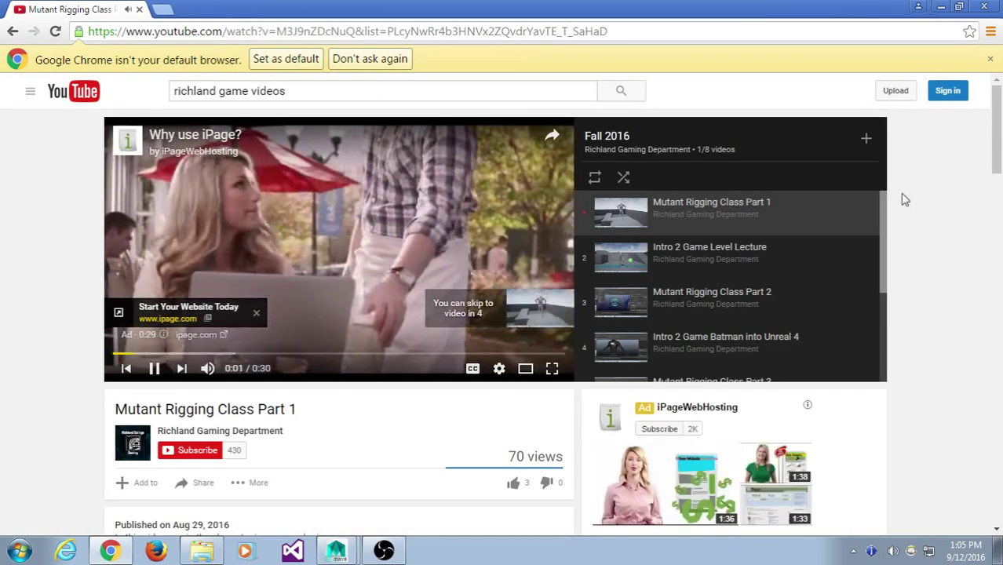
{"action": "left_click_drag", "start_coordinate": [888, 215], "coordinate": [949, 196]}
{"action": "left_click_drag", "start_coordinate": [884, 297], "coordinate": [870, 165]}
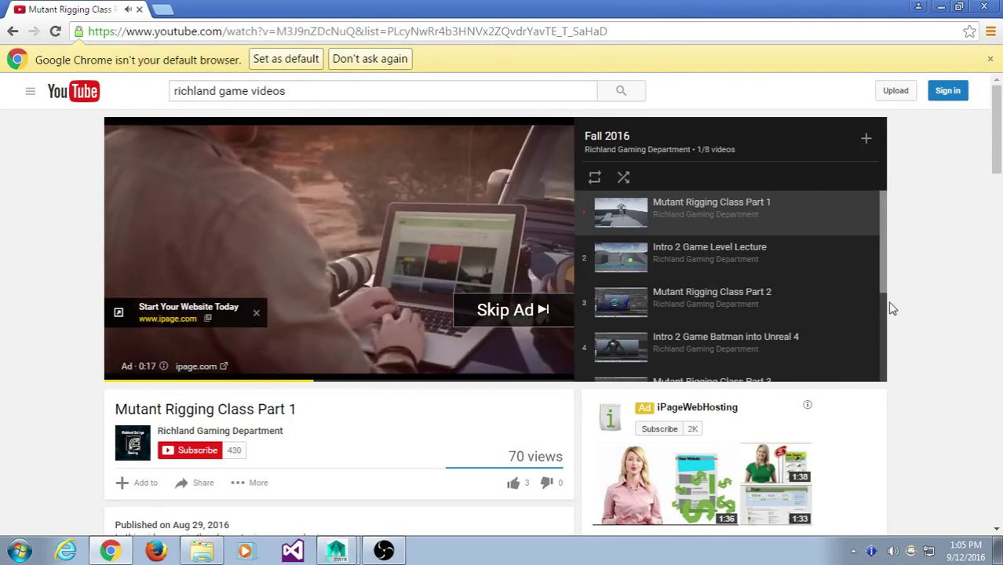
{"action": "left_click", "coordinate": [544, 310]}
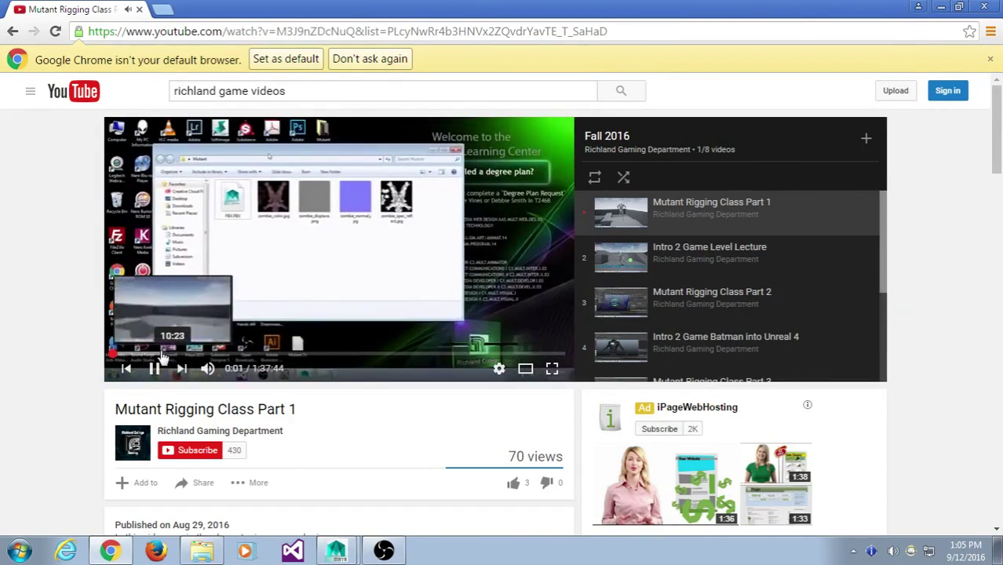
- Jump near the end of Mutant Rigging Class Part 1, then switch to Maya
{"action": "left_click", "coordinate": [159, 358]}
{"action": "left_click", "coordinate": [246, 359]}
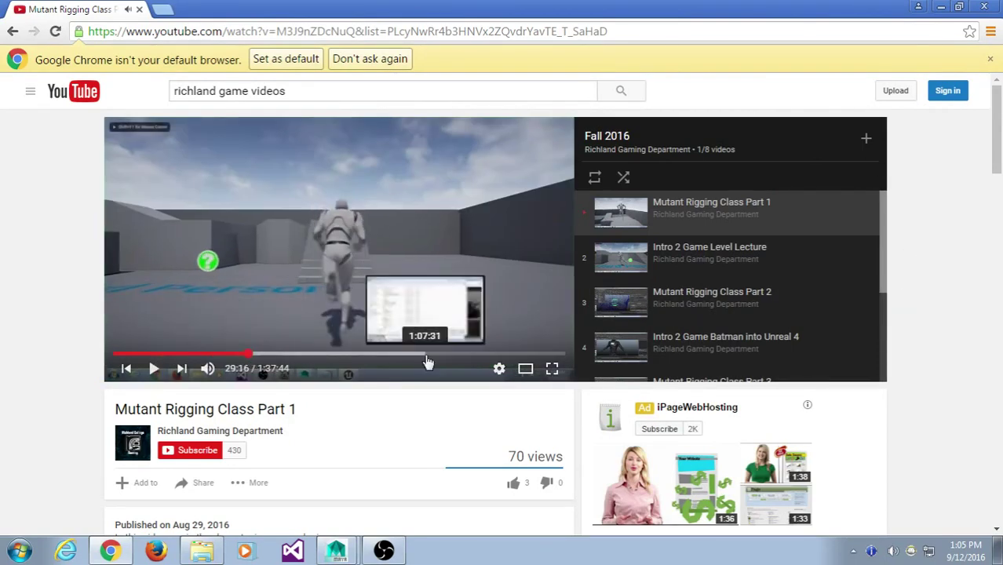
{"action": "left_click", "coordinate": [428, 357]}
{"action": "left_click", "coordinate": [463, 359]}
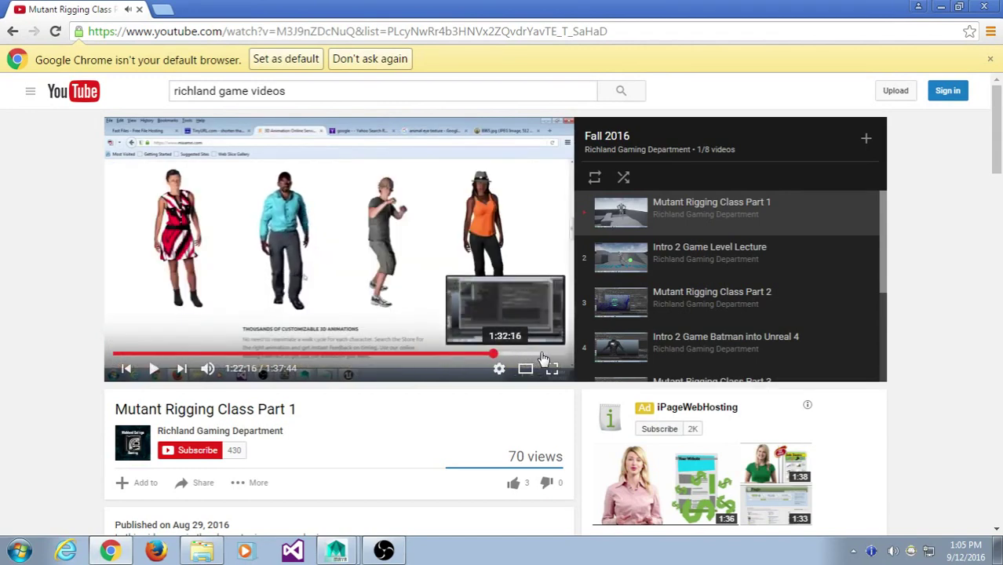
{"action": "left_click", "coordinate": [541, 357]}
{"action": "left_click", "coordinate": [554, 357]}
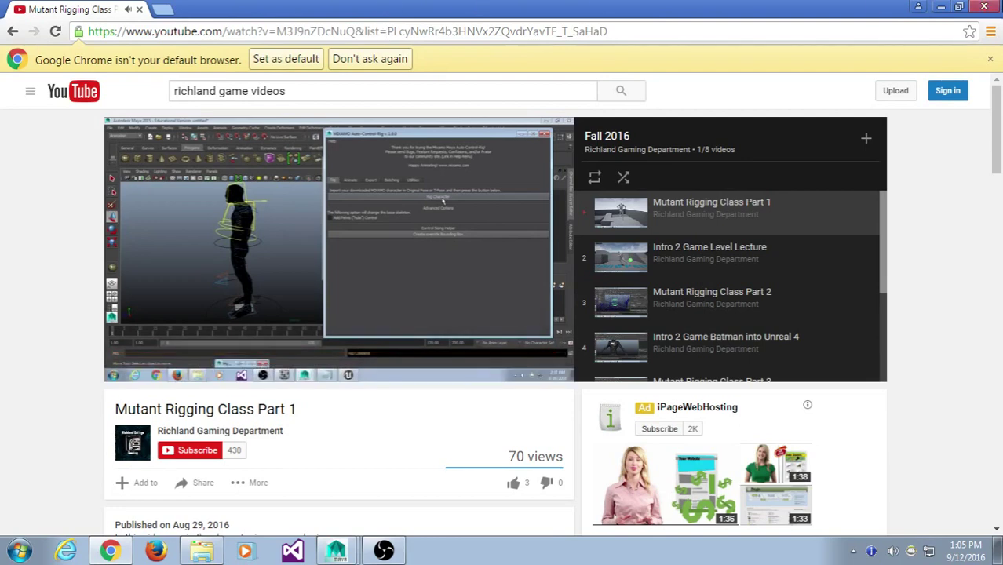
{"action": "key", "text": "alt+Tab"}
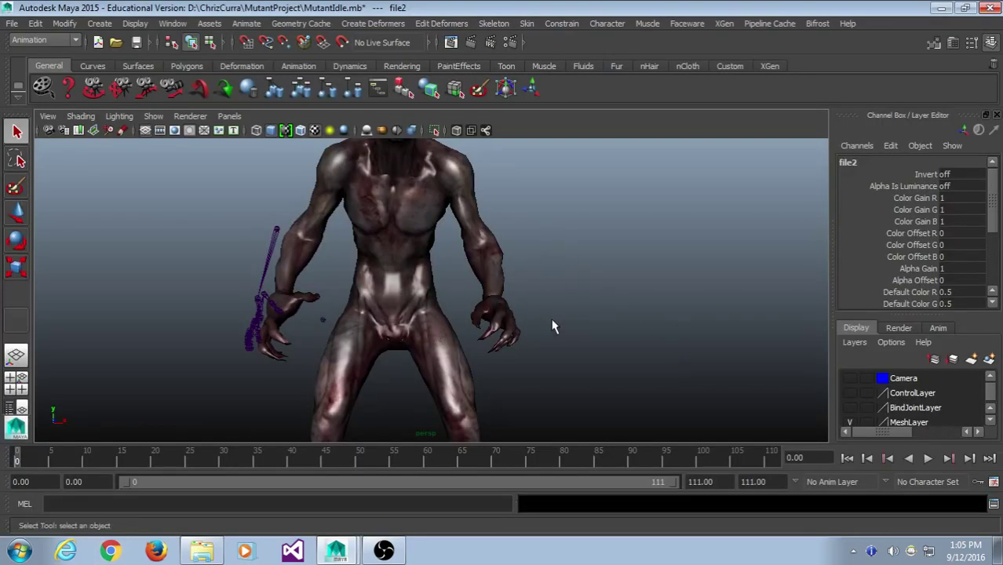
- Frame the mutant's head and look through camera1 via Panels > Perspective
{"action": "left_click_drag", "start_coordinate": [553, 326], "coordinate": [485, 287], "text": "alt"}
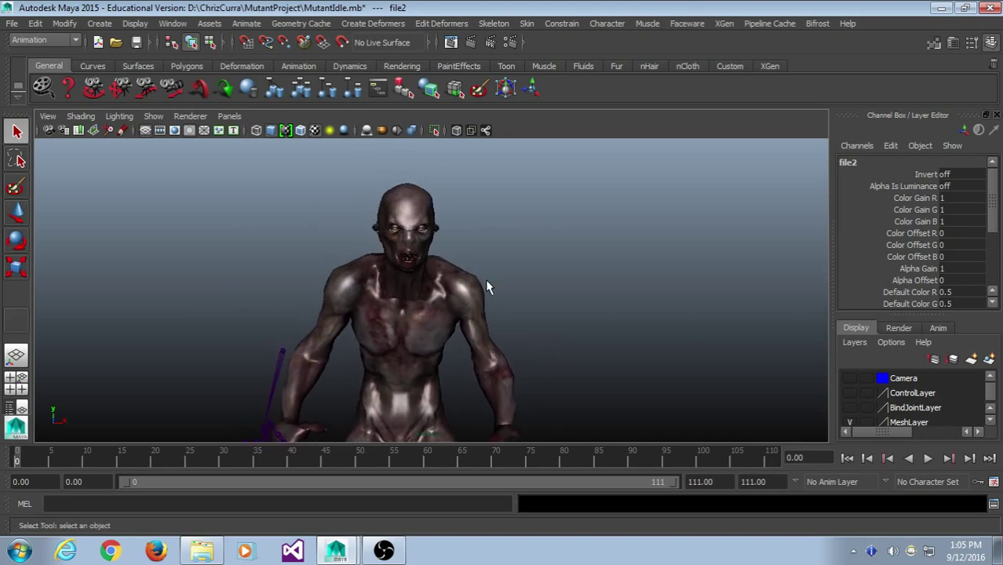
{"action": "scroll", "coordinate": [485, 277], "scroll_direction": "up", "scroll_amount": 5}
{"action": "middle_click_drag", "start_coordinate": [483, 262], "coordinate": [480, 331], "text": "alt"}
{"action": "scroll", "coordinate": [480, 332], "scroll_direction": "up", "scroll_amount": 2}
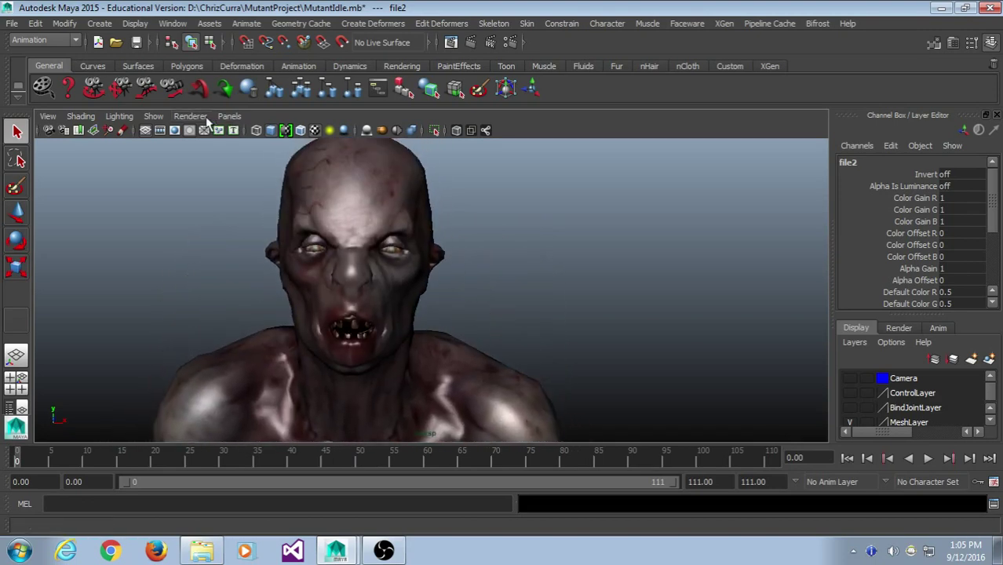
{"action": "left_click", "coordinate": [229, 116]}
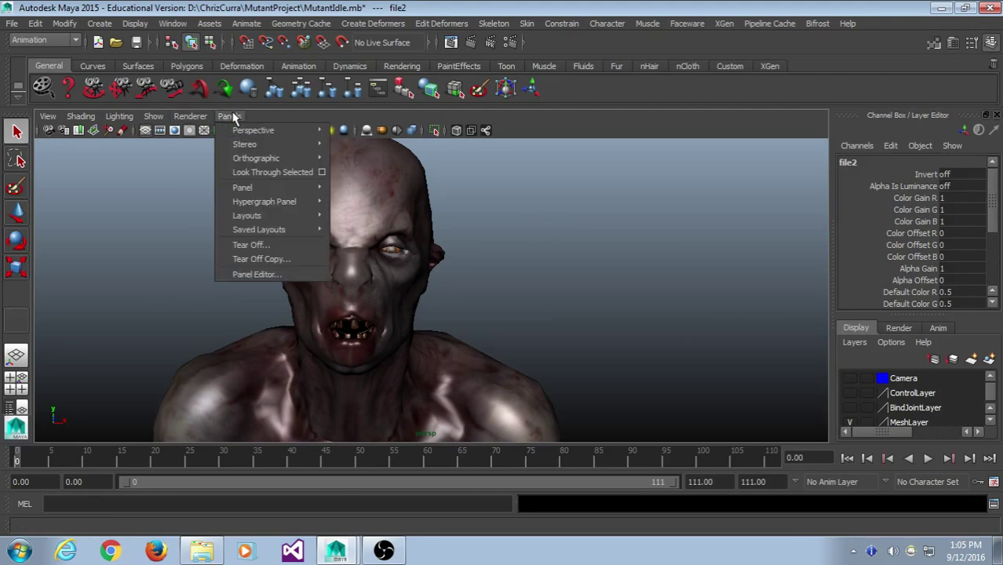
{"action": "mouse_move", "coordinate": [283, 130]}
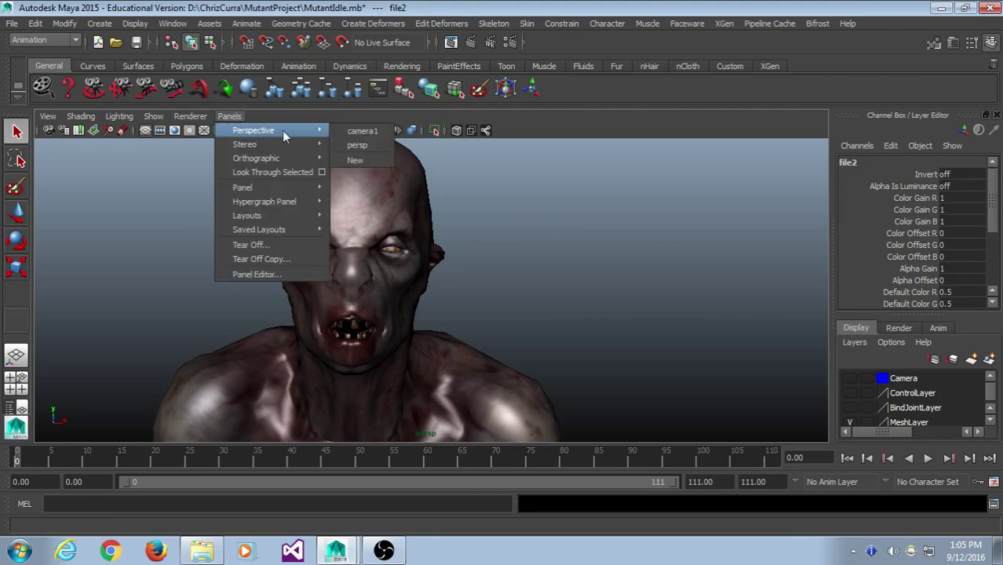
{"action": "left_click", "coordinate": [362, 132]}
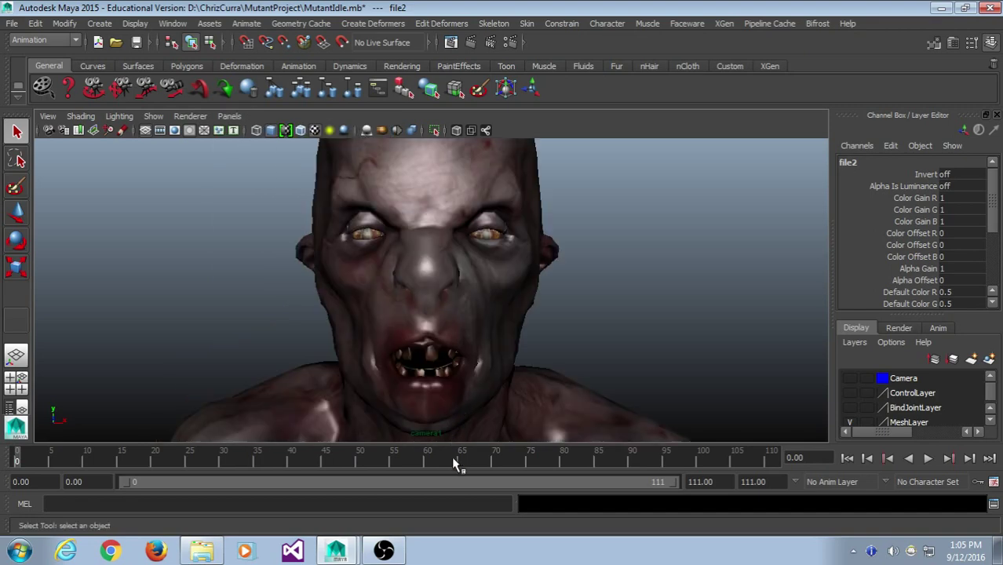
- Play the facial animation, then stop and return to frame 0
{"action": "key", "text": "alt+v"}
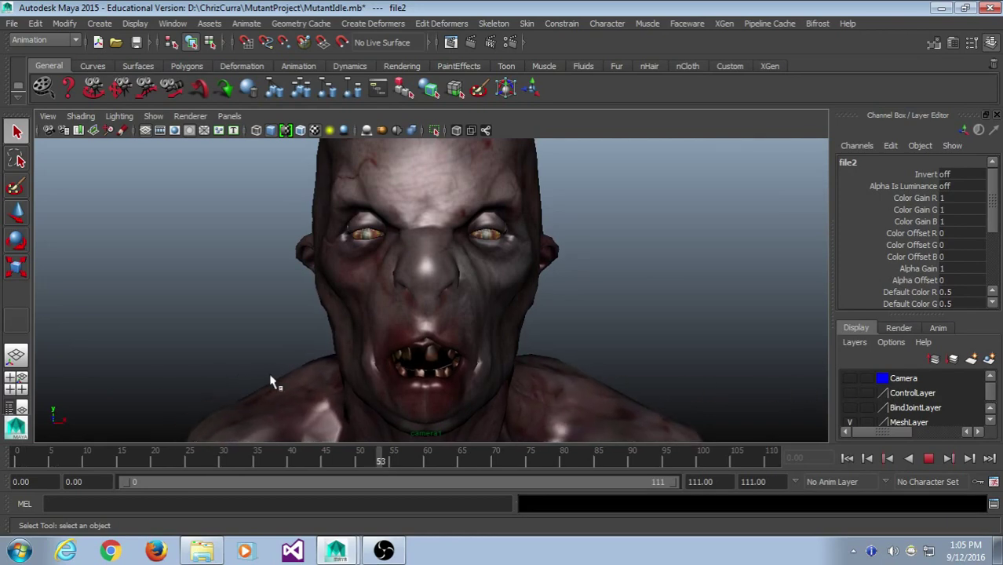
{"action": "key", "text": "alt+shift+v"}
{"action": "key", "text": "alt+v"}
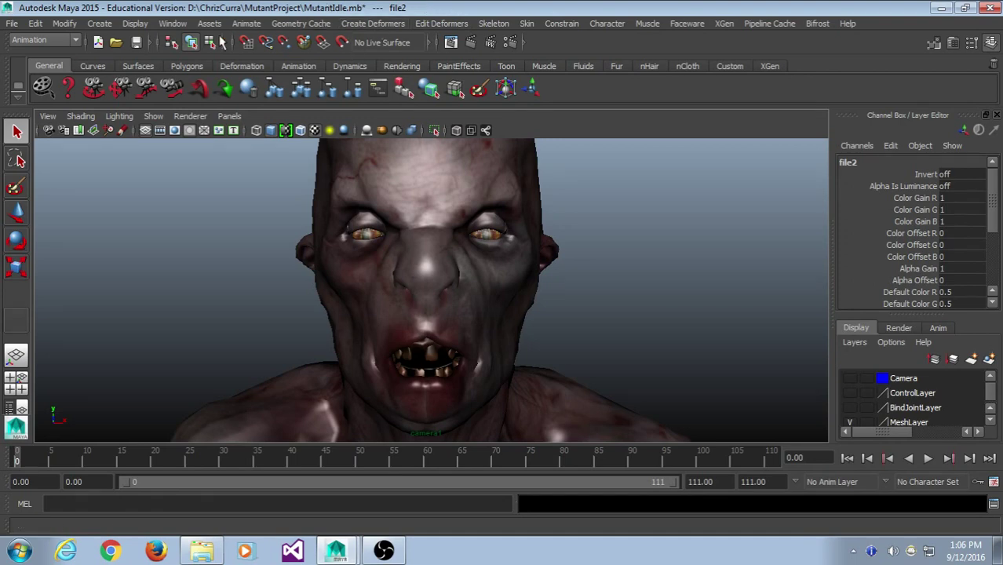
{"action": "left_click", "coordinate": [176, 28]}
{"action": "mouse_move", "coordinate": [232, 76]}
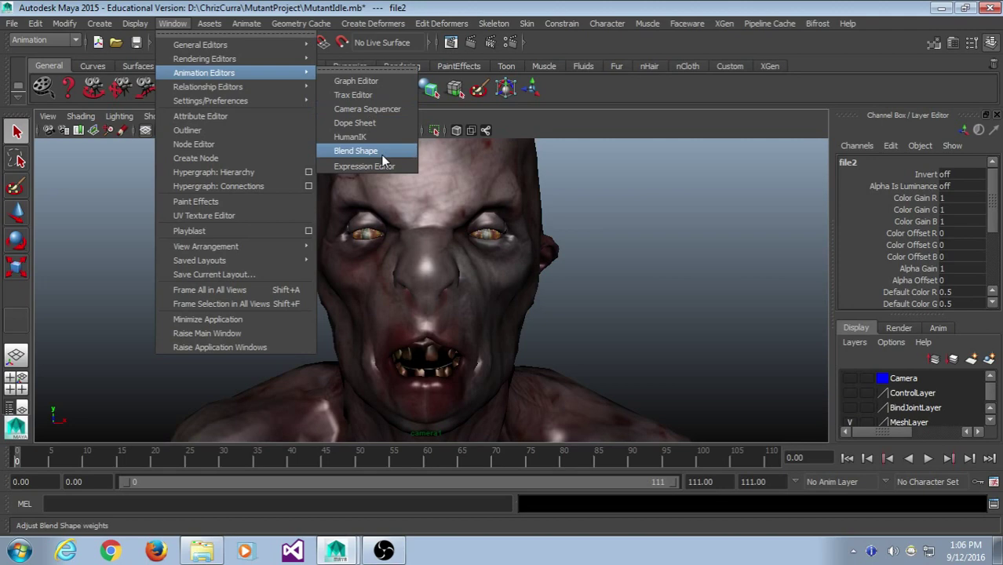
- Open the Blend Shape editor off the face, stop playback at frame 50, and open time slider preferences
{"action": "left_click", "coordinate": [357, 150]}
{"action": "left_click_drag", "start_coordinate": [499, 172], "coordinate": [758, 70]}
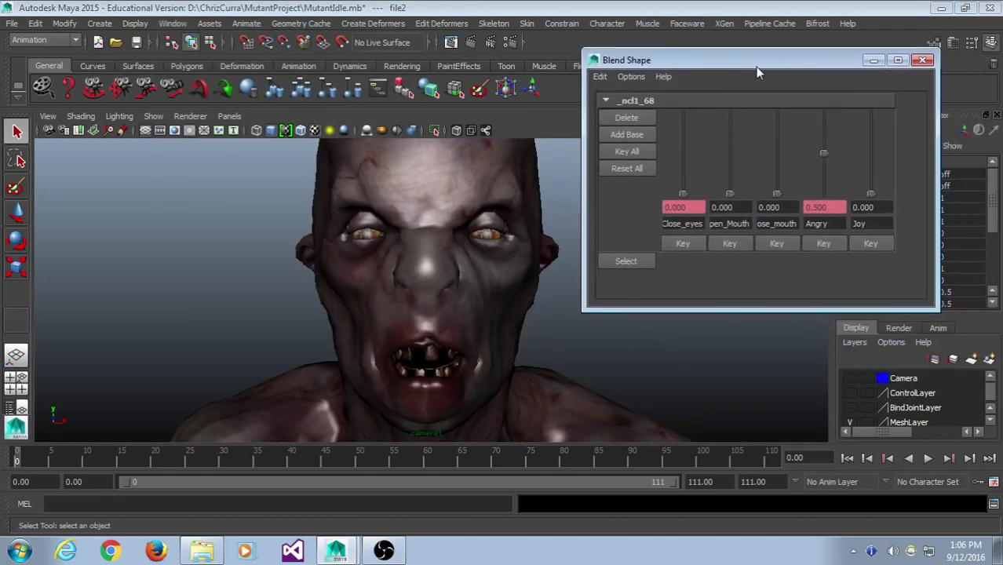
{"action": "key", "text": "alt+v"}
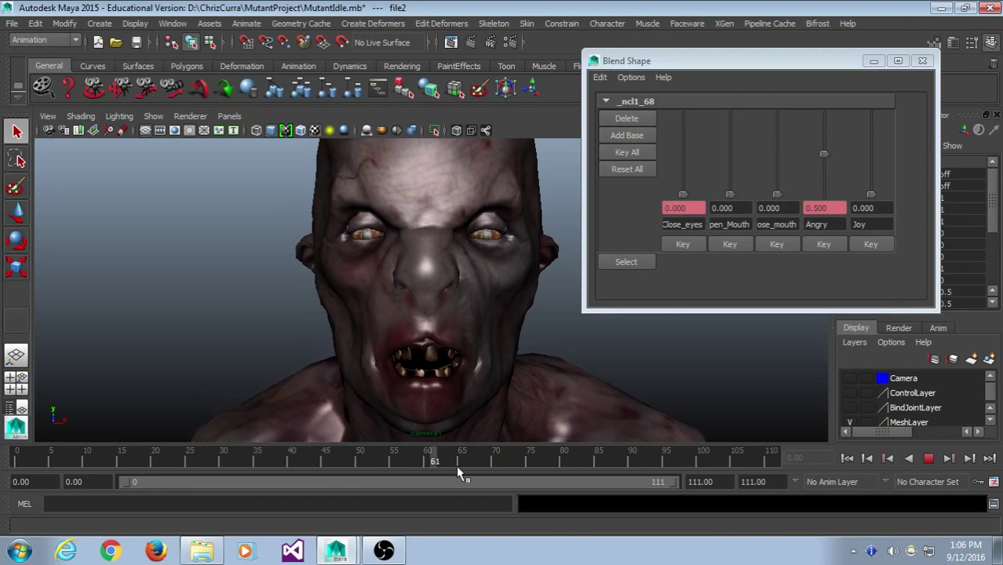
{"action": "left_click", "coordinate": [928, 459]}
{"action": "left_click", "coordinate": [994, 483]}
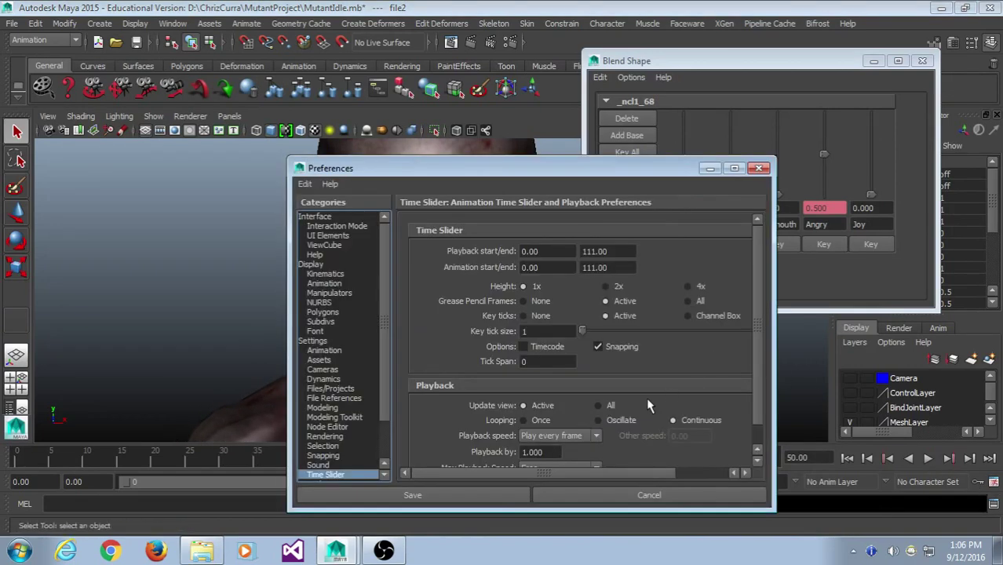
- Set the Time Slider playback speed to Other (30 fps) and save the preferences
{"action": "scroll", "coordinate": [648, 405], "scroll_direction": "down", "scroll_amount": 2}
{"action": "left_click", "coordinate": [759, 168]}
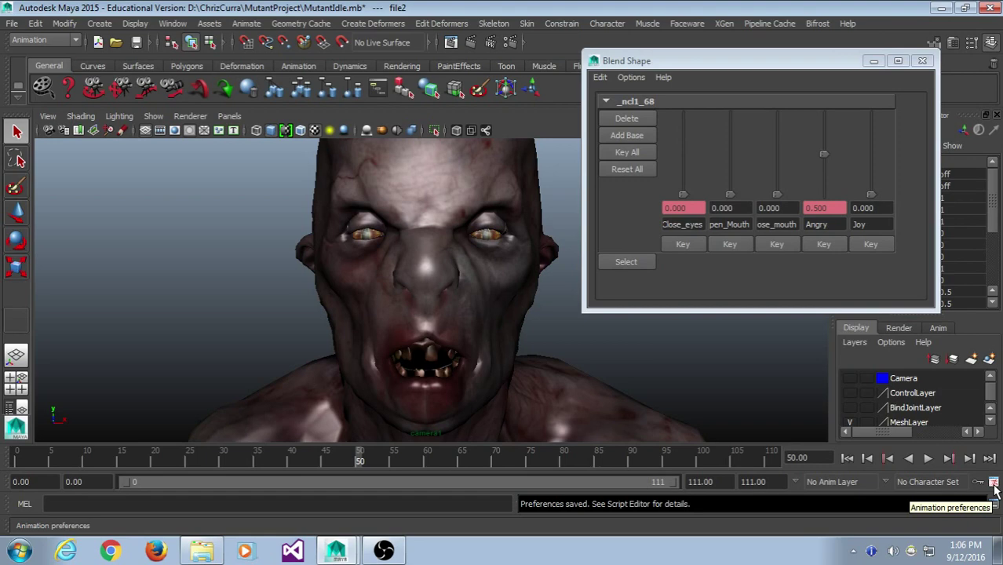
{"action": "left_click", "coordinate": [993, 483]}
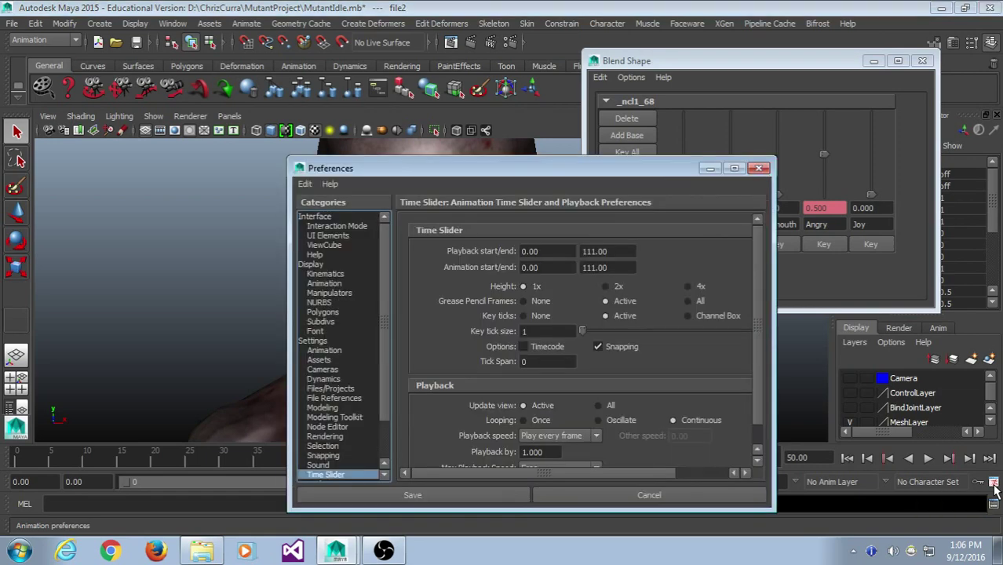
{"action": "scroll", "coordinate": [453, 386], "scroll_direction": "down", "scroll_amount": 1}
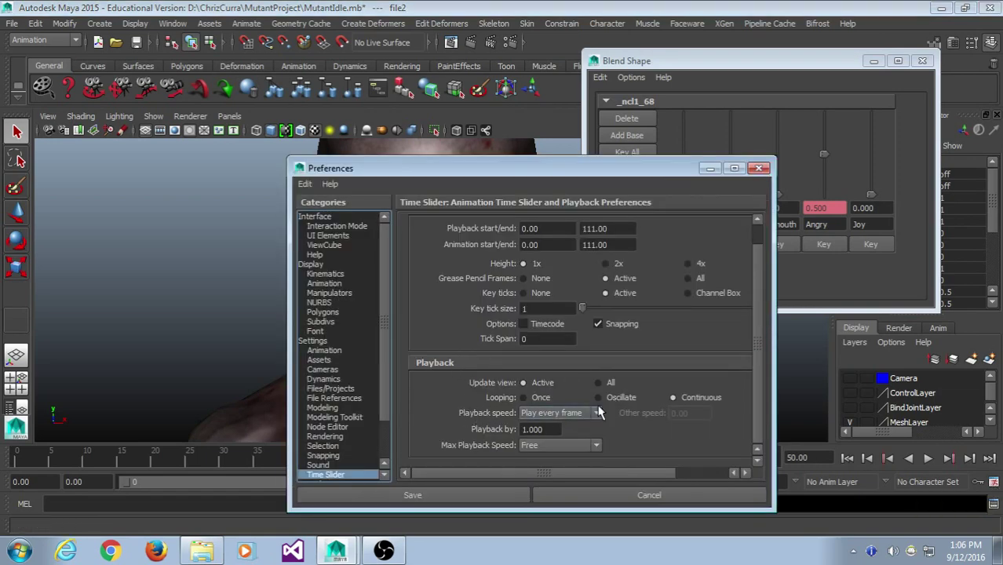
{"action": "left_click", "coordinate": [595, 417]}
{"action": "left_click", "coordinate": [549, 468]}
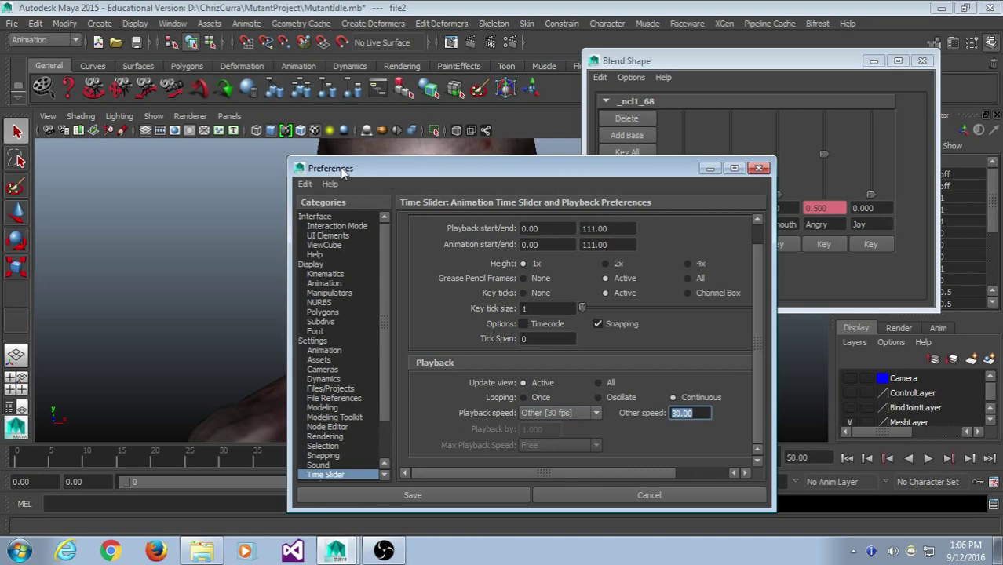
{"action": "left_click", "coordinate": [759, 168]}
{"action": "left_click", "coordinate": [171, 23]}
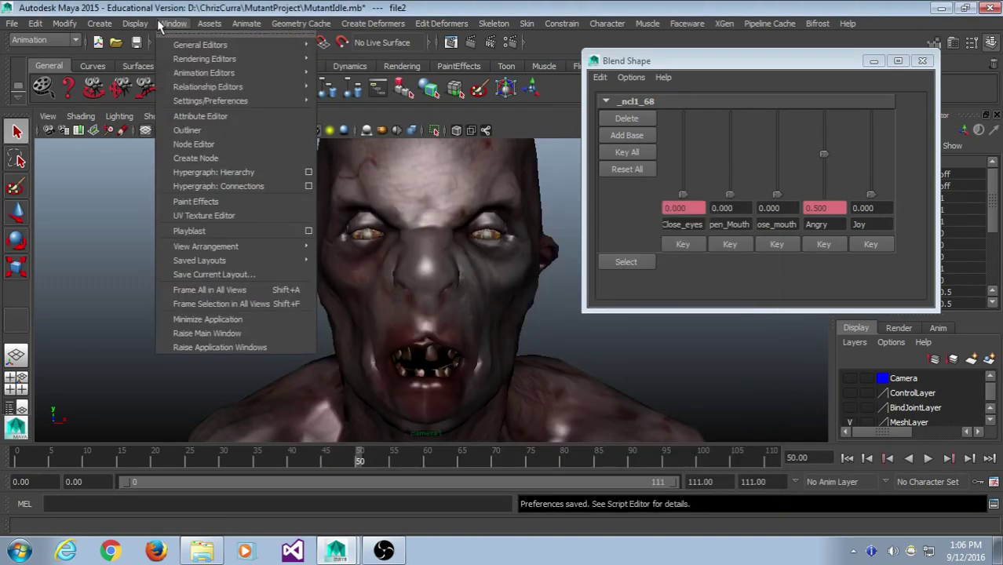
- Open Preferences, move it aside, and browse its Animation, Display, Font and File Reference pages
{"action": "mouse_move", "coordinate": [306, 101]}
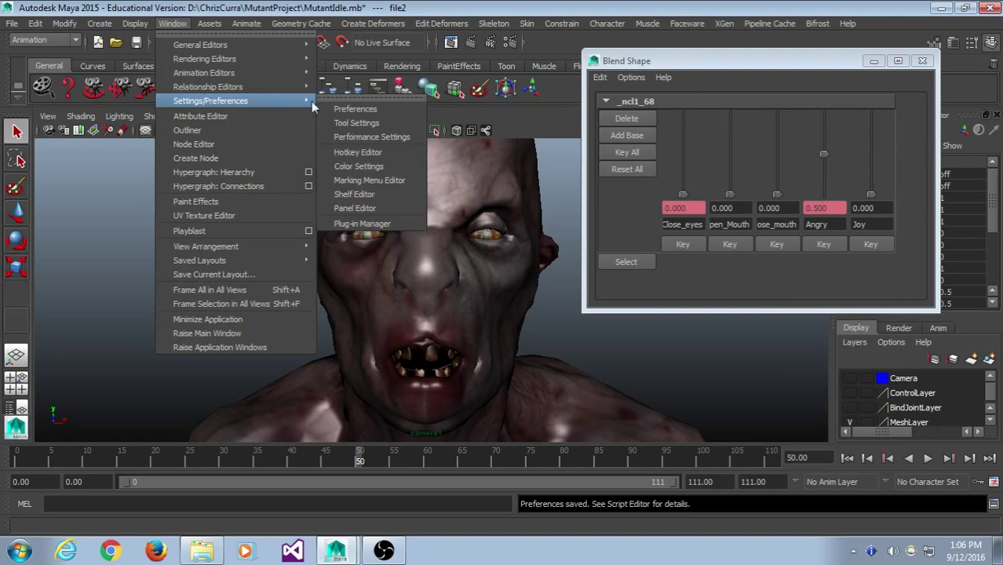
{"action": "left_click", "coordinate": [338, 109]}
{"action": "left_click_drag", "start_coordinate": [361, 171], "coordinate": [281, 62]}
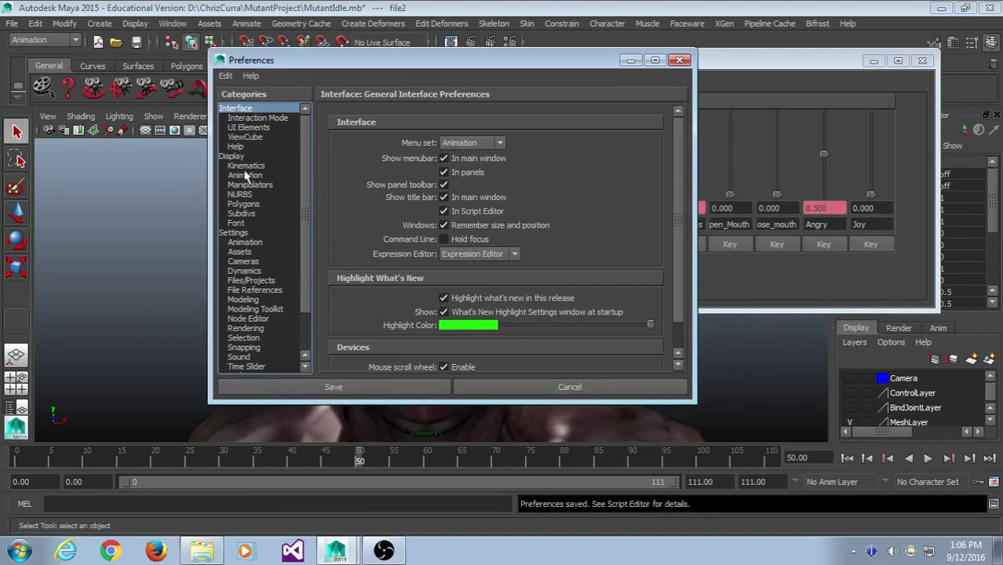
{"action": "left_click", "coordinate": [245, 242]}
{"action": "scroll", "coordinate": [575, 280], "scroll_direction": "down", "scroll_amount": 8}
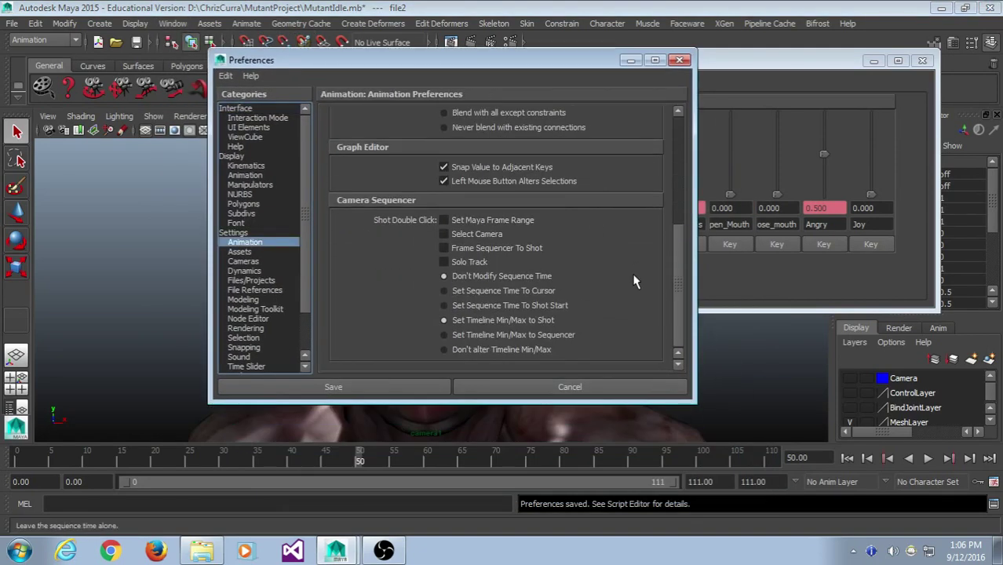
{"action": "left_click", "coordinate": [257, 234]}
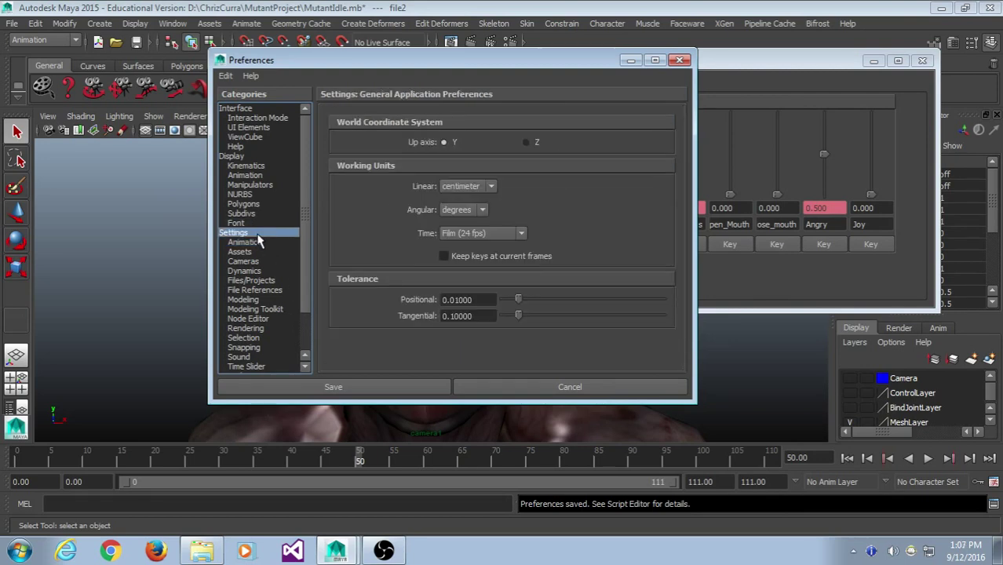
{"action": "scroll", "coordinate": [267, 267], "scroll_direction": "down", "scroll_amount": 2}
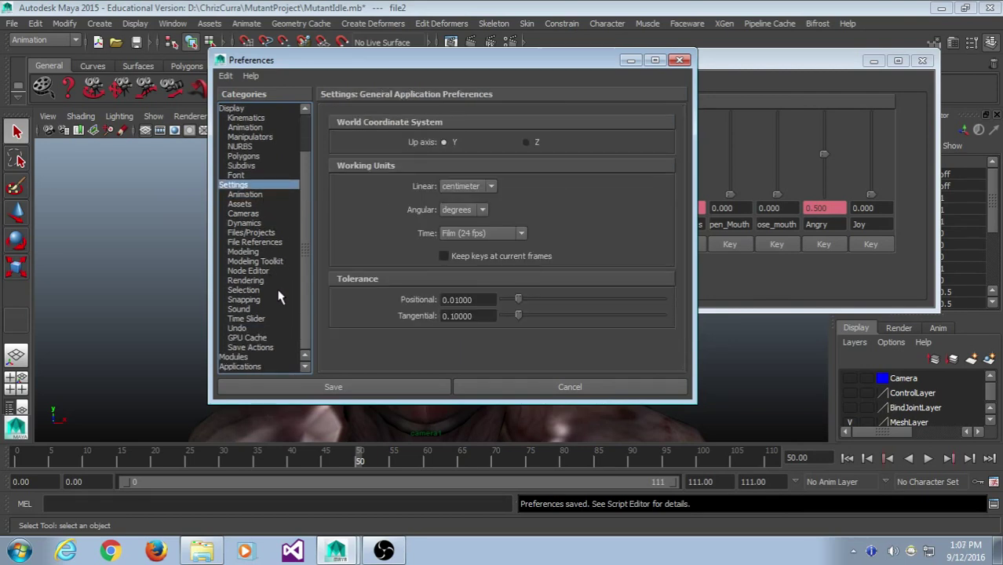
{"action": "scroll", "coordinate": [280, 297], "scroll_direction": "up", "scroll_amount": 2}
{"action": "left_click", "coordinate": [270, 178]}
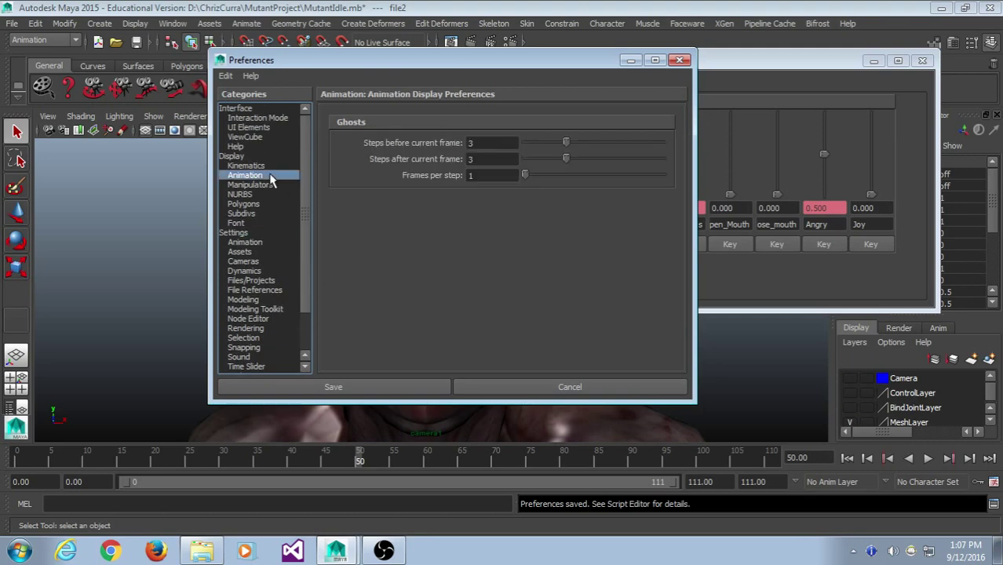
{"action": "left_click", "coordinate": [268, 241]}
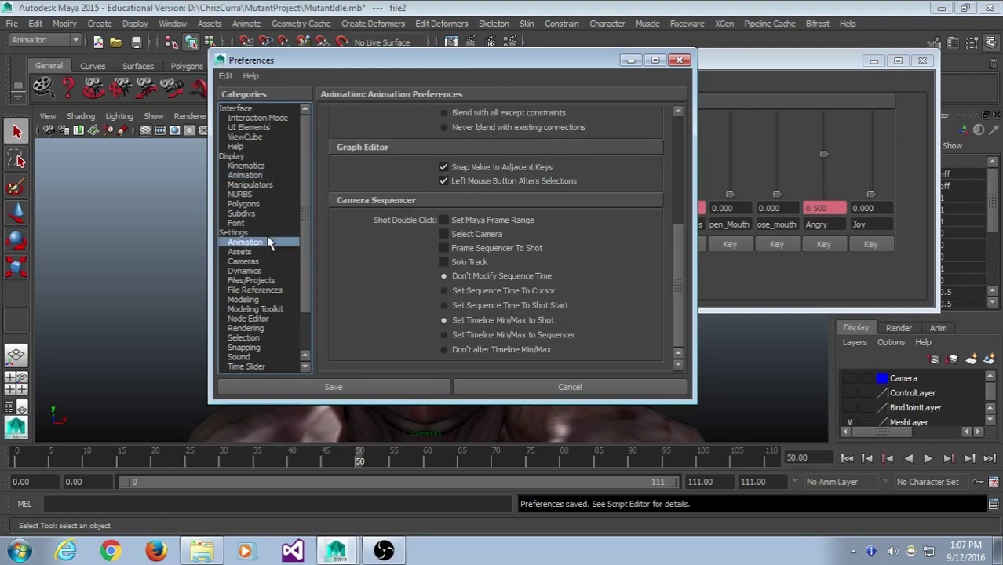
{"action": "left_click", "coordinate": [261, 224]}
{"action": "left_click", "coordinate": [271, 289]}
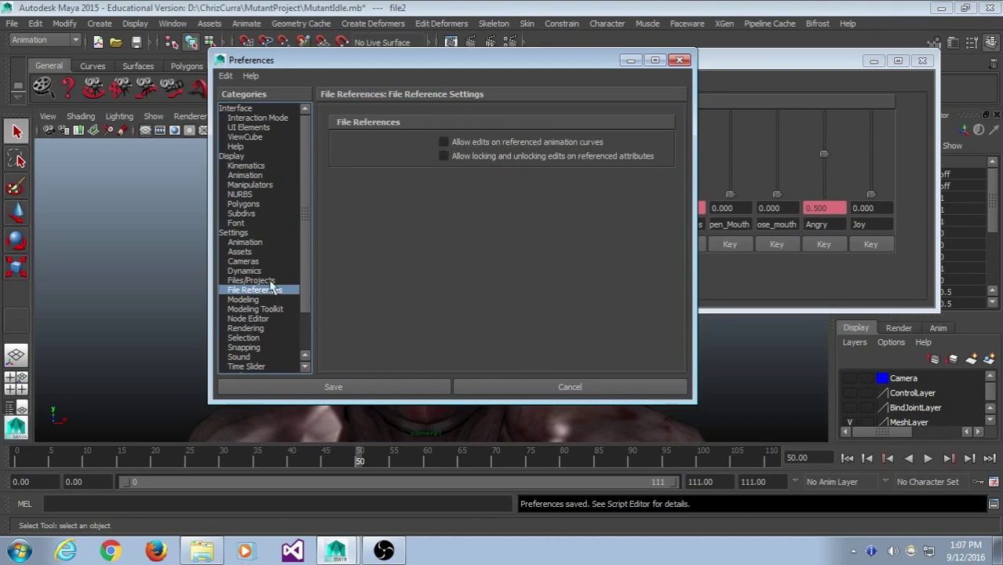
{"action": "left_click", "coordinate": [262, 234]}
- Keep the time unit at Film (24 fps), cancel Preferences, and widen the Blend Shape window
{"action": "left_click", "coordinate": [495, 234]}
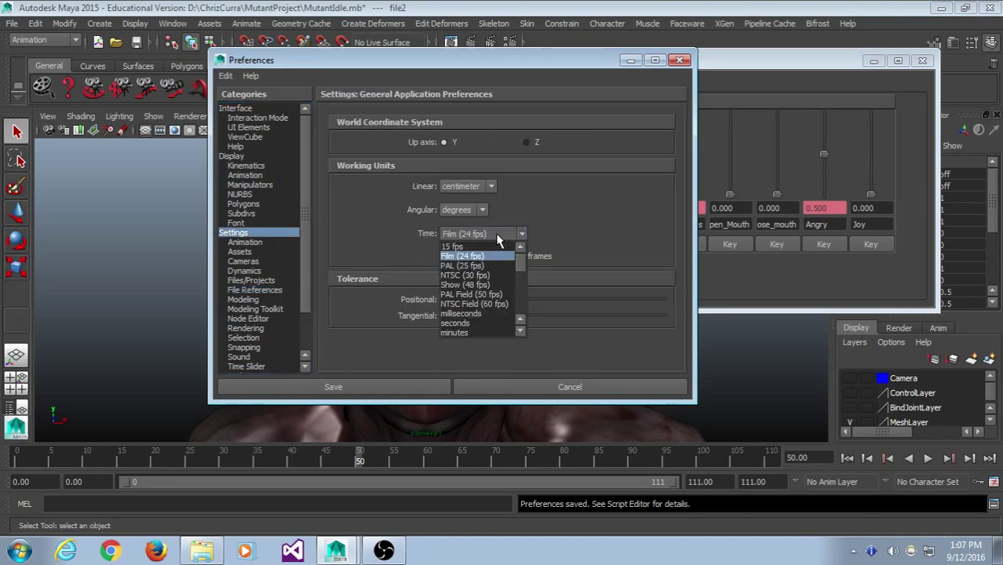
{"action": "left_click", "coordinate": [506, 236]}
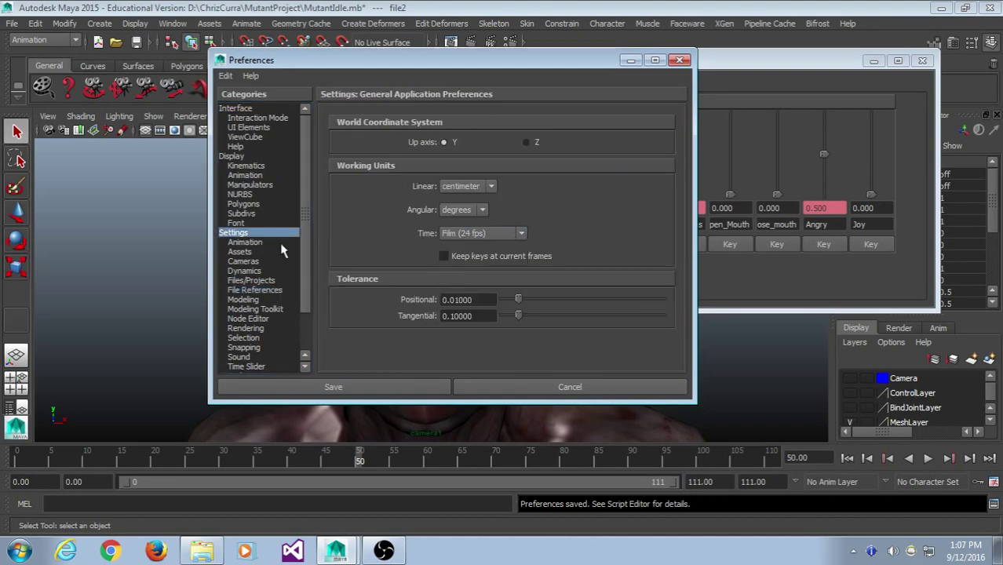
{"action": "scroll", "coordinate": [255, 263], "scroll_direction": "down", "scroll_amount": 2}
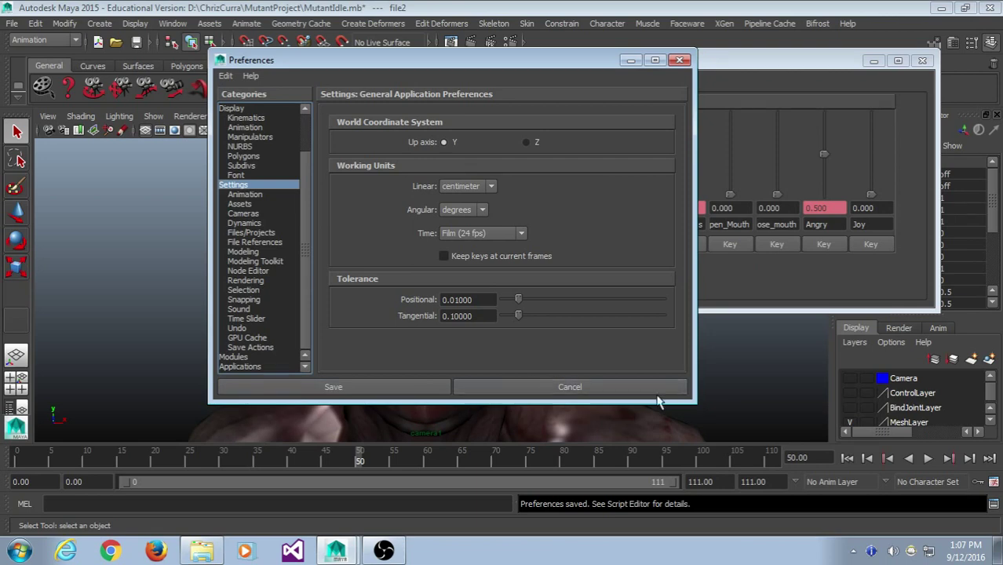
{"action": "left_click", "coordinate": [994, 482]}
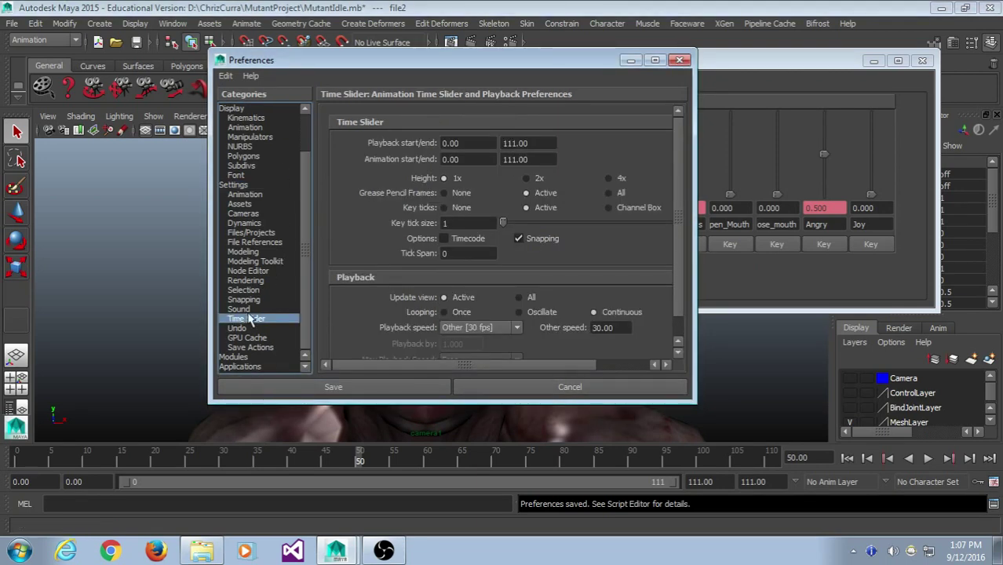
{"action": "left_click", "coordinate": [681, 61]}
{"action": "left_click_drag", "start_coordinate": [682, 61], "coordinate": [688, 54]}
{"action": "left_click_drag", "start_coordinate": [942, 192], "coordinate": [976, 193]}
- Play the timeline a few times, finally stopping at frame 37
{"action": "left_click", "coordinate": [927, 458]}
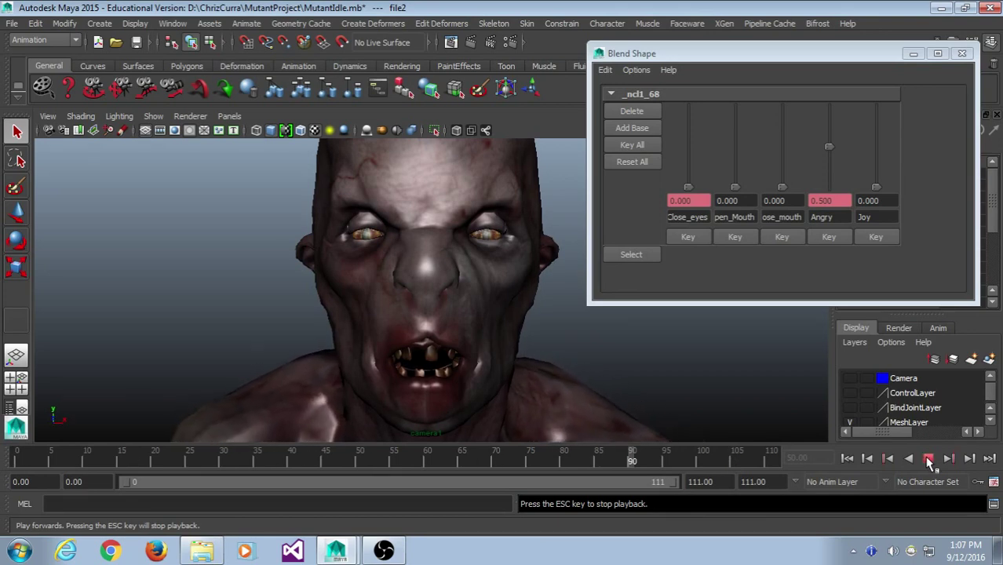
{"action": "left_click", "coordinate": [928, 459]}
{"action": "key", "text": "alt+v"}
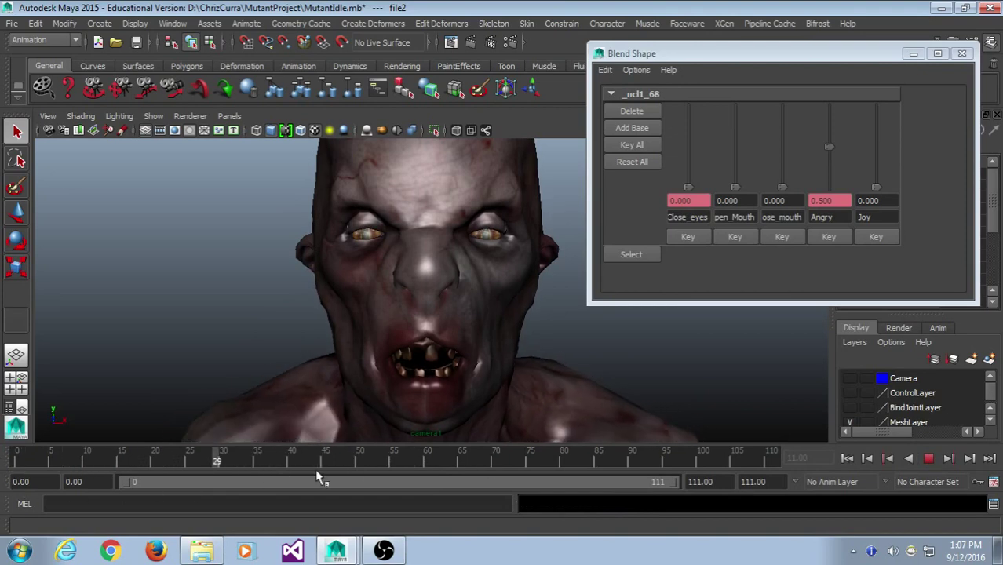
{"action": "key", "text": "Escape"}
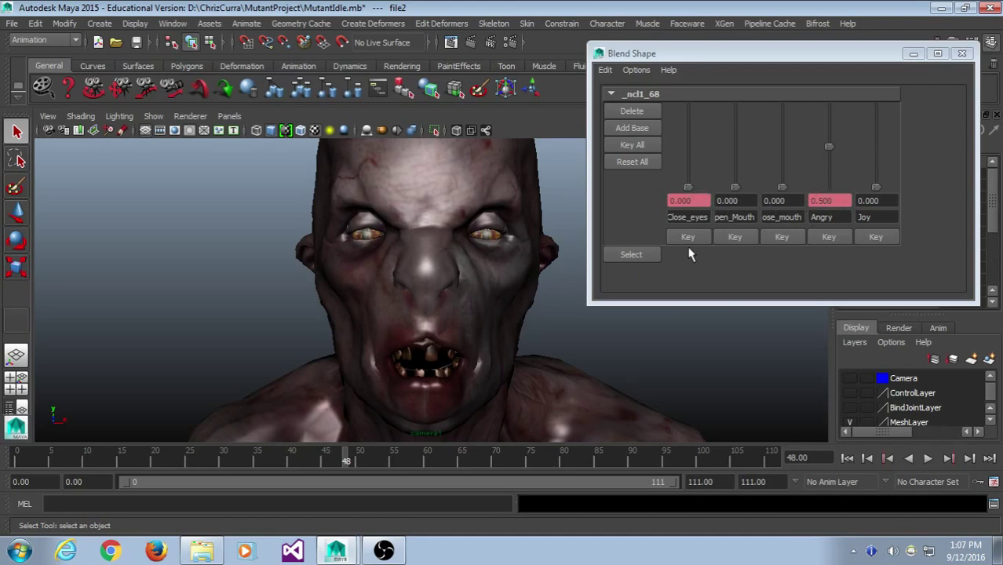
{"action": "left_click", "coordinate": [280, 461]}
{"action": "key", "text": "alt+v"}
{"action": "left_click", "coordinate": [272, 462]}
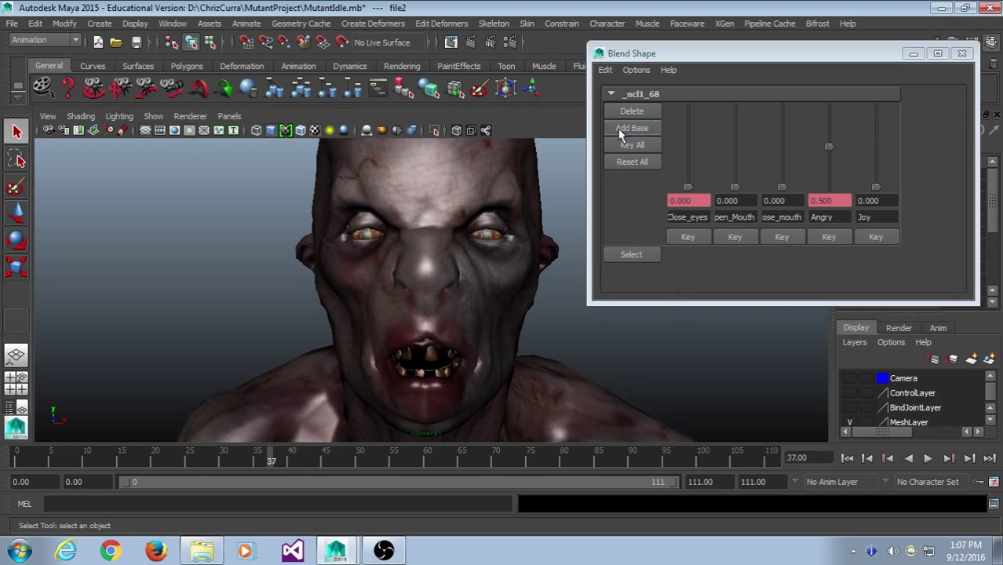
- Select the blendShape node from the Blend Shape window and replay the face animation
{"action": "left_click", "coordinate": [632, 255]}
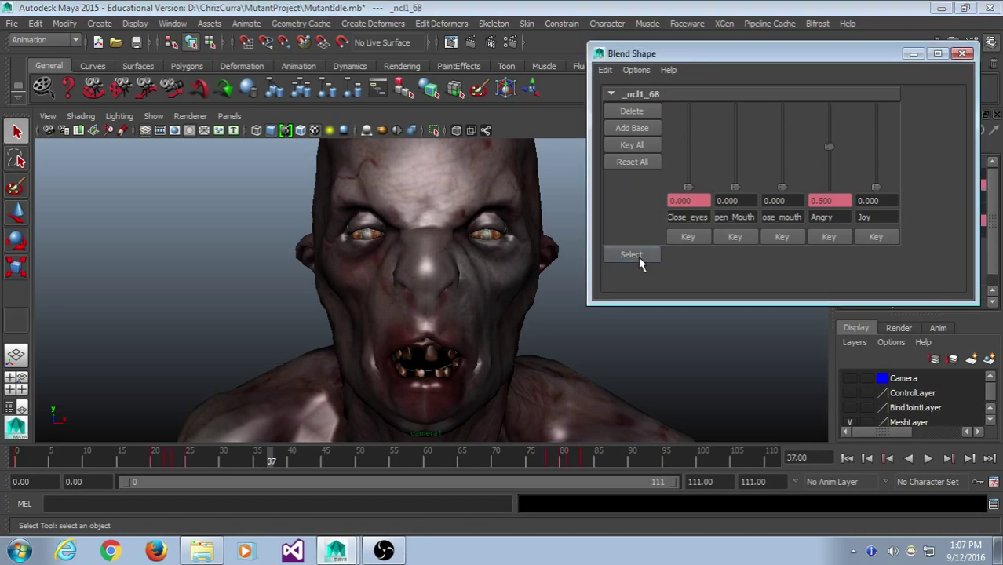
{"action": "left_click", "coordinate": [597, 459]}
{"action": "key", "text": "alt+v"}
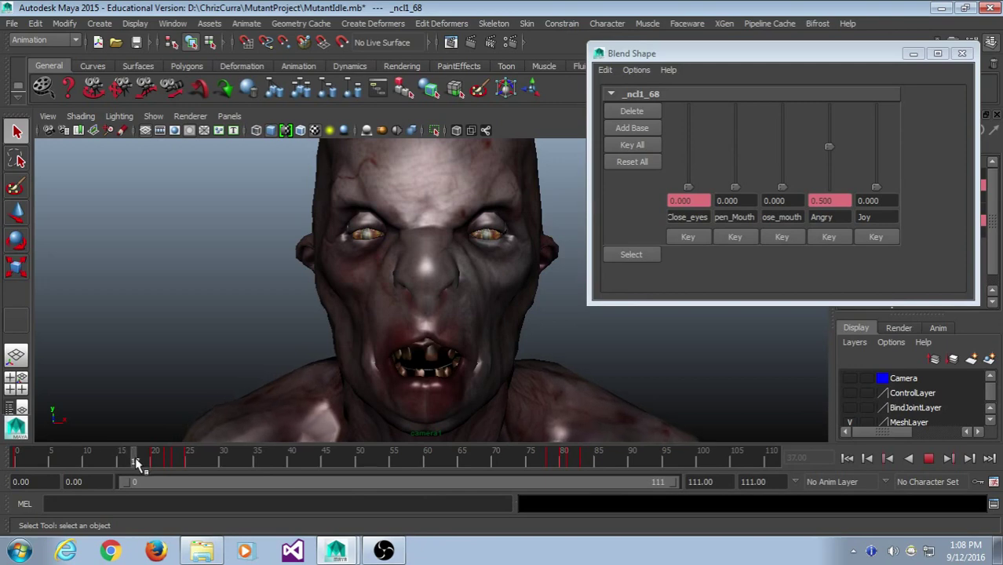
{"action": "left_click_drag", "start_coordinate": [135, 457], "coordinate": [19, 459]}
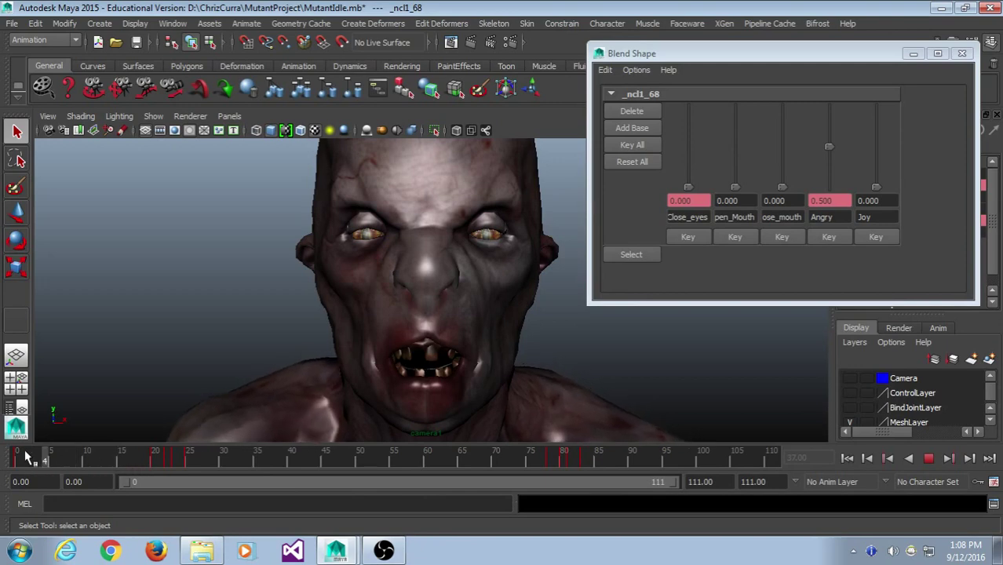
{"action": "left_click", "coordinate": [66, 464]}
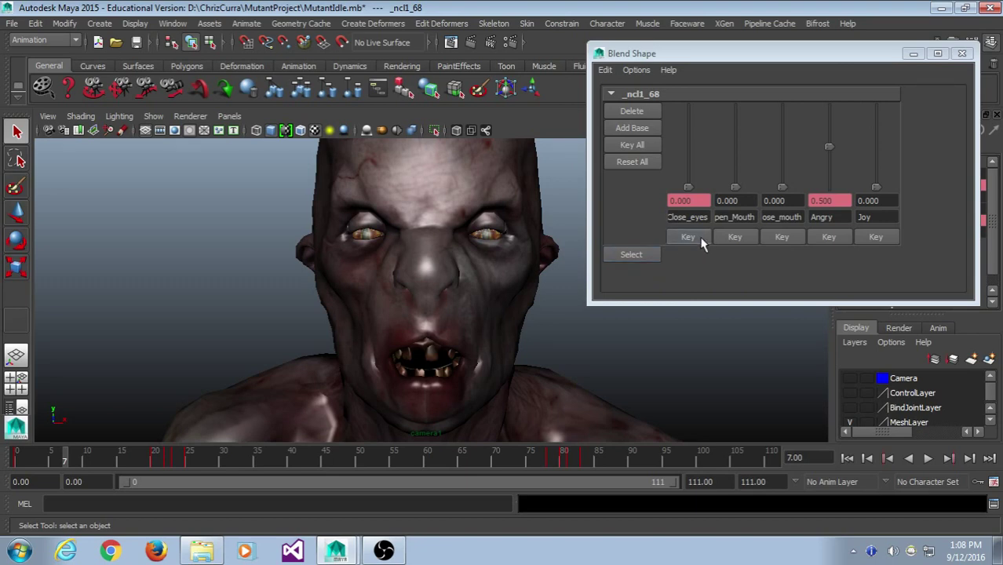
{"action": "key", "text": "alt+v"}
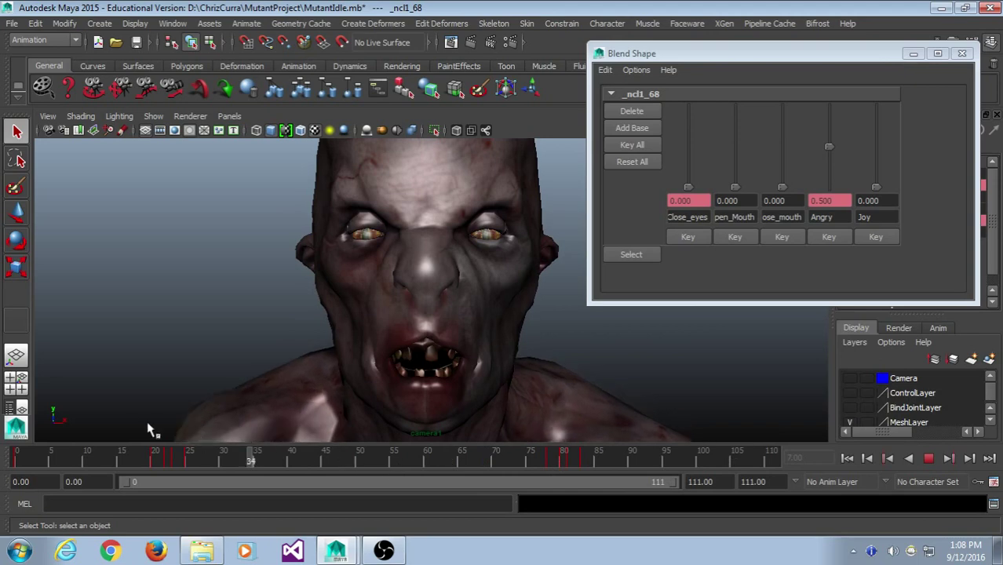
- Go to frame 5 and try the mouth sliders, resetting the mouth-closing weight to 0
{"action": "left_click", "coordinate": [51, 462]}
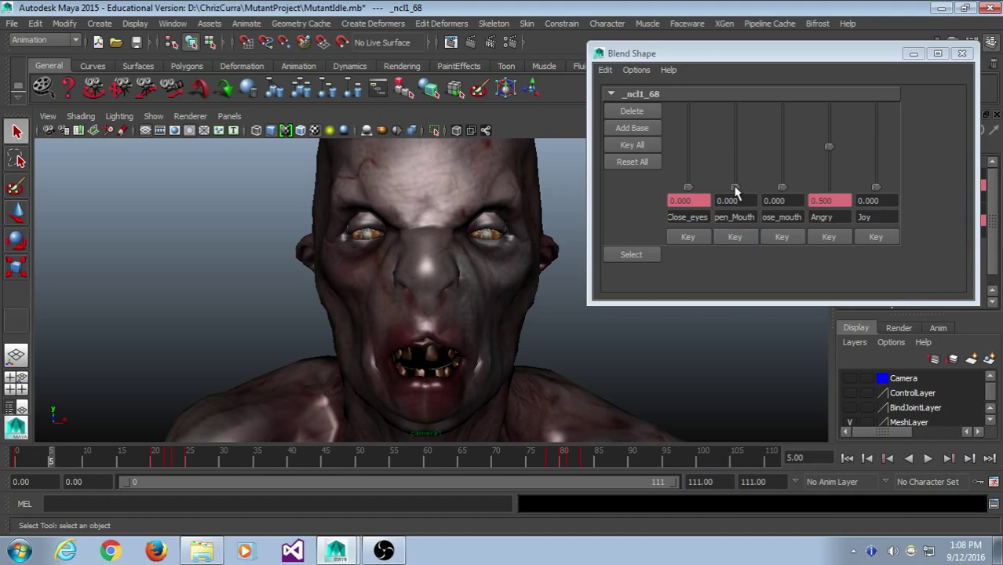
{"action": "key", "text": "alt+v"}
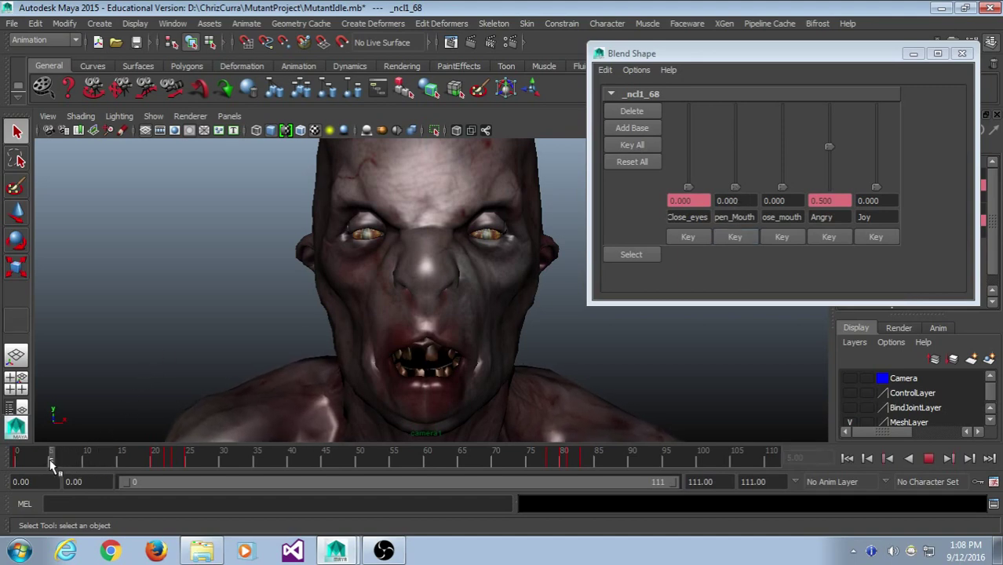
{"action": "key", "text": "alt+v"}
{"action": "left_click_drag", "start_coordinate": [735, 189], "coordinate": [782, 107]}
{"action": "left_click_drag", "start_coordinate": [769, 64], "coordinate": [764, 247]}
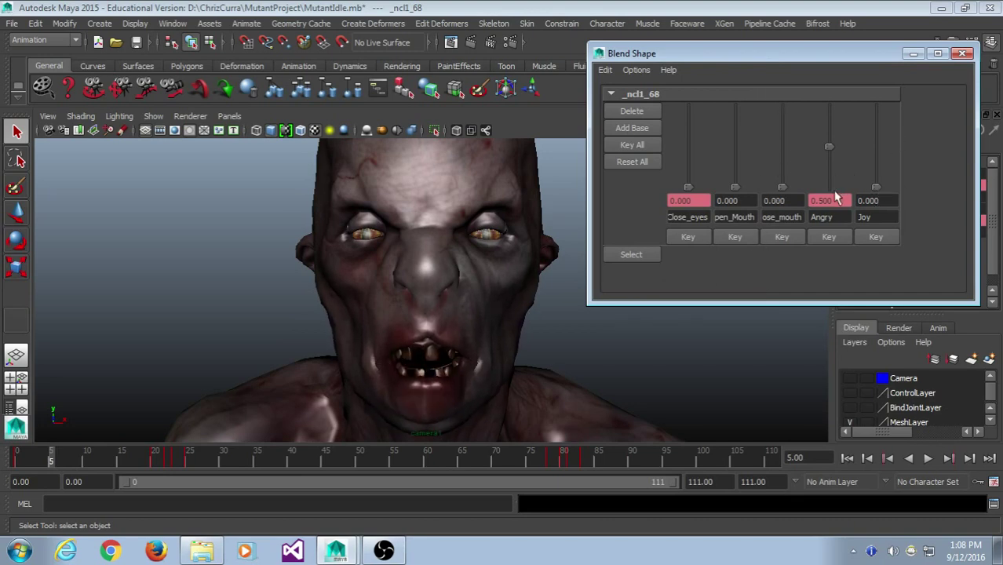
- Set the Open_Mouth weight to 0.5
{"action": "left_click_drag", "start_coordinate": [735, 188], "coordinate": [746, 237]}
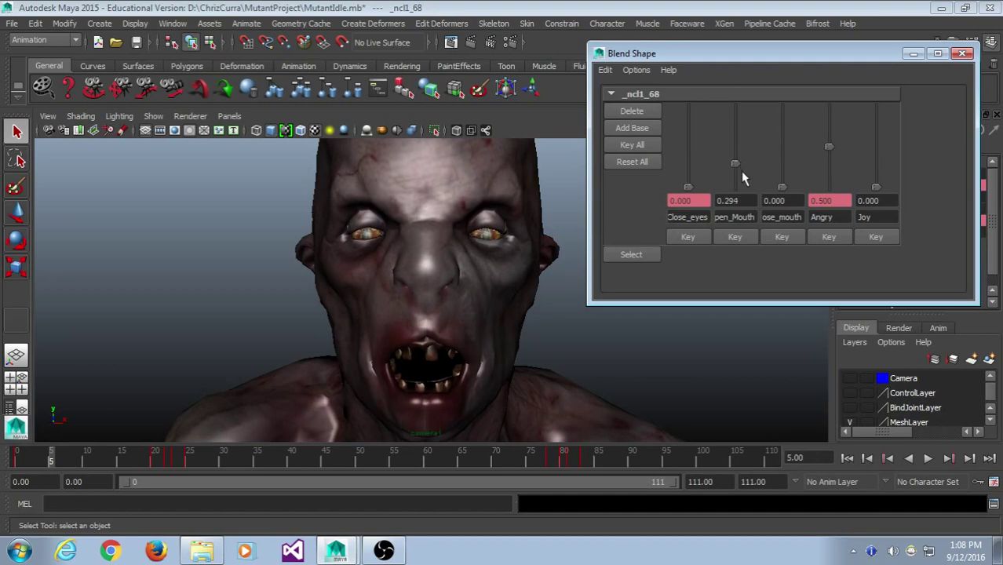
{"action": "left_click_drag", "start_coordinate": [735, 187], "coordinate": [741, 148]}
{"action": "double_click", "coordinate": [737, 201]}
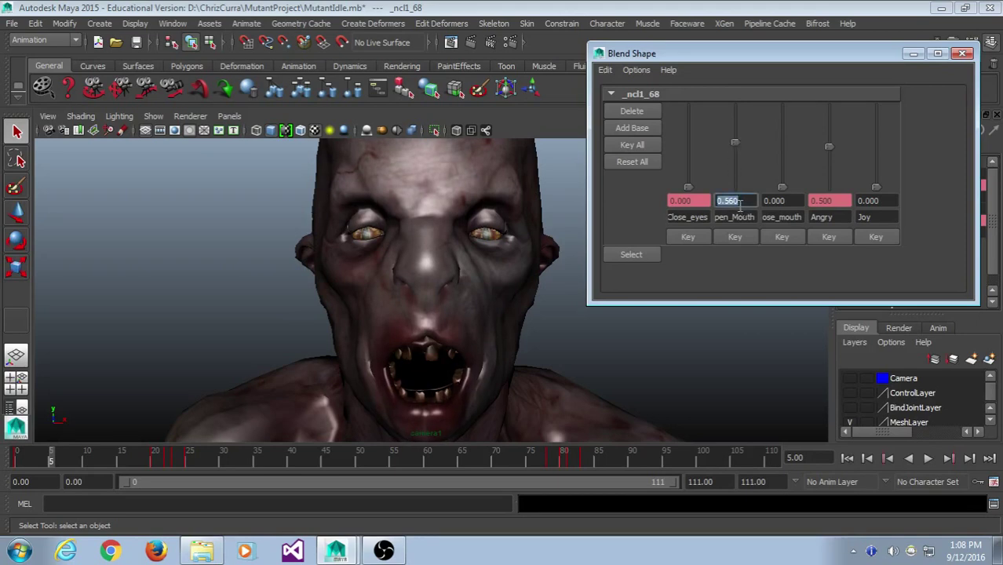
{"action": "type", "text": "0.5"}
{"action": "key", "text": "Return"}
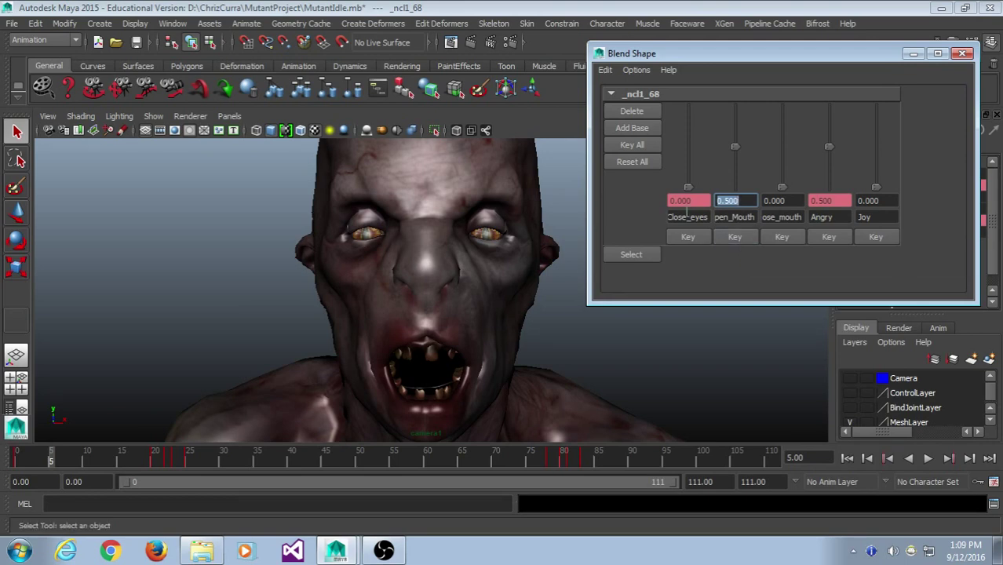
- Undo the edits back to Open_Mouth 0 at frame 5 and reselect the blend shape node
{"action": "left_click_drag", "start_coordinate": [127, 454], "coordinate": [72, 459]}
{"action": "key", "text": "ctrl+z"}
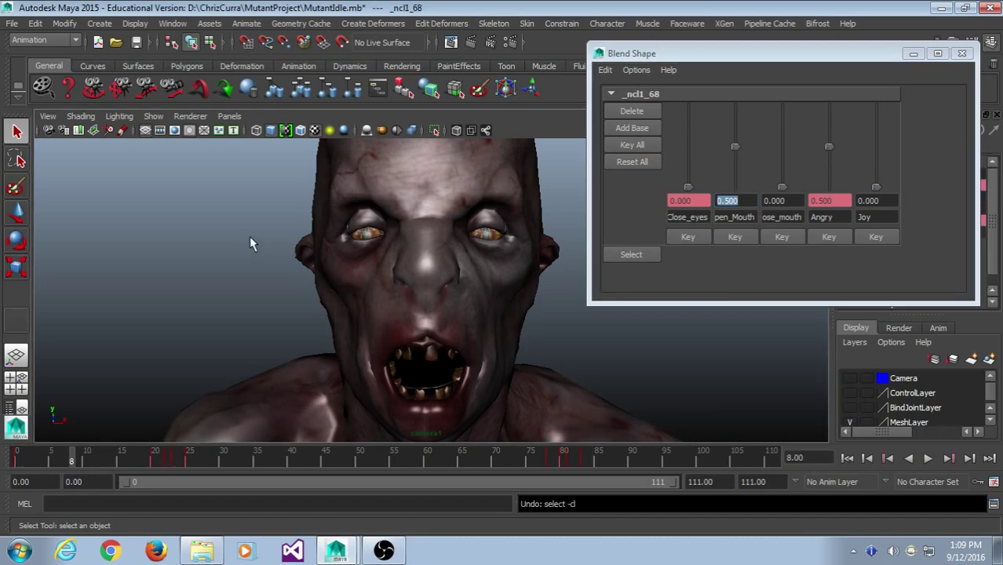
{"action": "key", "text": "ctrl+z"}
{"action": "key", "text": "ctrl+z"}
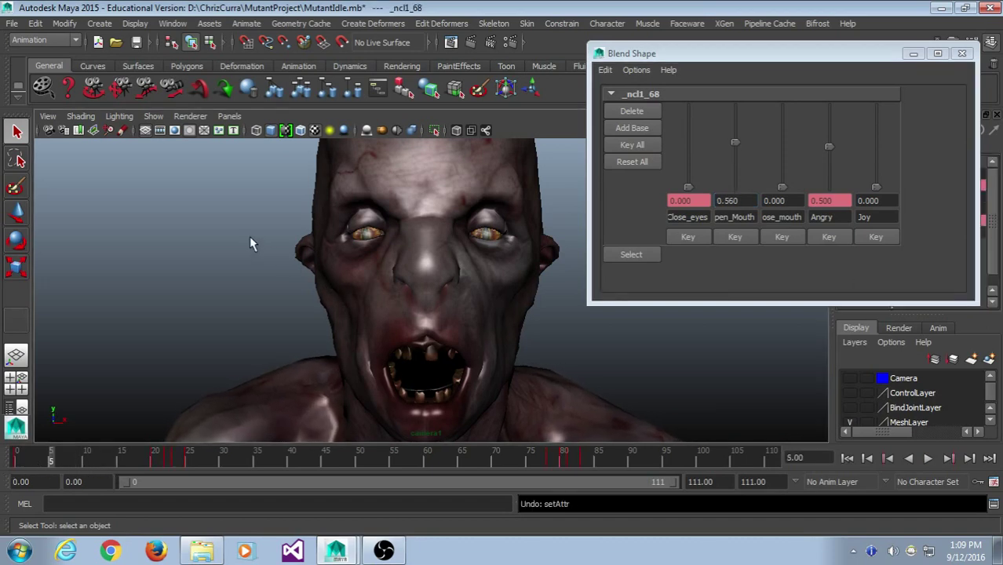
{"action": "key", "text": "ctrl+z"}
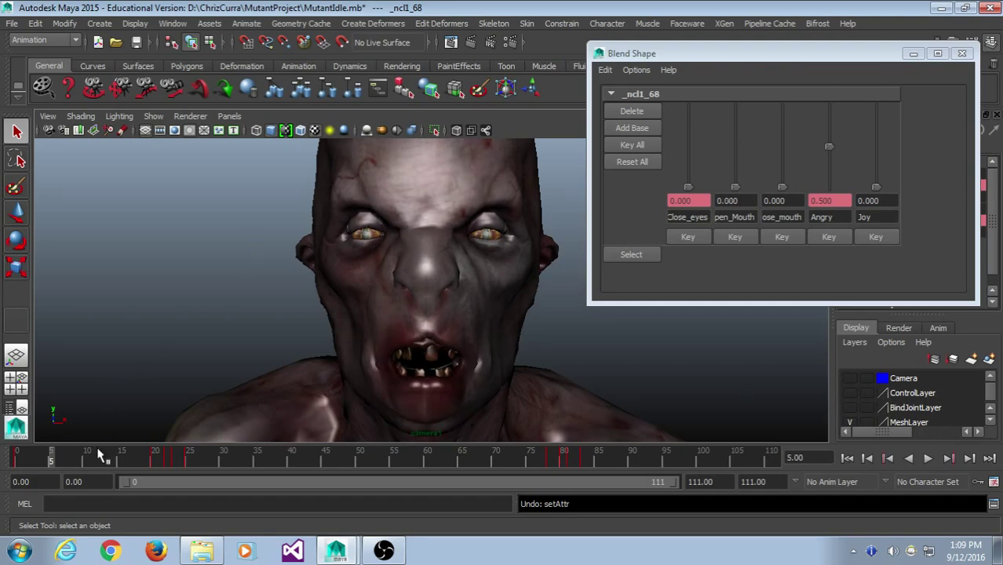
{"action": "key", "text": "alt+v"}
{"action": "left_click", "coordinate": [52, 458]}
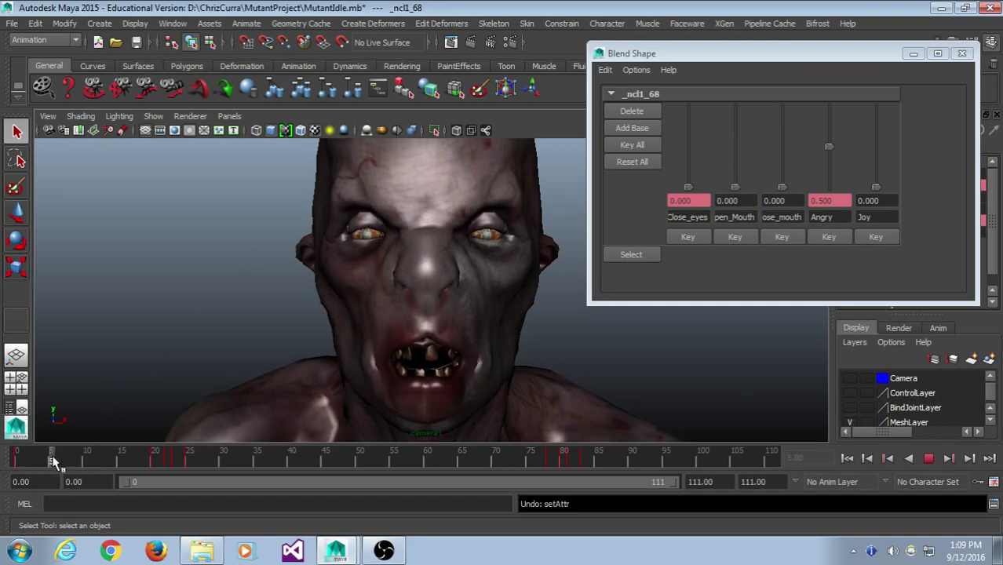
{"action": "left_click", "coordinate": [650, 259]}
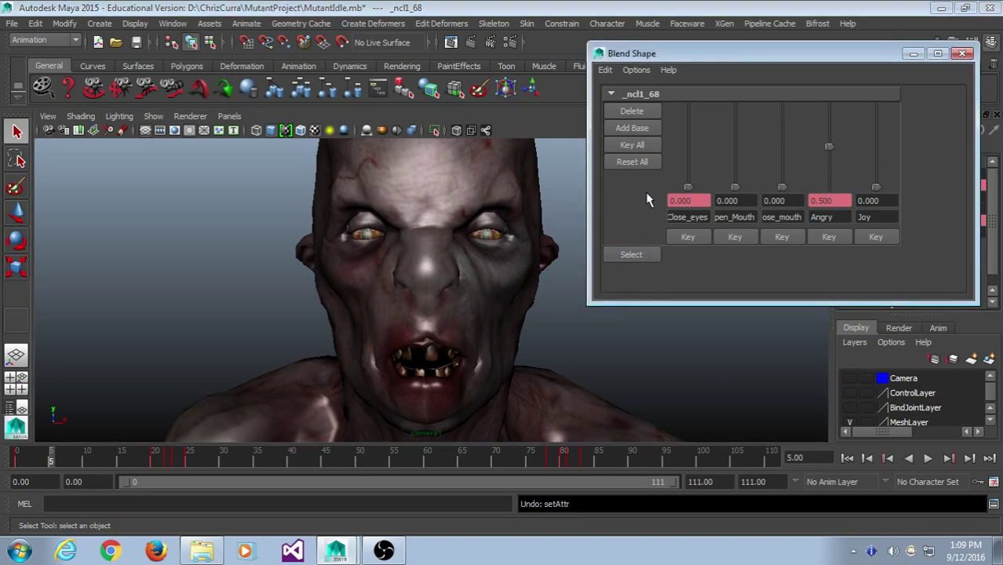
- Key all weights at frame 5, then key Open_Mouth at 0.5 on frame 7
{"action": "left_click", "coordinate": [634, 145]}
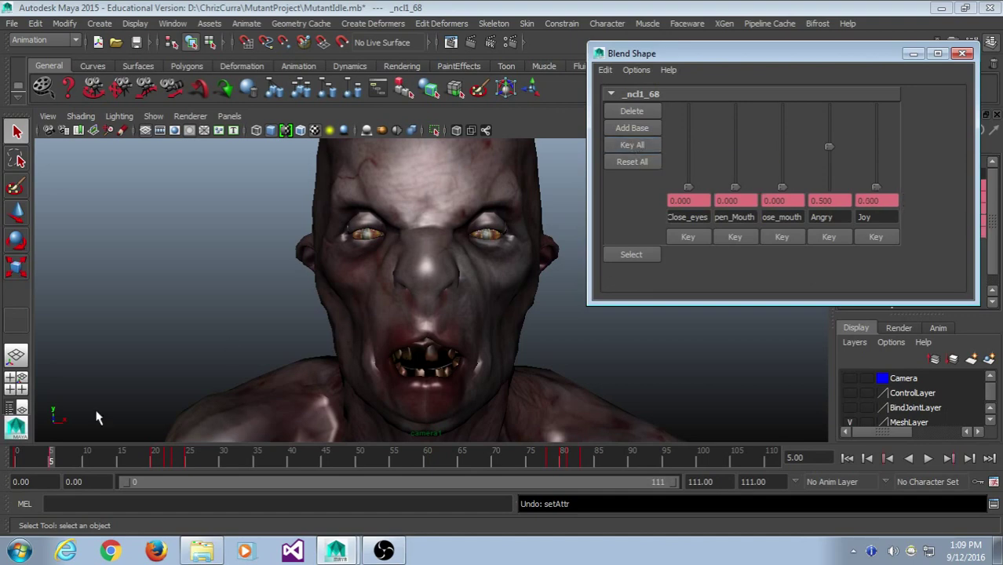
{"action": "left_click_drag", "start_coordinate": [53, 463], "coordinate": [65, 459]}
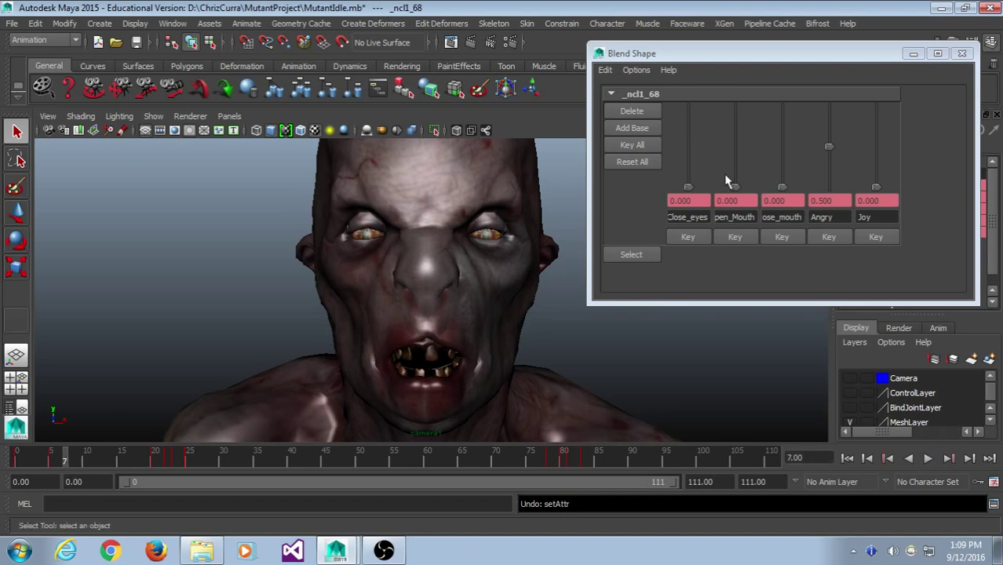
{"action": "left_click", "coordinate": [735, 201]}
{"action": "double_click", "coordinate": [735, 201]}
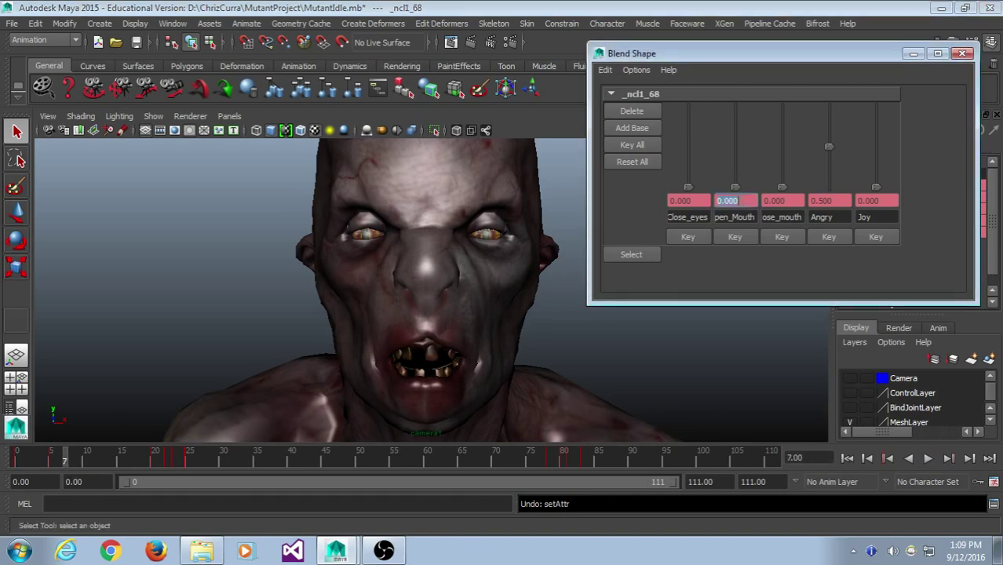
{"action": "type", "text": "0.5"}
{"action": "key", "text": "Return"}
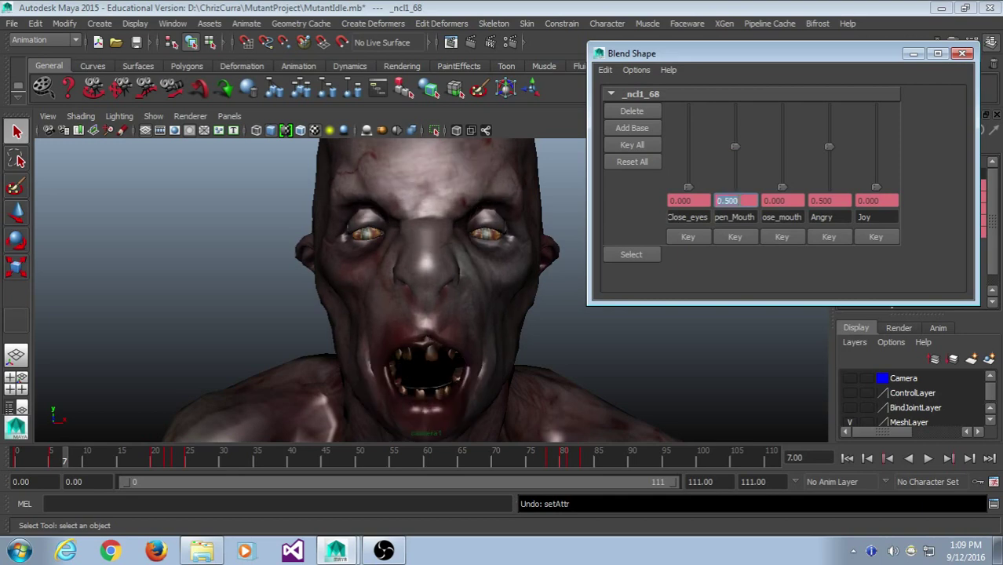
{"action": "left_click", "coordinate": [644, 145]}
- At frame 9, set Open_Mouth to 0 and Close_mouth to 0.5, then Key All
{"action": "left_click_drag", "start_coordinate": [68, 464], "coordinate": [79, 464]}
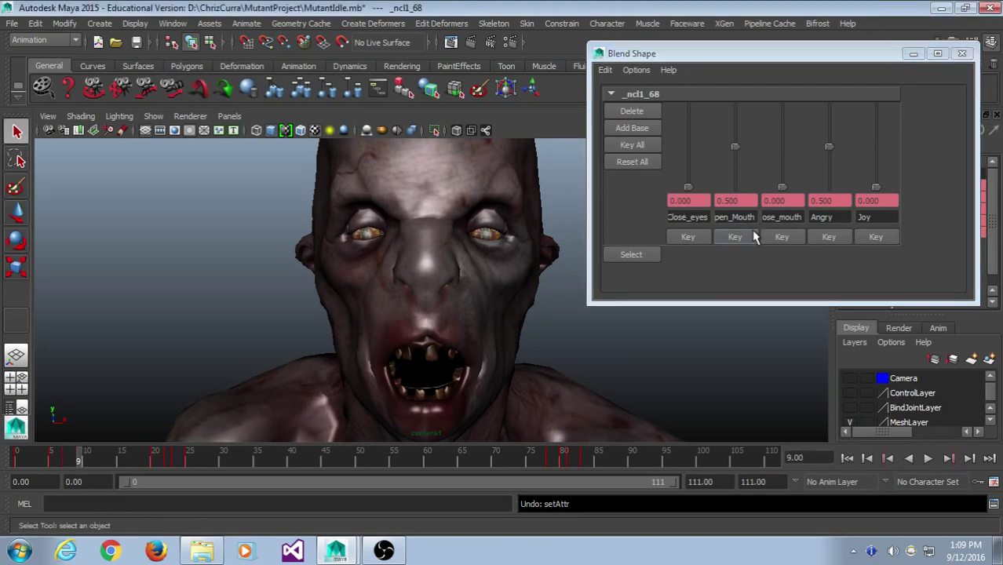
{"action": "left_click", "coordinate": [748, 202]}
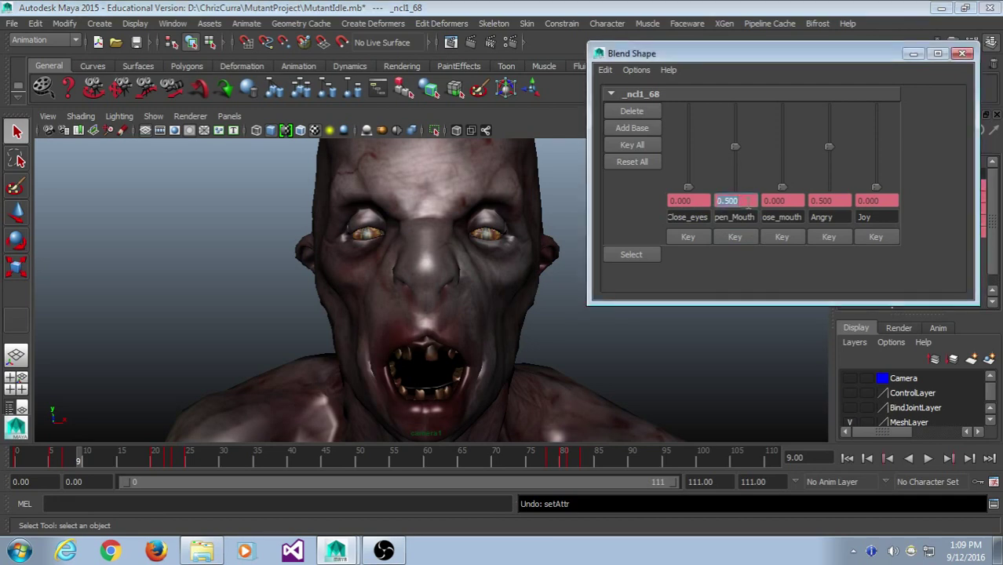
{"action": "type", "text": "0"}
{"action": "key", "text": "Return"}
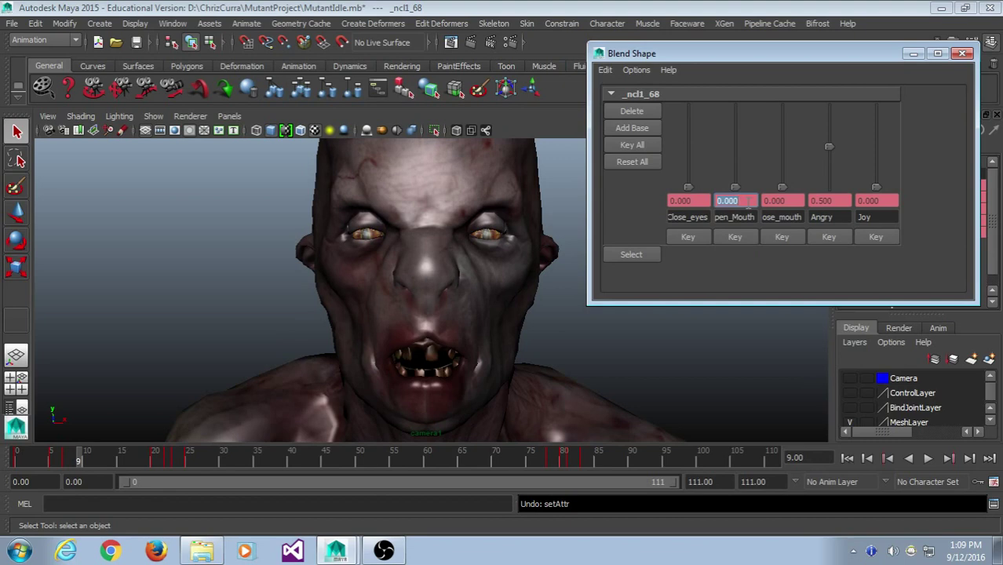
{"action": "left_click_drag", "start_coordinate": [781, 187], "coordinate": [790, 159]}
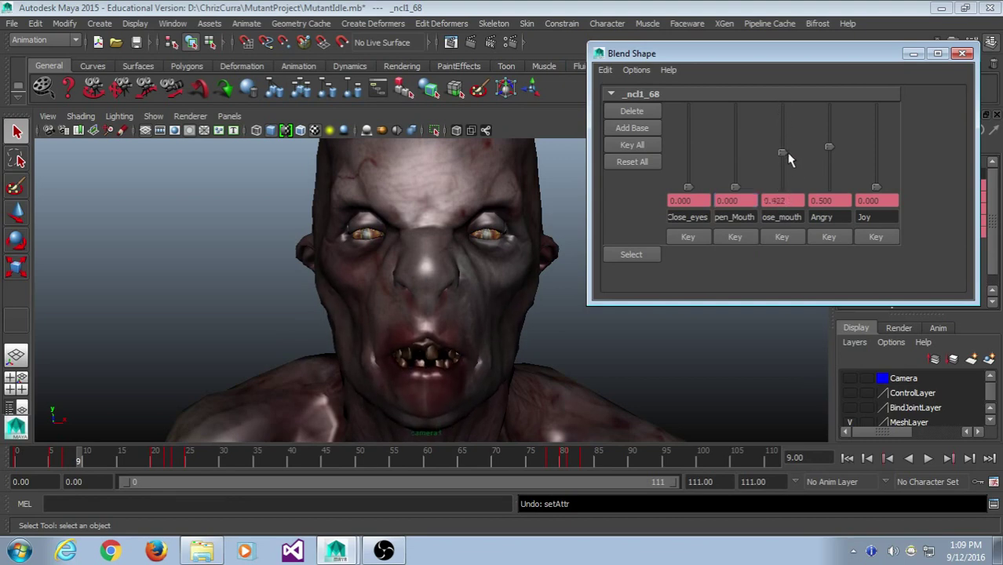
{"action": "double_click", "coordinate": [785, 200]}
{"action": "key", "text": "BackSpace"}
{"action": "type", "text": ".5"}
{"action": "key", "text": "Return"}
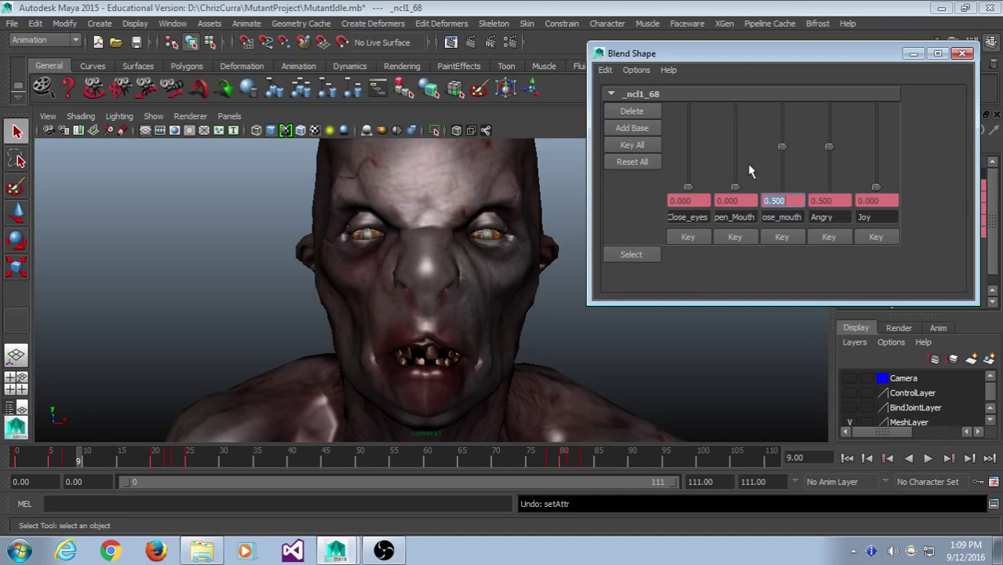
{"action": "left_click", "coordinate": [637, 147]}
- Play back and scrub frames 1 to 12 to check the mouth animation
{"action": "left_click", "coordinate": [79, 457]}
{"action": "key", "text": "alt+v"}
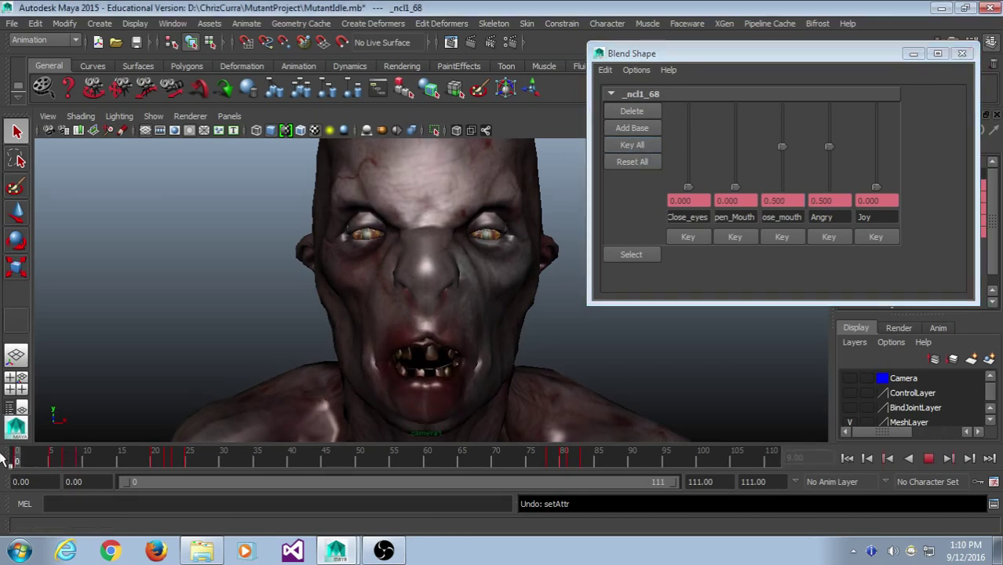
{"action": "left_click_drag", "start_coordinate": [64, 463], "coordinate": [92, 474]}
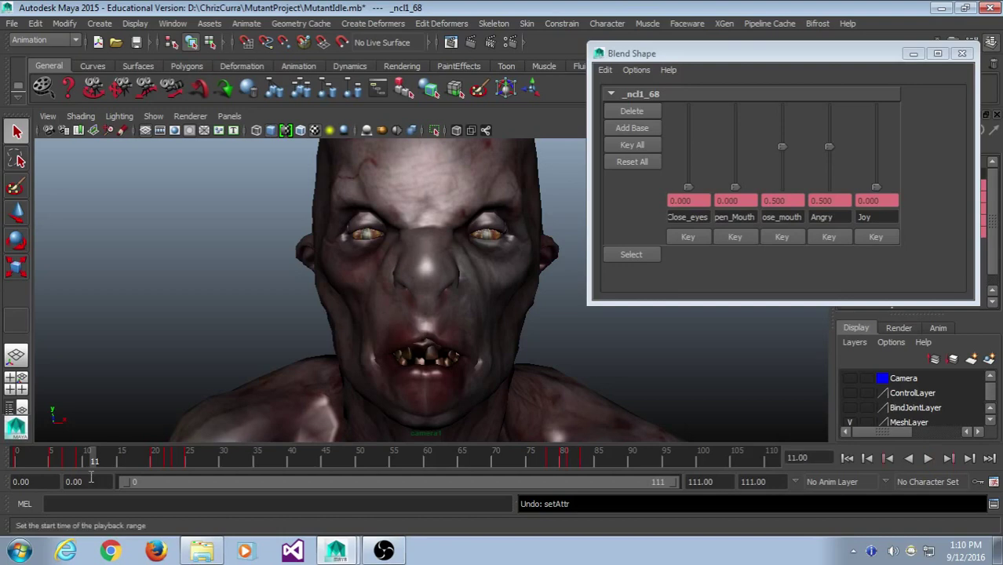
{"action": "left_click", "coordinate": [64, 462]}
{"action": "key", "text": "alt+v"}
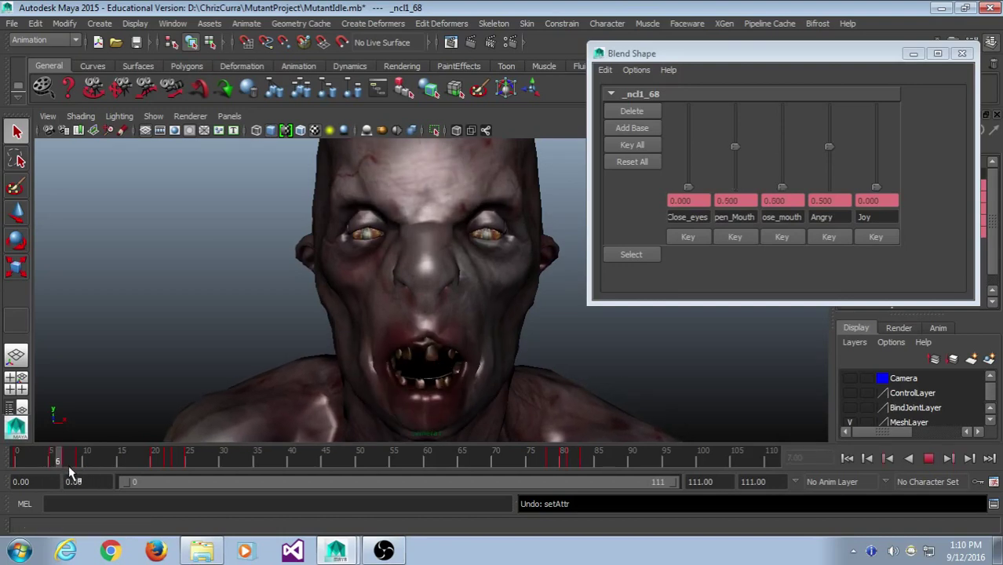
{"action": "left_click", "coordinate": [48, 462]}
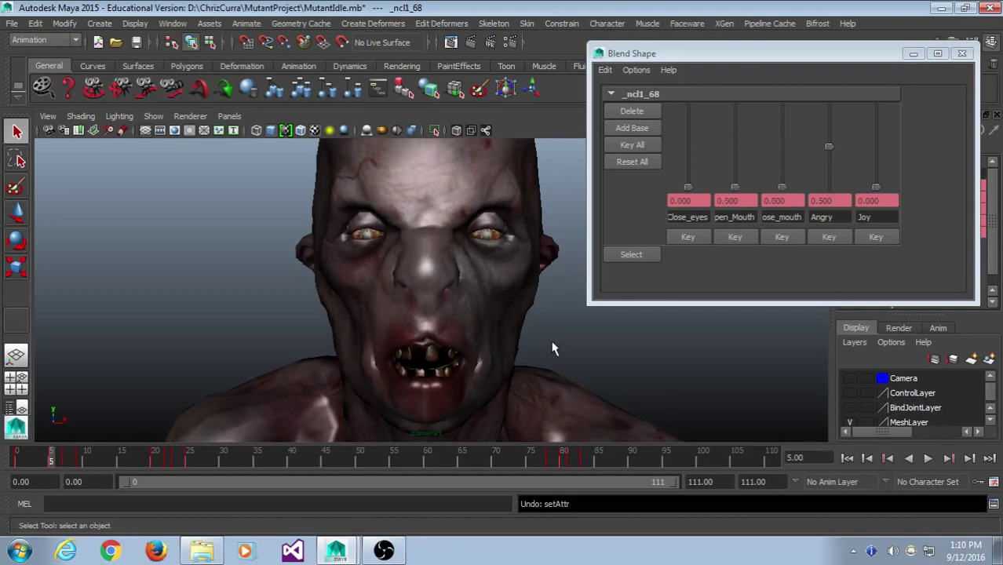
{"action": "left_click", "coordinate": [65, 462]}
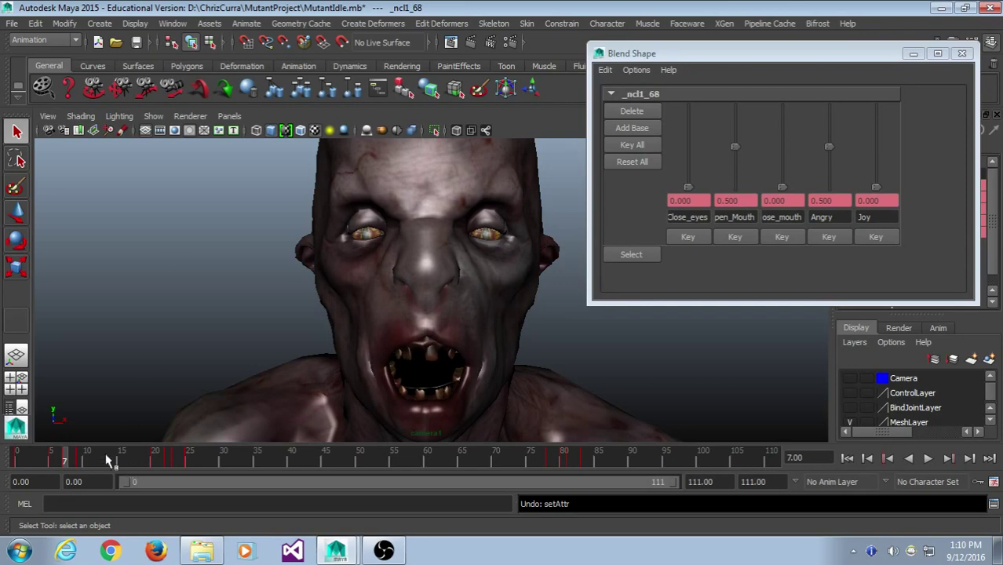
{"action": "left_click", "coordinate": [79, 454]}
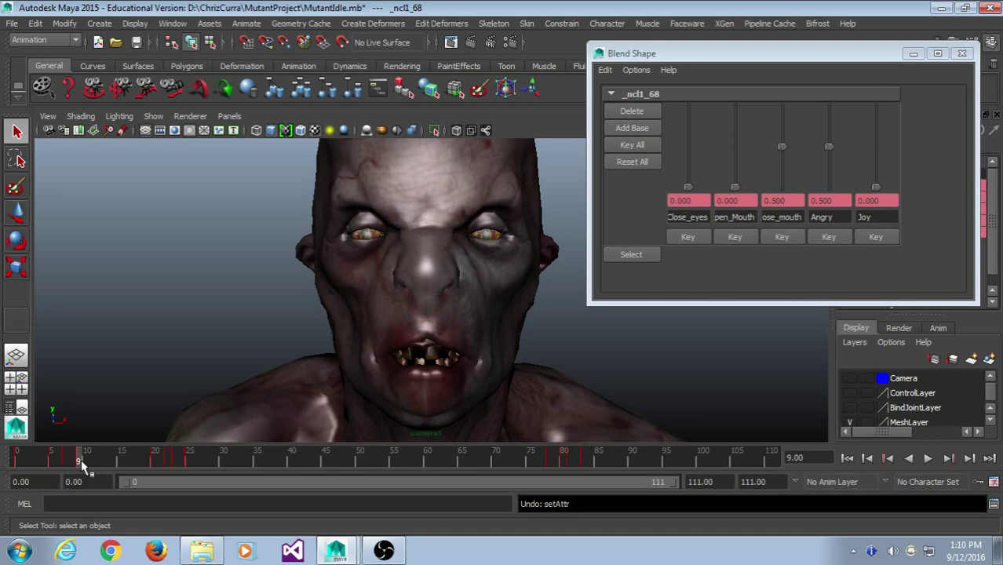
{"action": "key", "text": "alt+v"}
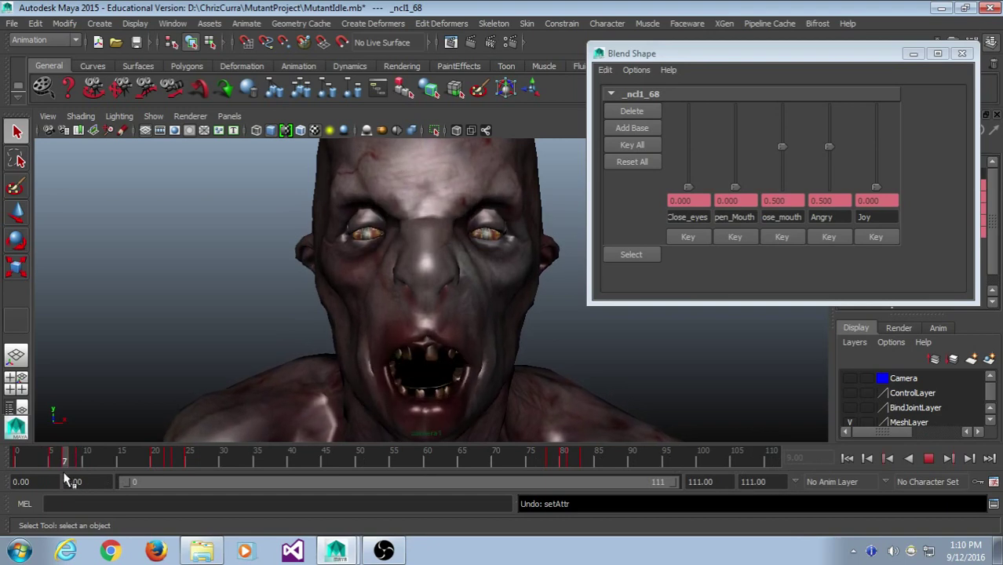
{"action": "left_click", "coordinate": [67, 462]}
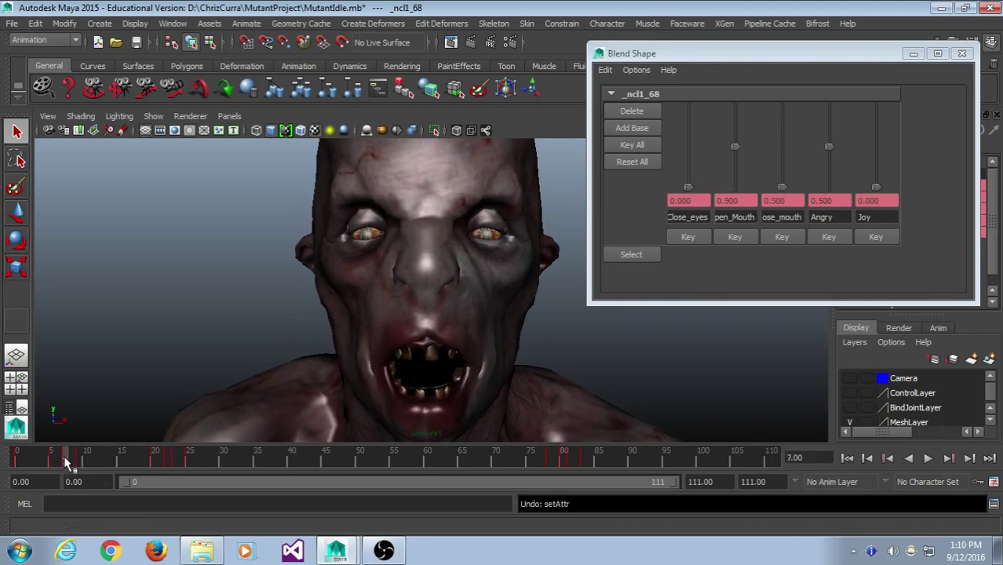
{"action": "left_click", "coordinate": [91, 459]}
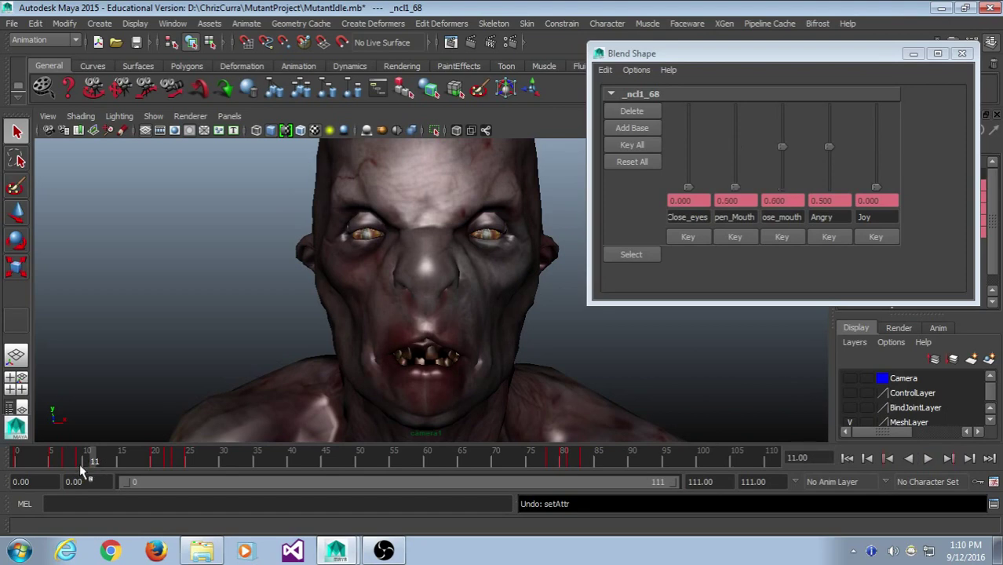
{"action": "left_click", "coordinate": [66, 461]}
- Copy the frame 7 keys, paste them at frame 11, and play back to check
{"action": "right_click", "coordinate": [66, 462]}
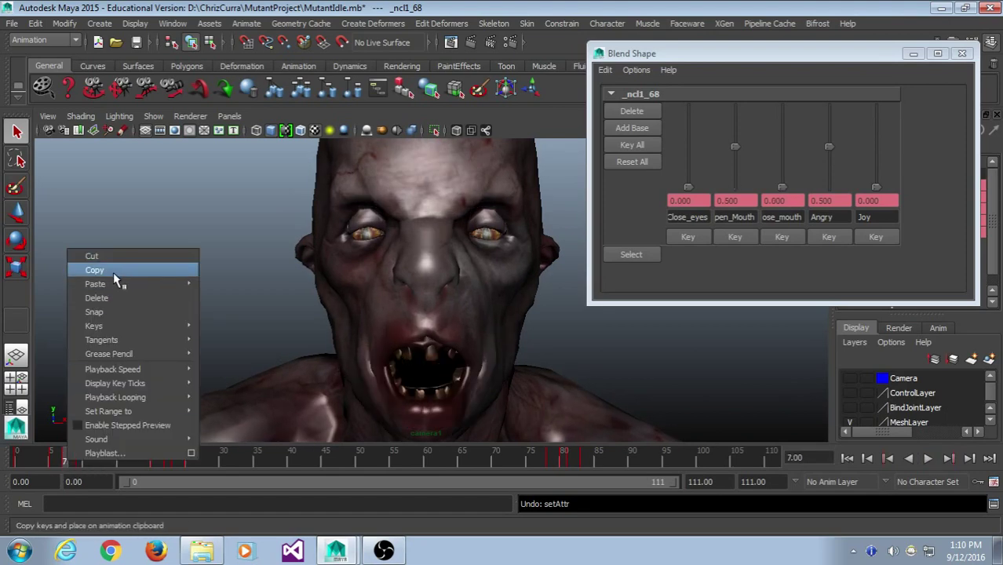
{"action": "left_click", "coordinate": [113, 270]}
{"action": "left_click", "coordinate": [93, 462]}
{"action": "right_click", "coordinate": [95, 463]}
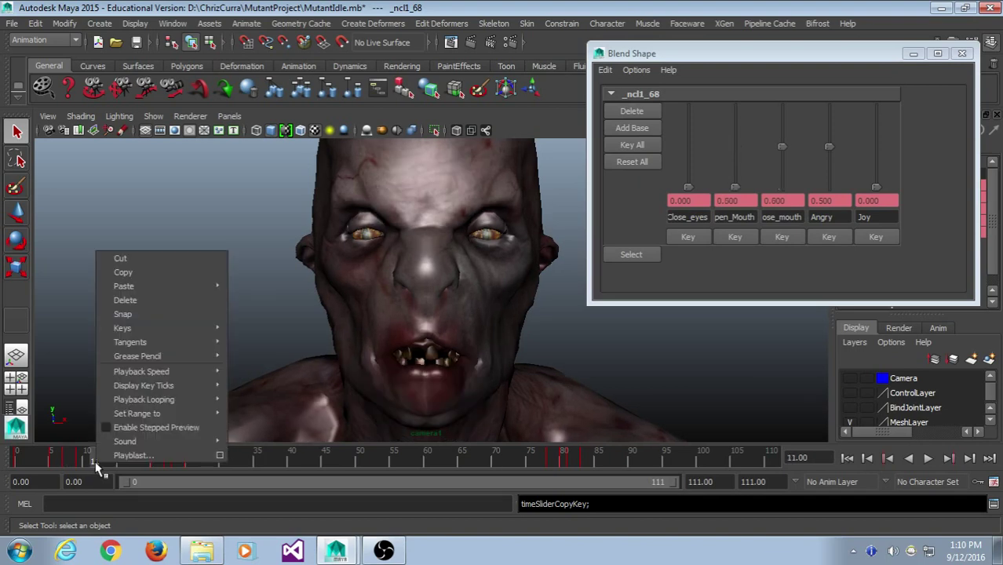
{"action": "left_click", "coordinate": [252, 295]}
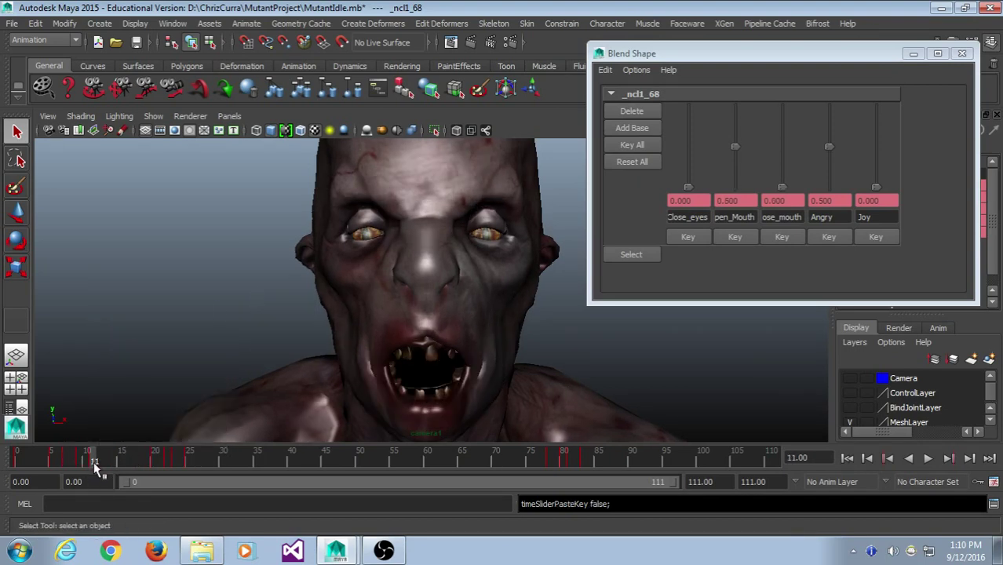
{"action": "key", "text": "alt+v"}
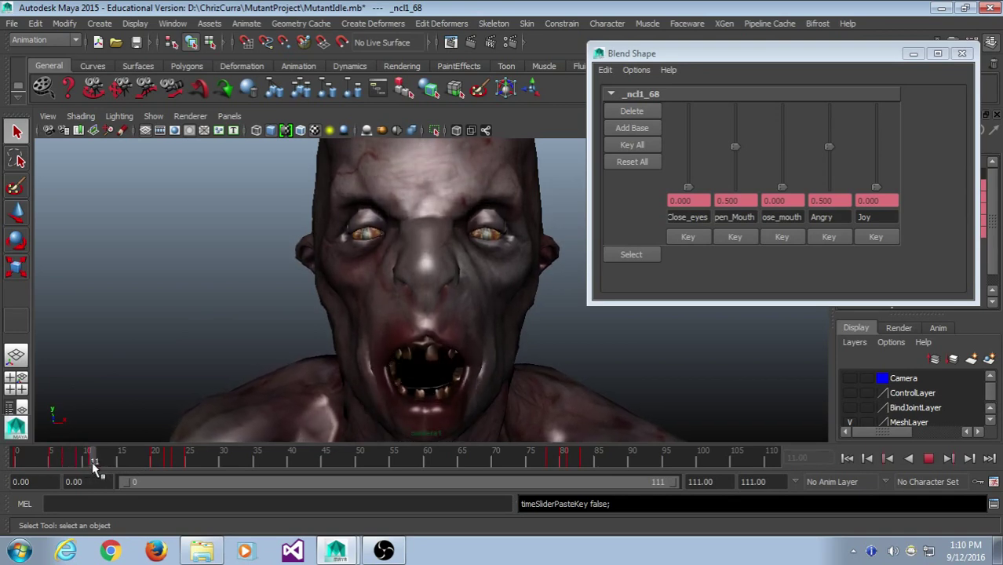
{"action": "mouse_move", "coordinate": [108, 465]}
{"action": "left_mouse_down"}
{"action": "mouse_move", "coordinate": [44, 461]}
{"action": "mouse_move", "coordinate": [85, 465]}
{"action": "mouse_move", "coordinate": [101, 475]}
{"action": "mouse_move", "coordinate": [93, 477]}
{"action": "mouse_move", "coordinate": [151, 470]}
{"action": "mouse_move", "coordinate": [54, 466]}
{"action": "mouse_move", "coordinate": [91, 476]}
{"action": "mouse_move", "coordinate": [103, 474]}
{"action": "mouse_move", "coordinate": [52, 474]}
{"action": "mouse_move", "coordinate": [91, 465]}
{"action": "mouse_move", "coordinate": [78, 462]}
{"action": "mouse_move", "coordinate": [116, 465]}
{"action": "mouse_move", "coordinate": [52, 476]}
{"action": "mouse_move", "coordinate": [80, 475]}
{"action": "left_mouse_up"}
- Copy the frame 9 mouth keys and paste them at frame 13 so the mouth closes
{"action": "right_click", "coordinate": [78, 459]}
{"action": "mouse_move", "coordinate": [135, 287]}
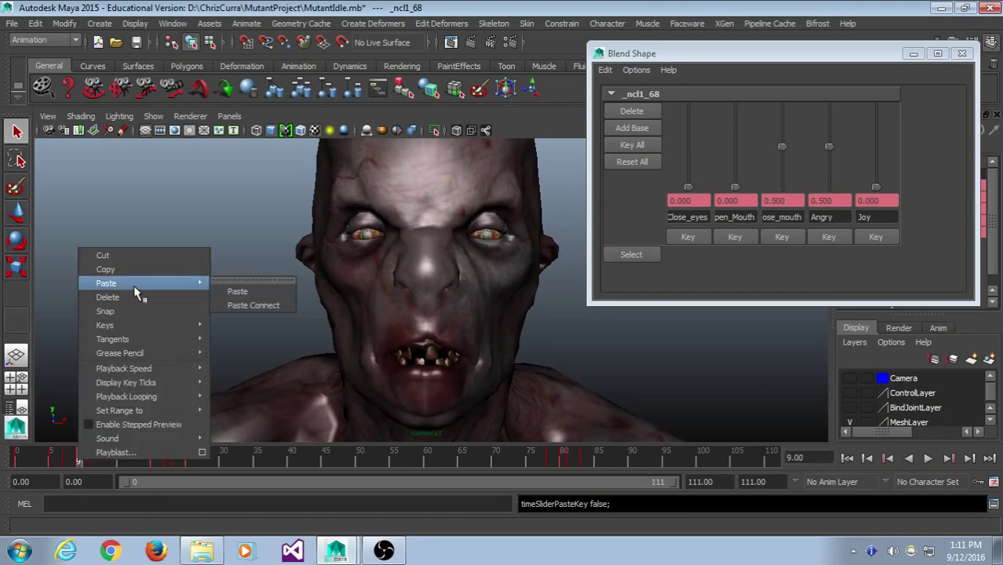
{"action": "left_click", "coordinate": [105, 269]}
{"action": "left_click_drag", "start_coordinate": [88, 461], "coordinate": [107, 466]}
{"action": "right_click", "coordinate": [105, 461]}
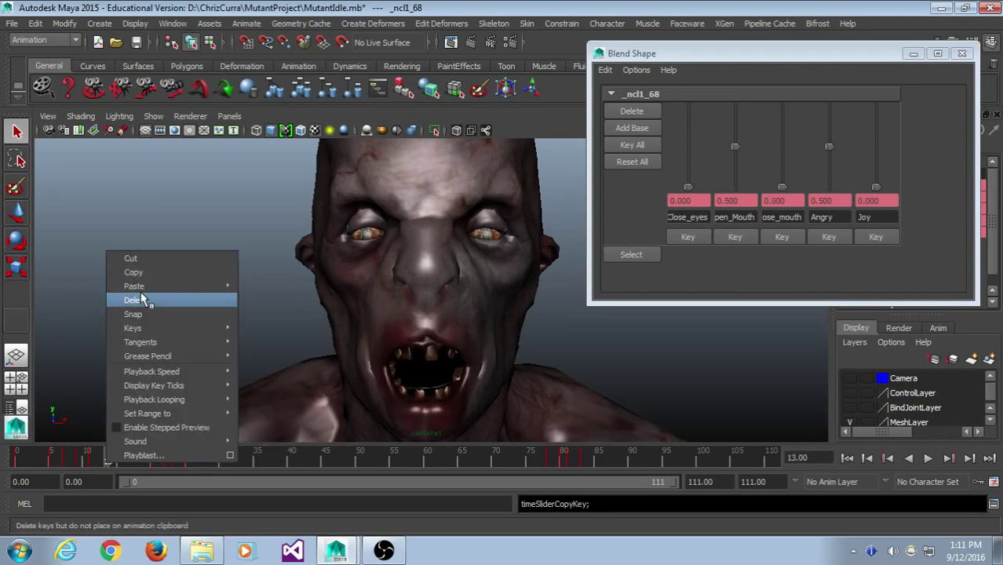
{"action": "mouse_move", "coordinate": [144, 290]}
{"action": "mouse_move", "coordinate": [135, 451]}
{"action": "left_mouse_down"}
{"action": "mouse_move", "coordinate": [57, 462]}
{"action": "mouse_move", "coordinate": [114, 465]}
{"action": "mouse_move", "coordinate": [132, 471]}
{"action": "mouse_move", "coordinate": [68, 478]}
{"action": "mouse_move", "coordinate": [149, 493]}
{"action": "mouse_move", "coordinate": [9, 491]}
{"action": "mouse_move", "coordinate": [175, 504]}
{"action": "mouse_move", "coordinate": [83, 501]}
{"action": "mouse_move", "coordinate": [110, 508]}
{"action": "mouse_move", "coordinate": [224, 510]}
{"action": "mouse_move", "coordinate": [145, 508]}
{"action": "mouse_move", "coordinate": [88, 487]}
{"action": "mouse_move", "coordinate": [47, 491]}
{"action": "mouse_move", "coordinate": [147, 490]}
{"action": "mouse_move", "coordinate": [45, 478]}
{"action": "mouse_move", "coordinate": [51, 485]}
{"action": "mouse_move", "coordinate": [52, 465]}
{"action": "mouse_move", "coordinate": [33, 458]}
{"action": "mouse_move", "coordinate": [150, 465]}
{"action": "left_mouse_up"}
{"action": "left_click", "coordinate": [102, 455]}
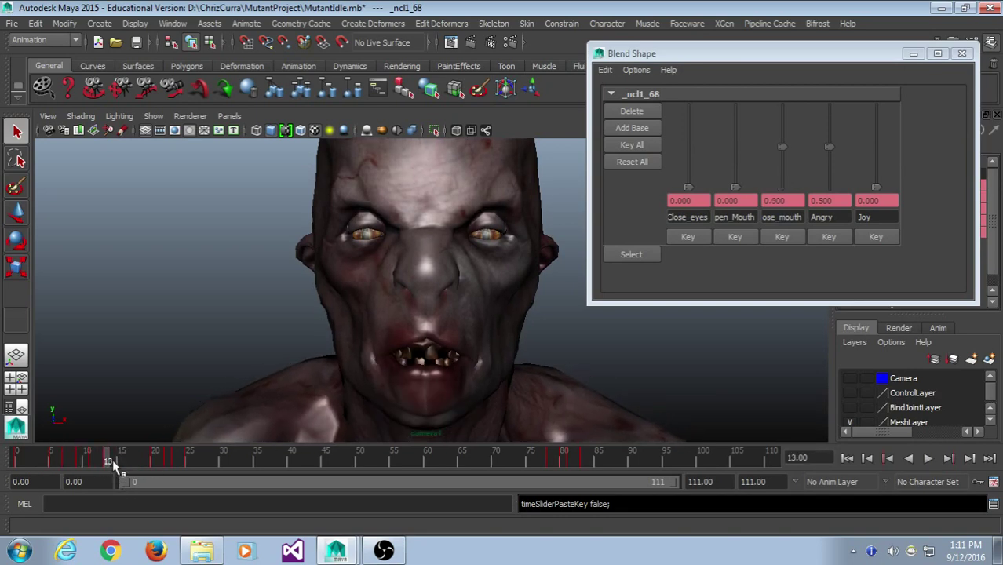
- Select and copy the blend-shape keys from frames 5 to 15
{"action": "mouse_move", "coordinate": [112, 461]}
{"action": "left_mouse_down"}
{"action": "mouse_move", "coordinate": [129, 463]}
{"action": "mouse_move", "coordinate": [49, 463]}
{"action": "left_mouse_up"}
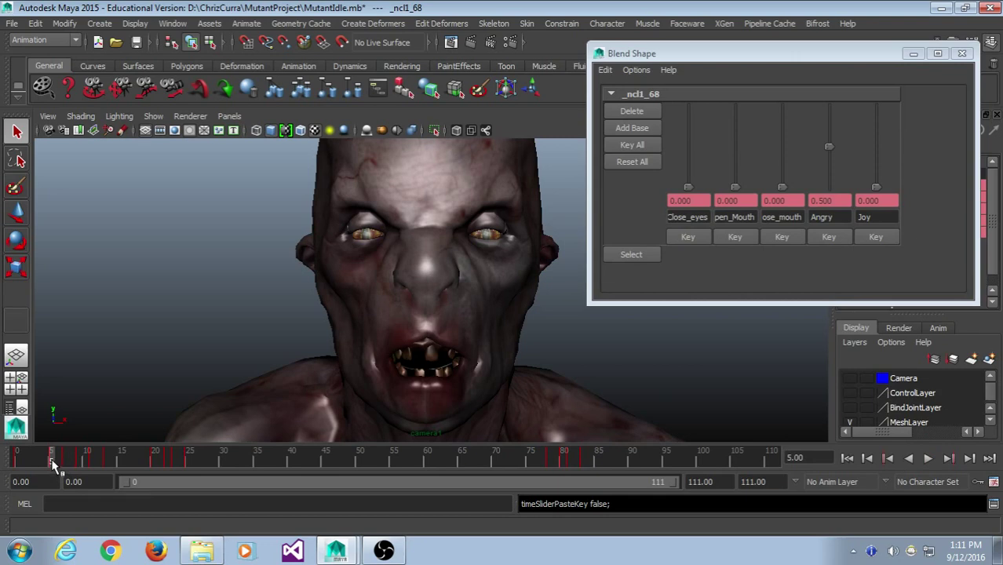
{"action": "left_click_drag", "start_coordinate": [52, 463], "coordinate": [112, 466], "text": "shift"}
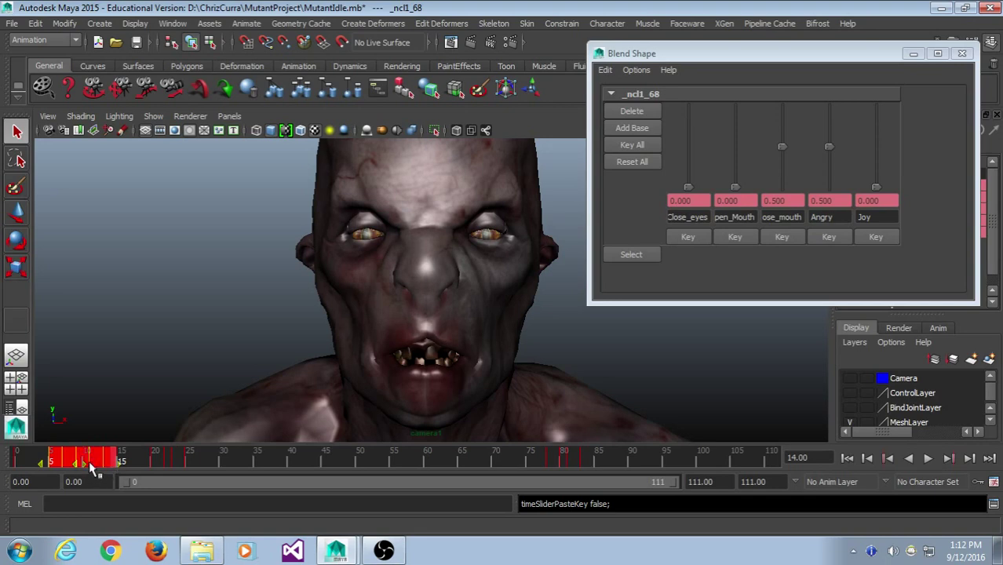
{"action": "right_click", "coordinate": [94, 460]}
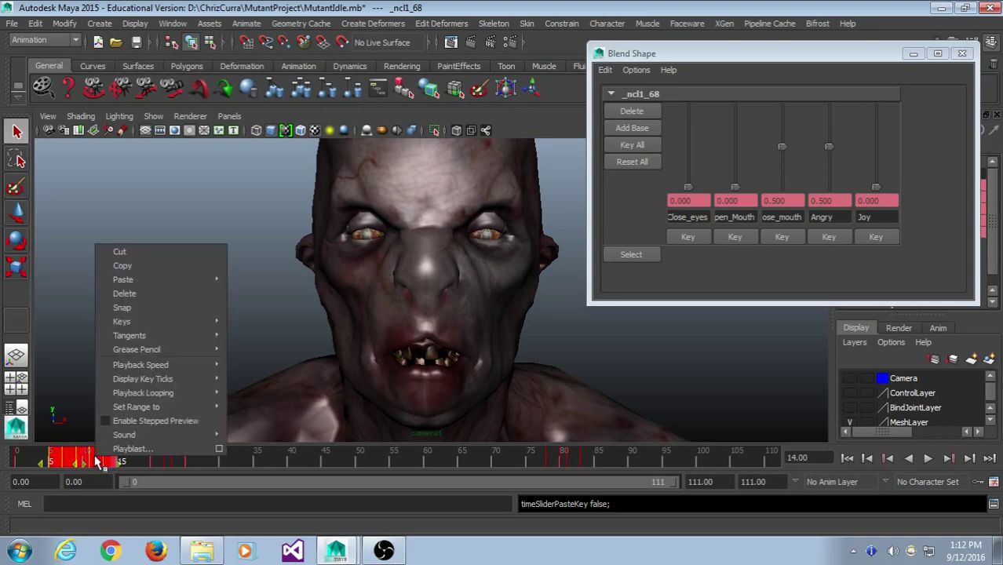
{"action": "left_click", "coordinate": [123, 265]}
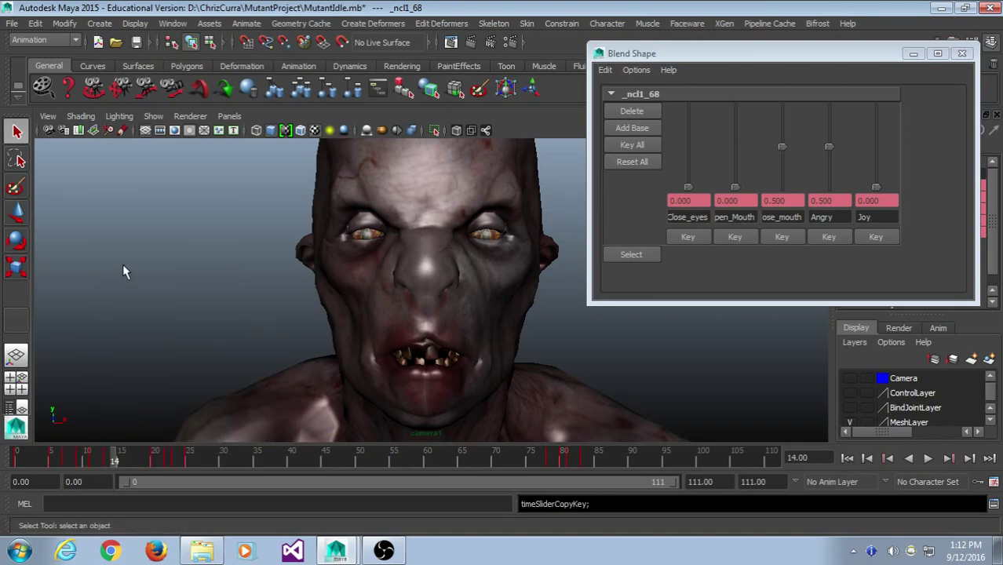
- Paste the copied mouth keys at frames 50 and 100
{"action": "left_click", "coordinate": [326, 464]}
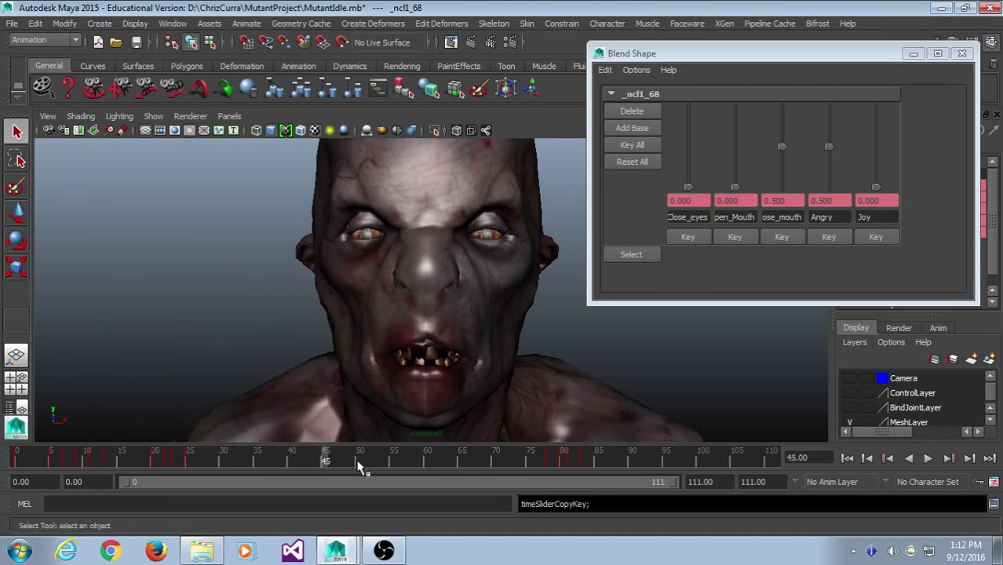
{"action": "left_click", "coordinate": [360, 464]}
{"action": "right_click", "coordinate": [359, 465]}
{"action": "mouse_move", "coordinate": [395, 286]}
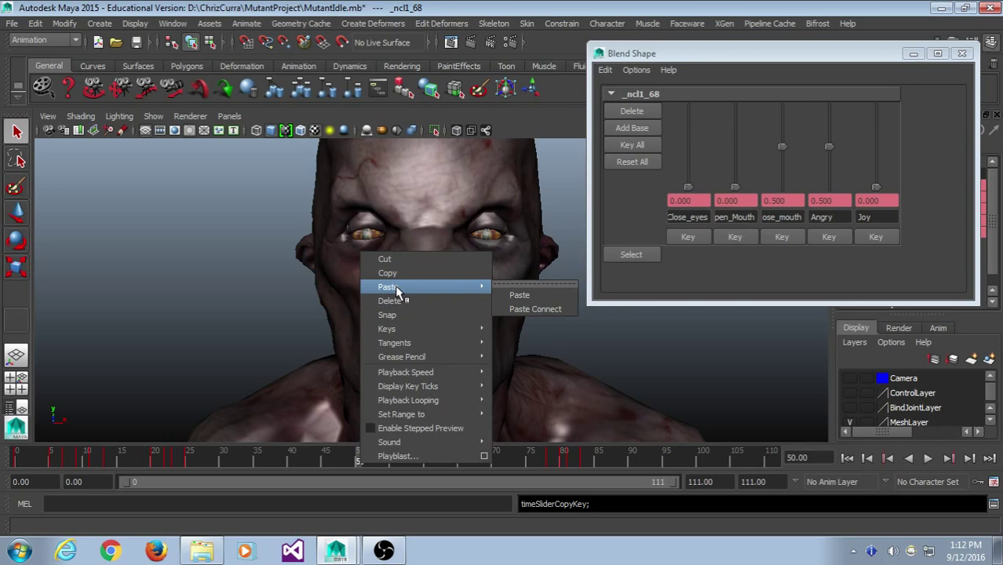
{"action": "left_click", "coordinate": [545, 293]}
{"action": "left_click", "coordinate": [666, 464]}
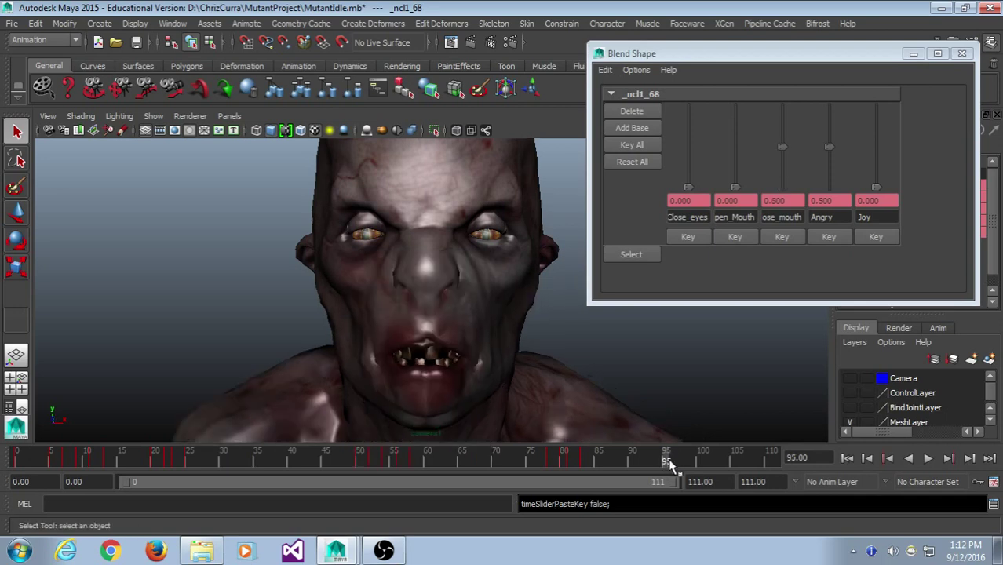
{"action": "right_click", "coordinate": [667, 465]}
{"action": "left_click", "coordinate": [703, 464]}
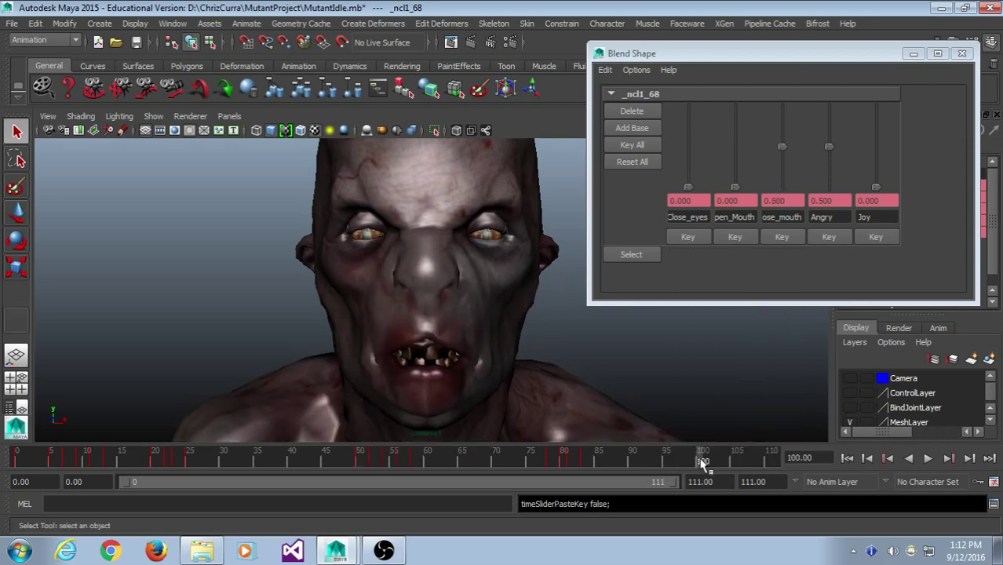
{"action": "right_click", "coordinate": [703, 465]}
{"action": "mouse_move", "coordinate": [794, 286]}
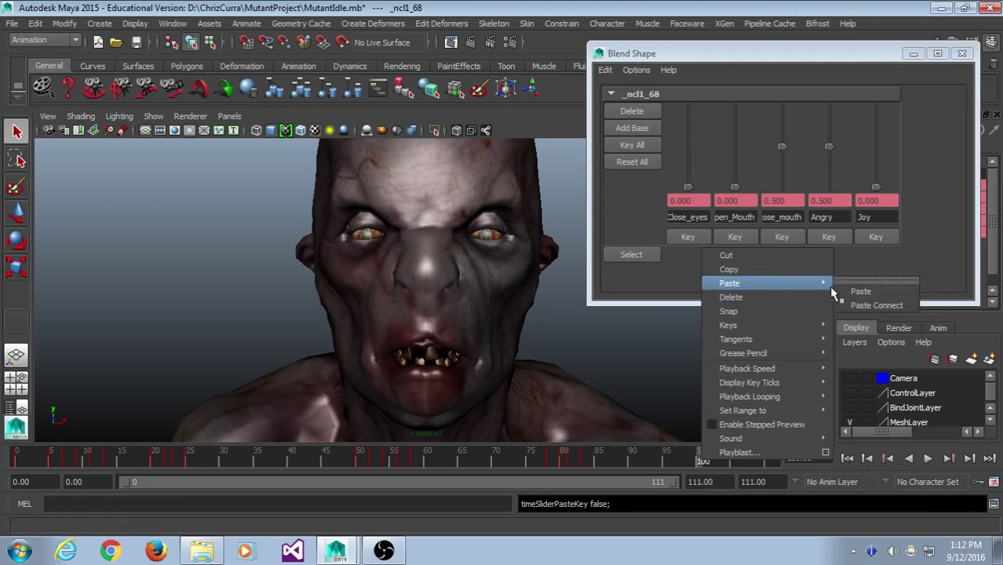
{"action": "left_click", "coordinate": [857, 291]}
- Play back the facial animation, stop it, and return to frame 0
{"action": "key", "text": "alt+v"}
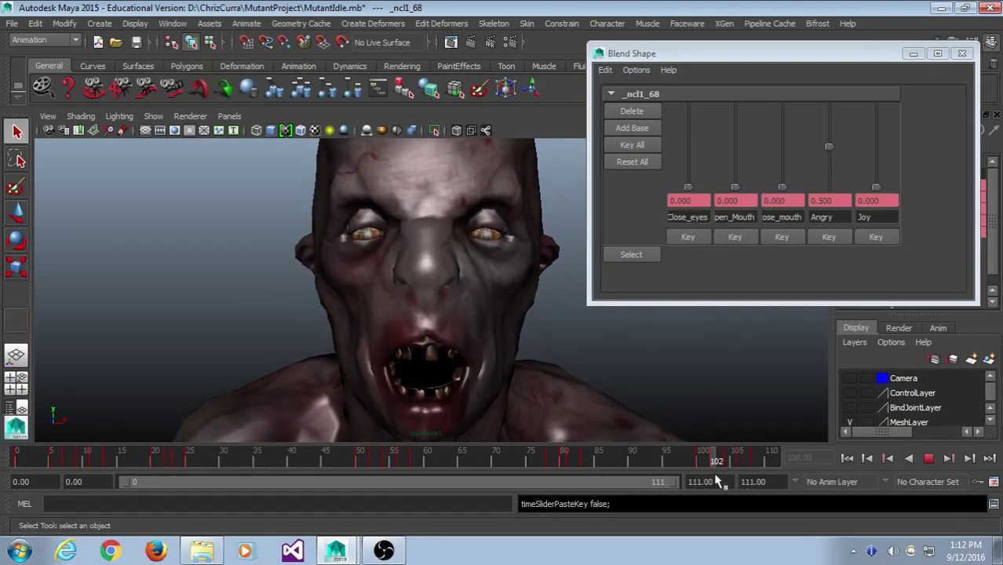
{"action": "key", "text": "Escape"}
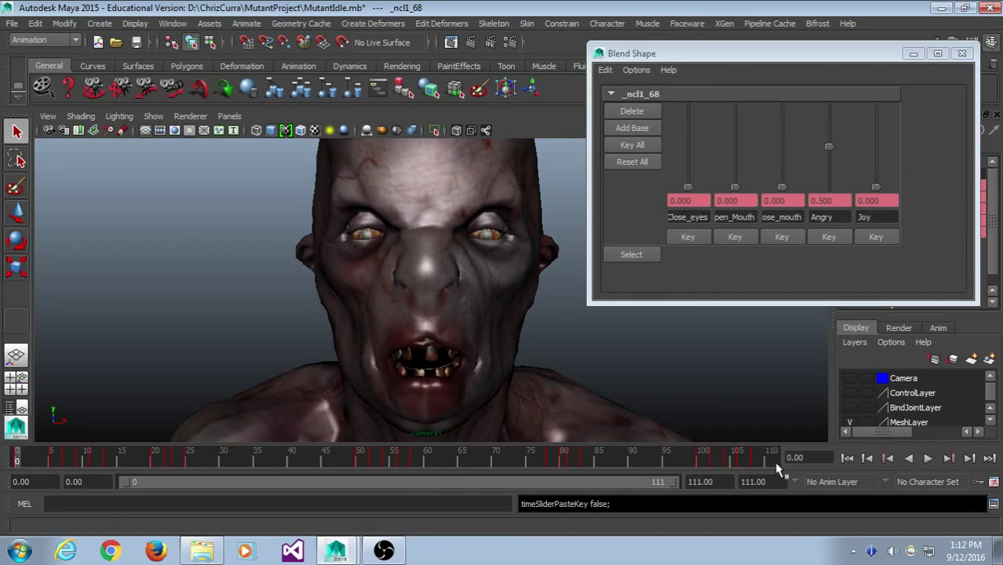
{"action": "left_click", "coordinate": [773, 462]}
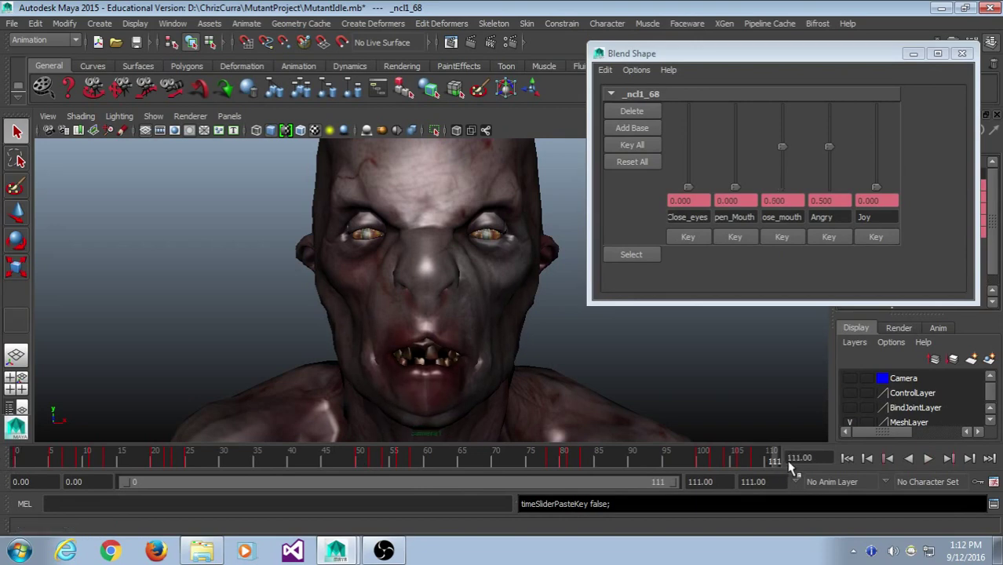
{"action": "left_click_drag", "start_coordinate": [791, 467], "coordinate": [19, 461]}
- Copy the frame 0 blend-shape keys and paste them at frame 111
{"action": "right_click", "coordinate": [19, 460]}
{"action": "left_click", "coordinate": [49, 263]}
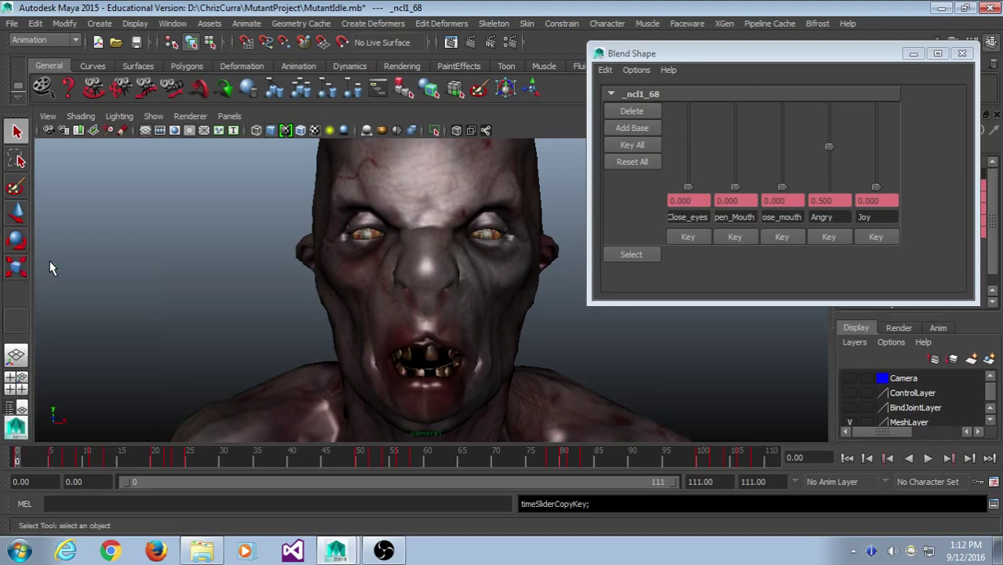
{"action": "left_click", "coordinate": [791, 462]}
{"action": "right_click", "coordinate": [785, 458]}
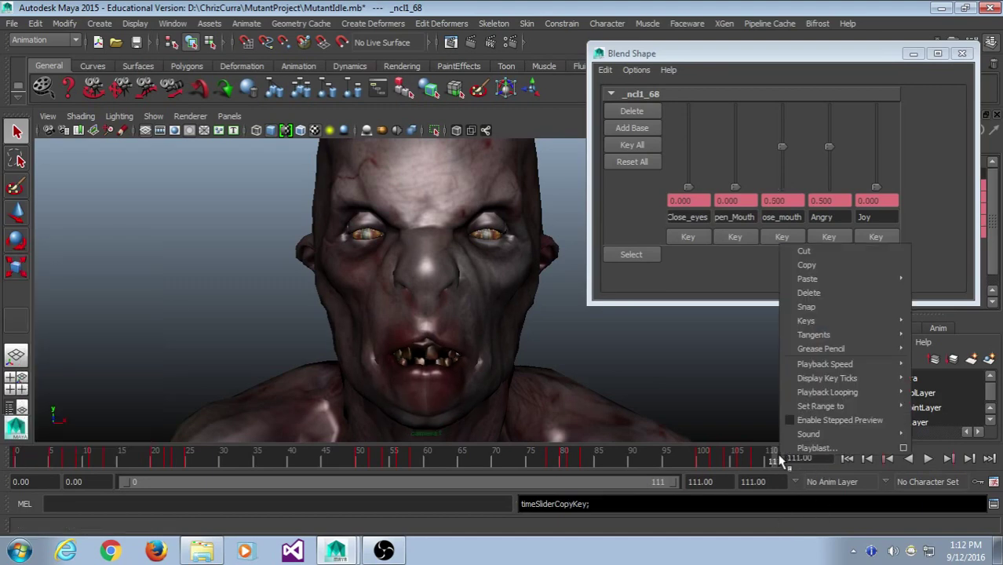
{"action": "mouse_move", "coordinate": [820, 281]}
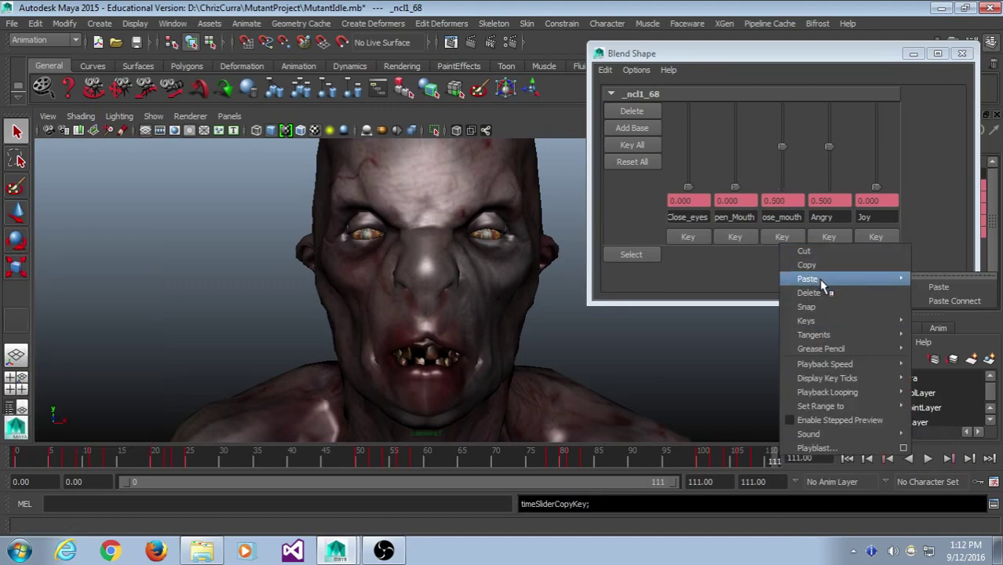
{"action": "left_click", "coordinate": [962, 287]}
- Compare the frame 0 and frame 111 poses, then delete the frame 111 key
{"action": "left_click", "coordinate": [773, 462]}
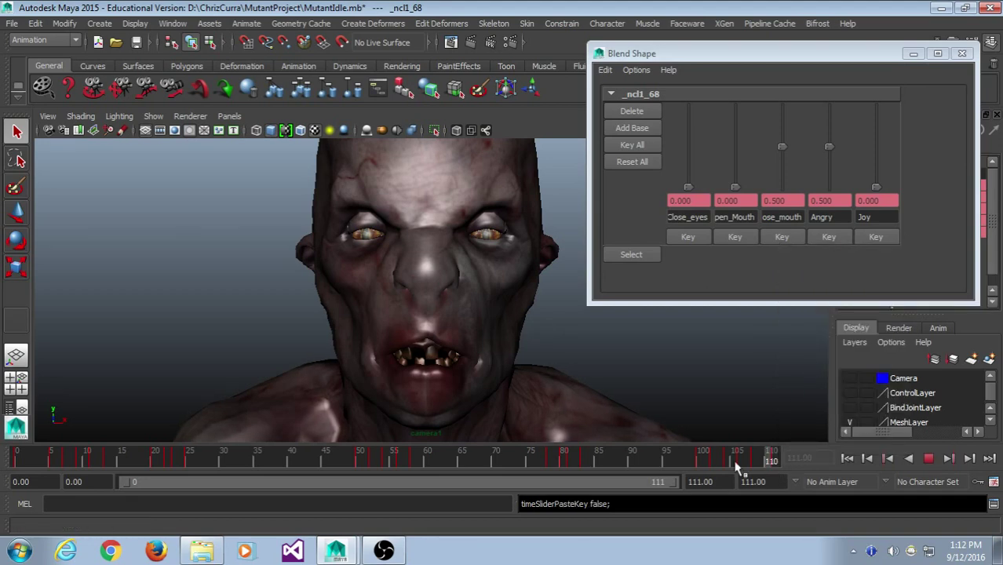
{"action": "left_click", "coordinate": [777, 461]}
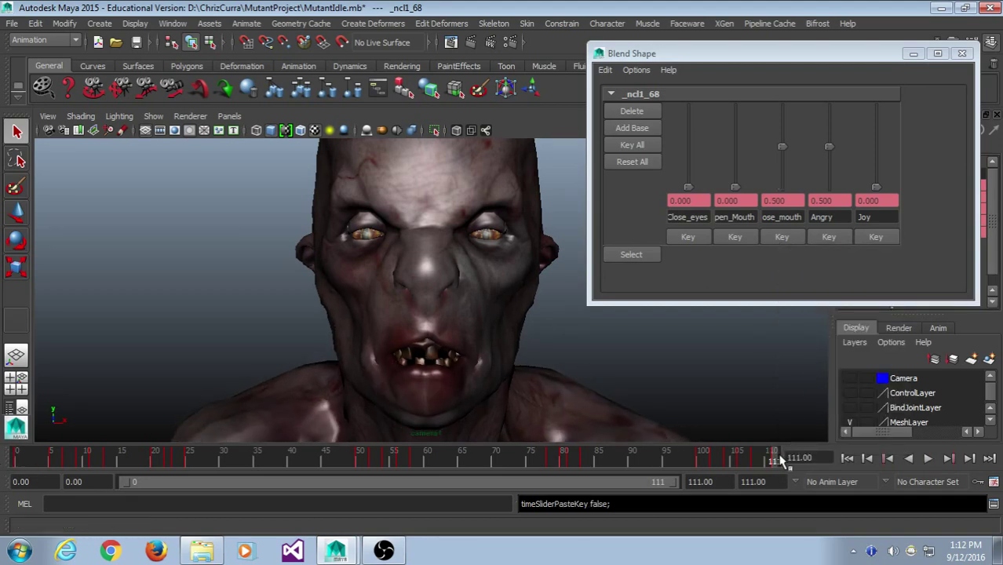
{"action": "left_click", "coordinate": [20, 459]}
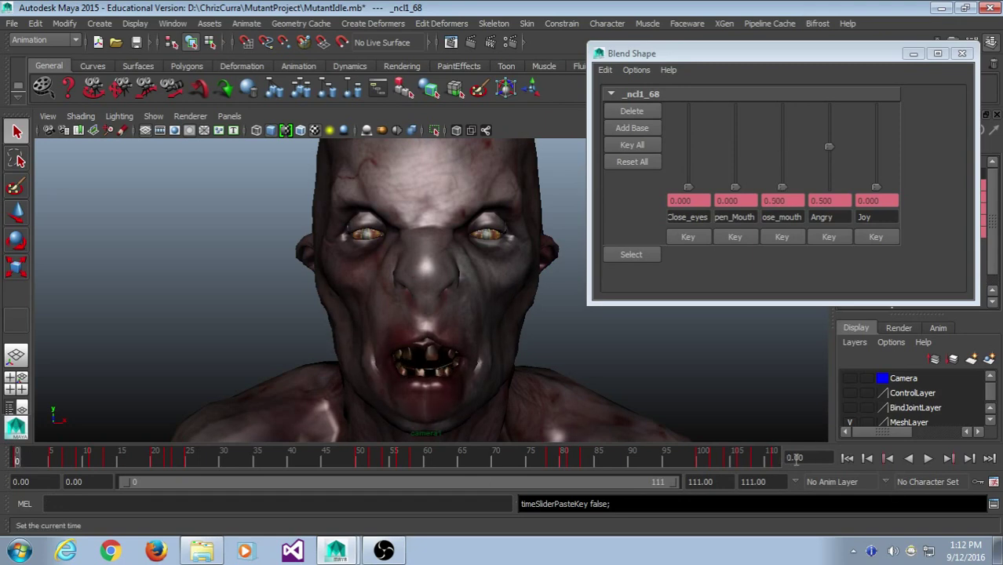
{"action": "left_click", "coordinate": [794, 461]}
{"action": "right_click", "coordinate": [795, 460]}
{"action": "left_click", "coordinate": [806, 295]}
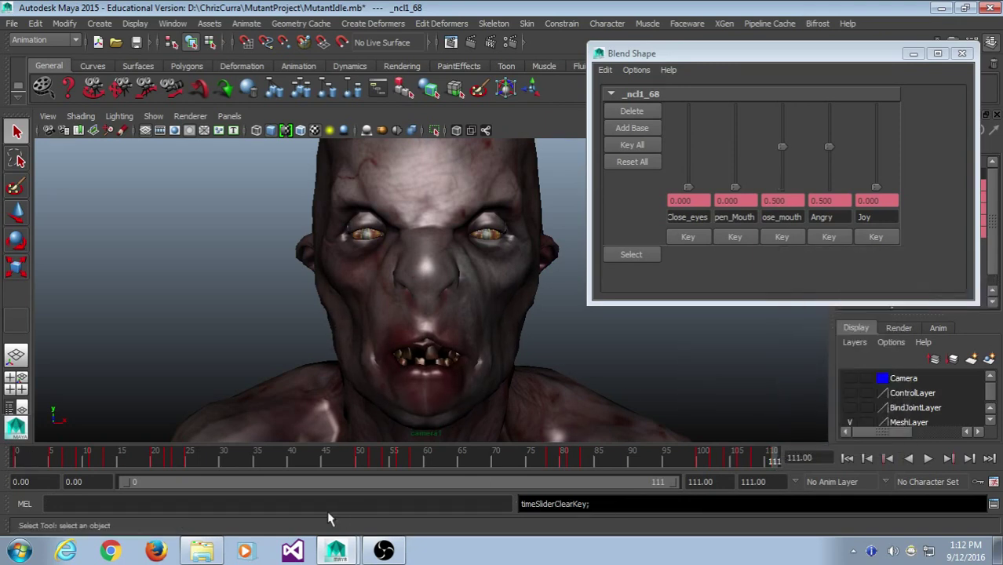
{"action": "left_click_drag", "start_coordinate": [424, 459], "coordinate": [16, 459]}
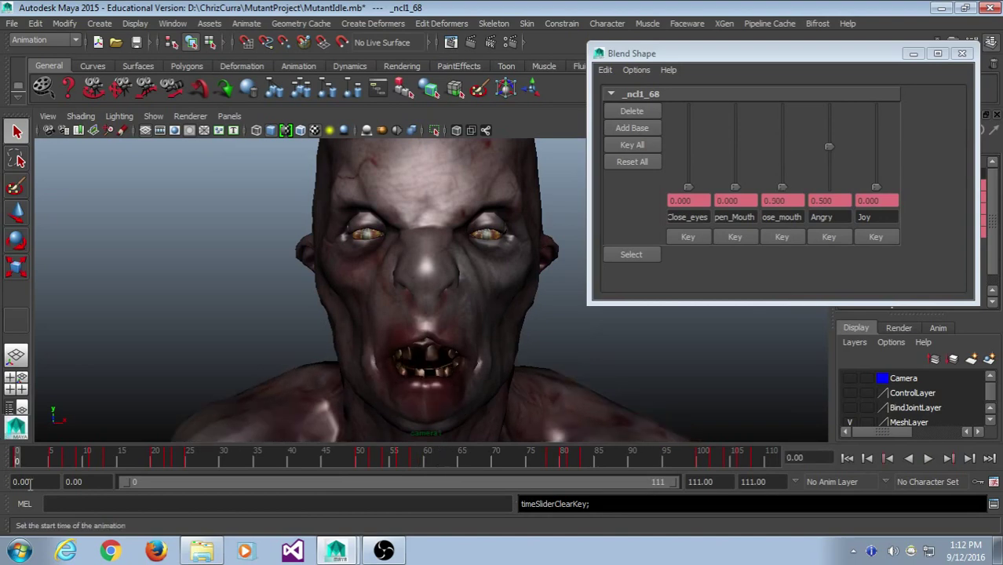
- Undo the last key set and review playback between frames 0 and 111
{"action": "left_click", "coordinate": [777, 459]}
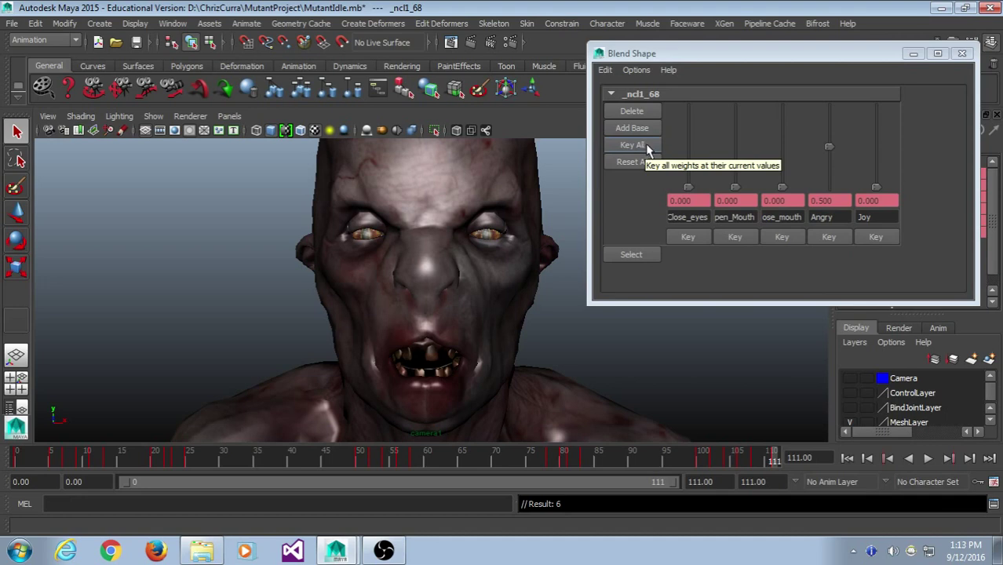
{"action": "key", "text": "ctrl+z"}
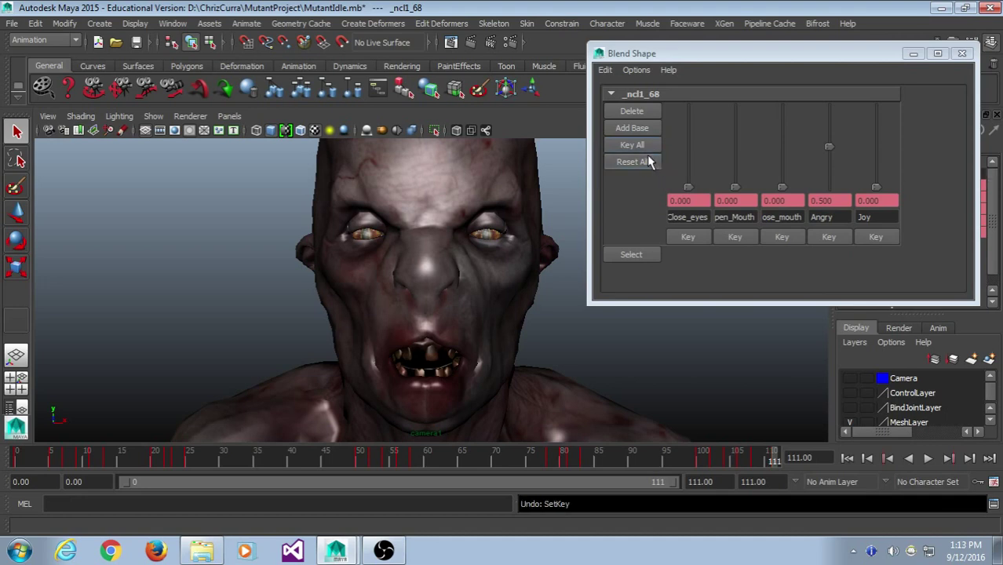
{"action": "key", "text": "alt+v"}
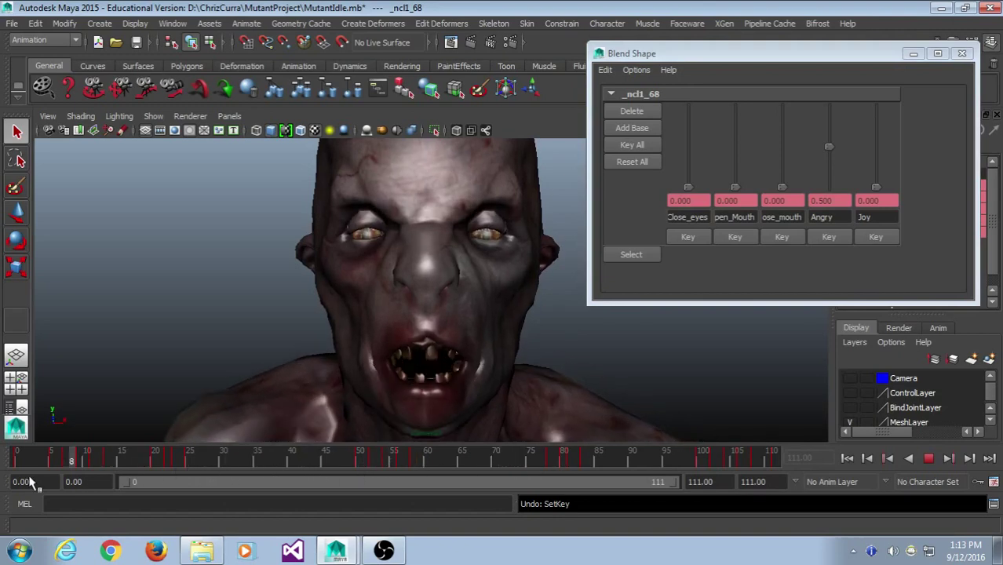
{"action": "key", "text": "alt+v"}
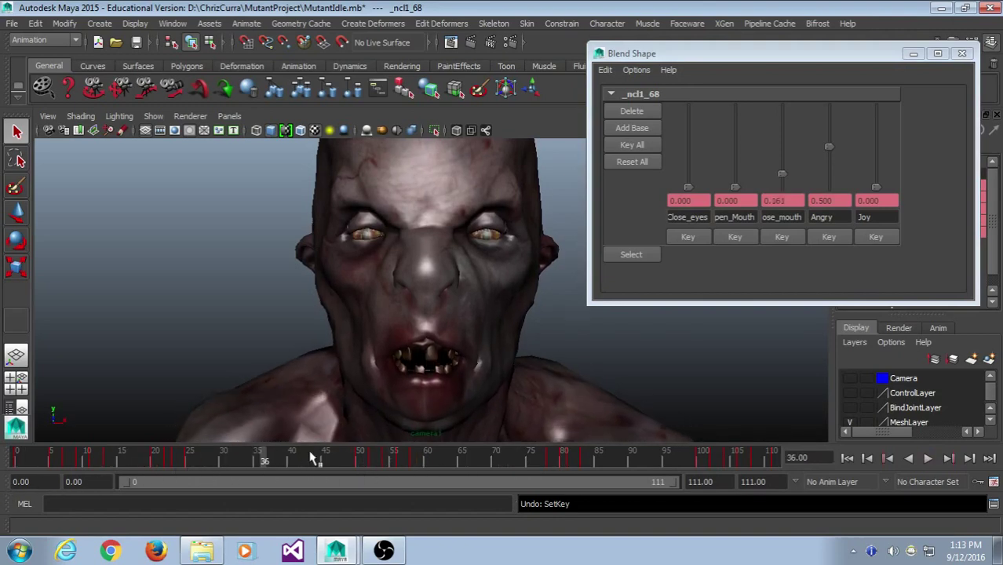
{"action": "key", "text": "alt+shift+v"}
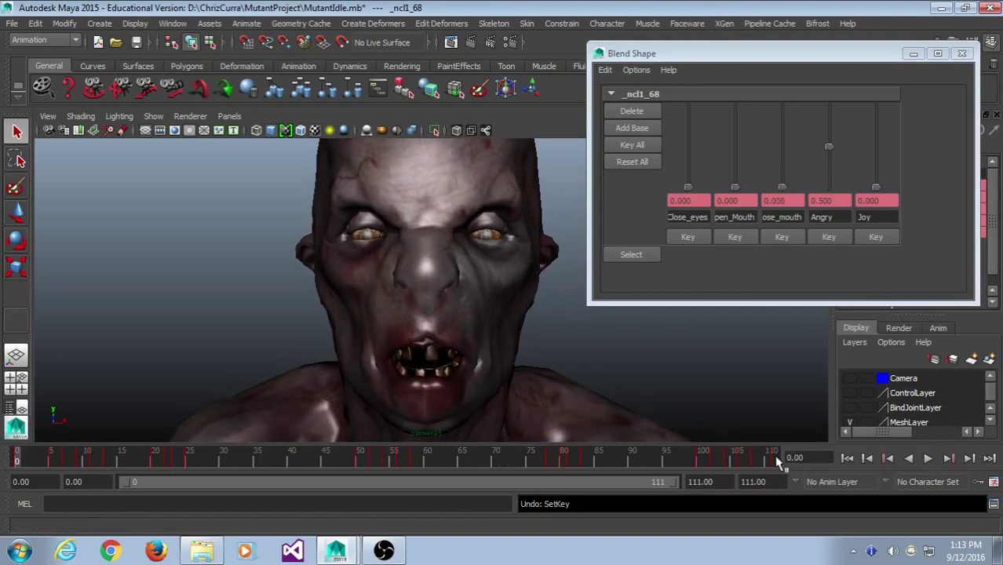
{"action": "left_click", "coordinate": [775, 462]}
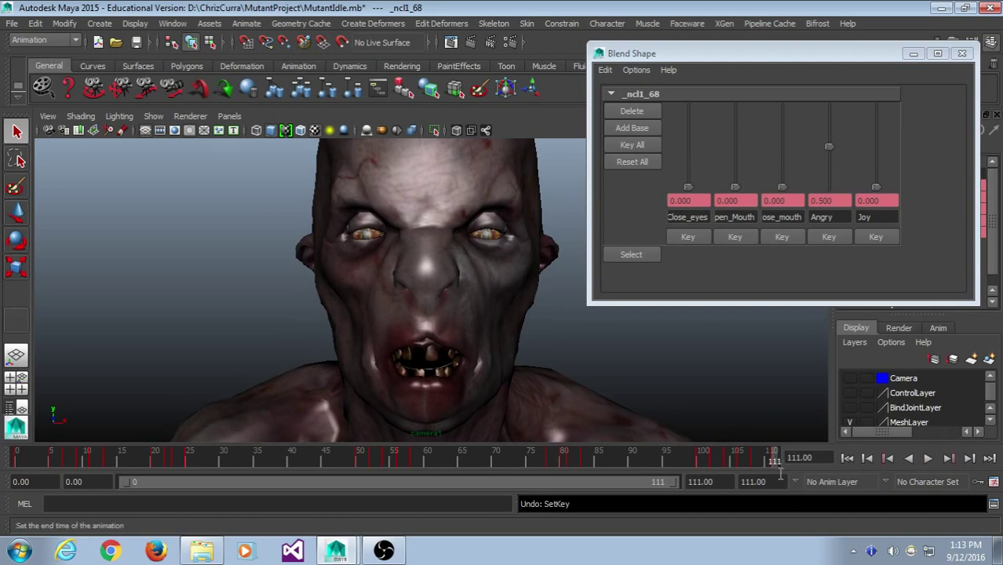
{"action": "left_click", "coordinate": [18, 459]}
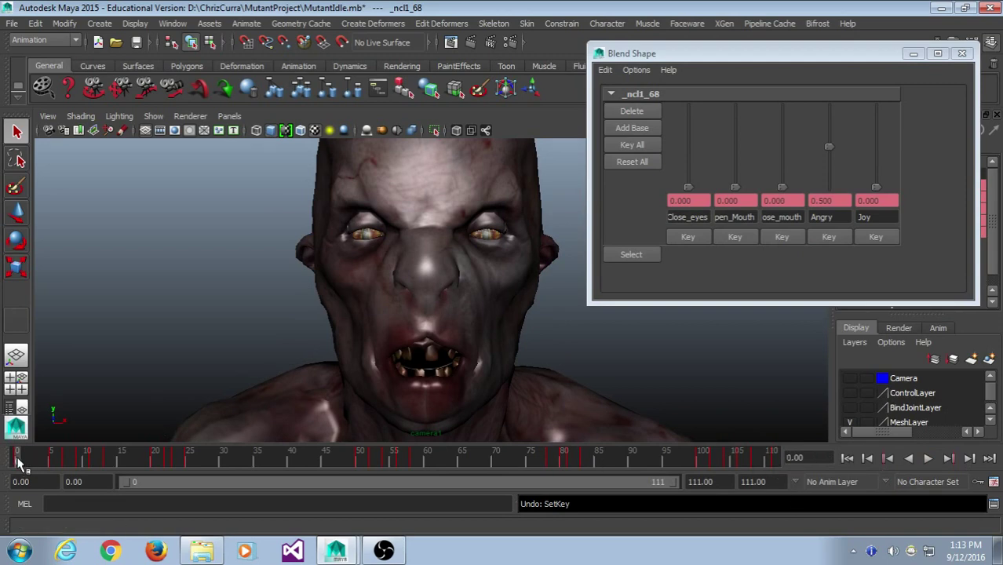
{"action": "left_click", "coordinate": [772, 459]}
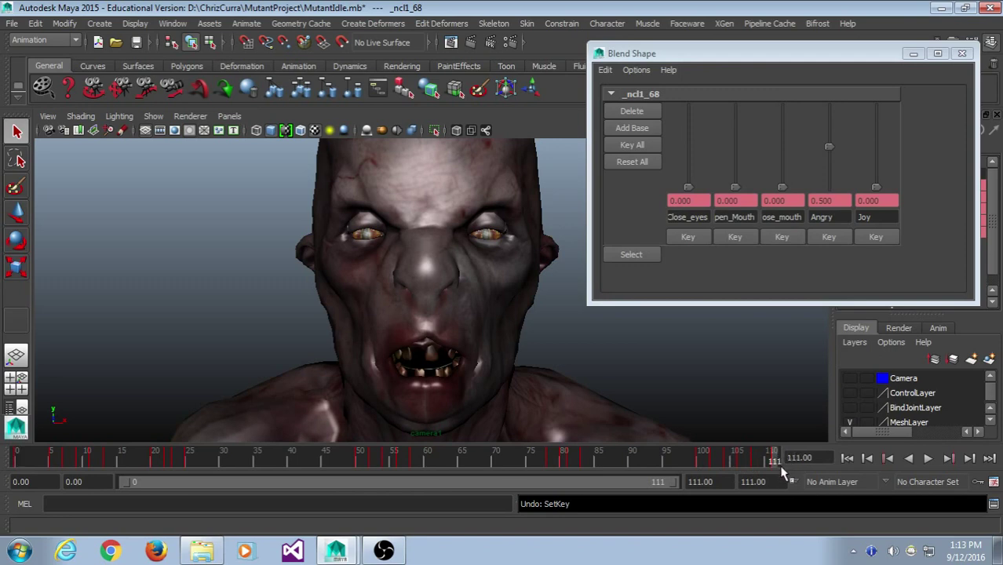
- Key all blend-shape weights at frame 111, then play and stop the animation
{"action": "left_click", "coordinate": [640, 147]}
{"action": "left_click", "coordinate": [617, 409]}
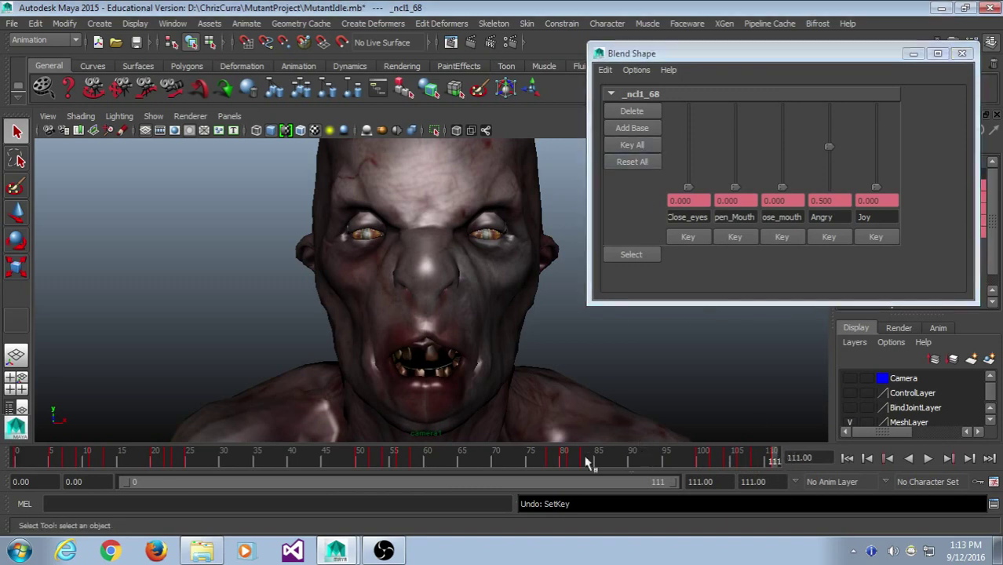
{"action": "key", "text": "alt+v"}
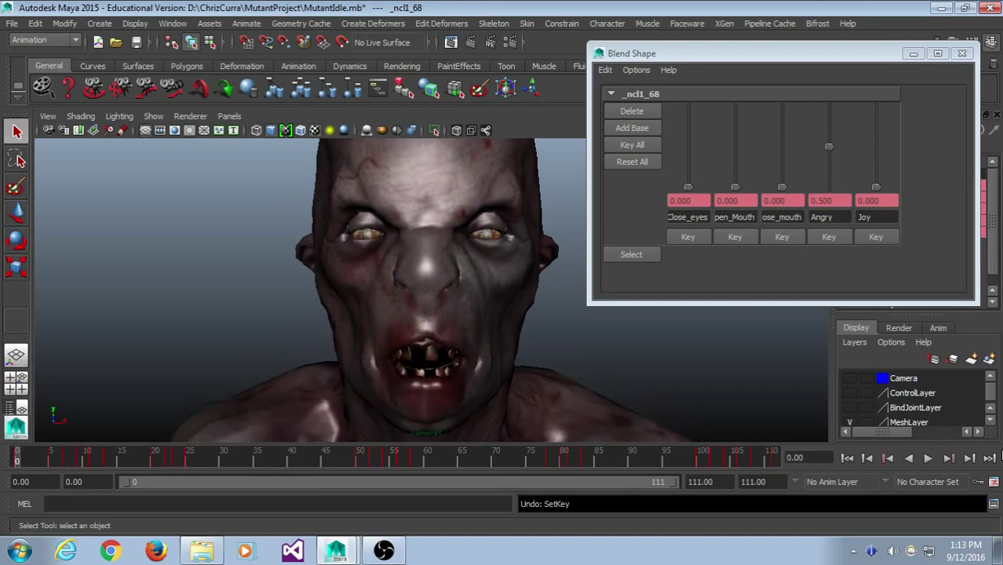
{"action": "left_click", "coordinate": [930, 459]}
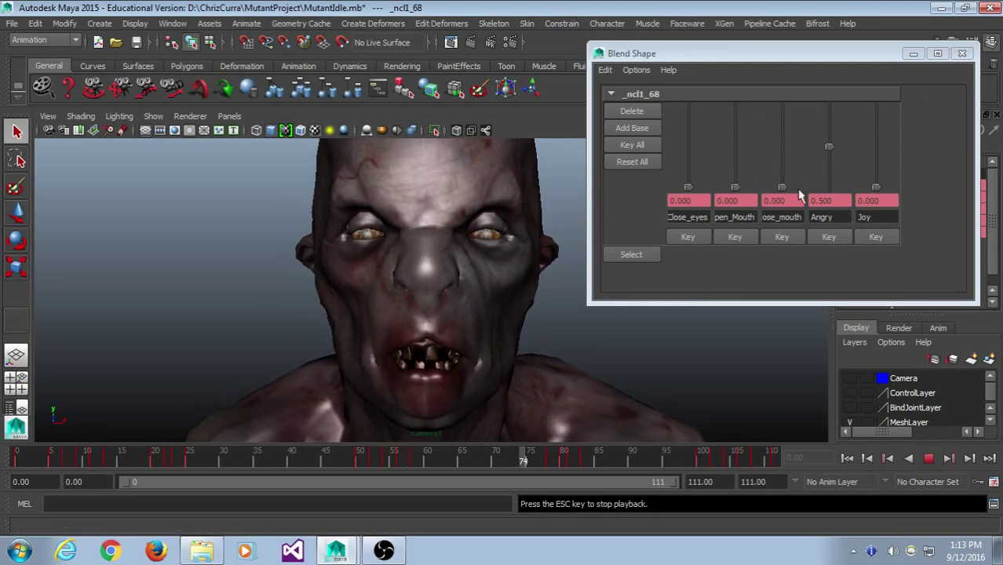
{"action": "left_click", "coordinate": [928, 459]}
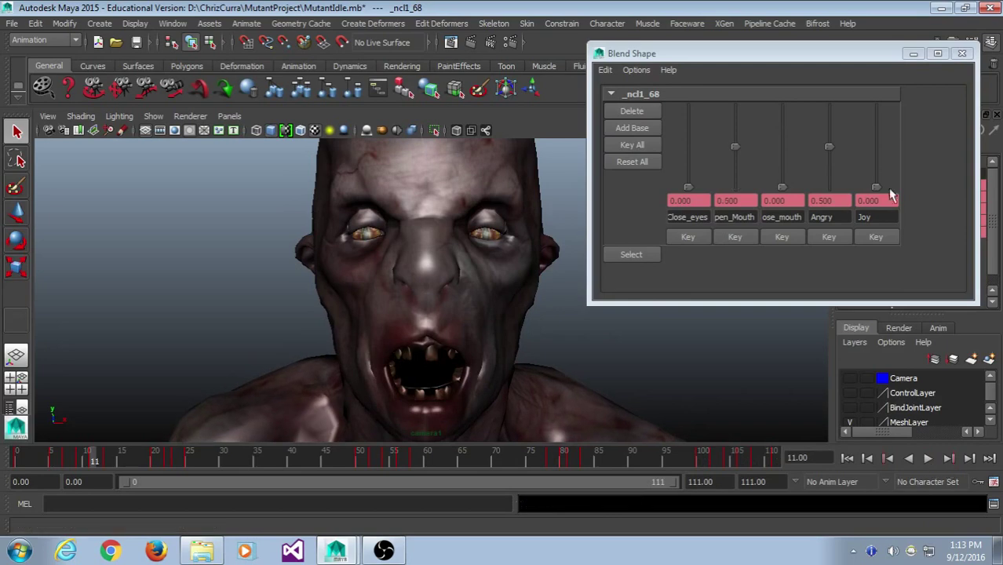
- Close the Blend Shape window, save MutantIdle.mb, and minimise Maya
{"action": "left_click", "coordinate": [961, 55]}
{"action": "left_click", "coordinate": [12, 24]}
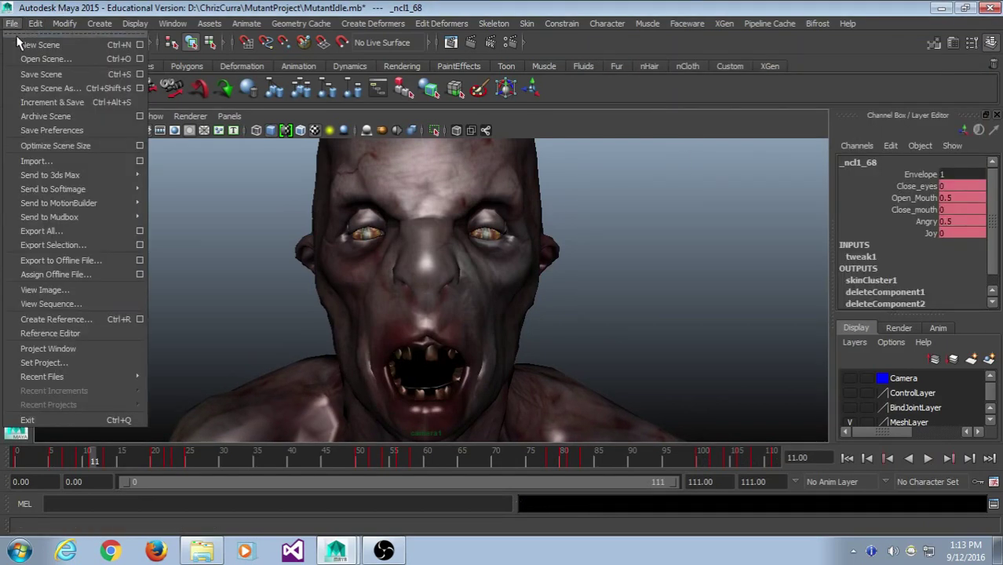
{"action": "left_click", "coordinate": [38, 72]}
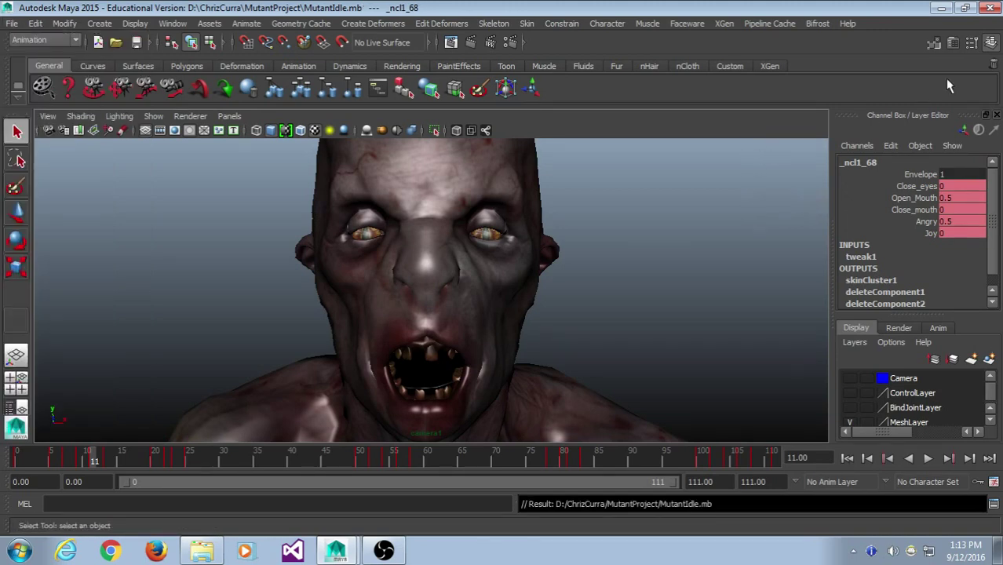
{"action": "left_click", "coordinate": [939, 8]}
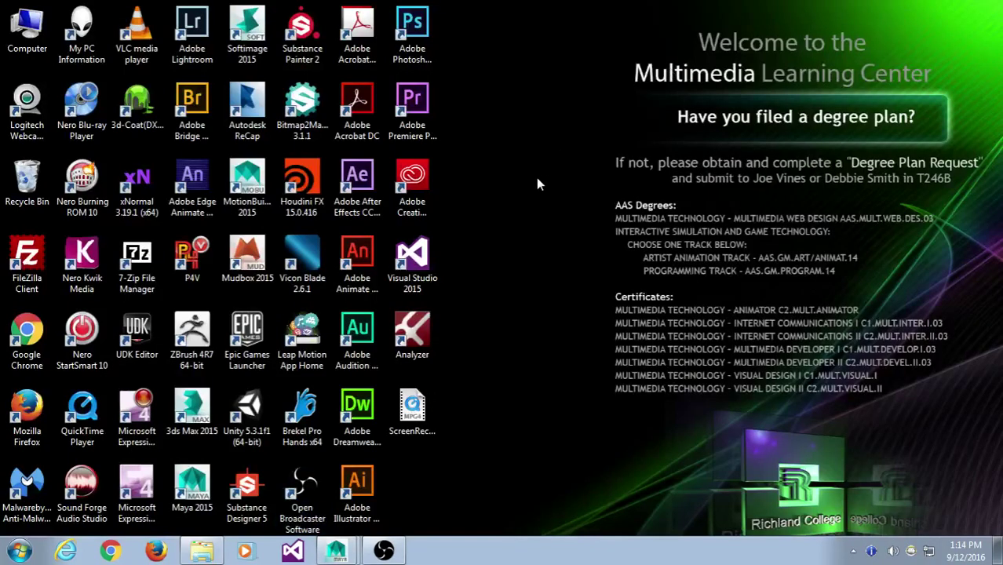
- Launch the Epic Games Launcher shortcut and open the Storage (D:) drive
{"action": "left_click", "coordinate": [252, 328]}
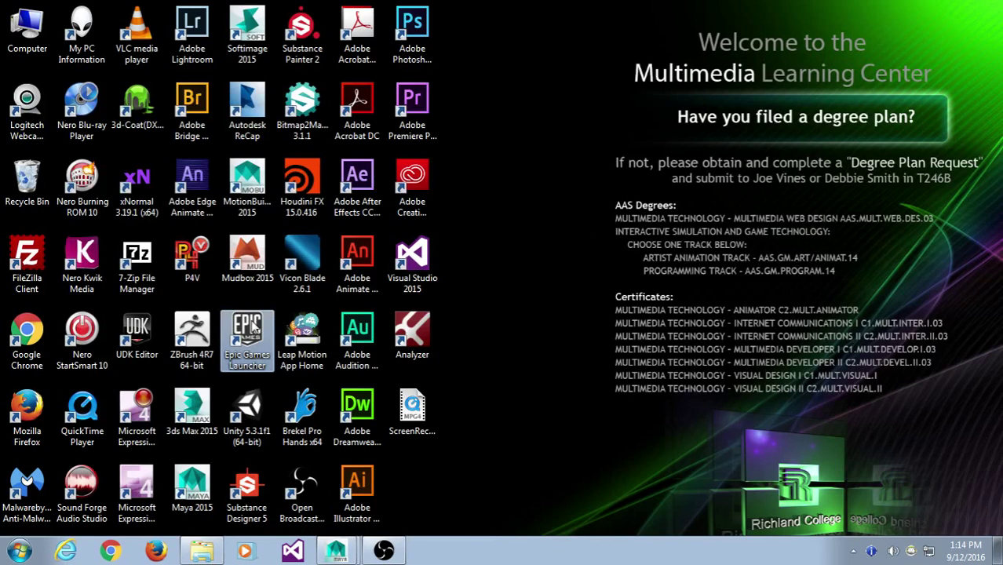
{"action": "double_click", "coordinate": [254, 328]}
{"action": "double_click", "coordinate": [26, 32]}
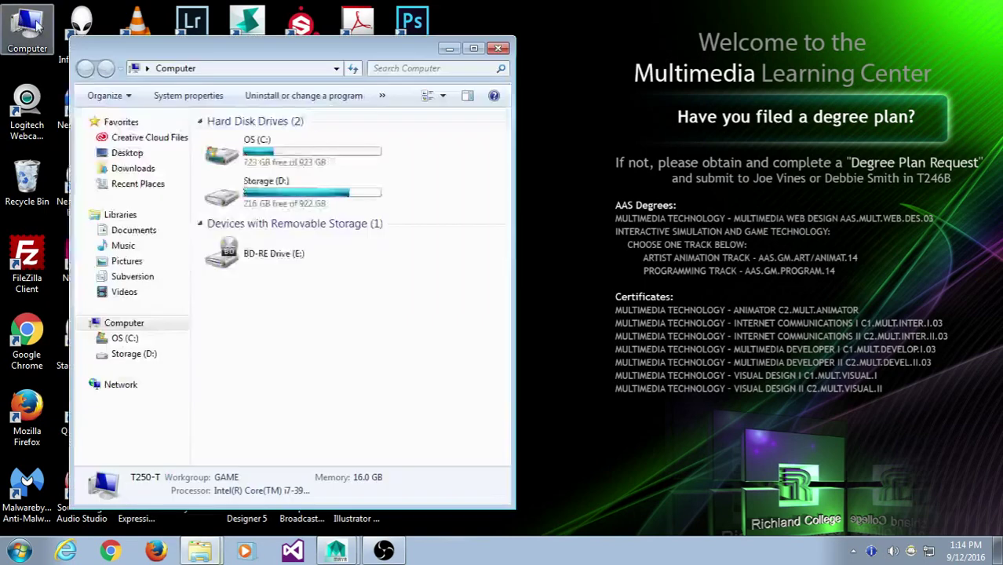
{"action": "double_click", "coordinate": [284, 197]}
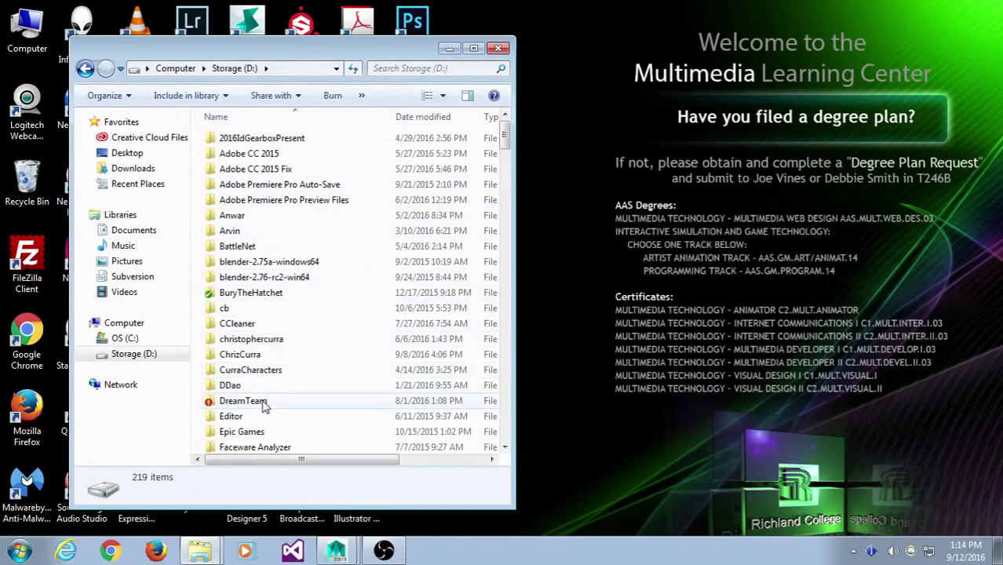
- Browse the Storage (D:) folders in a maximised window, then close it
{"action": "scroll", "coordinate": [285, 233], "scroll_direction": "down", "scroll_amount": 4}
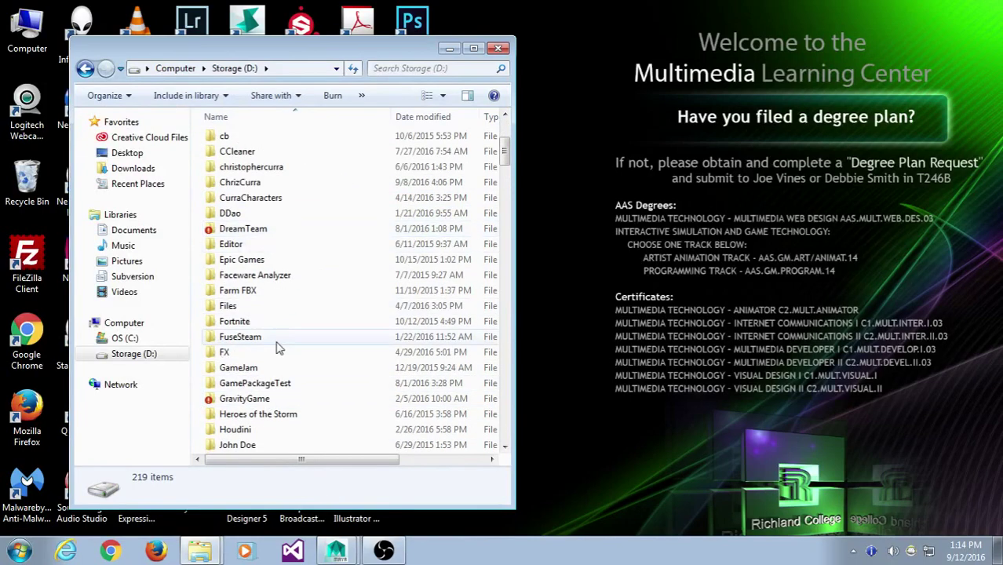
{"action": "scroll", "coordinate": [289, 318], "scroll_direction": "down", "scroll_amount": 13}
{"action": "scroll", "coordinate": [292, 322], "scroll_direction": "down", "scroll_amount": 6}
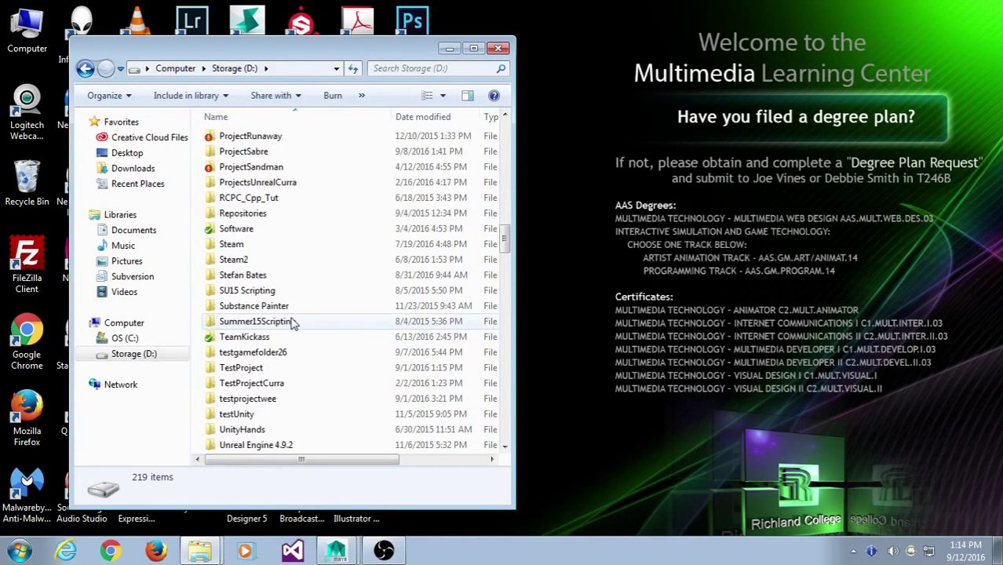
{"action": "scroll", "coordinate": [292, 322], "scroll_direction": "up", "scroll_amount": 6}
{"action": "double_click", "coordinate": [352, 49]}
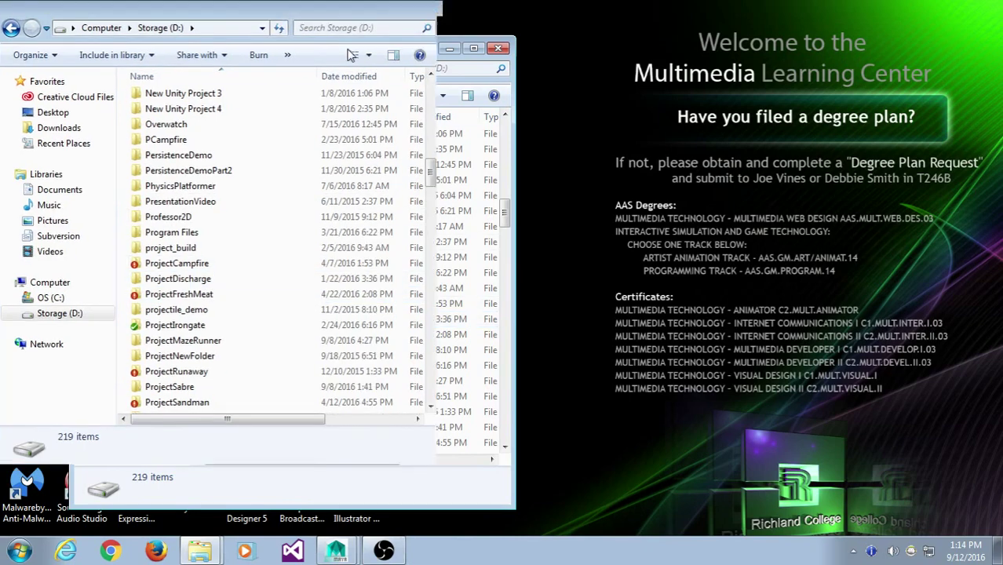
{"action": "scroll", "coordinate": [288, 283], "scroll_direction": "down", "scroll_amount": 4}
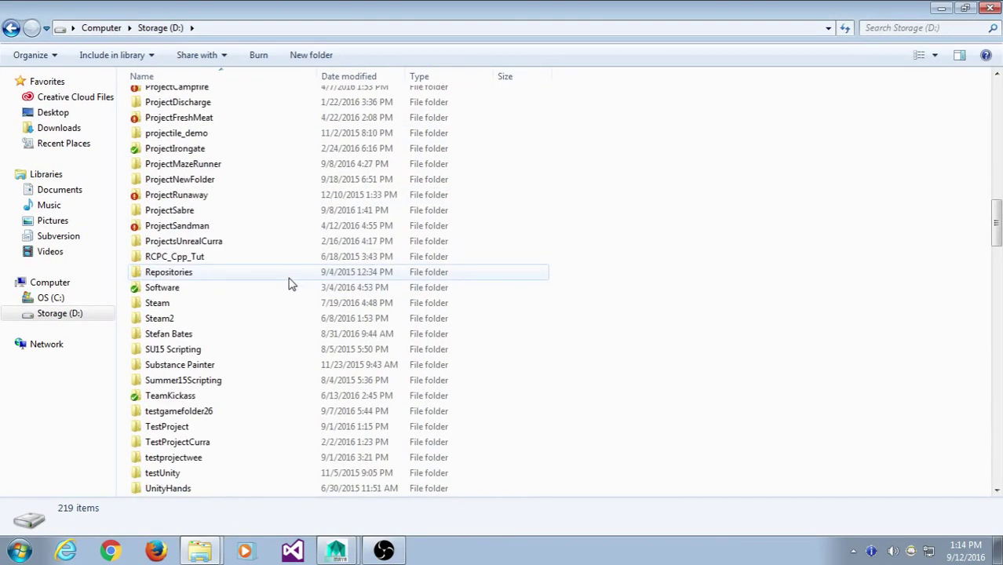
{"action": "scroll", "coordinate": [287, 282], "scroll_direction": "up", "scroll_amount": 15}
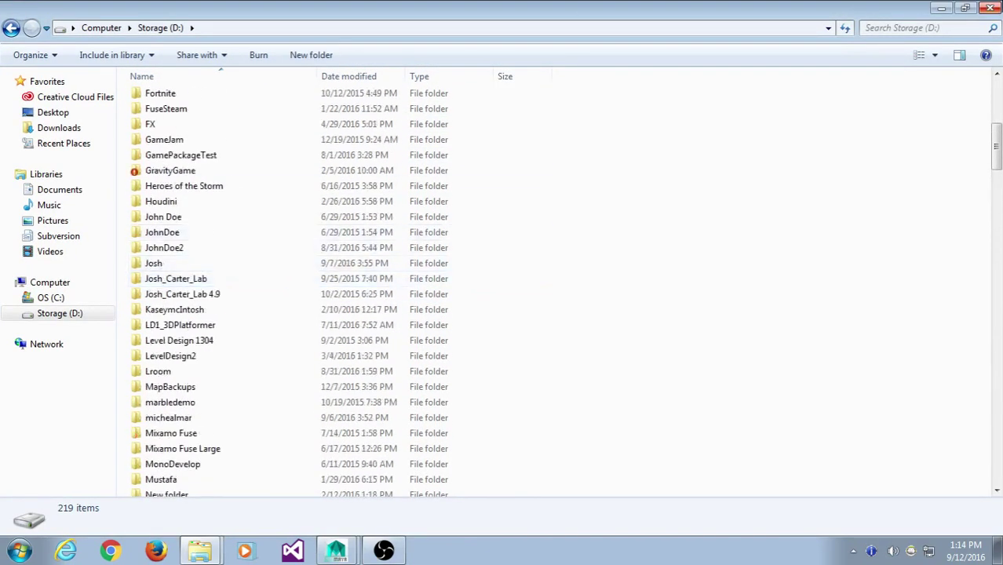
{"action": "left_click", "coordinate": [991, 10]}
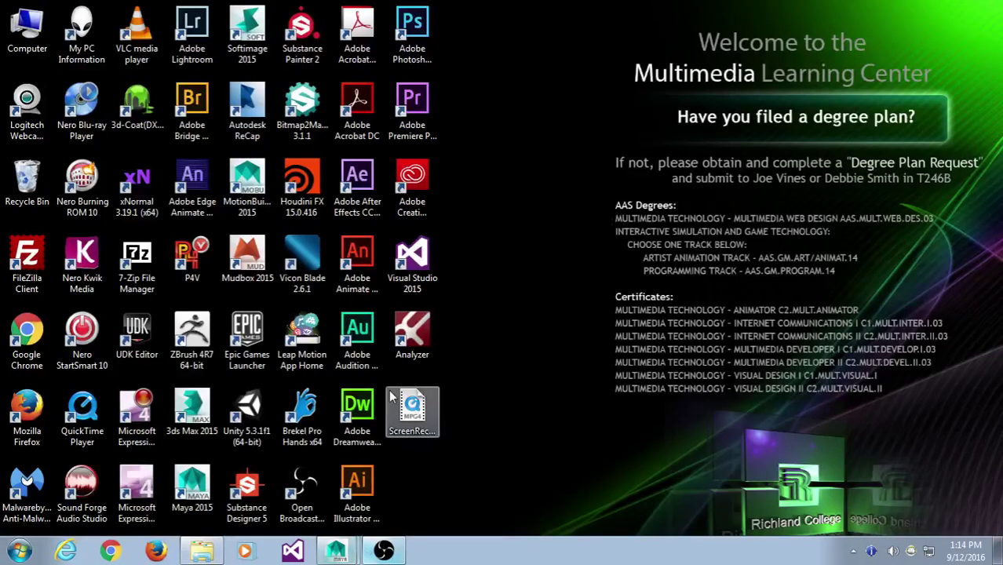
- Start the Epic Games Launcher and sign in with the account password
{"action": "double_click", "coordinate": [248, 336]}
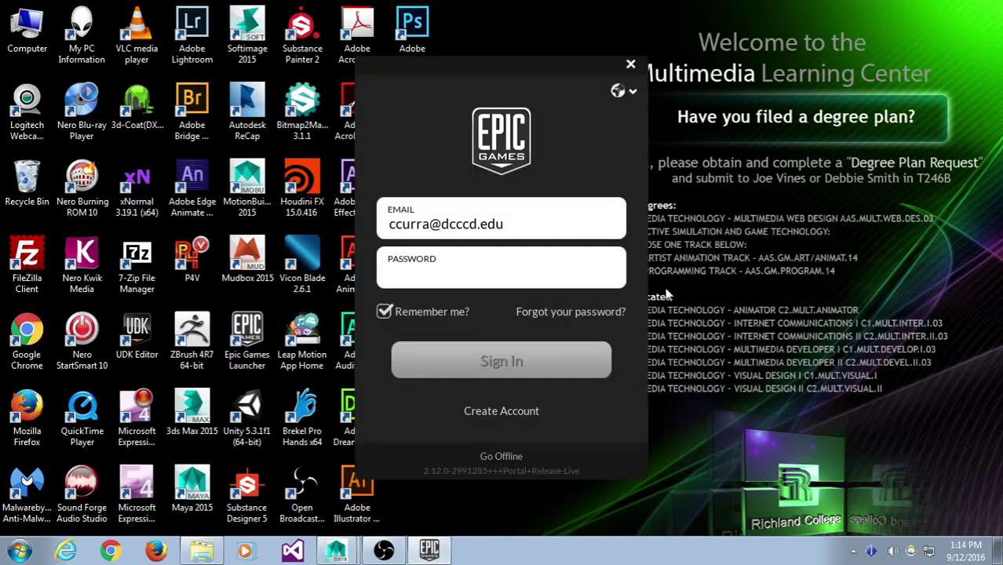
{"action": "left_click_drag", "start_coordinate": [537, 59], "coordinate": [519, 55]}
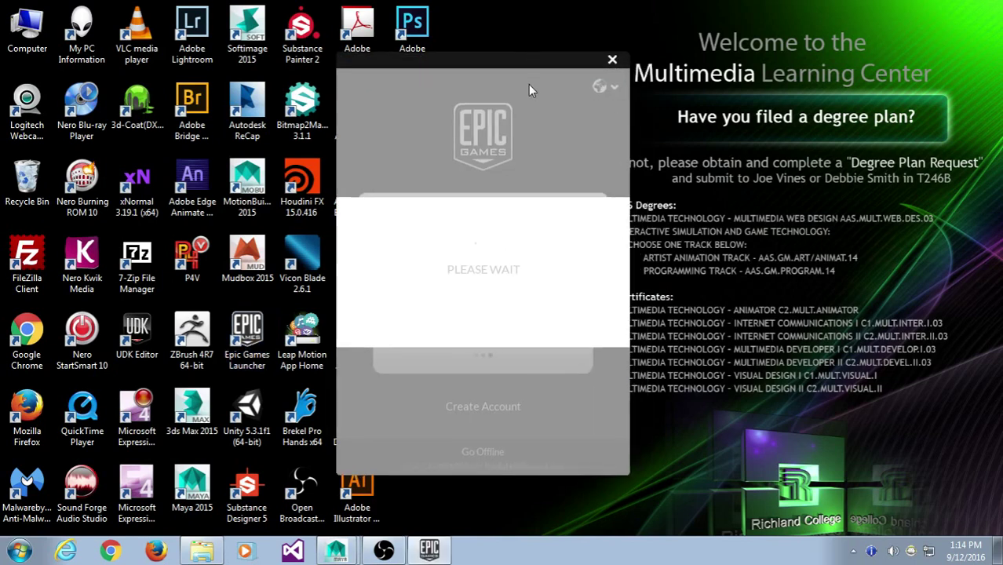
{"action": "left_click", "coordinate": [396, 275]}
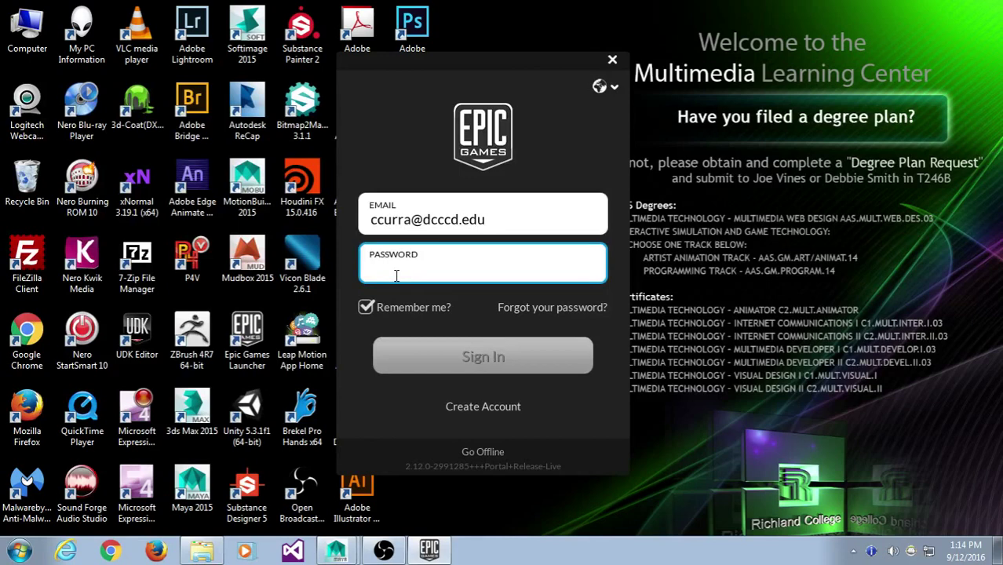
{"action": "type", "text": "•••••••••••"}
{"action": "key", "text": "Return"}
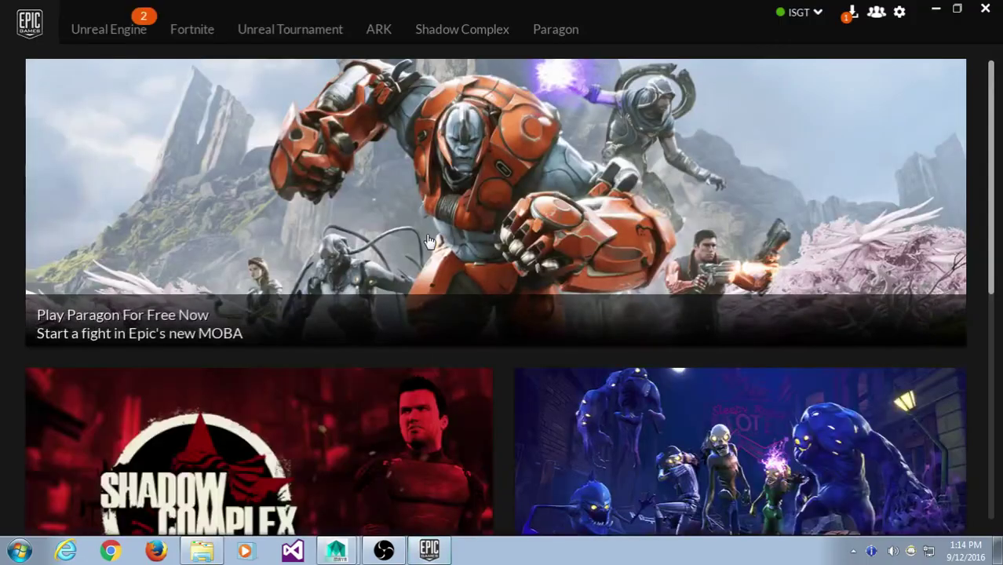
- Launch Unreal Engine 4.12.0 from the launcher's Unreal Engine section
{"action": "left_click", "coordinate": [91, 44]}
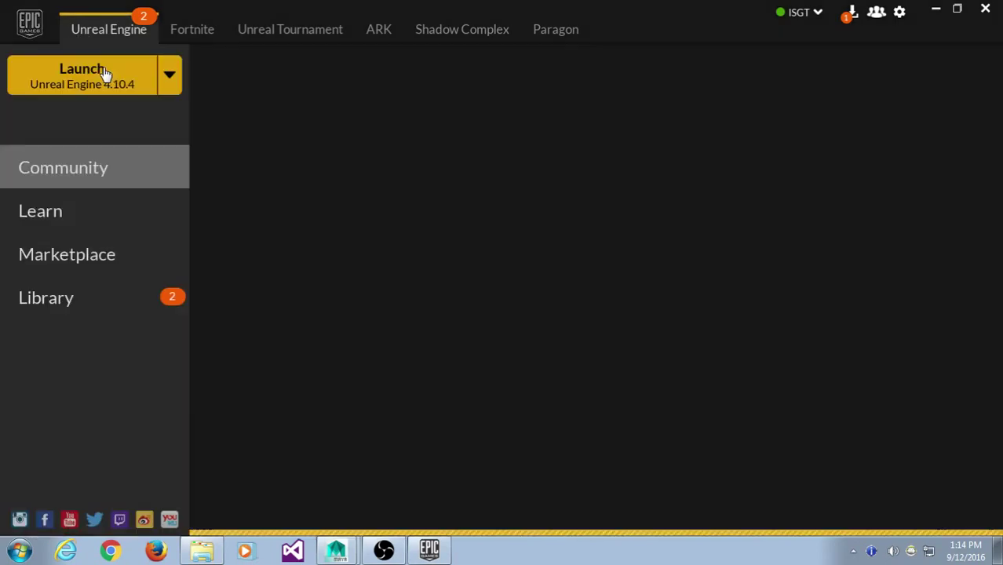
{"action": "left_click", "coordinate": [161, 83]}
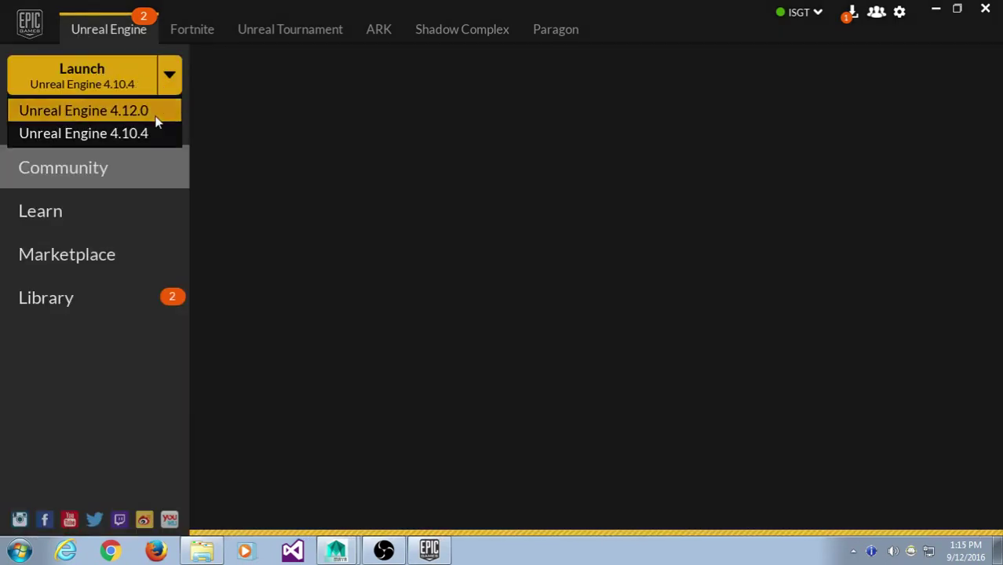
{"action": "left_click", "coordinate": [110, 111]}
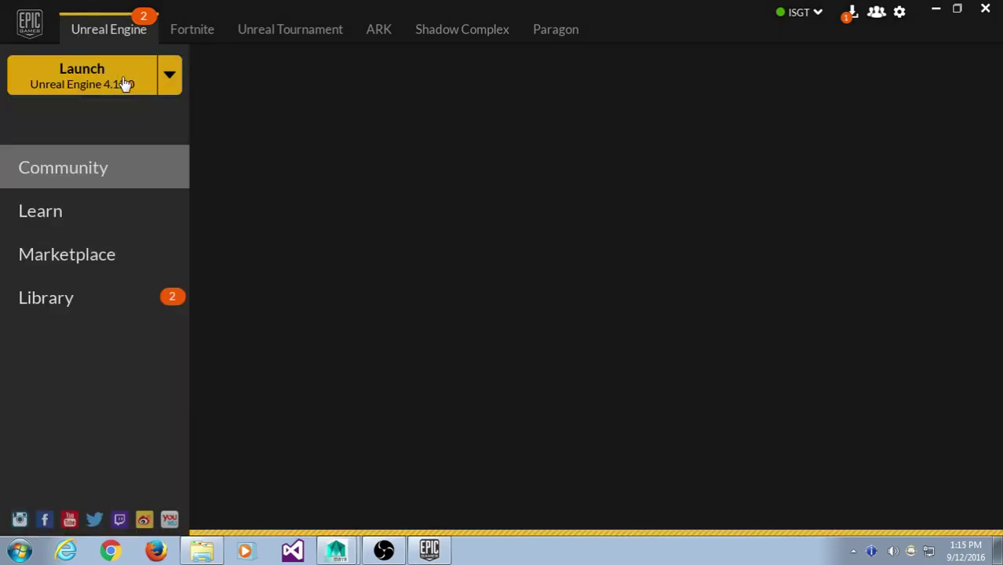
{"action": "left_click", "coordinate": [119, 81]}
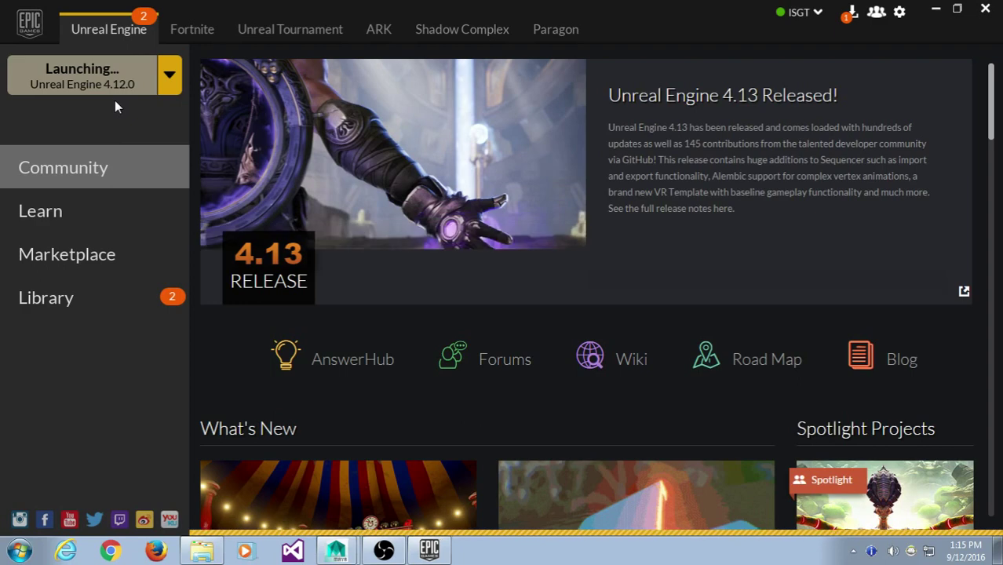
- Minimise the Epic Games Launcher to the taskbar
{"action": "left_click", "coordinate": [954, 11]}
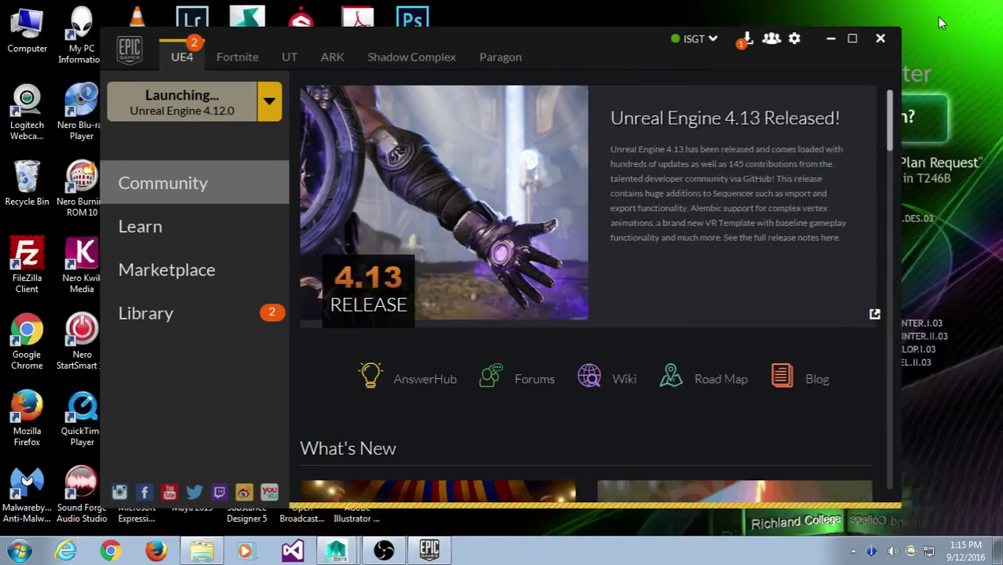
{"action": "left_click", "coordinate": [853, 39]}
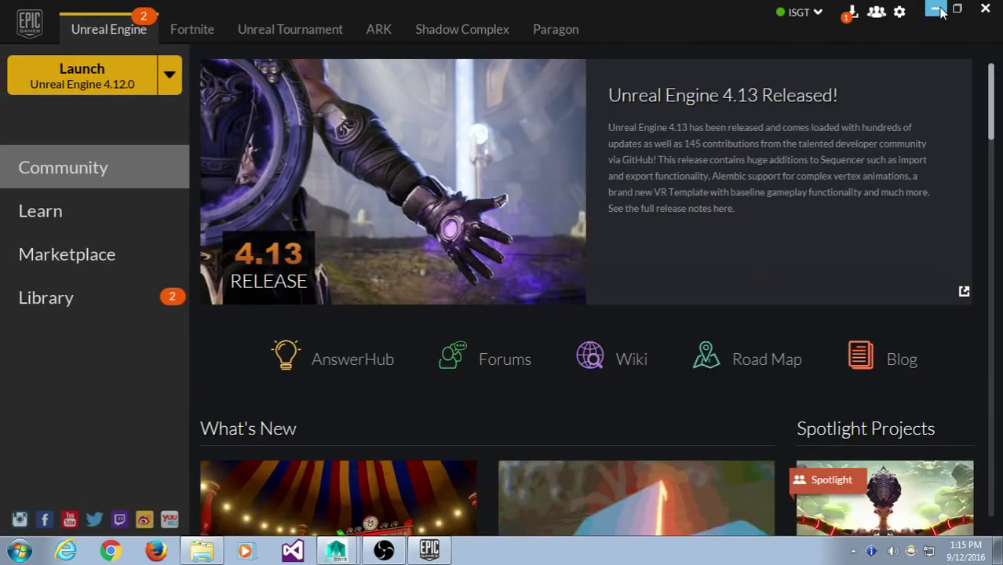
{"action": "left_click", "coordinate": [936, 11]}
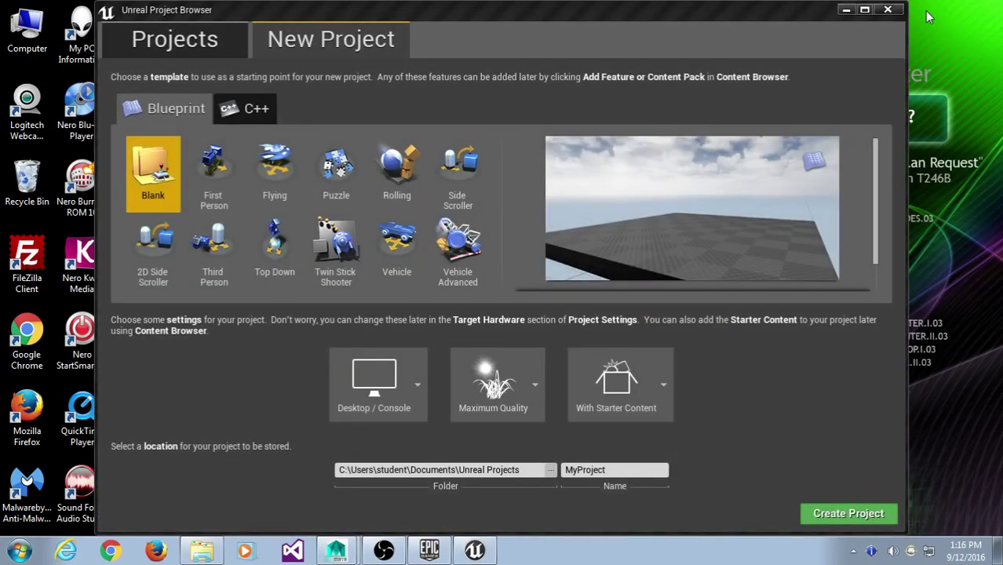
- Pick the Third Person Blueprint template, keep the name MyProject, and create the project
{"action": "left_click", "coordinate": [208, 243]}
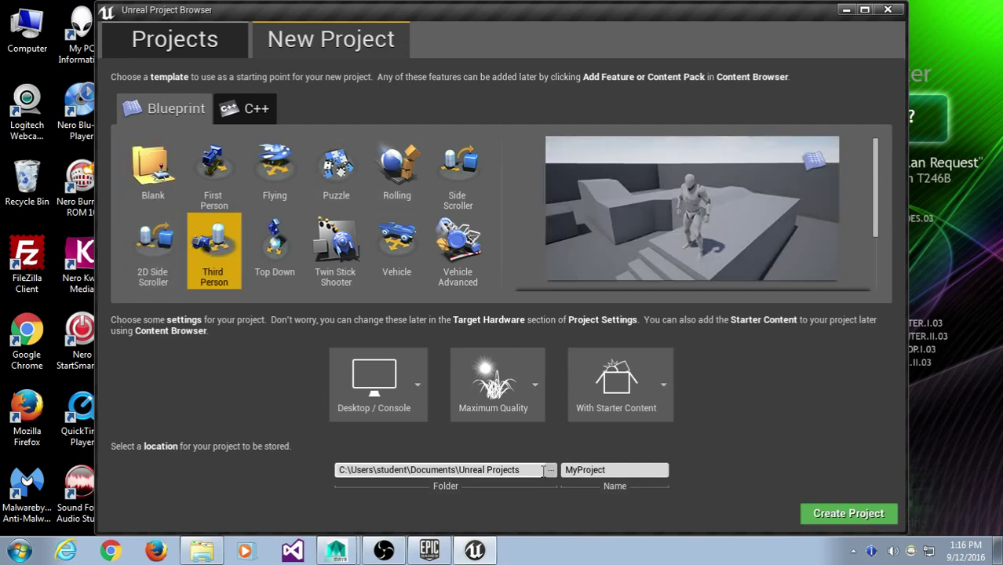
{"action": "left_click_drag", "start_coordinate": [538, 471], "coordinate": [327, 481]}
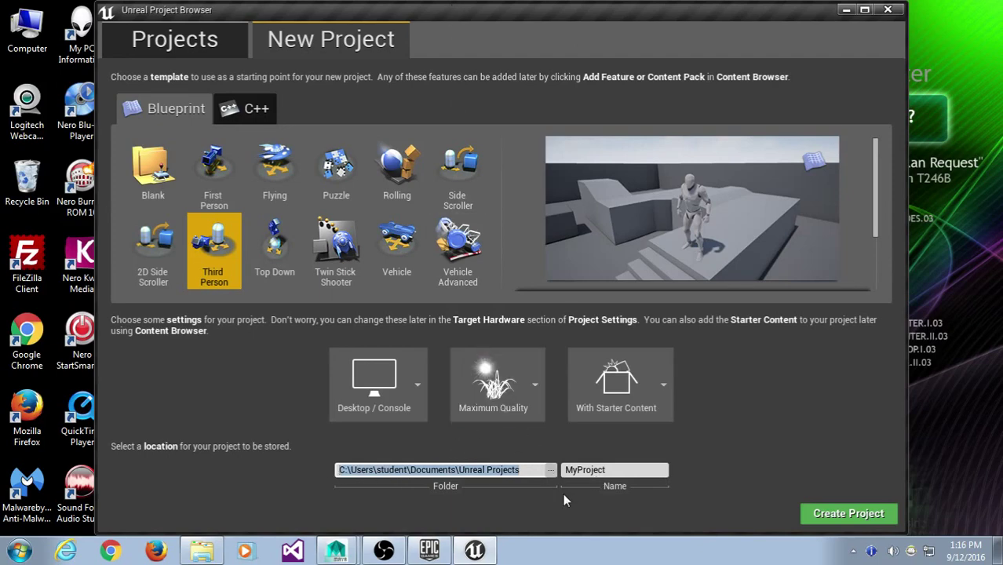
{"action": "left_click", "coordinate": [530, 471]}
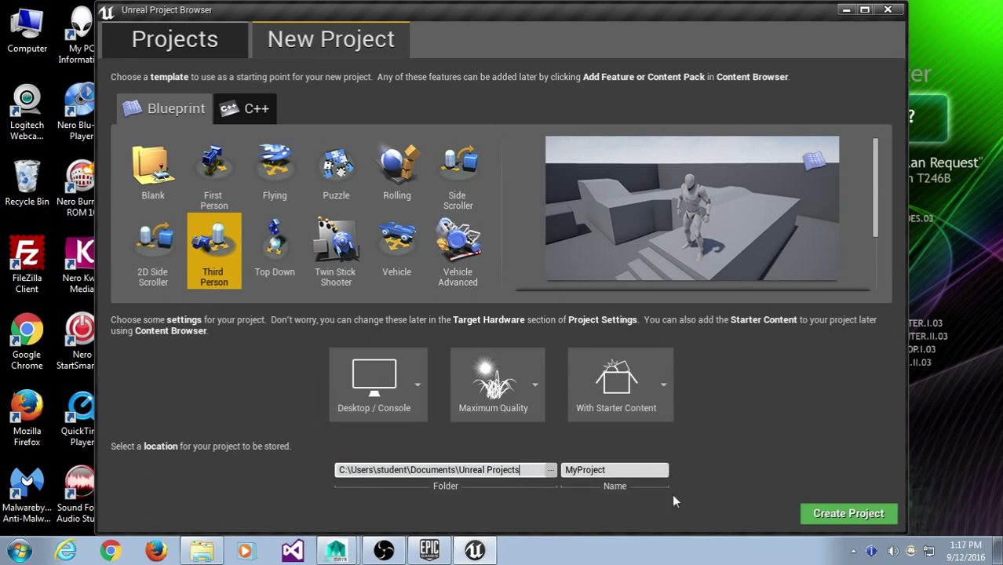
{"action": "left_click", "coordinate": [836, 514]}
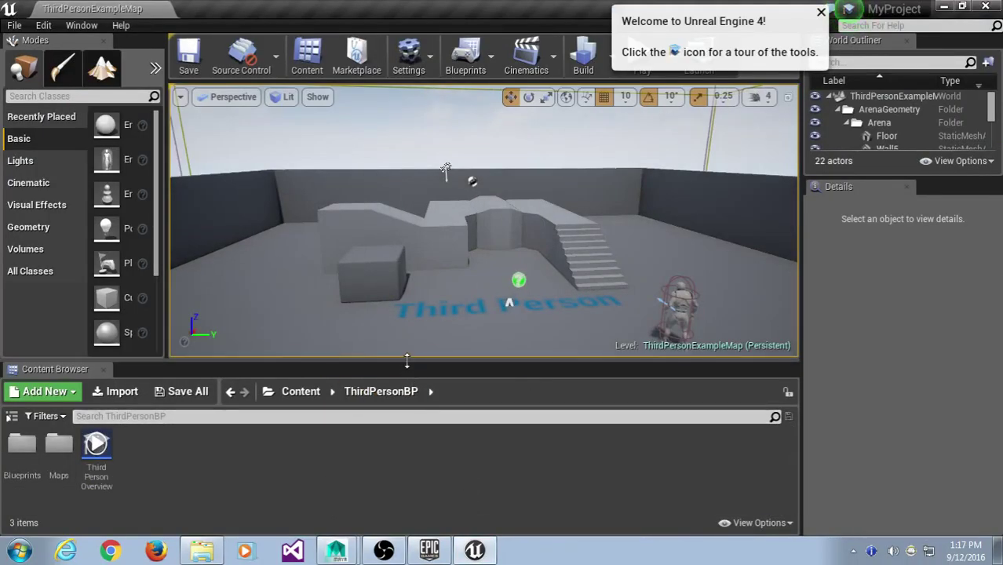
- Enlarge the Content Browser and create a folder named Mutant under Content
{"action": "left_click_drag", "start_coordinate": [404, 361], "coordinate": [396, 276]}
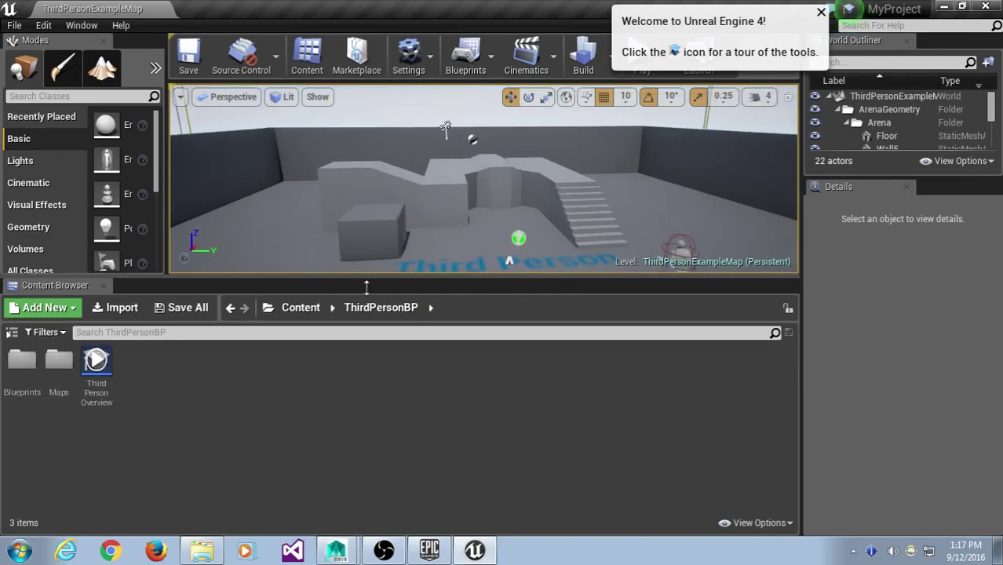
{"action": "left_click", "coordinate": [299, 307]}
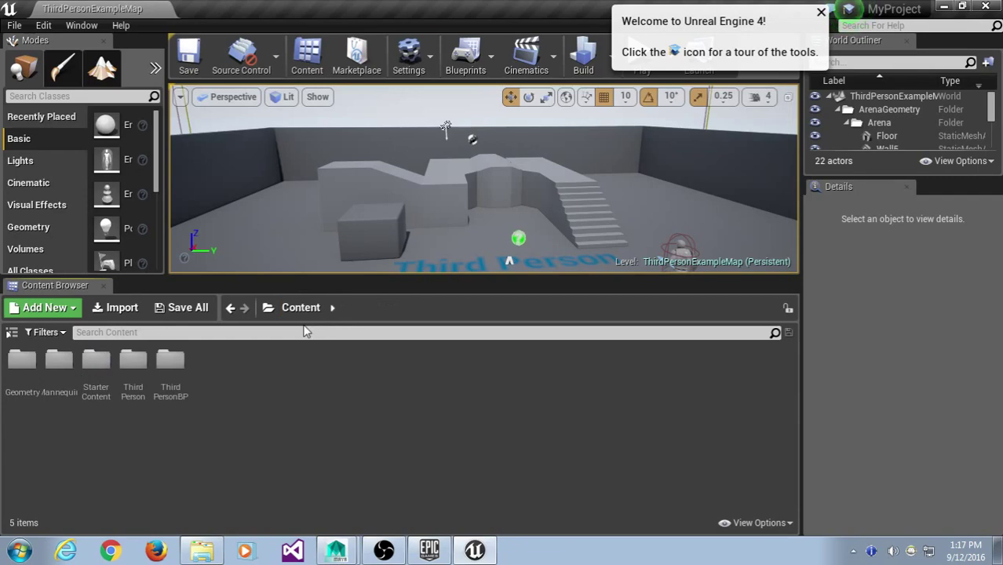
{"action": "right_click", "coordinate": [261, 358]}
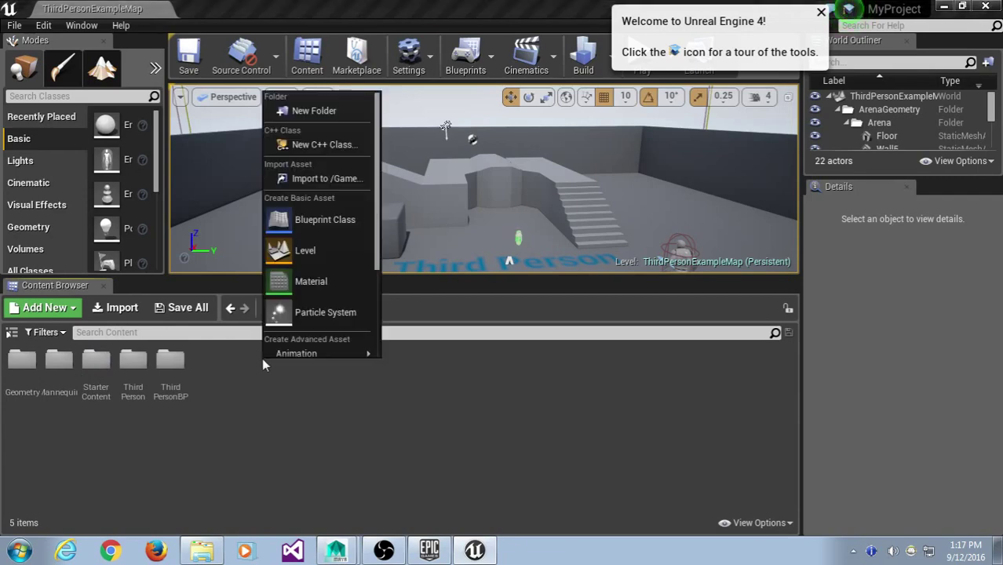
{"action": "mouse_move", "coordinate": [271, 354]}
{"action": "left_click", "coordinate": [329, 110]}
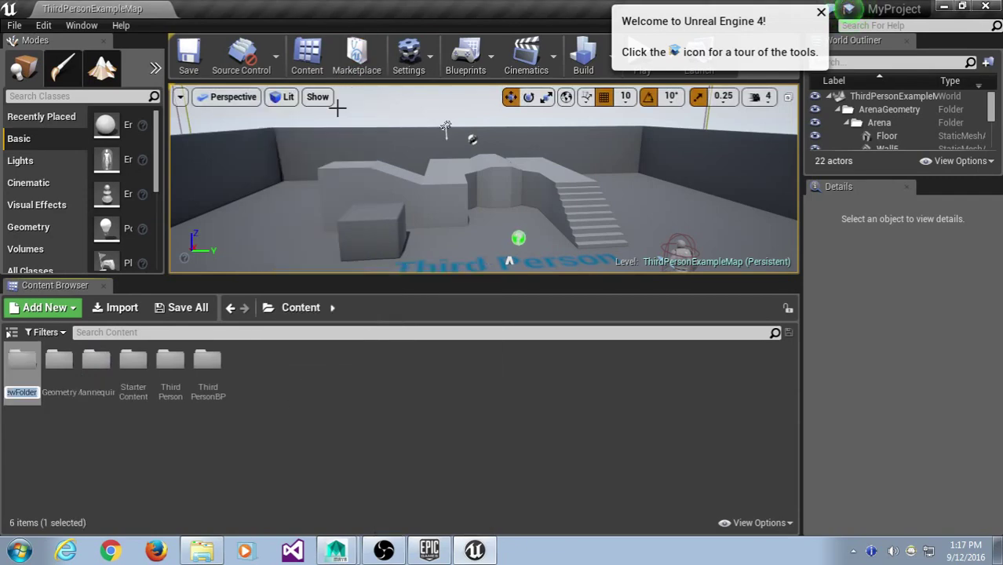
{"action": "type", "text": "Mutant"}
{"action": "key", "text": "Return"}
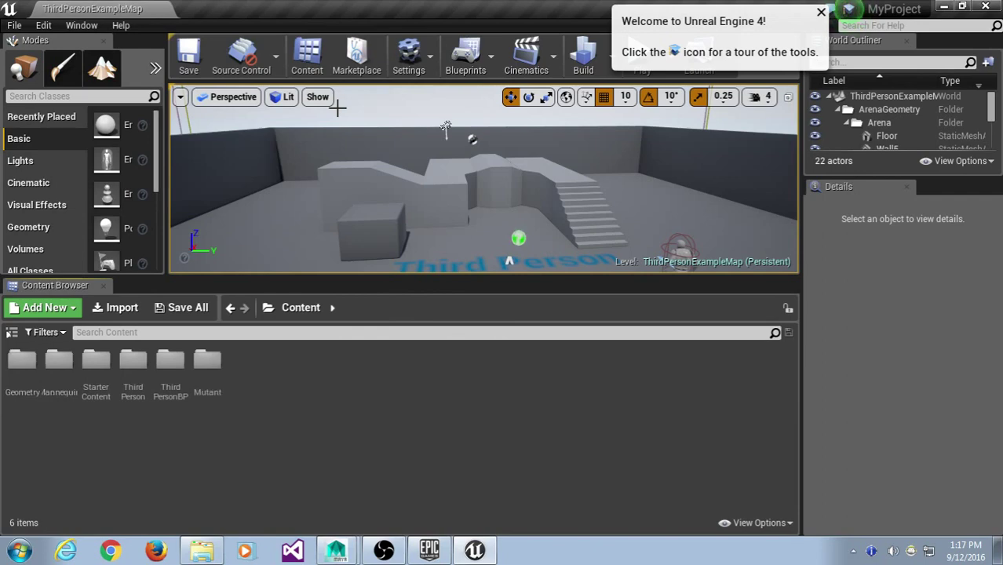
- Open the Mutant folder, cancel the import dialog, and minimise the editor
{"action": "double_click", "coordinate": [208, 358]}
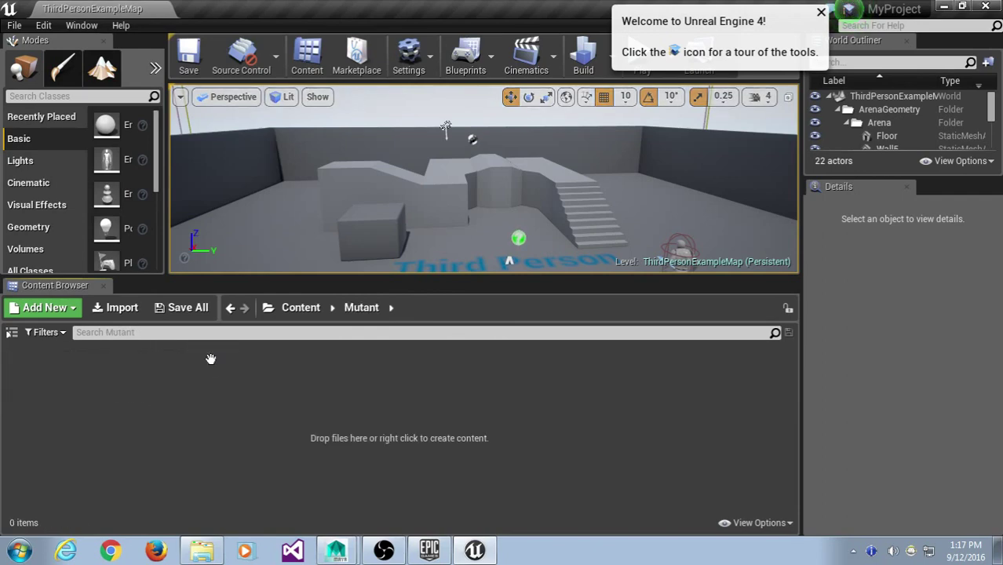
{"action": "left_click", "coordinate": [119, 308]}
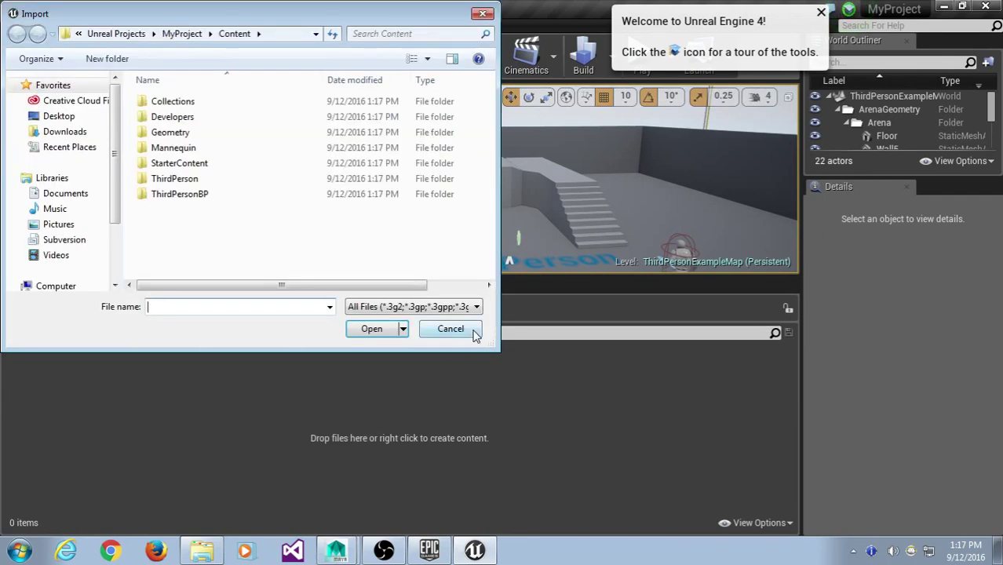
{"action": "left_click", "coordinate": [472, 334]}
{"action": "left_click", "coordinate": [945, 7]}
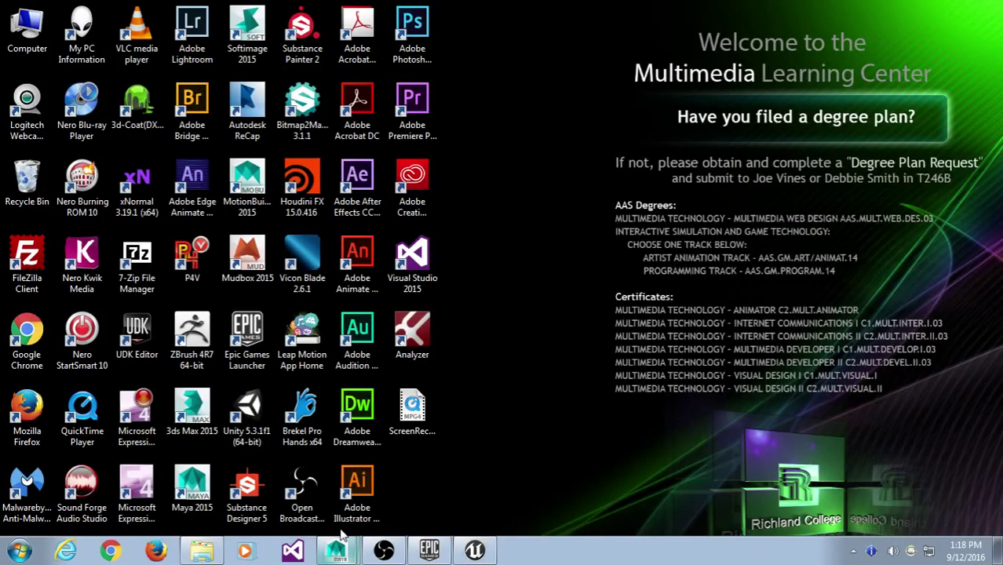
- Start the mutant's facial animation and close the Preferences window, saving its settings
{"action": "left_click", "coordinate": [350, 555]}
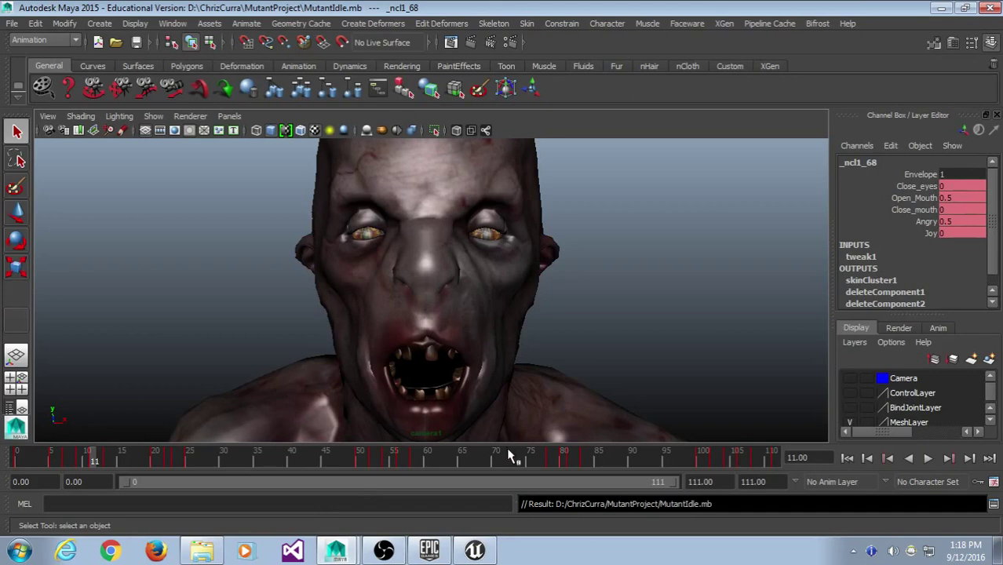
{"action": "key", "text": "alt+v"}
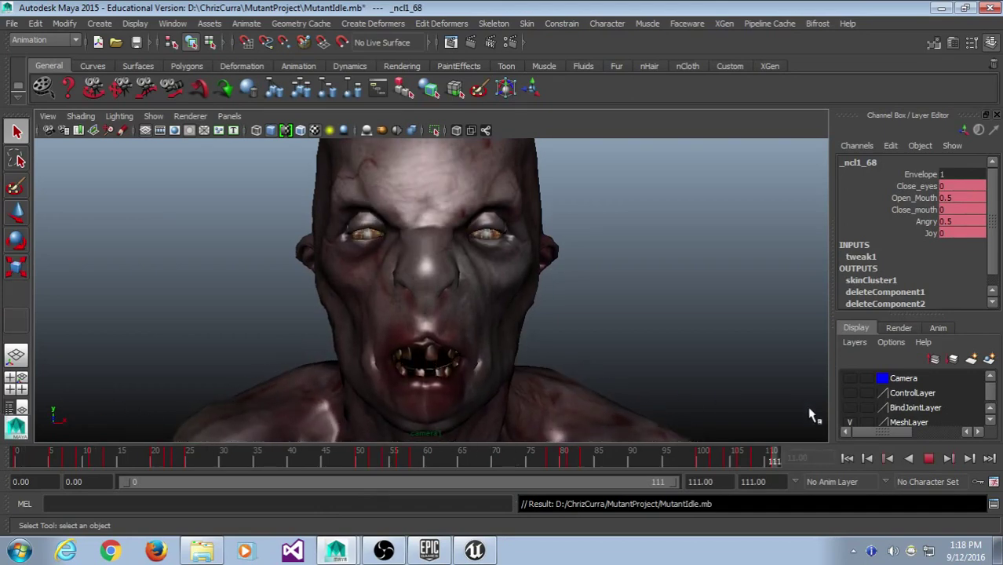
{"action": "left_click", "coordinate": [994, 483]}
{"action": "left_click", "coordinate": [679, 60]}
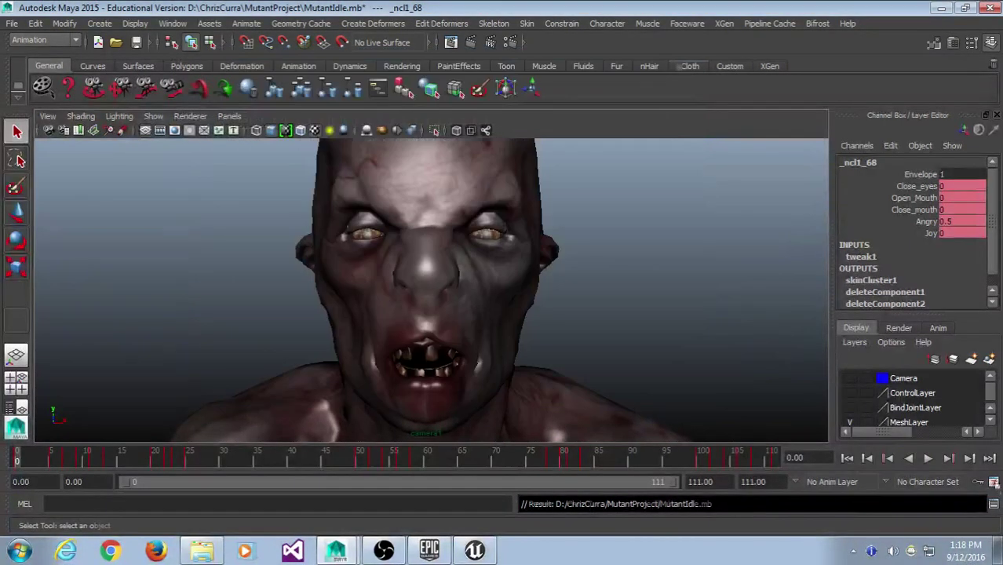
- Open and close the Script Editor, then play and stop the facial animation with Alt+V
{"action": "left_click", "coordinate": [994, 504]}
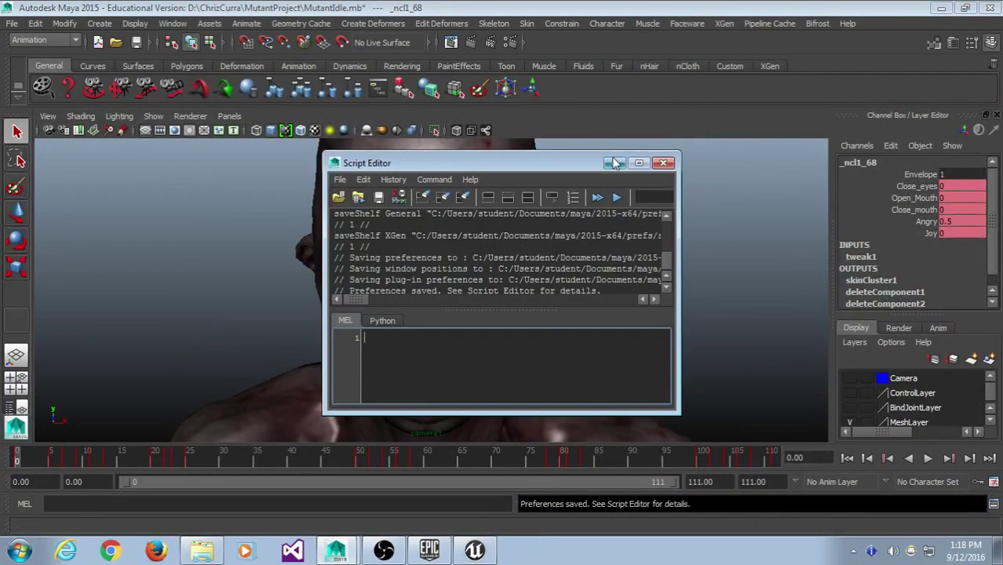
{"action": "left_click", "coordinate": [663, 164]}
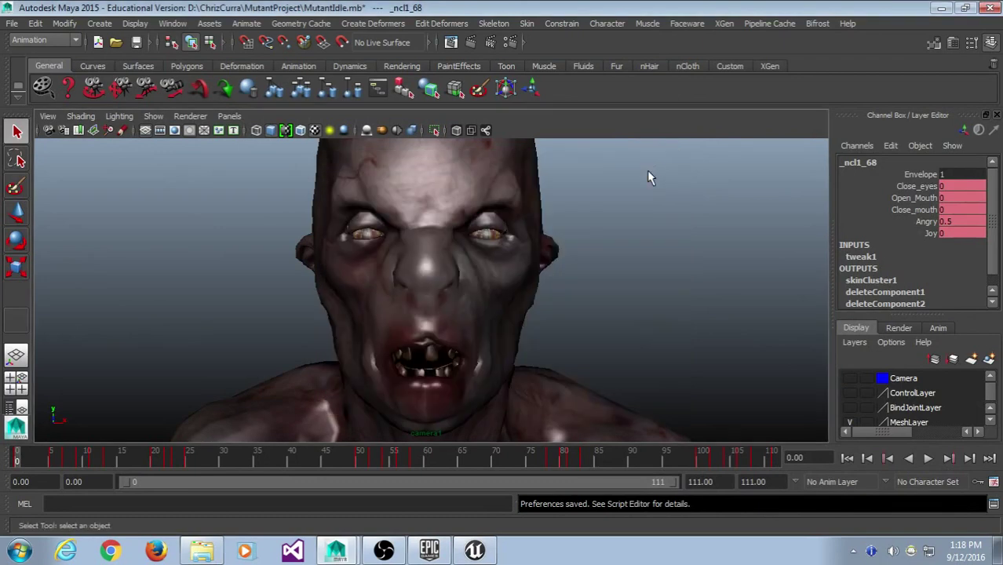
{"action": "key", "text": "alt+v"}
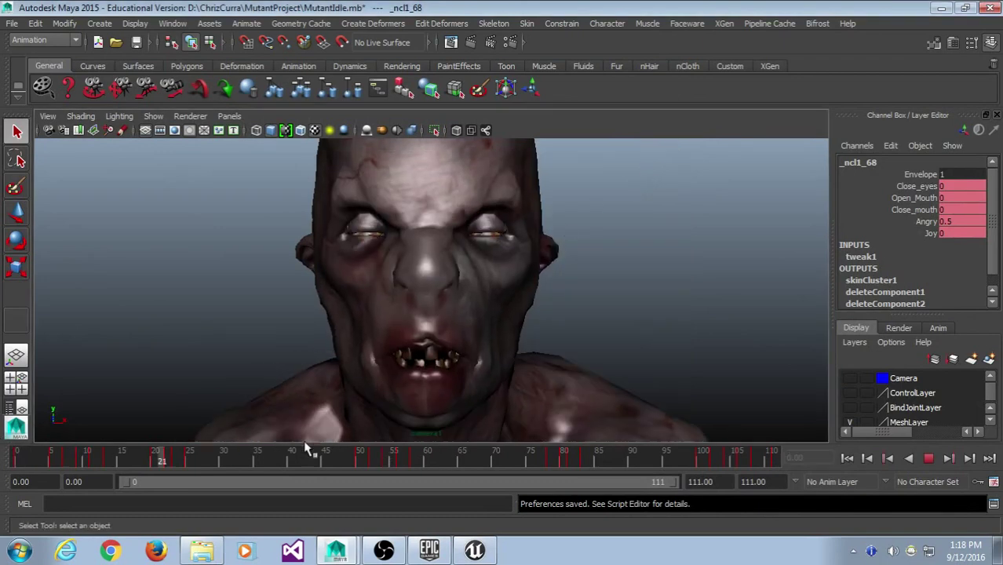
{"action": "key", "text": "alt+v"}
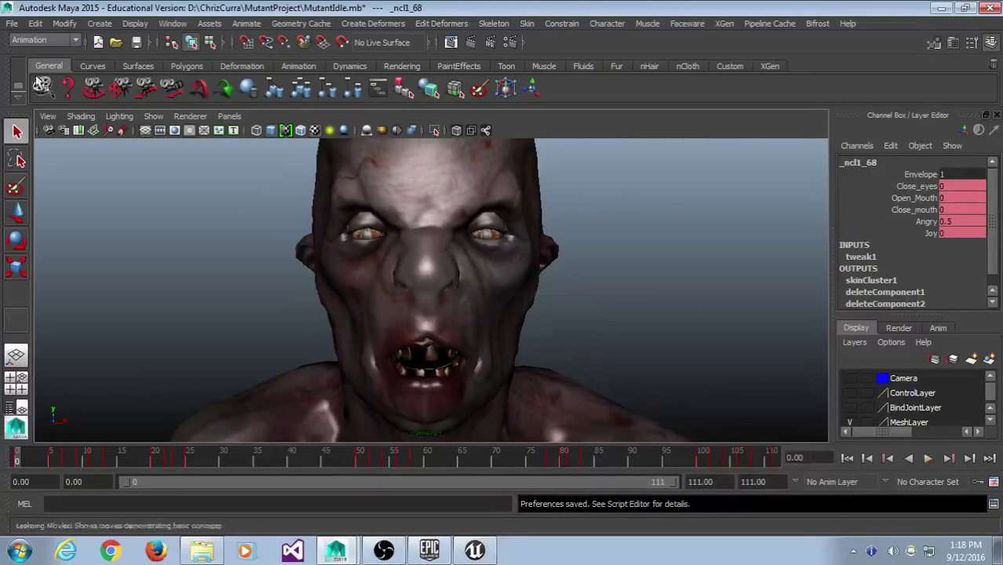
- Start File > Export All with FBX export as the file type
{"action": "left_click", "coordinate": [12, 23]}
{"action": "left_click", "coordinate": [36, 235]}
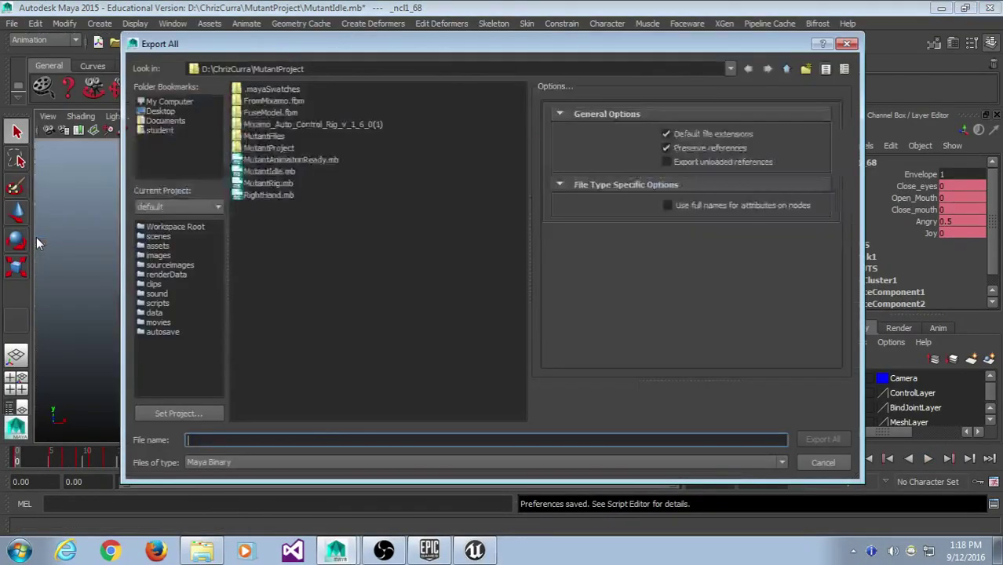
{"action": "left_click", "coordinate": [208, 456]}
{"action": "scroll", "coordinate": [223, 430], "scroll_direction": "down", "scroll_amount": 5}
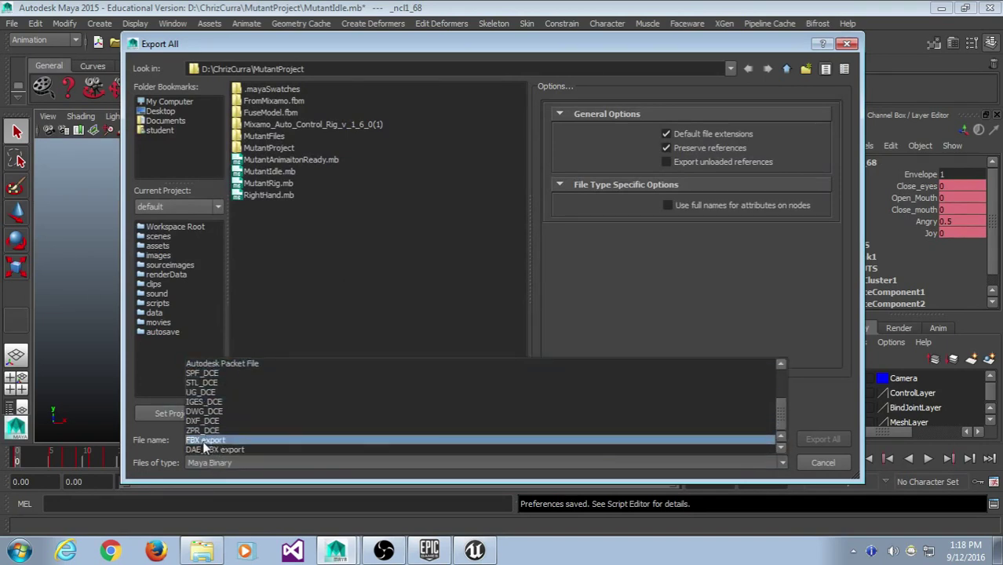
{"action": "left_click", "coordinate": [205, 440]}
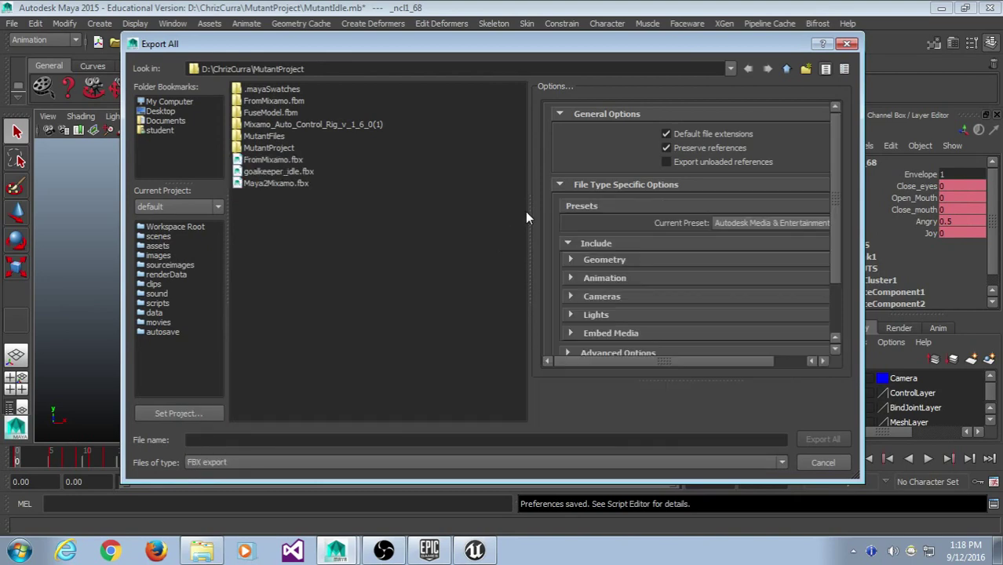
- Turn on Bake Animation with start 0, end 111 and step 1, and expand Embed Media
{"action": "left_click_drag", "start_coordinate": [529, 219], "coordinate": [400, 208]}
{"action": "scroll", "coordinate": [839, 161], "scroll_direction": "down", "scroll_amount": 3}
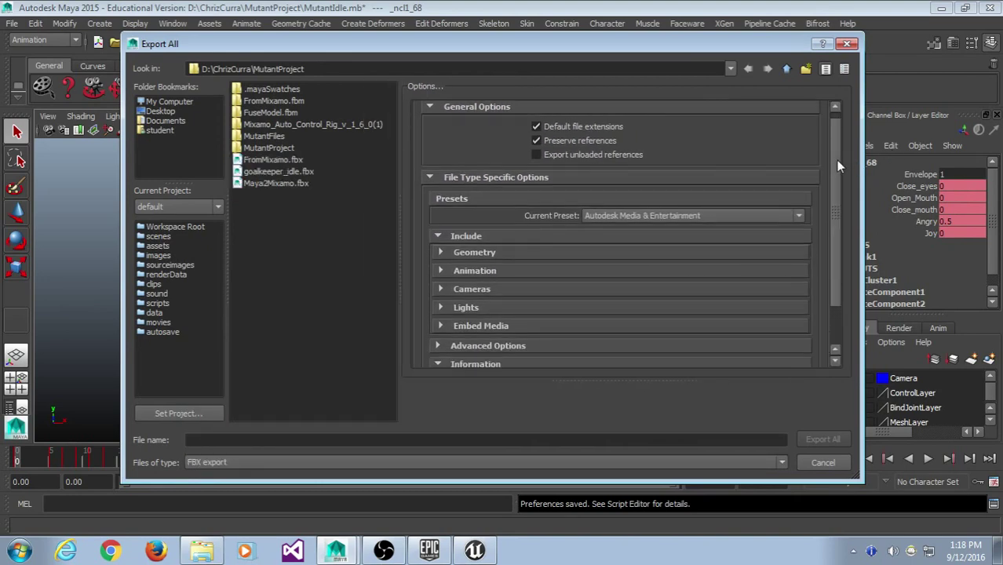
{"action": "left_click", "coordinate": [629, 219]}
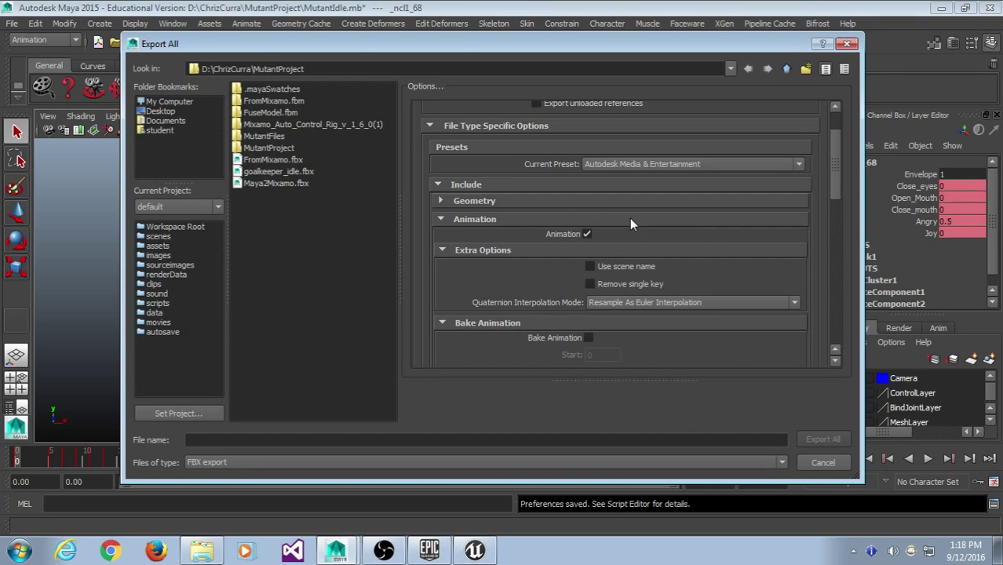
{"action": "scroll", "coordinate": [630, 221], "scroll_direction": "down", "scroll_amount": 4}
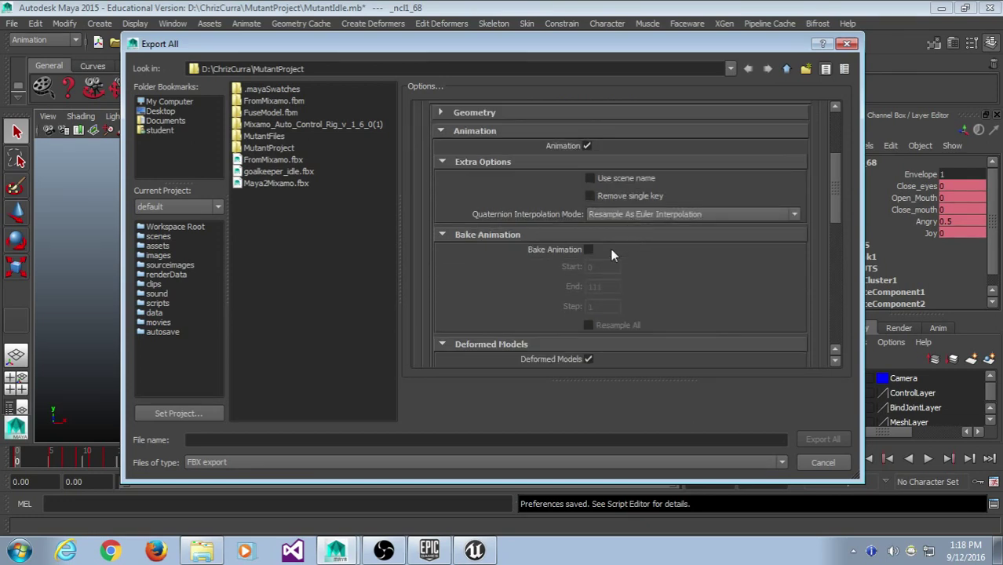
{"action": "left_click", "coordinate": [588, 250]}
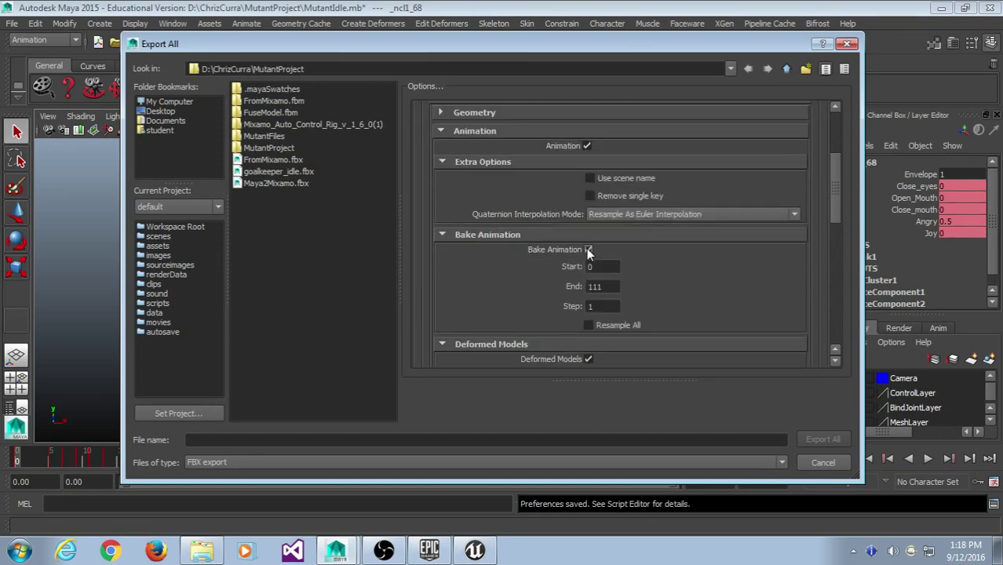
{"action": "double_click", "coordinate": [600, 267]}
{"action": "double_click", "coordinate": [615, 287]}
{"action": "left_click_drag", "start_coordinate": [831, 208], "coordinate": [873, 357]}
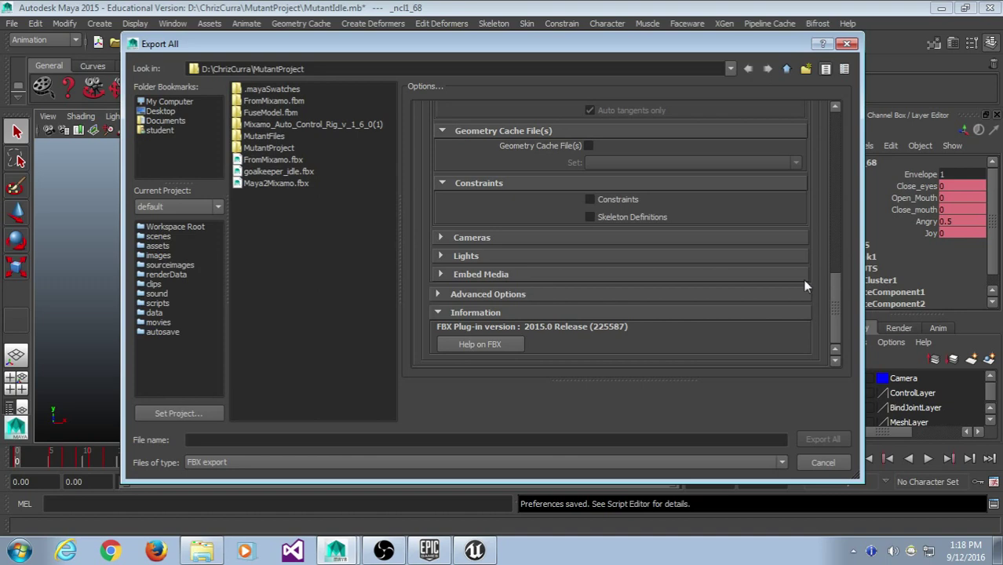
{"action": "left_click", "coordinate": [670, 274]}
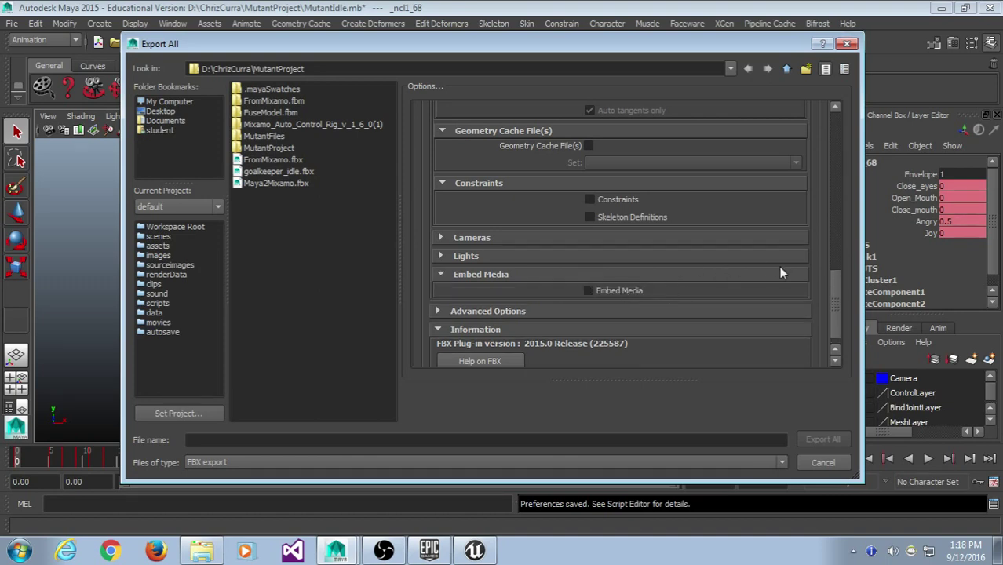
{"action": "left_click_drag", "start_coordinate": [838, 297], "coordinate": [794, 167]}
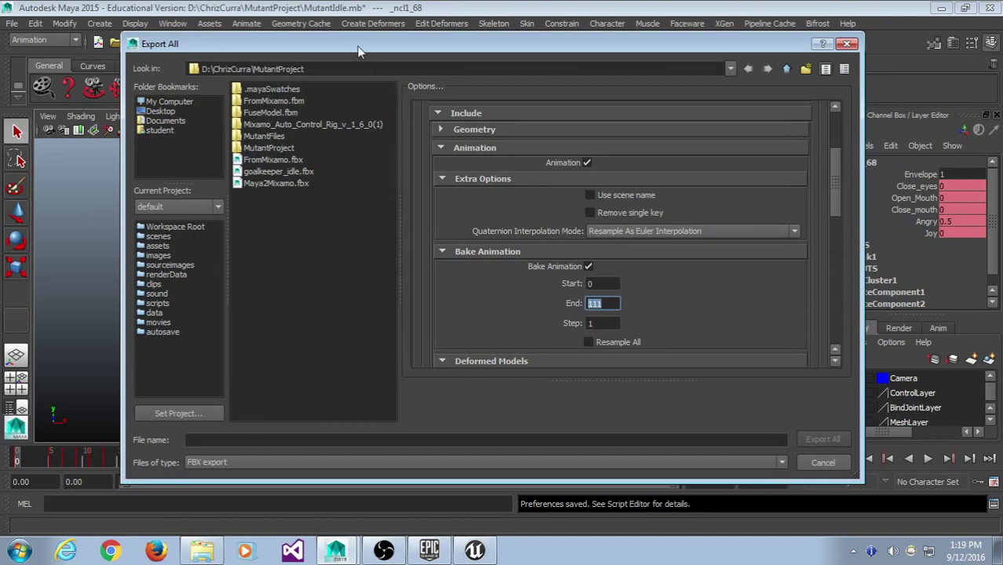
{"action": "left_click_drag", "start_coordinate": [358, 51], "coordinate": [342, 46]}
- Export the whole scene in FBX format as MutantIdle
{"action": "left_click", "coordinate": [202, 456]}
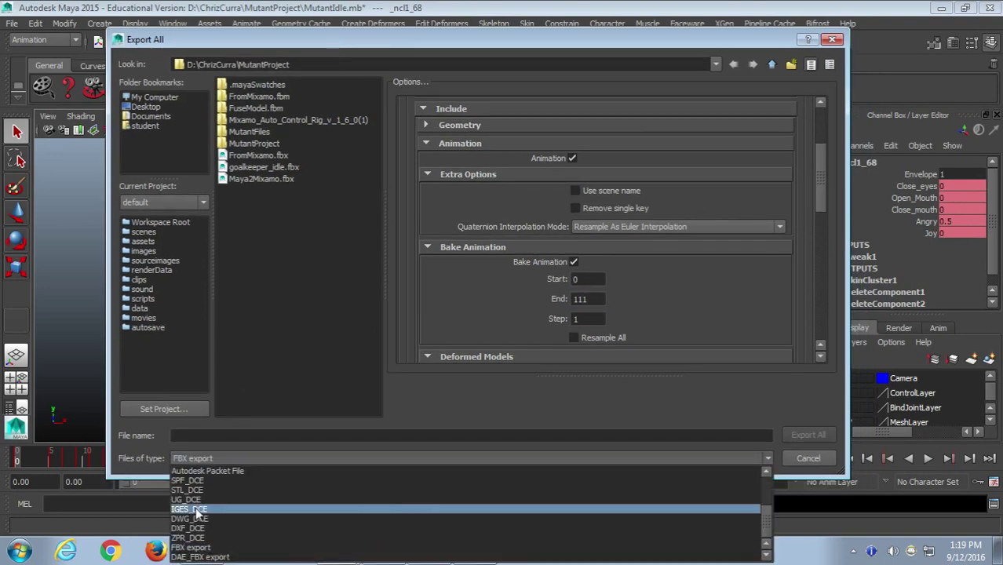
{"action": "left_click", "coordinate": [202, 547]}
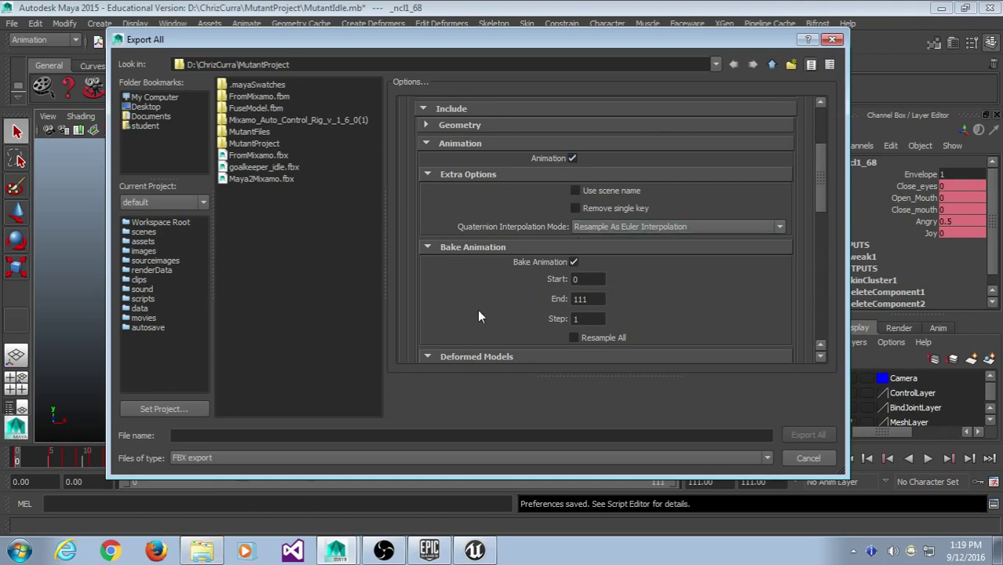
{"action": "left_click", "coordinate": [238, 436]}
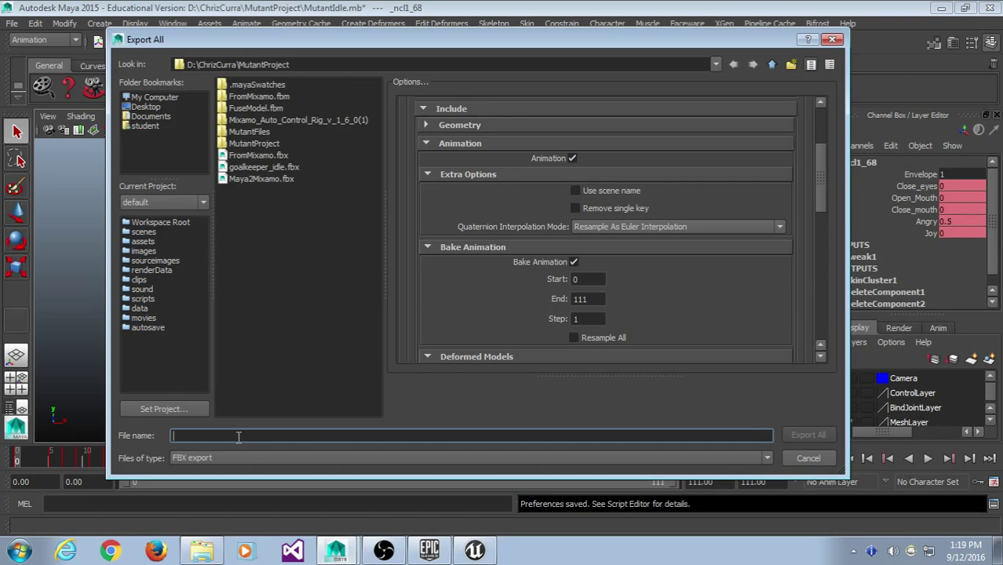
{"action": "type", "text": "MutantIdle"}
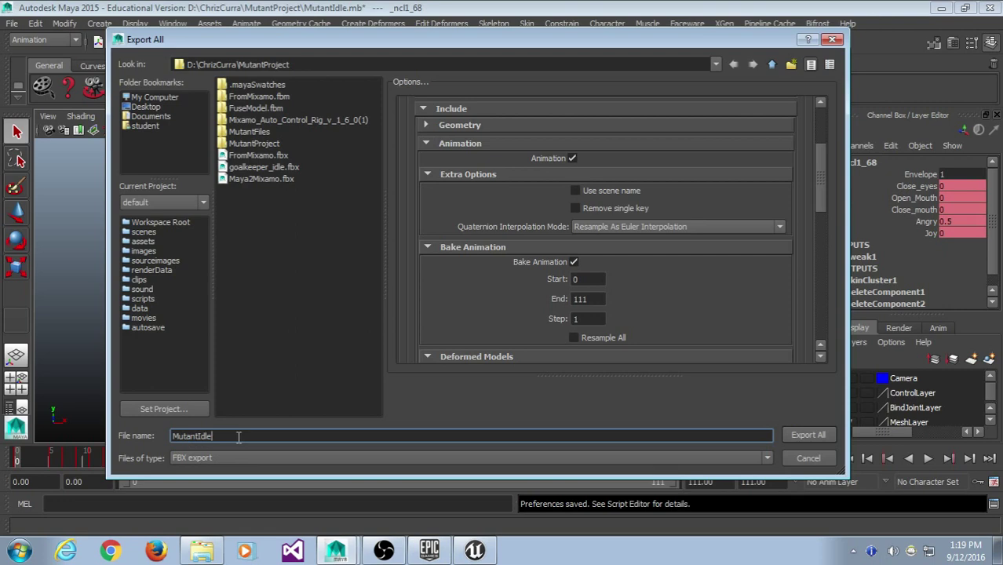
{"action": "key", "text": "Return"}
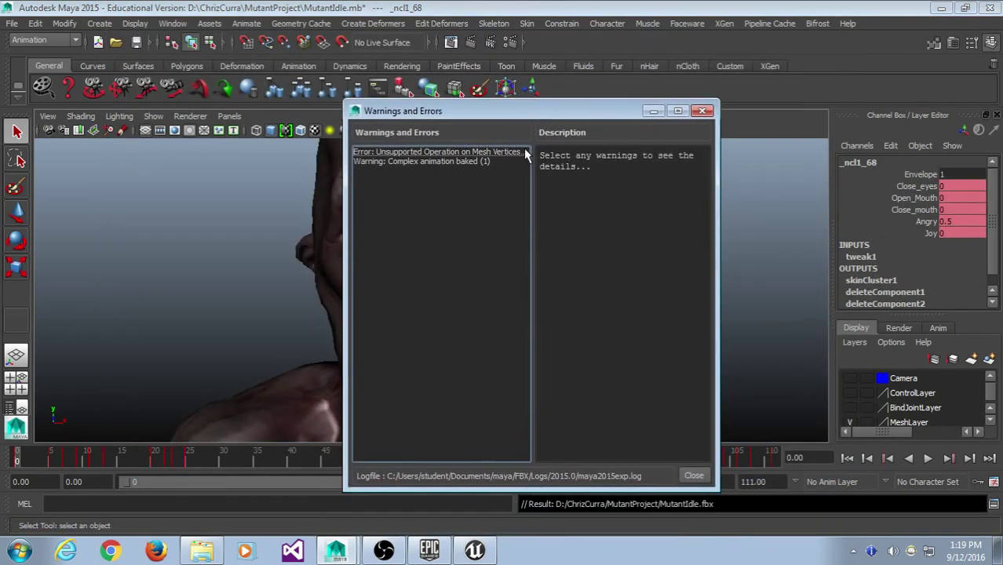
- Read the mesh vertices error about non-deformer history and close the warnings report
{"action": "left_click", "coordinate": [521, 153]}
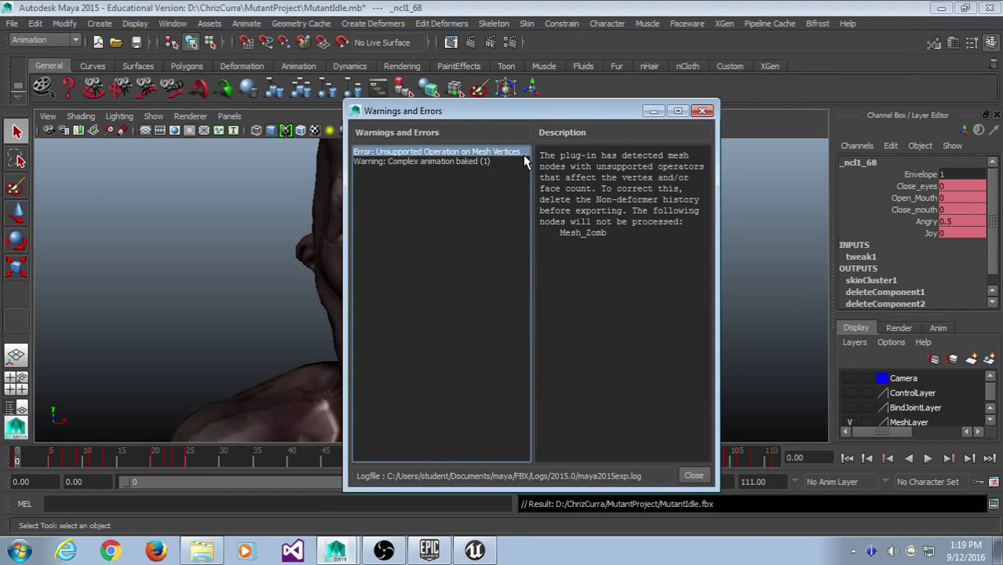
{"action": "left_click", "coordinate": [694, 477]}
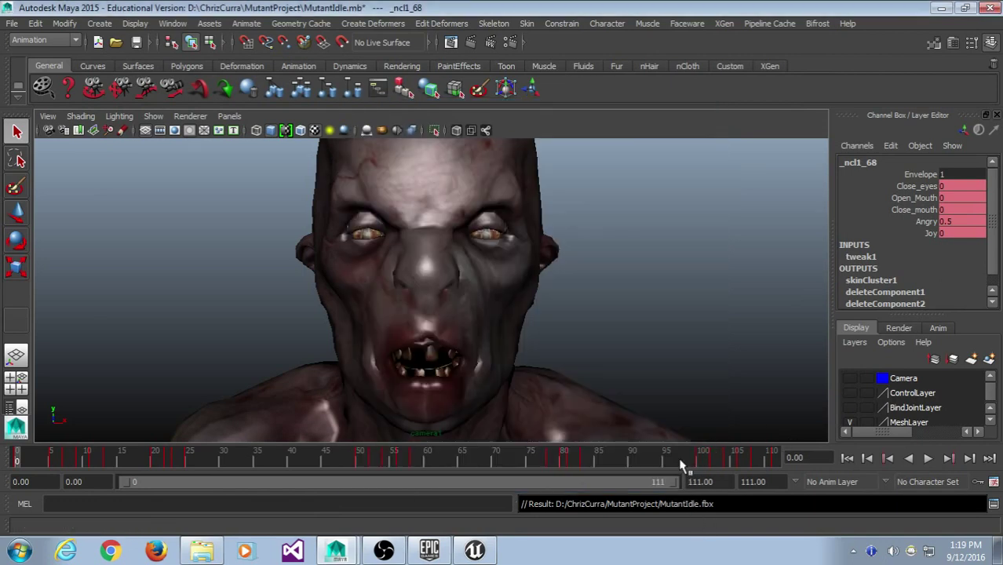
{"action": "left_click", "coordinate": [13, 22]}
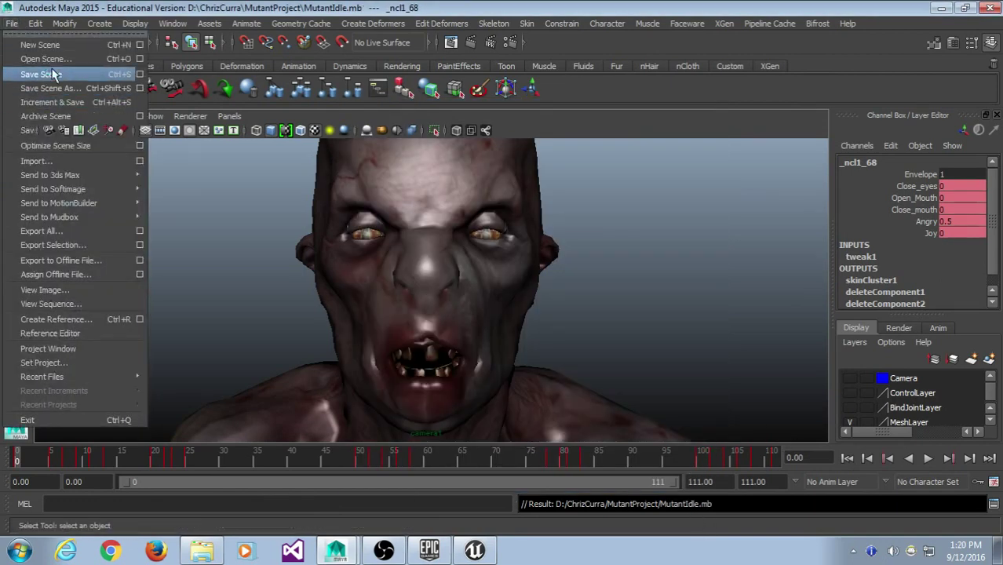
- Save the MutantIdle scene, then open MutantAnimaitonReady.mb
{"action": "left_click", "coordinate": [52, 74]}
{"action": "left_click", "coordinate": [13, 23]}
{"action": "left_click", "coordinate": [31, 59]}
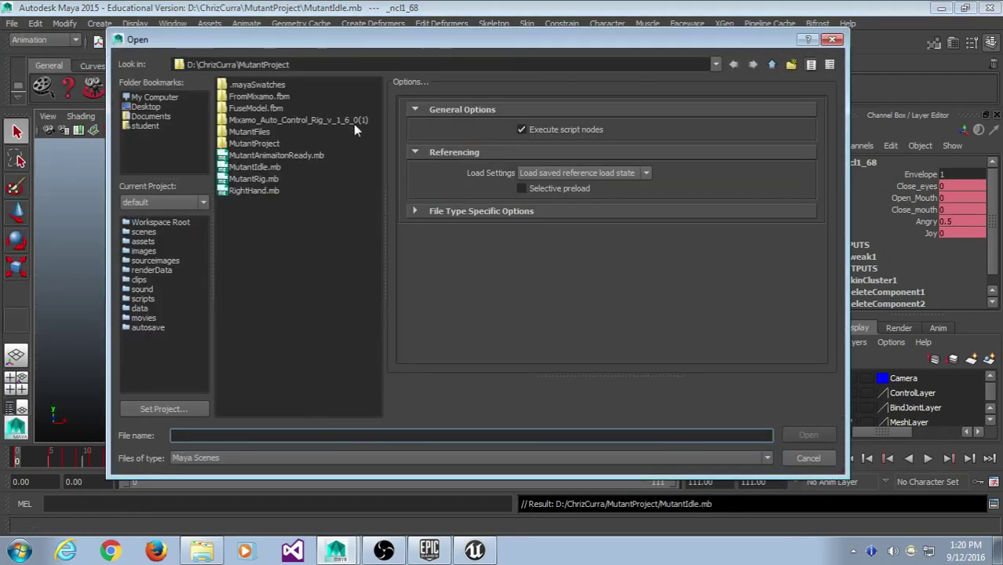
{"action": "left_click", "coordinate": [315, 156]}
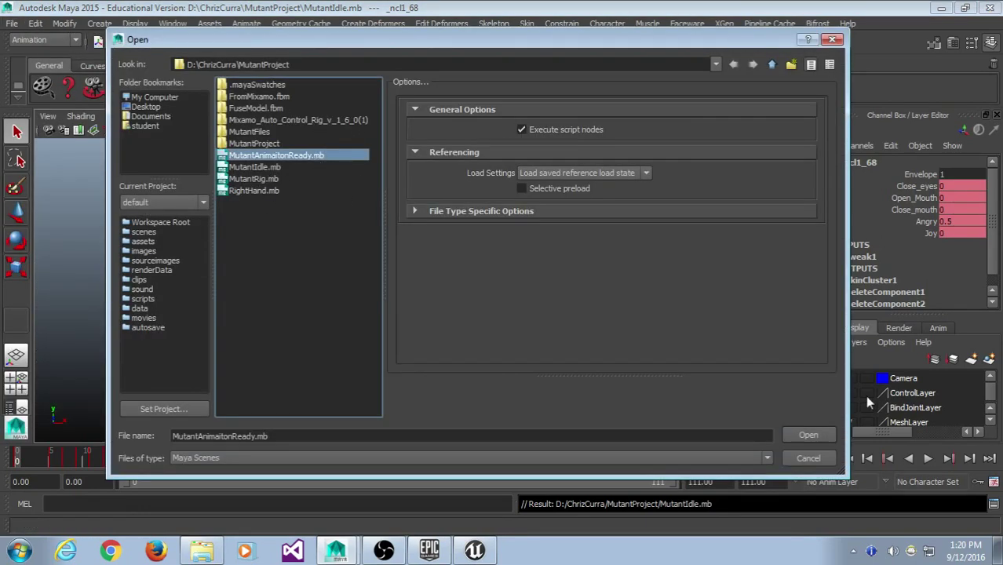
{"action": "left_click", "coordinate": [808, 435]}
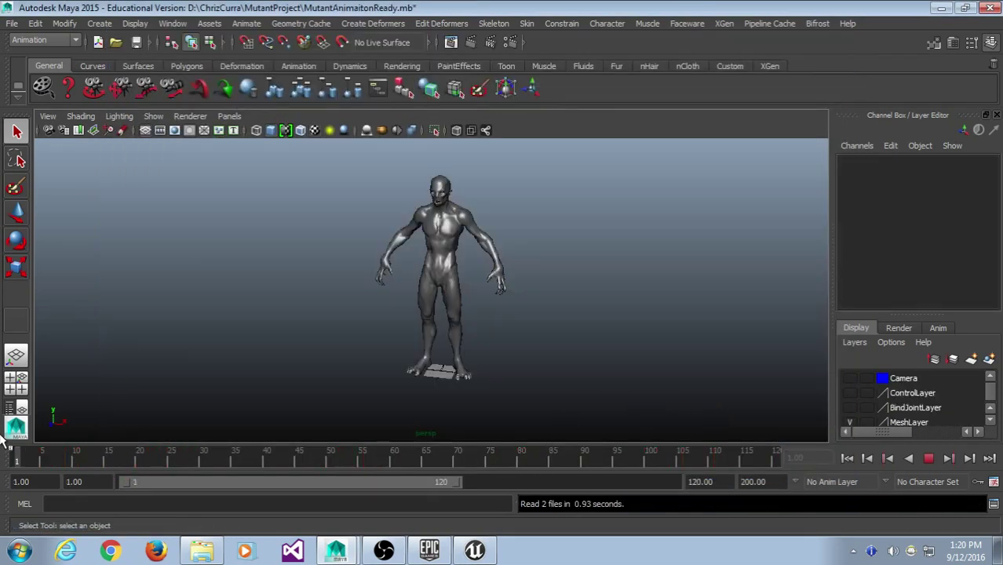
- Jump to frame 120 and make the ControlLayer and BindJointLayer visible
{"action": "left_click", "coordinate": [948, 457]}
{"action": "left_click", "coordinate": [160, 118]}
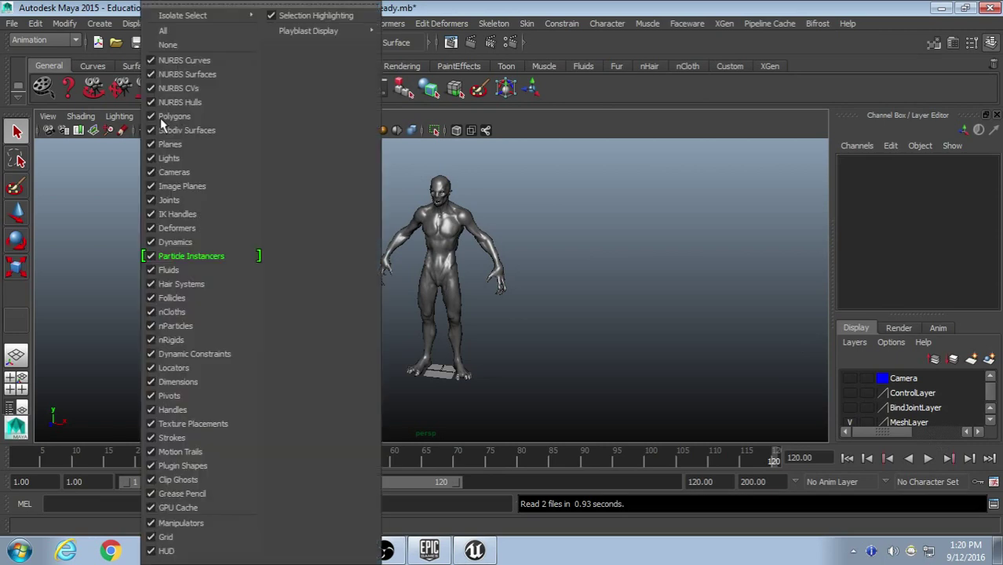
{"action": "left_click", "coordinate": [660, 365]}
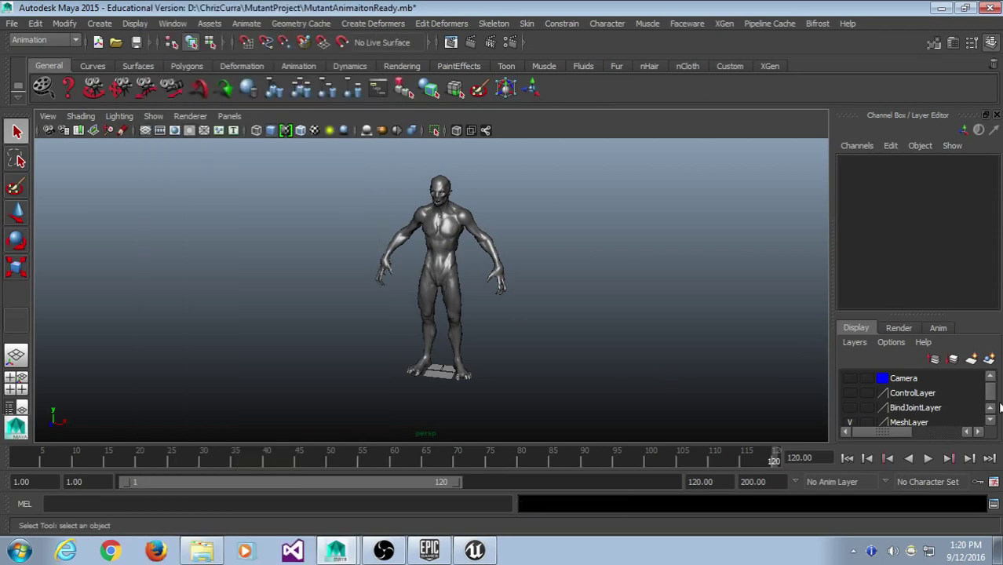
{"action": "left_click", "coordinate": [849, 393]}
{"action": "left_click", "coordinate": [850, 408]}
{"action": "scroll", "coordinate": [442, 377], "scroll_direction": "up", "scroll_amount": 3}
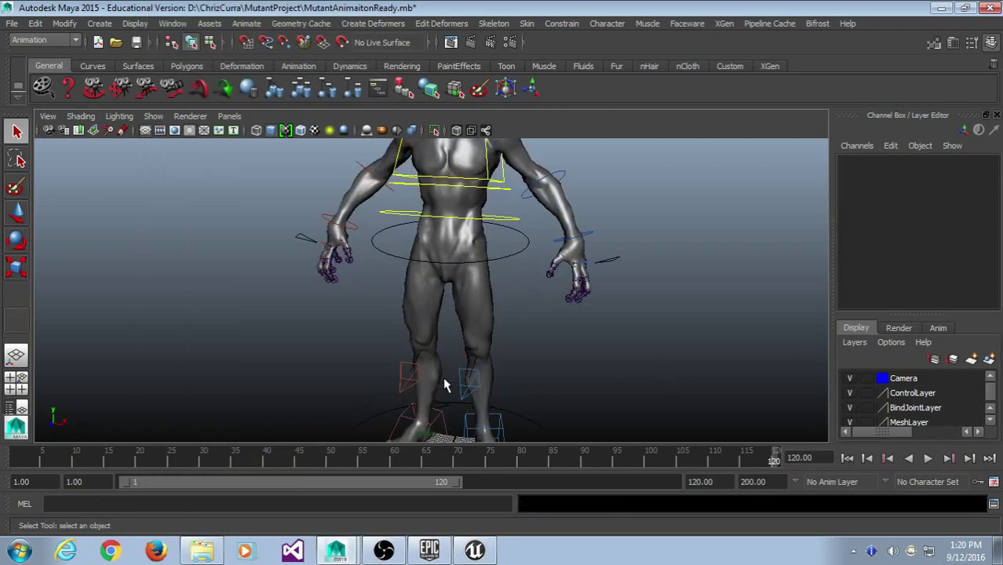
{"action": "scroll", "coordinate": [532, 282], "scroll_direction": "down", "scroll_amount": 4}
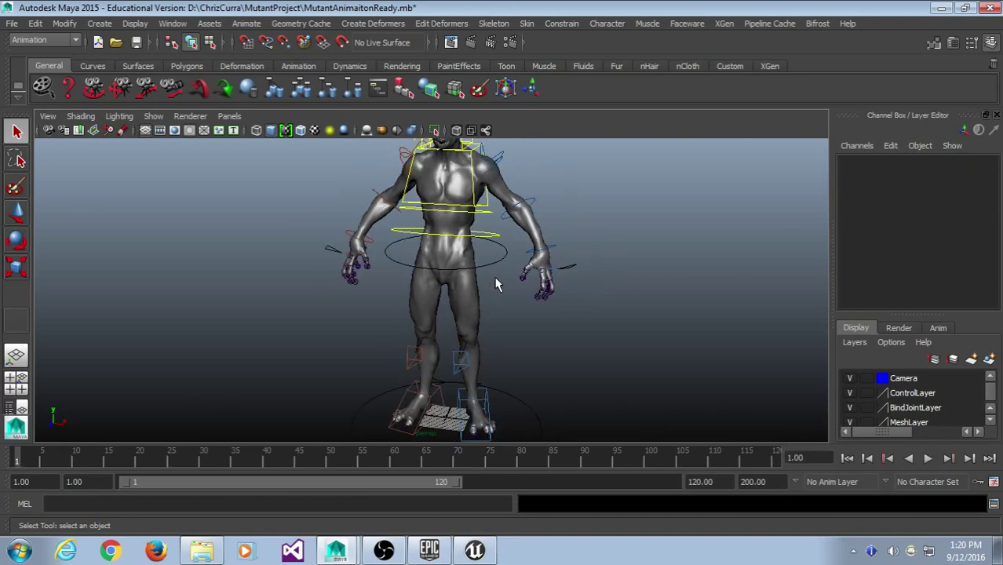
{"action": "scroll", "coordinate": [508, 310], "scroll_direction": "up", "scroll_amount": 2}
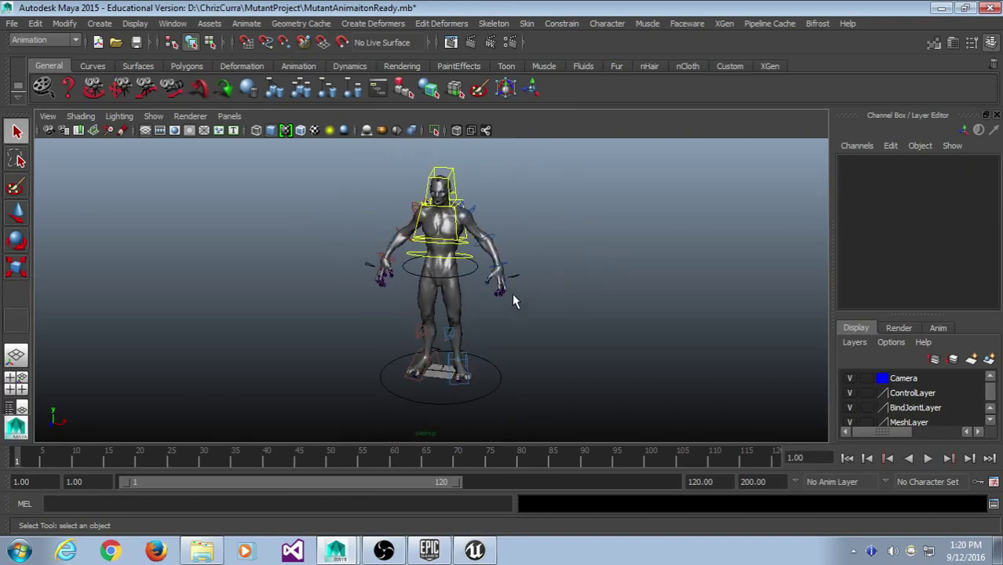
{"action": "left_click", "coordinate": [13, 24]}
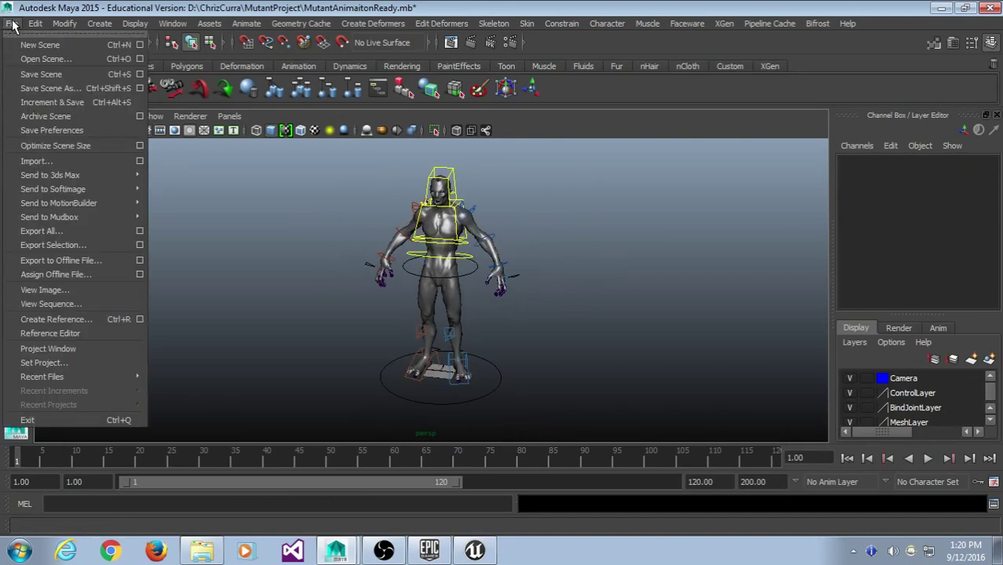
- In the Export All FBX options, turn Animation off and enable Geometry's Smoothing Groups
{"action": "mouse_move", "coordinate": [60, 222]}
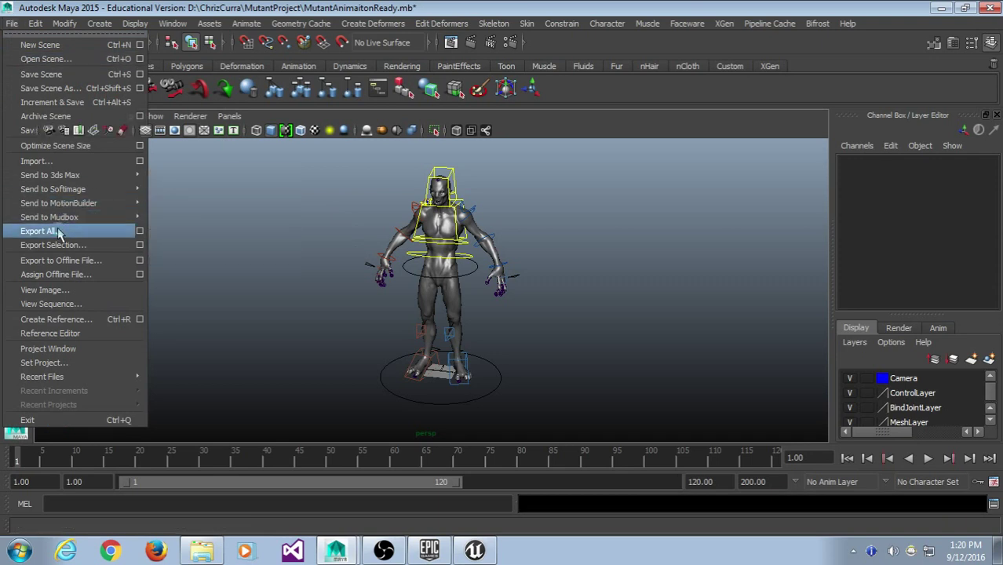
{"action": "left_click", "coordinate": [59, 231]}
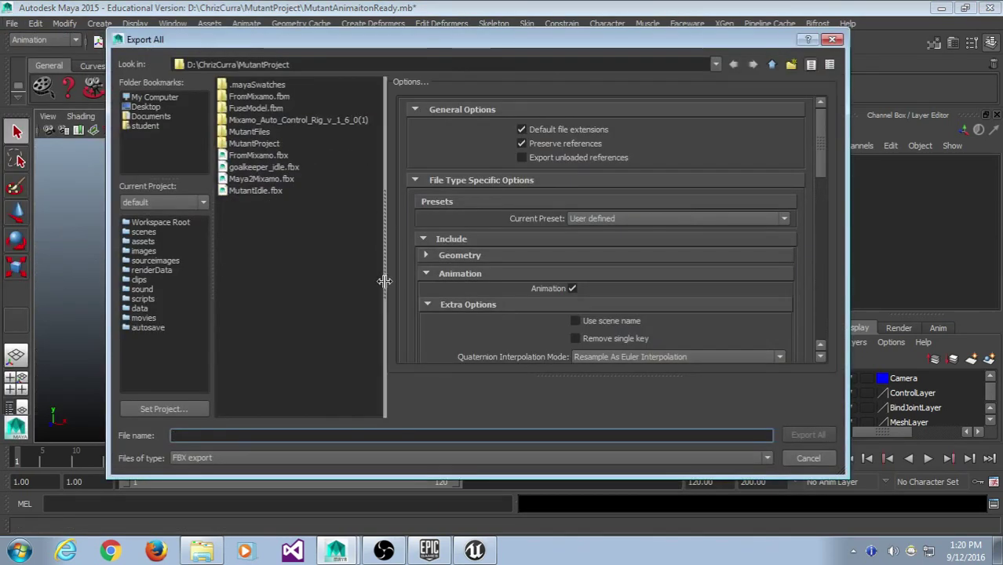
{"action": "left_click_drag", "start_coordinate": [384, 280], "coordinate": [397, 279]}
{"action": "scroll", "coordinate": [635, 255], "scroll_direction": "down", "scroll_amount": 3}
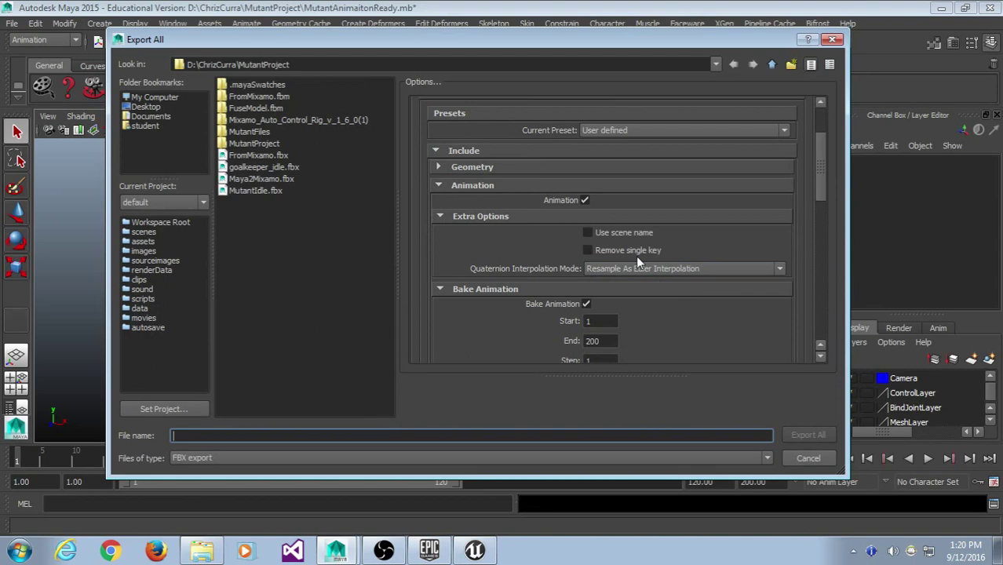
{"action": "left_click", "coordinate": [585, 200]}
{"action": "left_click", "coordinate": [567, 256]}
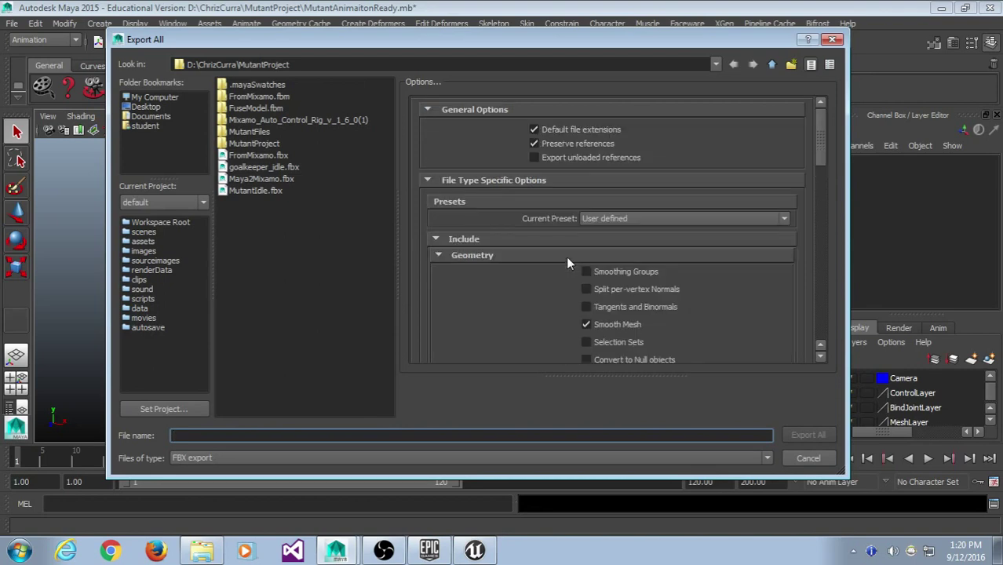
{"action": "scroll", "coordinate": [700, 282], "scroll_direction": "down", "scroll_amount": 3}
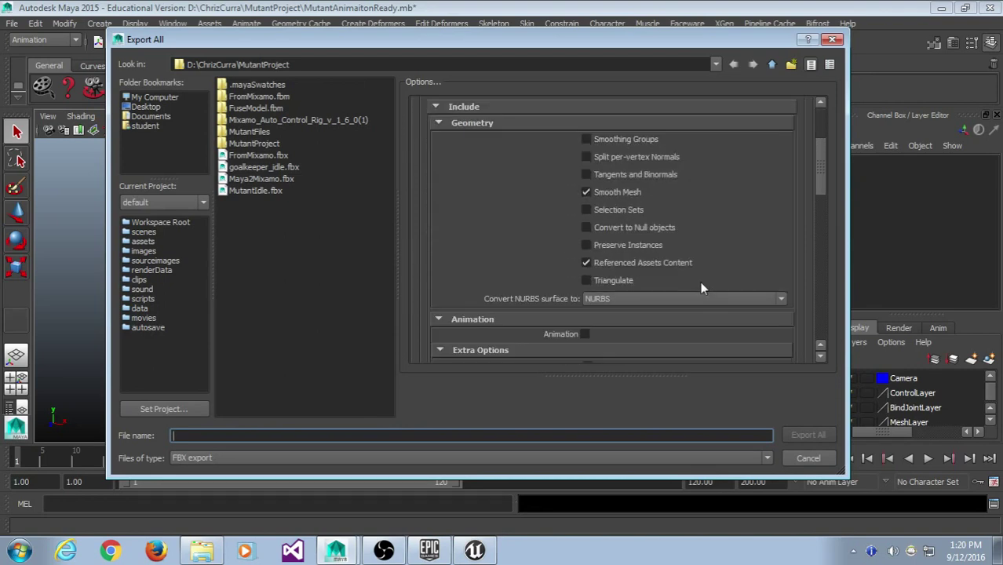
{"action": "left_click", "coordinate": [600, 136]}
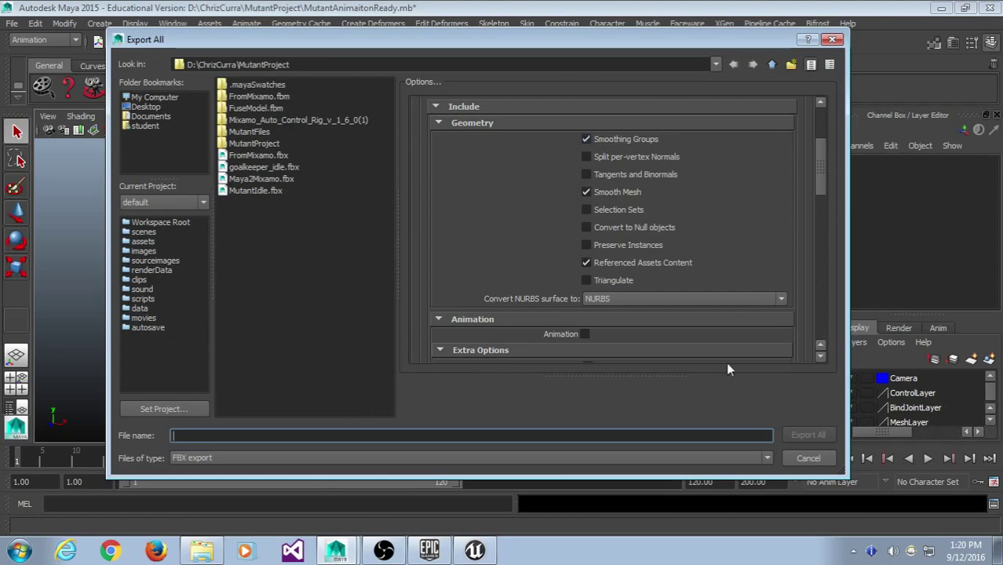
{"action": "scroll", "coordinate": [714, 353], "scroll_direction": "down", "scroll_amount": 5}
{"action": "scroll", "coordinate": [713, 353], "scroll_direction": "down", "scroll_amount": 5}
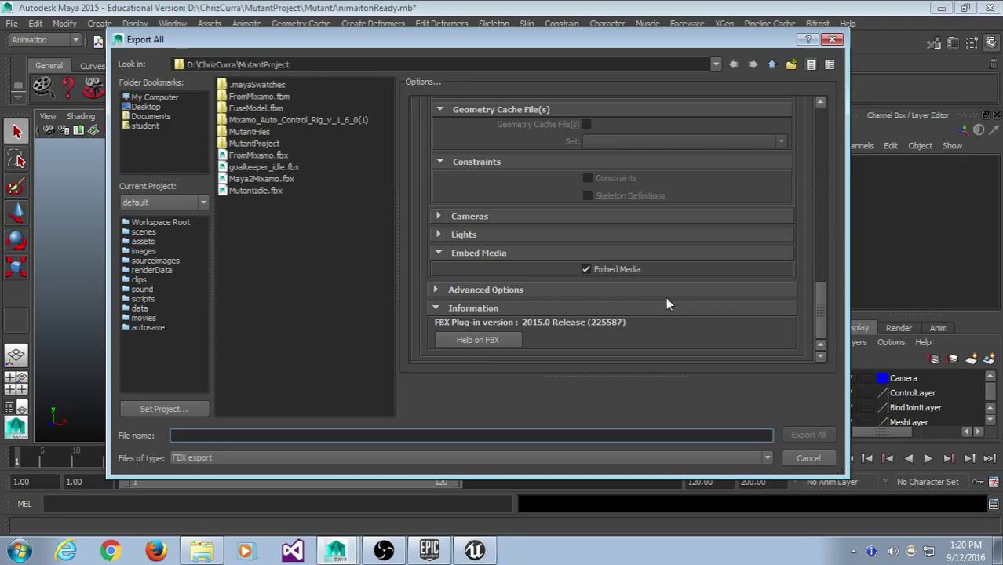
{"action": "scroll", "coordinate": [672, 300], "scroll_direction": "up", "scroll_amount": 10}
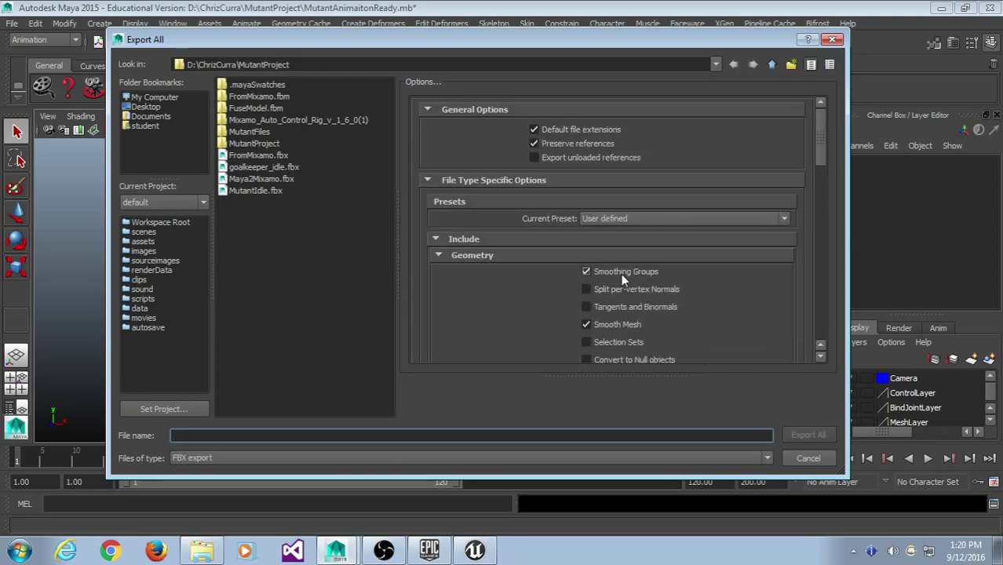
{"action": "scroll", "coordinate": [596, 259], "scroll_direction": "down", "scroll_amount": 1}
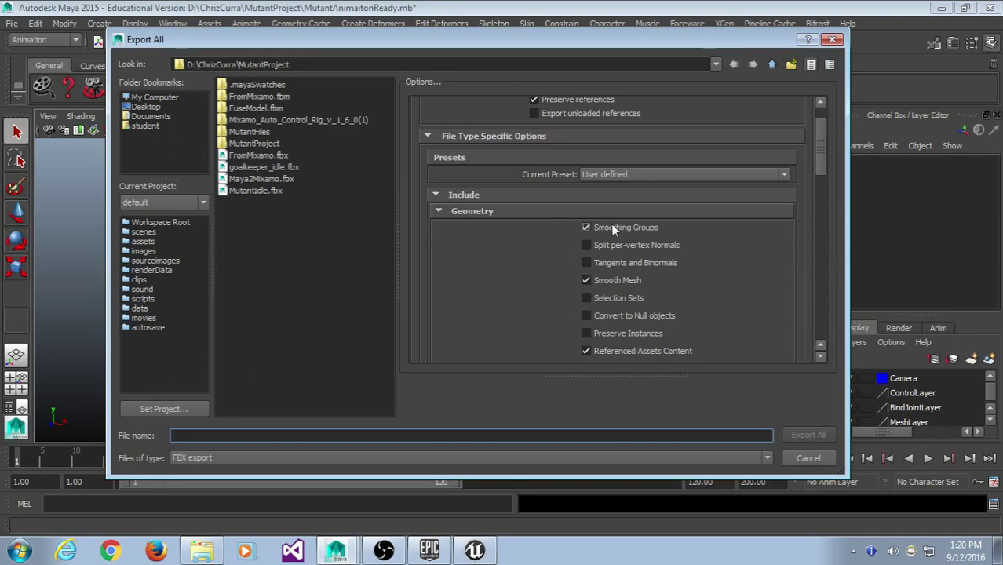
{"action": "scroll", "coordinate": [610, 229], "scroll_direction": "down", "scroll_amount": 10}
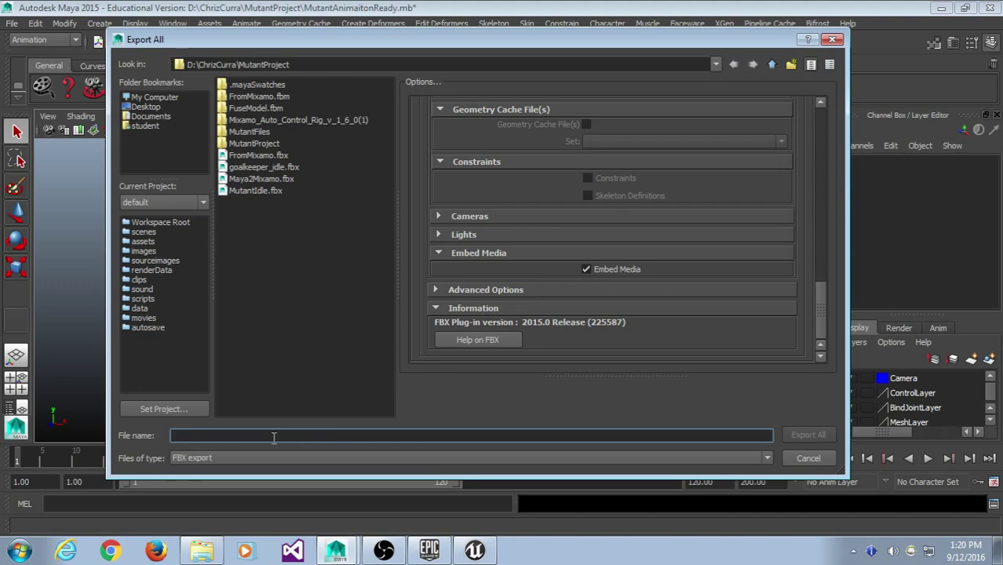
- Enter Mutant2Unreal as the export file name
{"action": "type", "text": "Mutant2u"}
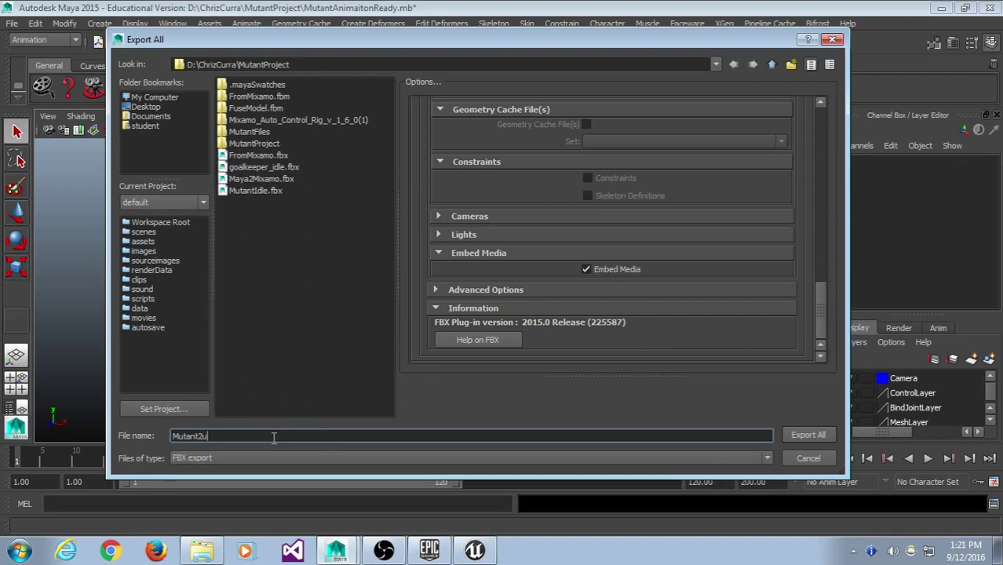
{"action": "key", "text": "BackSpace"}
{"action": "type", "text": "Unreal"}
{"action": "scroll", "coordinate": [673, 253], "scroll_direction": "up", "scroll_amount": 15}
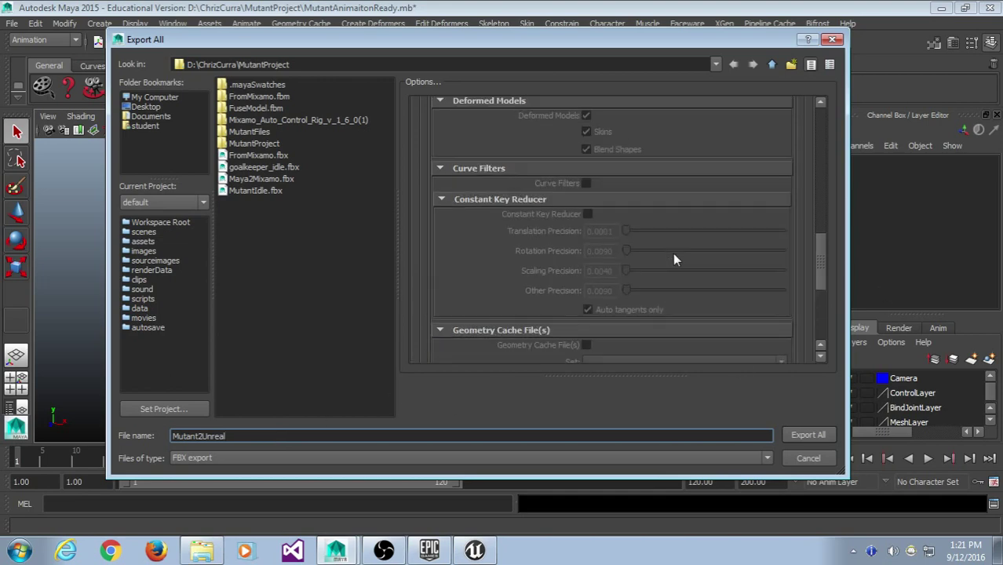
{"action": "scroll", "coordinate": [650, 249], "scroll_direction": "down", "scroll_amount": 5}
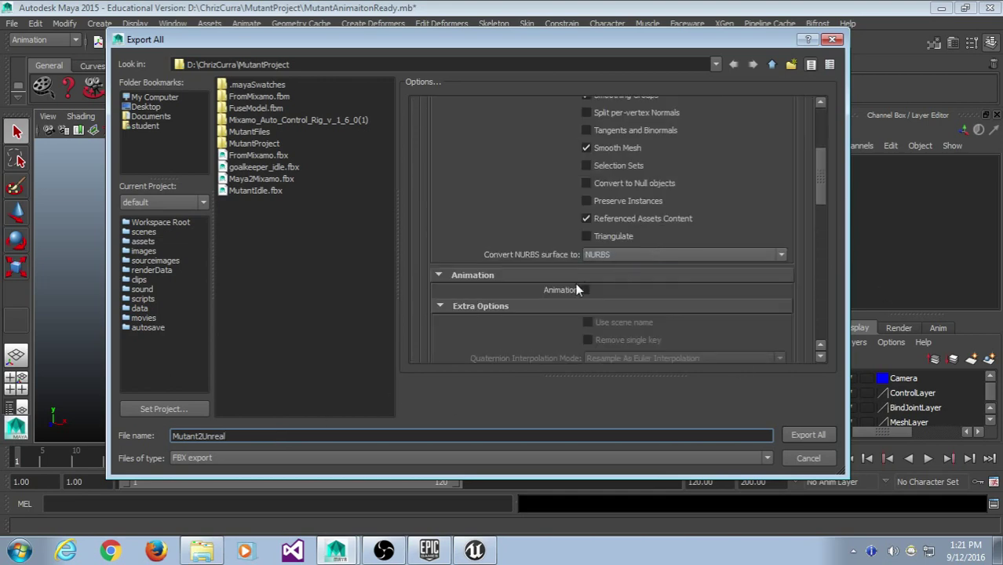
{"action": "scroll", "coordinate": [596, 299], "scroll_direction": "up", "scroll_amount": 4}
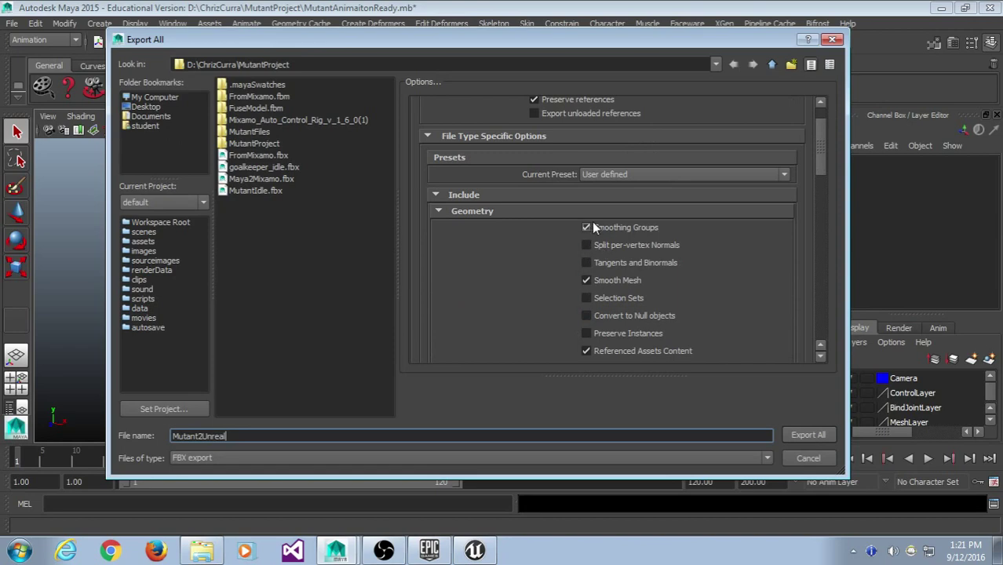
{"action": "scroll", "coordinate": [559, 245], "scroll_direction": "down", "scroll_amount": 15}
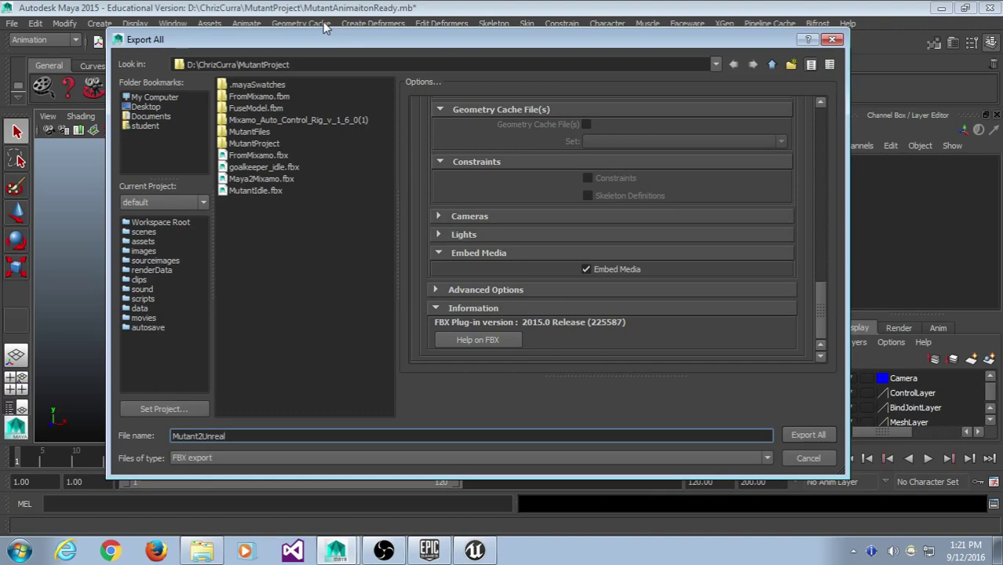
{"action": "left_click_drag", "start_coordinate": [256, 436], "coordinate": [159, 430]}
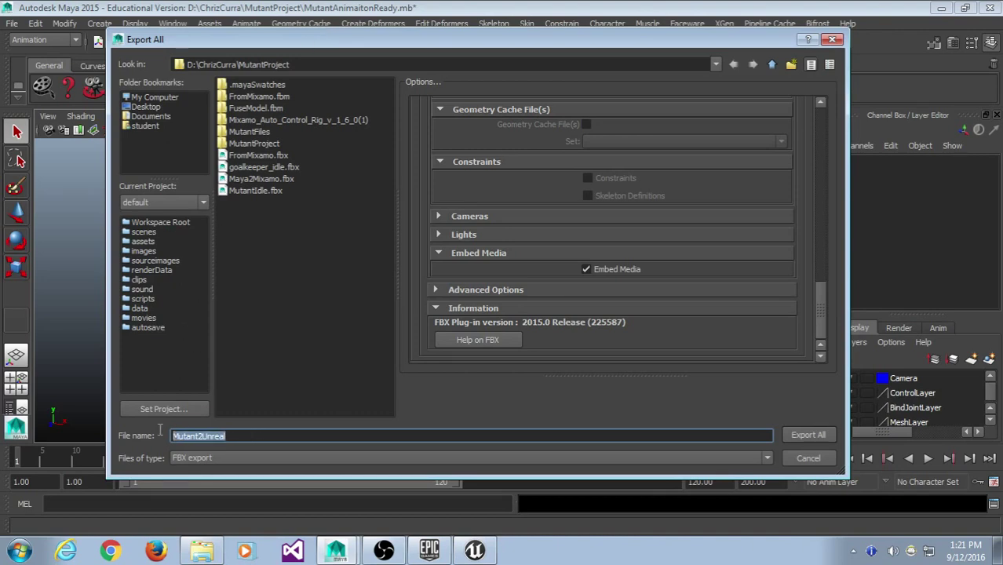
- Export the whole scene to Mutant2Unreal.fbx in the project folder
{"action": "scroll", "coordinate": [579, 275], "scroll_direction": "up", "scroll_amount": 15}
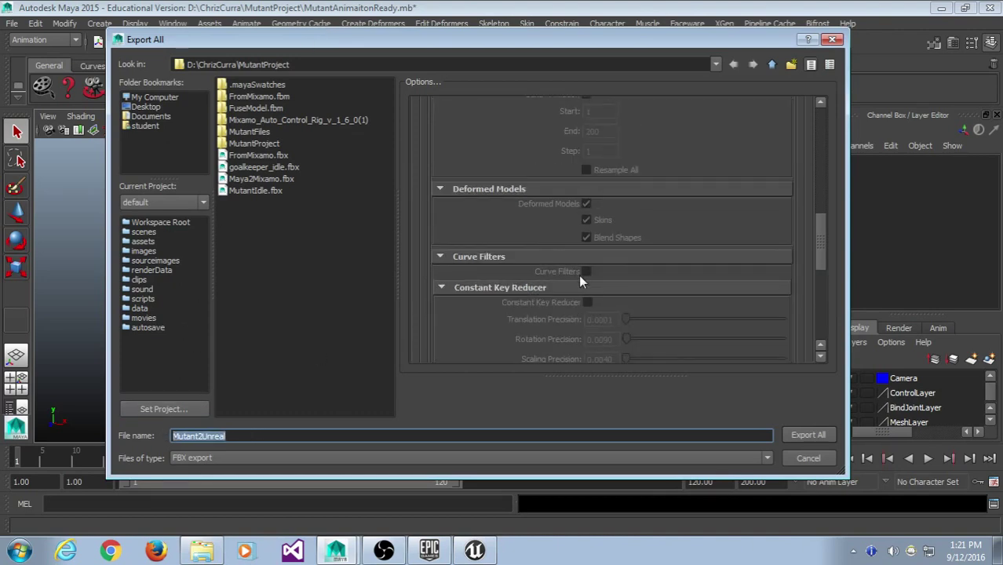
{"action": "scroll", "coordinate": [581, 267], "scroll_direction": "down", "scroll_amount": 3}
{"action": "scroll", "coordinate": [589, 243], "scroll_direction": "down", "scroll_amount": 5}
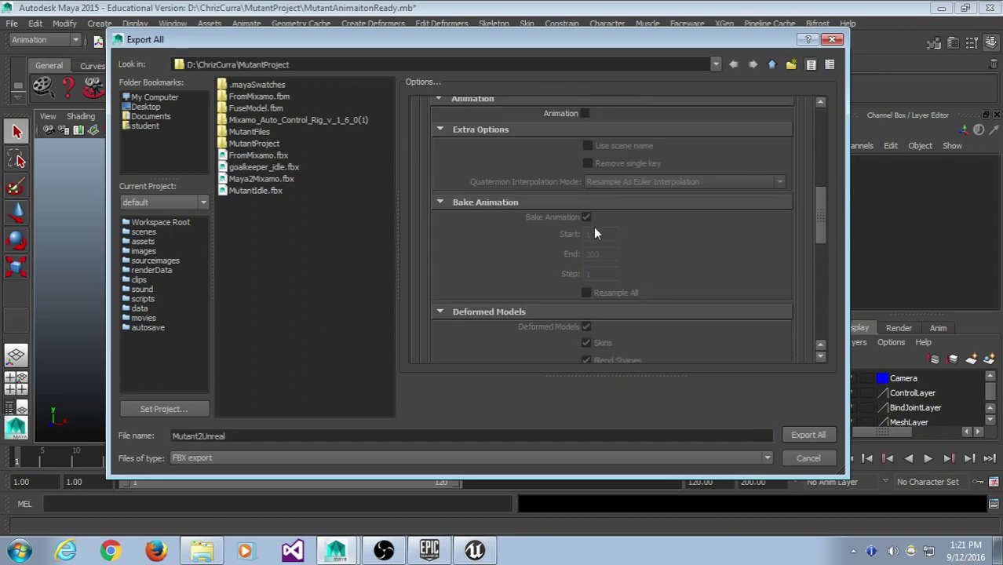
{"action": "scroll", "coordinate": [587, 252], "scroll_direction": "up", "scroll_amount": 8}
{"action": "scroll", "coordinate": [600, 235], "scroll_direction": "down", "scroll_amount": 2}
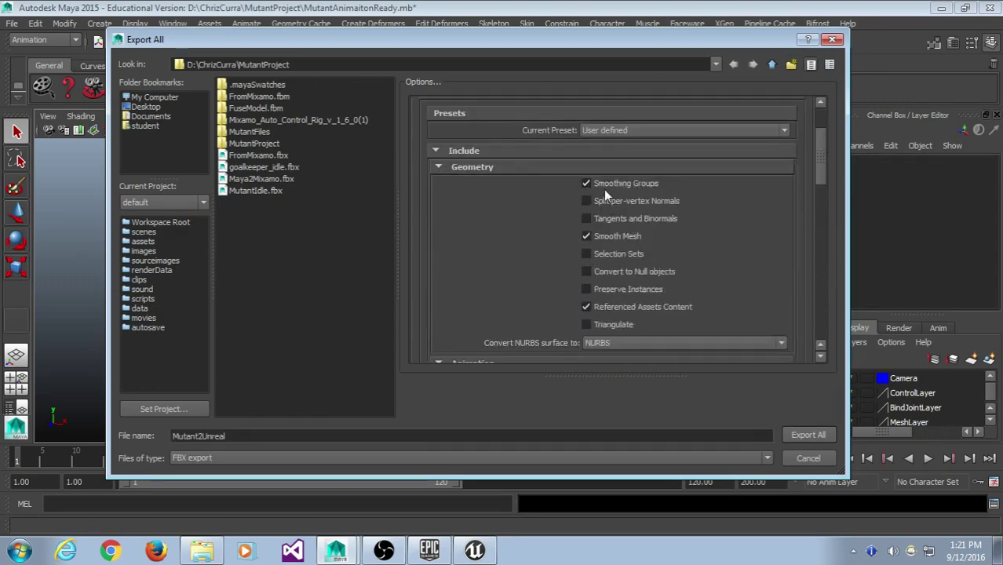
{"action": "scroll", "coordinate": [579, 183], "scroll_direction": "down", "scroll_amount": 12}
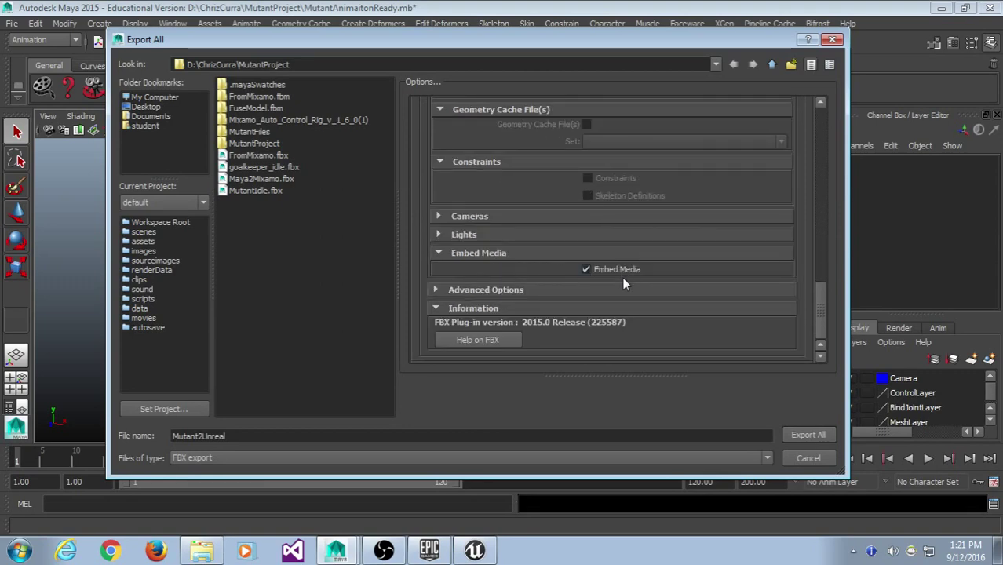
{"action": "left_click", "coordinate": [314, 436]}
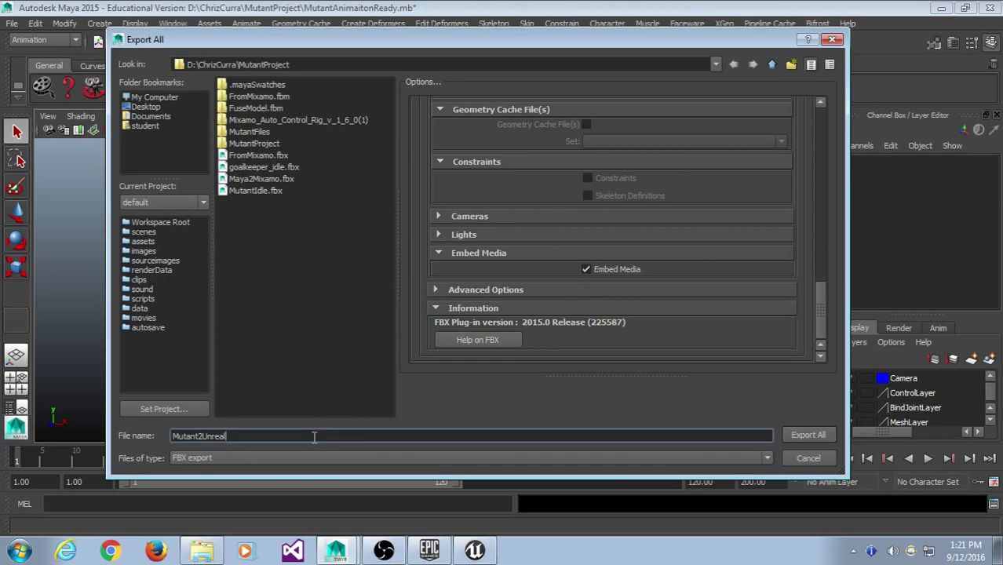
{"action": "left_click", "coordinate": [829, 434]}
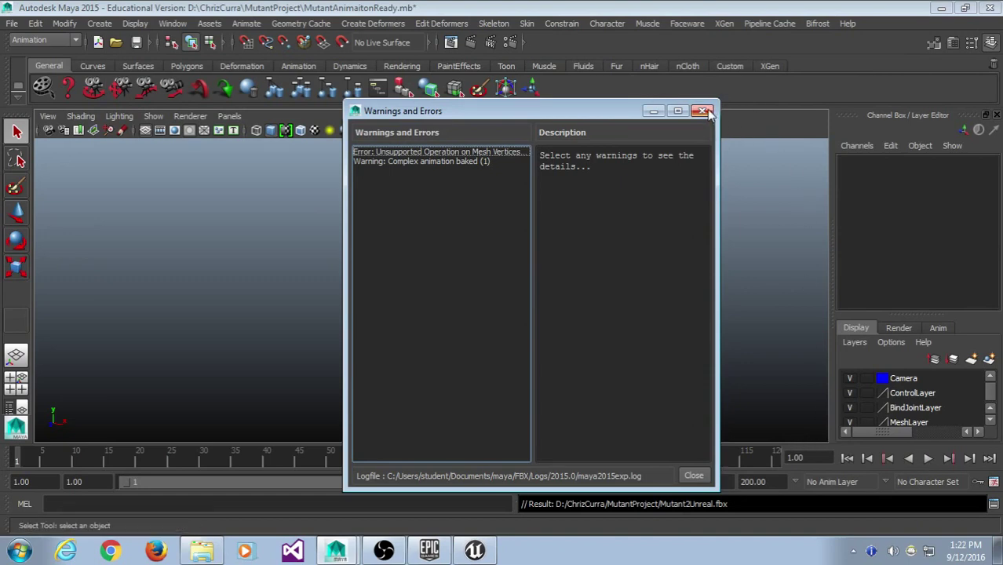
- Read the Mesh_Zomb error advising deletion of non-deformer history, then close the report
{"action": "left_click", "coordinate": [476, 153]}
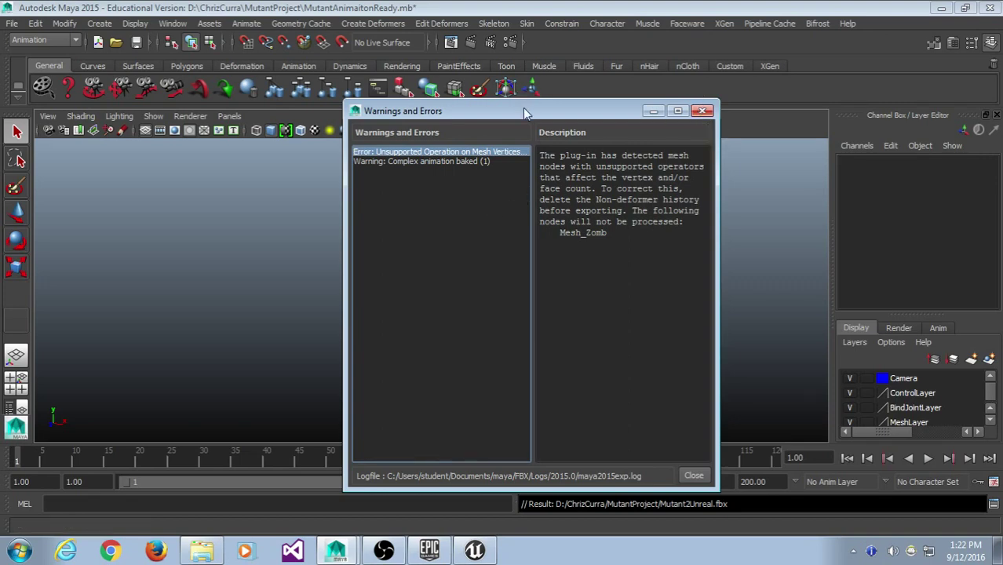
{"action": "left_click_drag", "start_coordinate": [523, 109], "coordinate": [491, 65]}
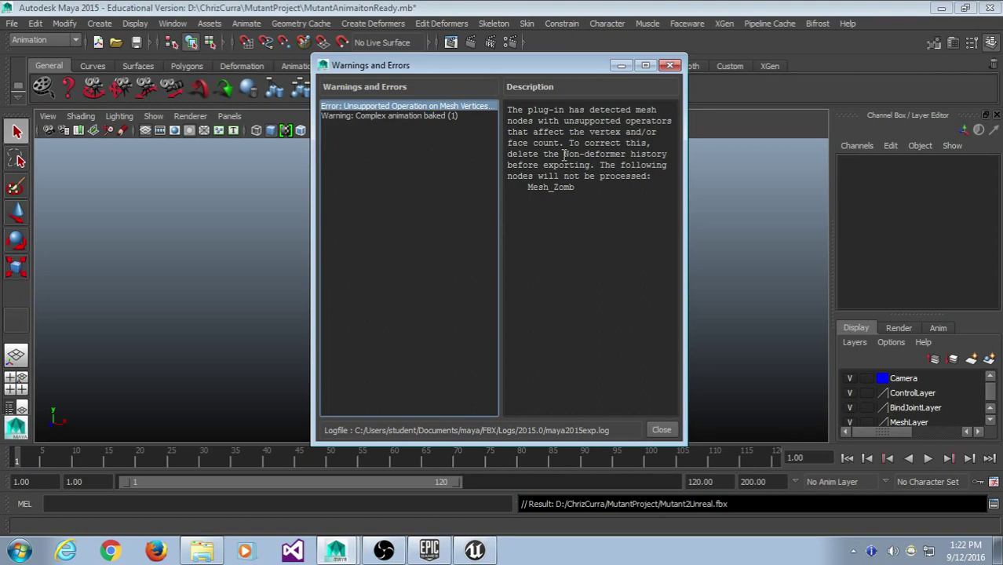
{"action": "left_click_drag", "start_coordinate": [563, 155], "coordinate": [671, 154]}
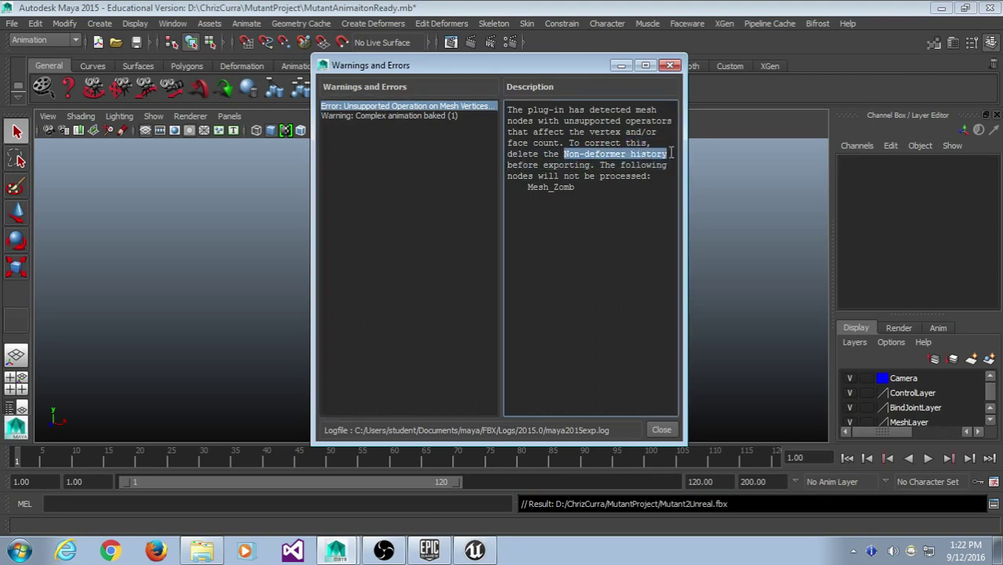
{"action": "left_click", "coordinate": [670, 154]}
{"action": "left_click", "coordinate": [670, 66]}
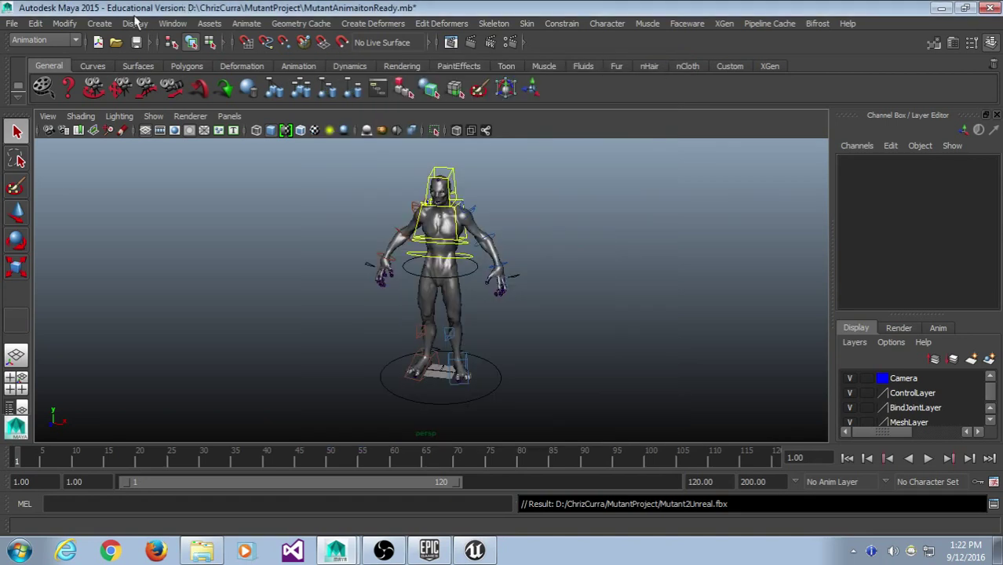
- Run Edit > Delete All by Type > Non-Deformer History on the whole scene
{"action": "left_click", "coordinate": [37, 23]}
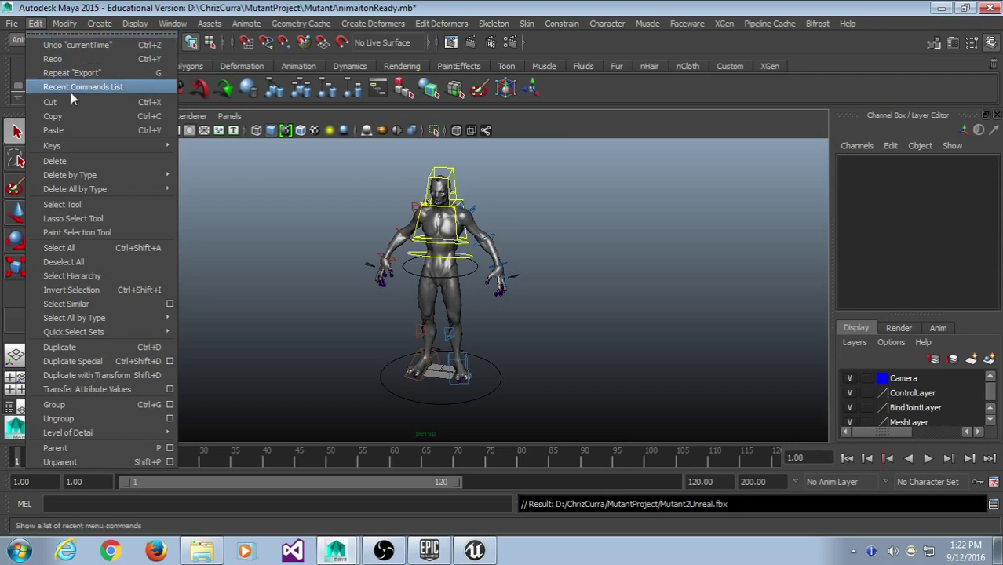
{"action": "mouse_move", "coordinate": [87, 191]}
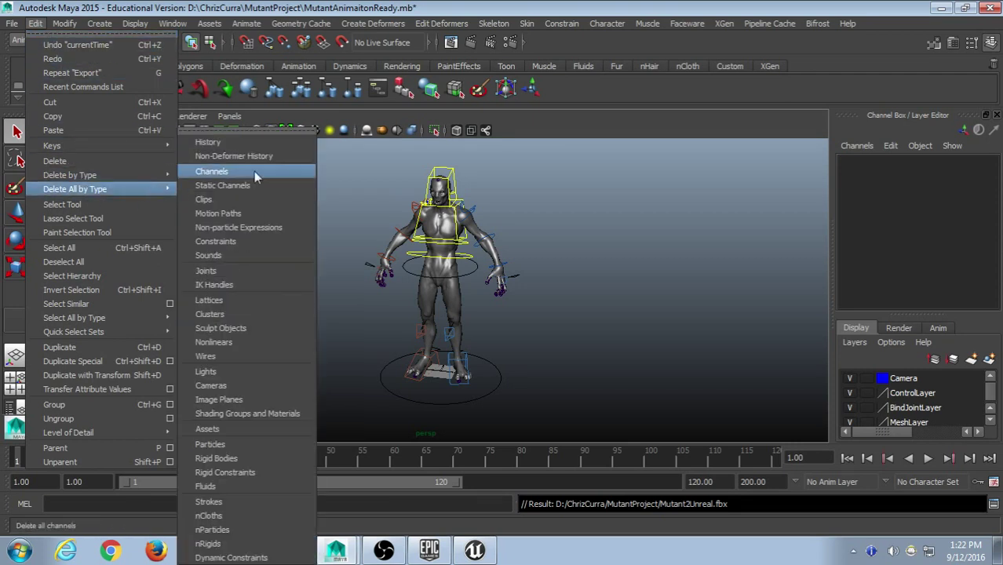
{"action": "left_click", "coordinate": [270, 158]}
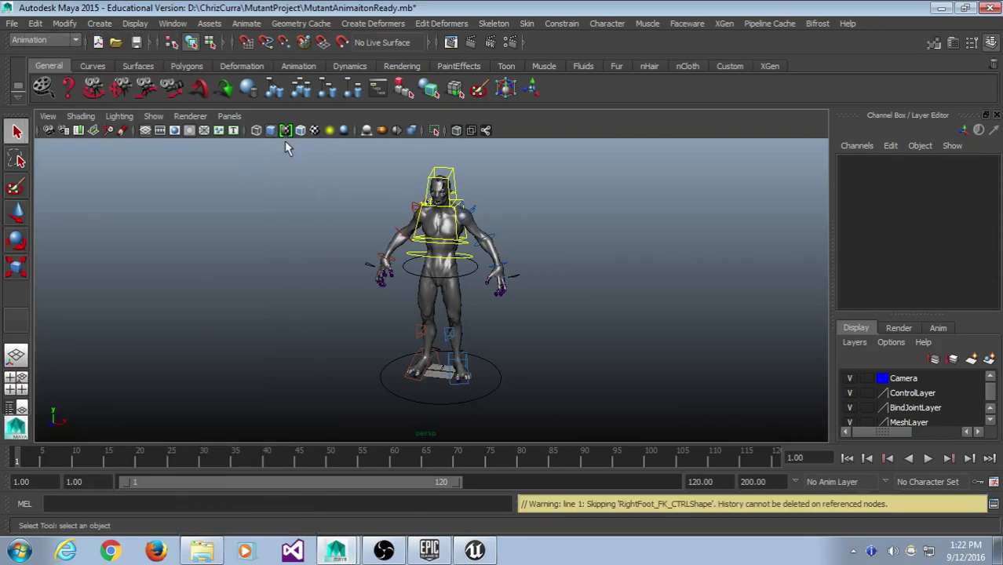
{"action": "left_click", "coordinate": [12, 23]}
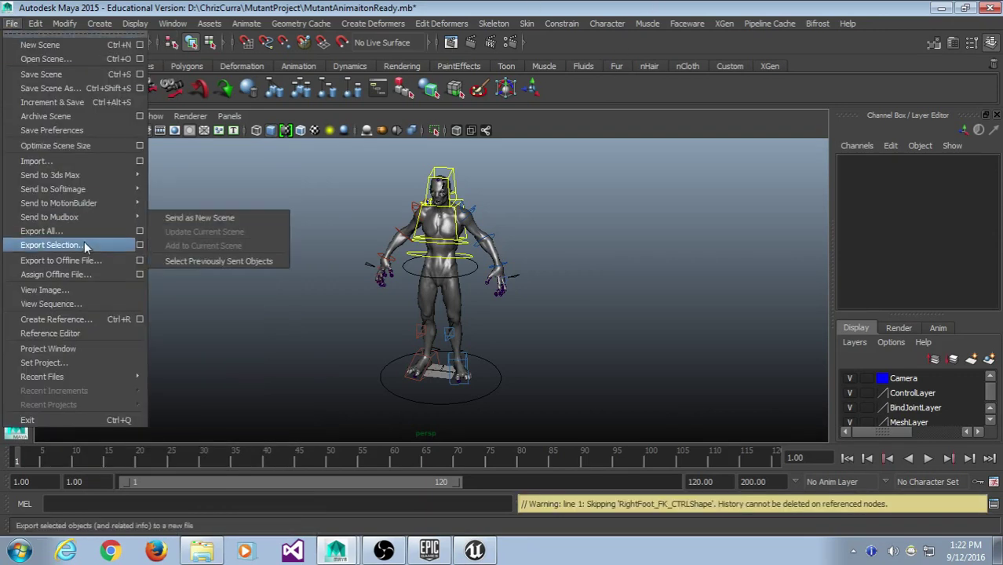
- Re-export the whole scene over Mutant2Unreal.fbx, confirming the file replacement
{"action": "left_click", "coordinate": [79, 227]}
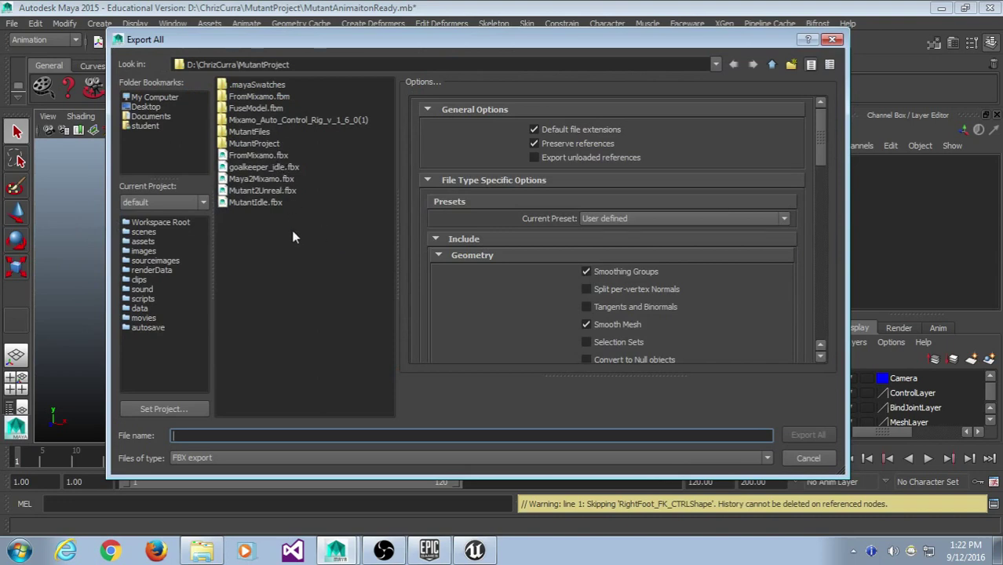
{"action": "left_click", "coordinate": [282, 190]}
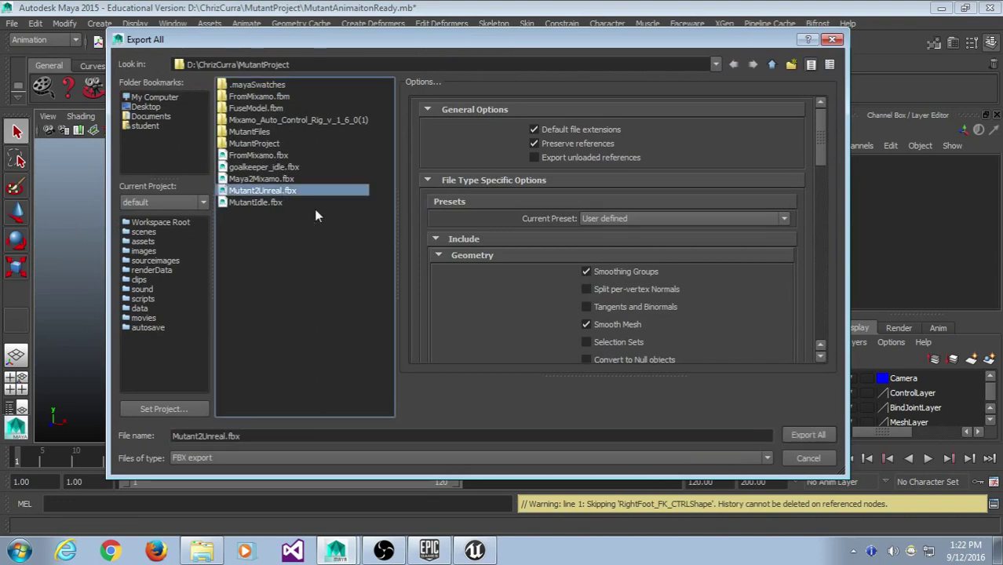
{"action": "left_click", "coordinate": [809, 435]}
{"action": "left_click", "coordinate": [442, 277]}
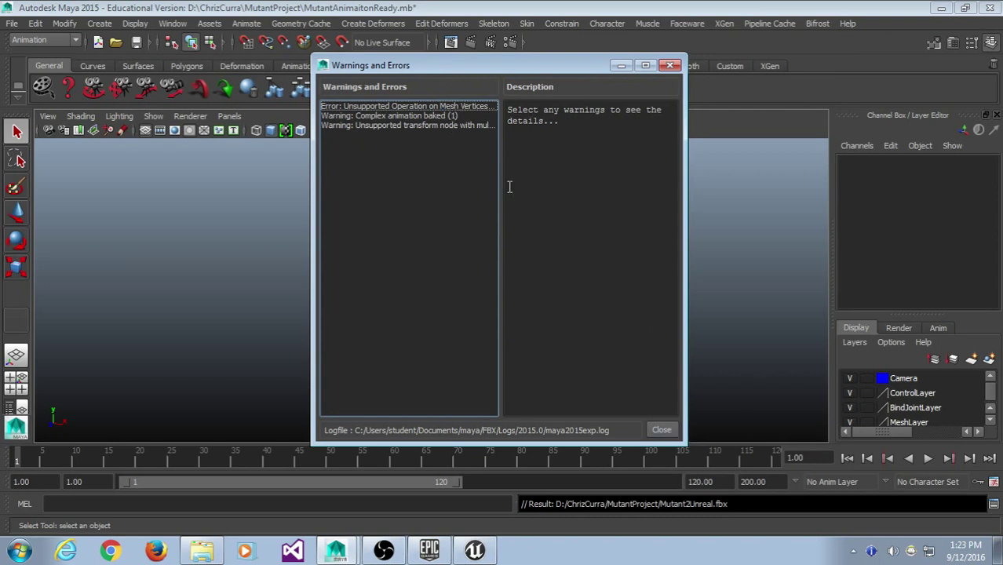
- Review the mesh vertices error and complex animation warning, then close the report
{"action": "left_click", "coordinate": [445, 106]}
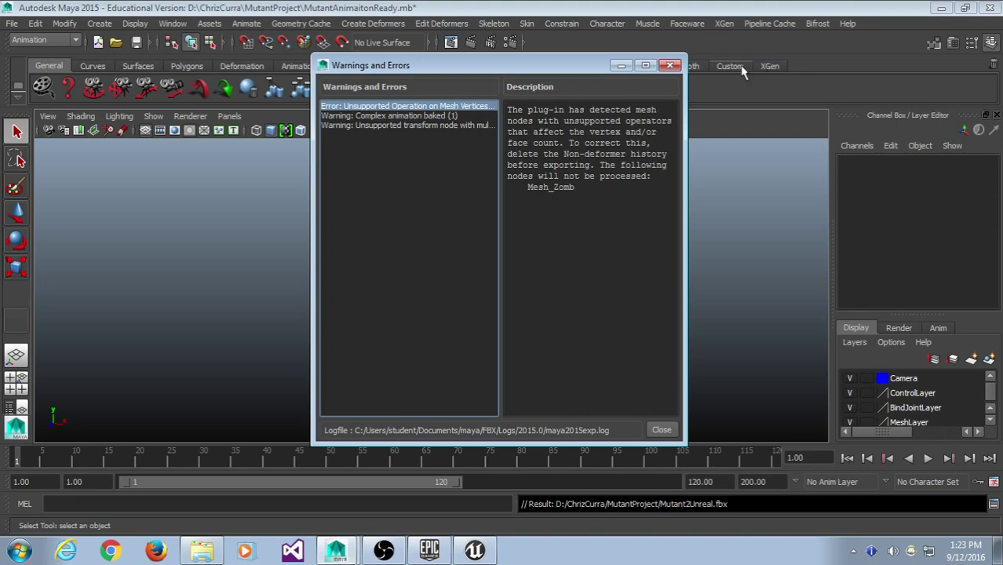
{"action": "left_click", "coordinate": [430, 115]}
{"action": "left_click", "coordinate": [430, 134]}
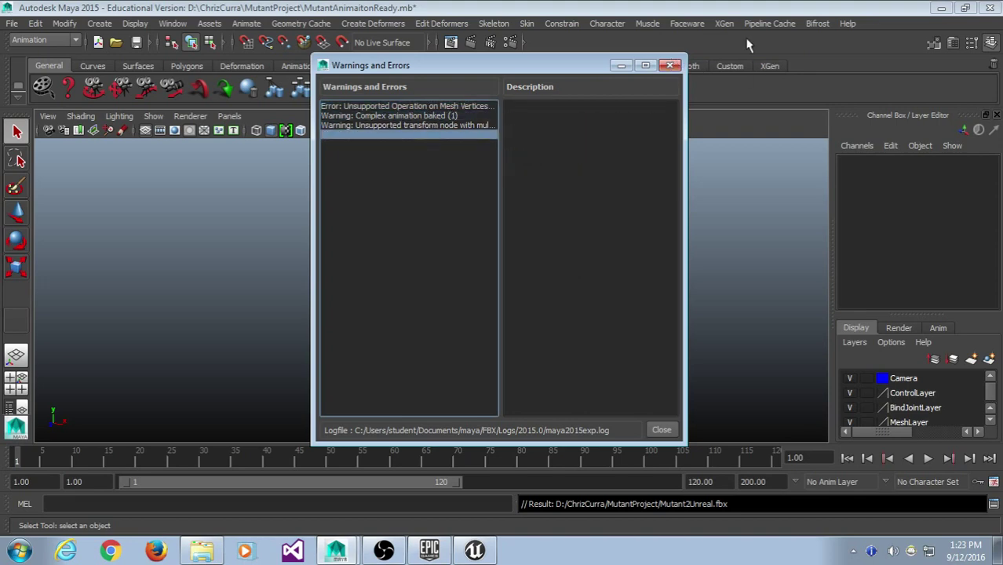
{"action": "left_click", "coordinate": [669, 65]}
- Reopen the Export All options to check them, then close without exporting
{"action": "left_click", "coordinate": [12, 22]}
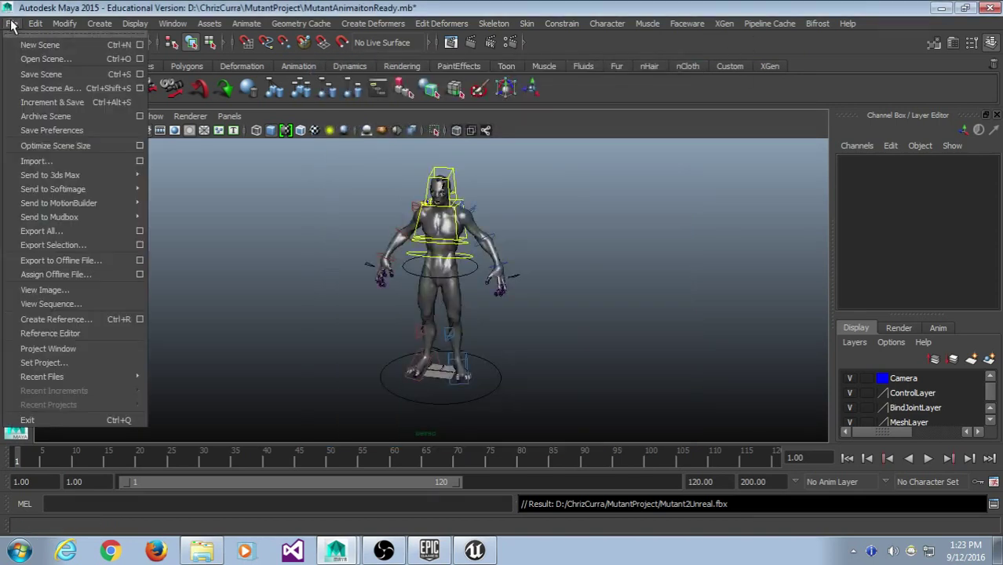
{"action": "left_click", "coordinate": [71, 230]}
{"action": "scroll", "coordinate": [627, 296], "scroll_direction": "down", "scroll_amount": 4}
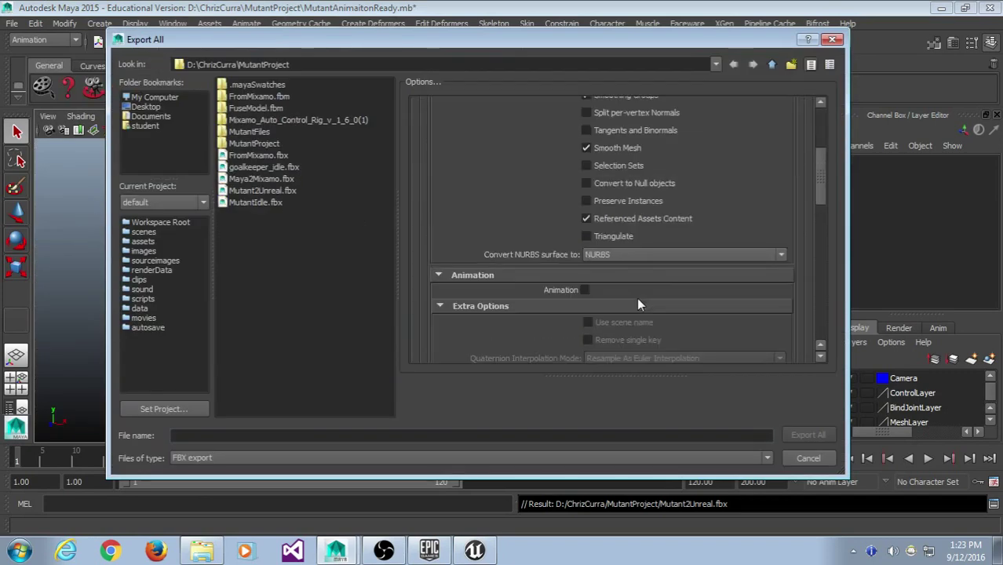
{"action": "scroll", "coordinate": [636, 298], "scroll_direction": "down", "scroll_amount": 3}
{"action": "scroll", "coordinate": [637, 298], "scroll_direction": "up", "scroll_amount": 8}
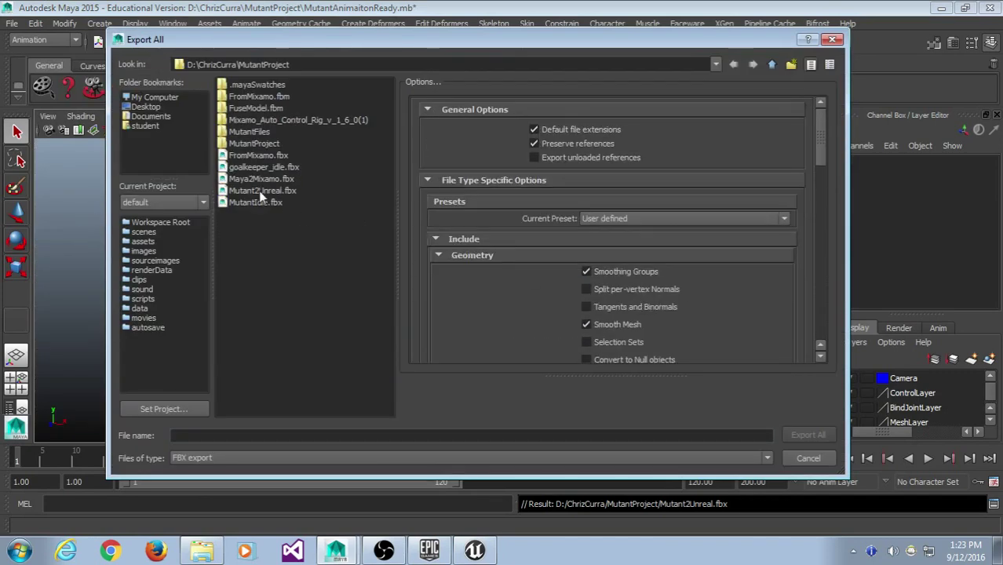
{"action": "left_click", "coordinate": [832, 40]}
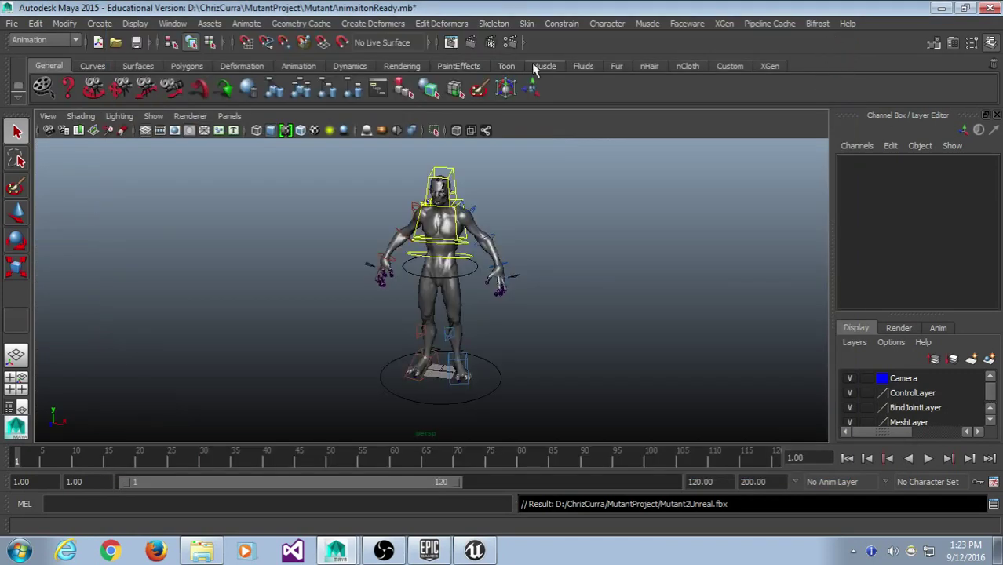
- Select Mesh_Zomb to check its inputs: deleteComponent1, deleteComponent2, skinCluster1, _ncl1_68, tweak1
{"action": "left_click_drag", "start_coordinate": [681, 159], "coordinate": [248, 375]}
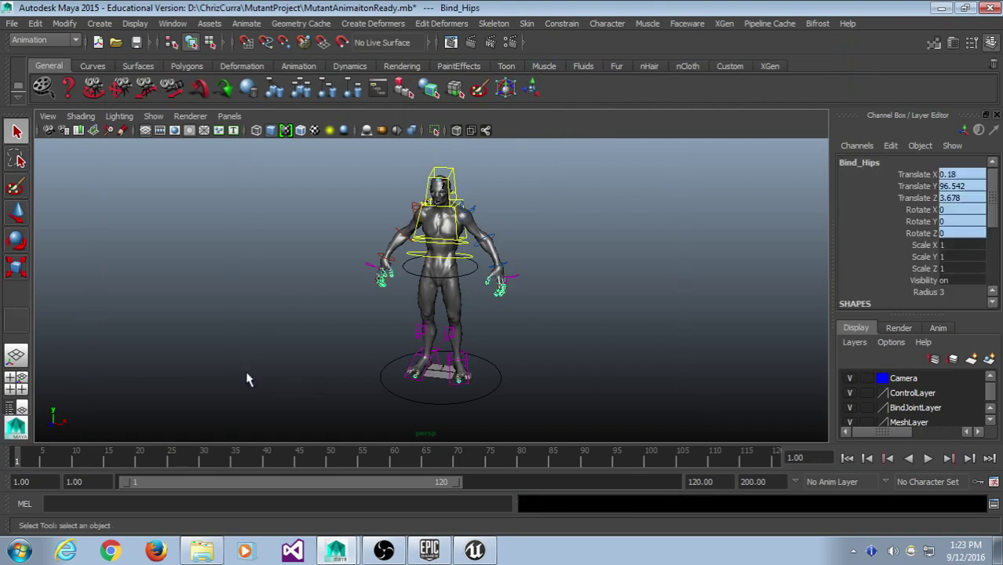
{"action": "left_click", "coordinate": [642, 246]}
{"action": "left_click", "coordinate": [463, 293]}
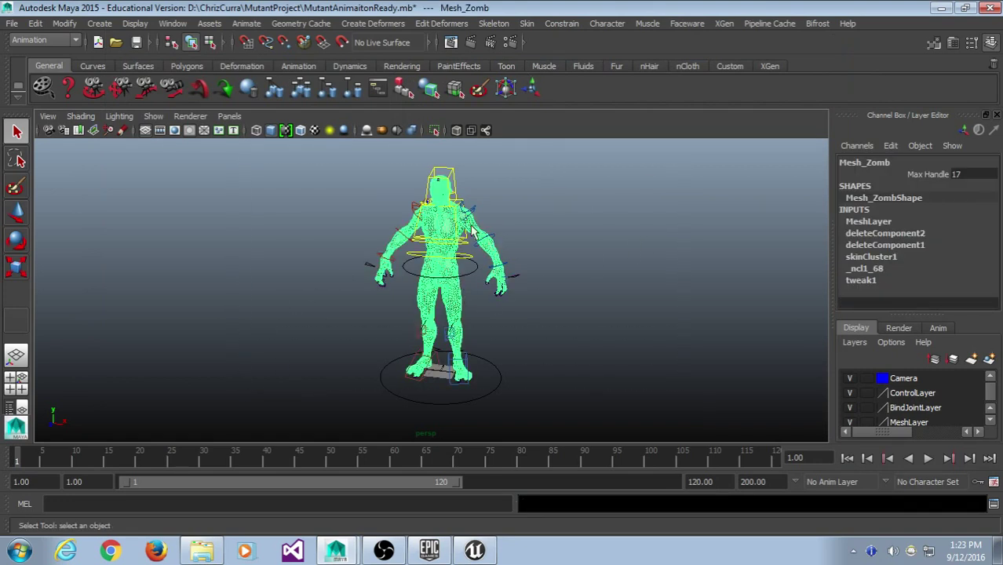
{"action": "left_click", "coordinate": [522, 187]}
- Restore the Bind_Hips joint selection and bring up the Reference Editor
{"action": "left_click_drag", "start_coordinate": [503, 197], "coordinate": [430, 165]}
{"action": "left_click", "coordinate": [551, 210]}
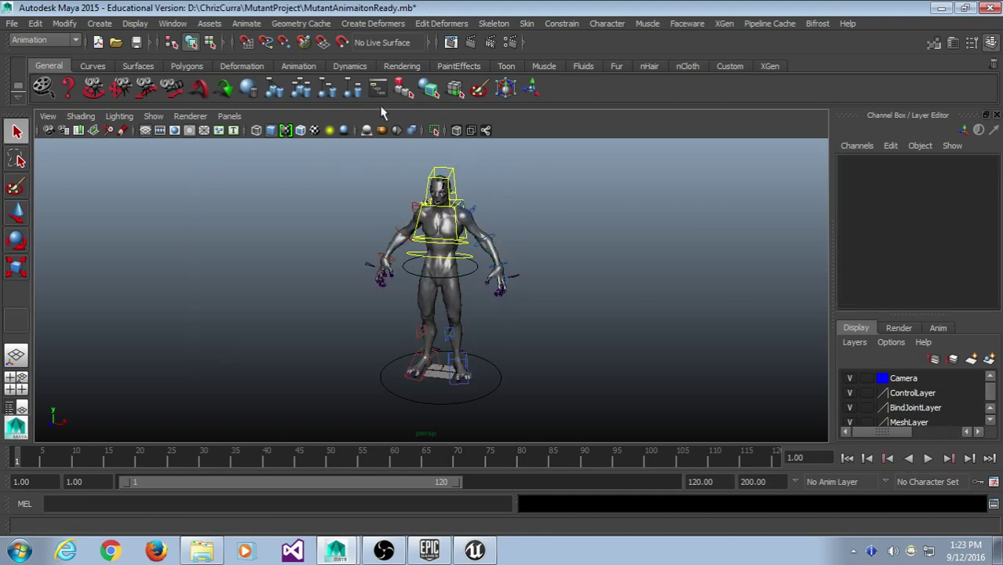
{"action": "key", "text": "ctrl+z"}
{"action": "left_click", "coordinate": [20, 26]}
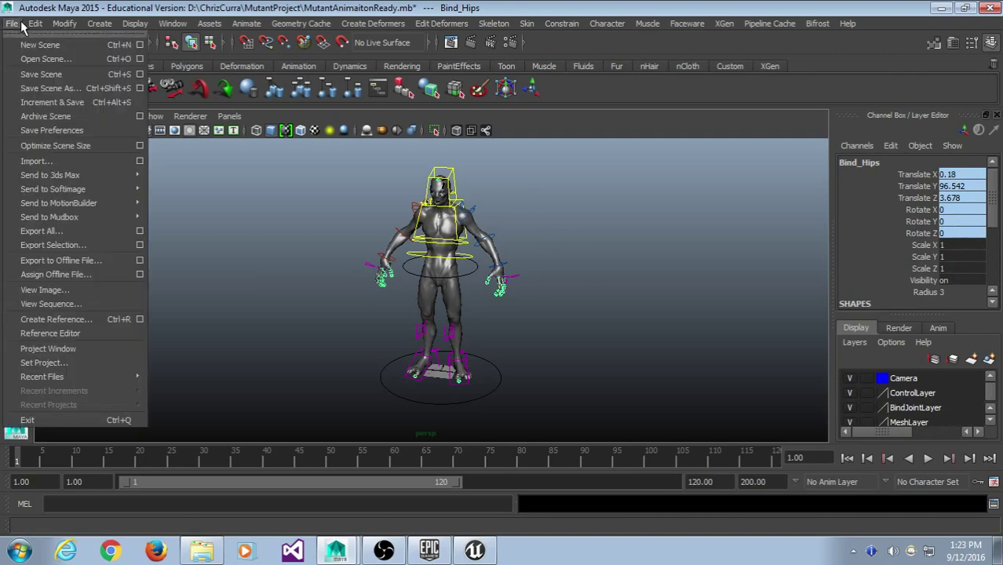
{"action": "left_click", "coordinate": [68, 333]}
- Reposition the Reference Editor and select the MutantRigRN reference
{"action": "left_click_drag", "start_coordinate": [394, 165], "coordinate": [223, 66]}
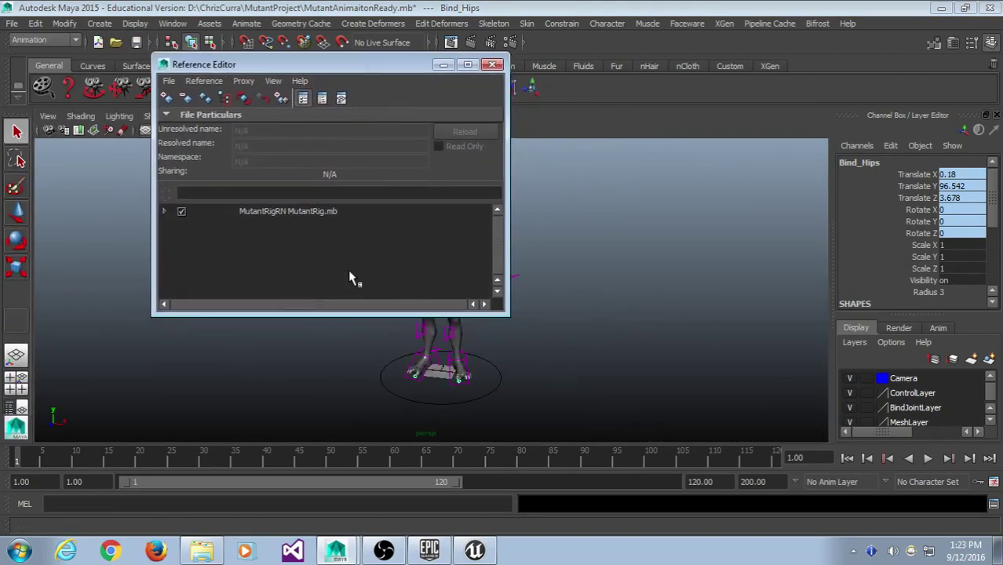
{"action": "left_click_drag", "start_coordinate": [153, 219], "coordinate": [157, 219]}
{"action": "left_click", "coordinate": [168, 211]}
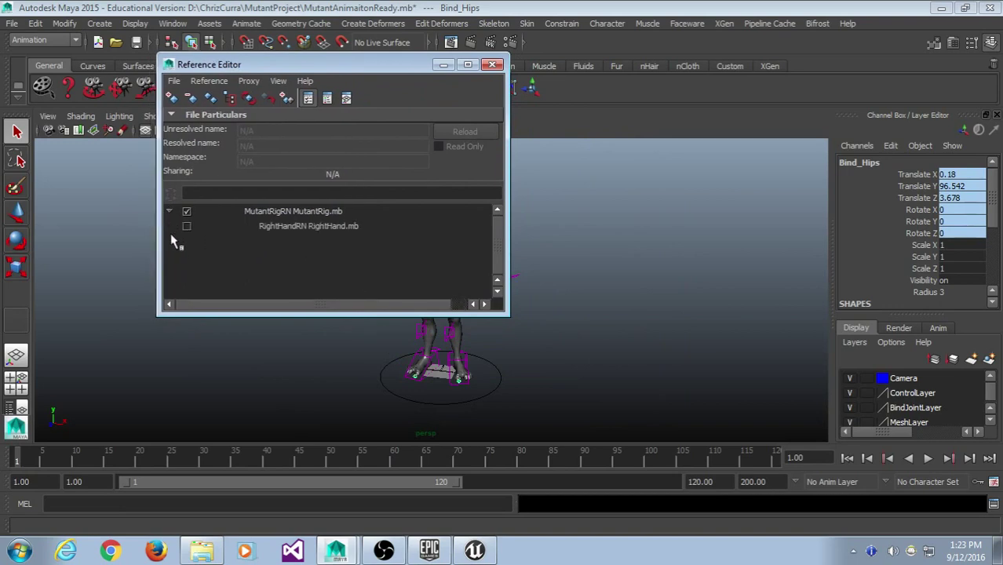
{"action": "left_click", "coordinate": [300, 212]}
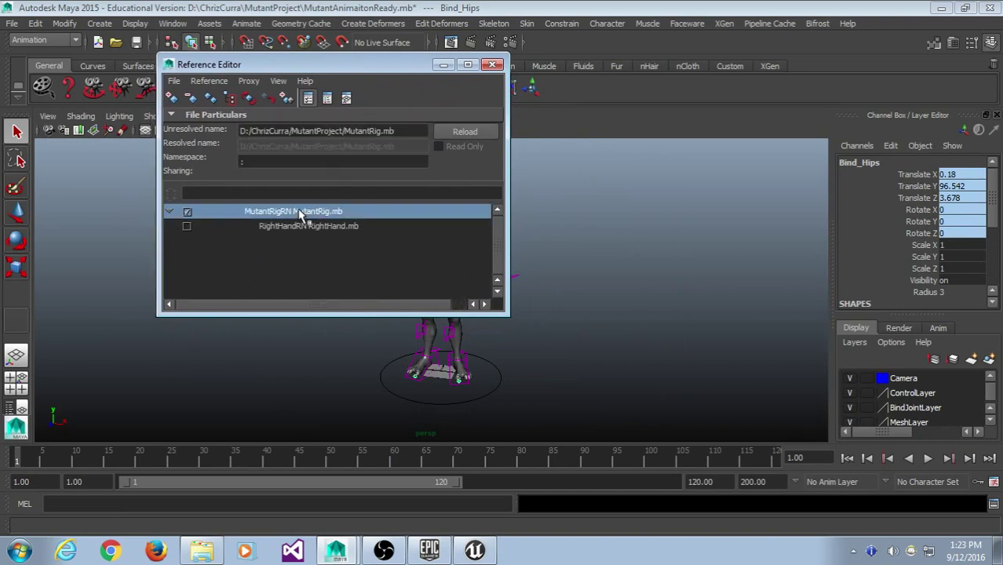
{"action": "right_click", "coordinate": [300, 213]}
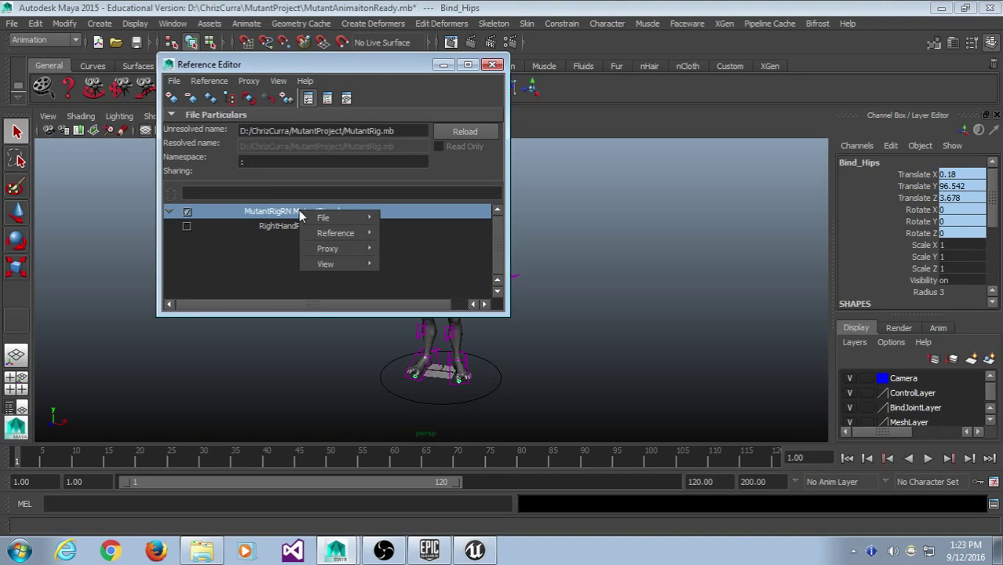
{"action": "left_click", "coordinate": [251, 264]}
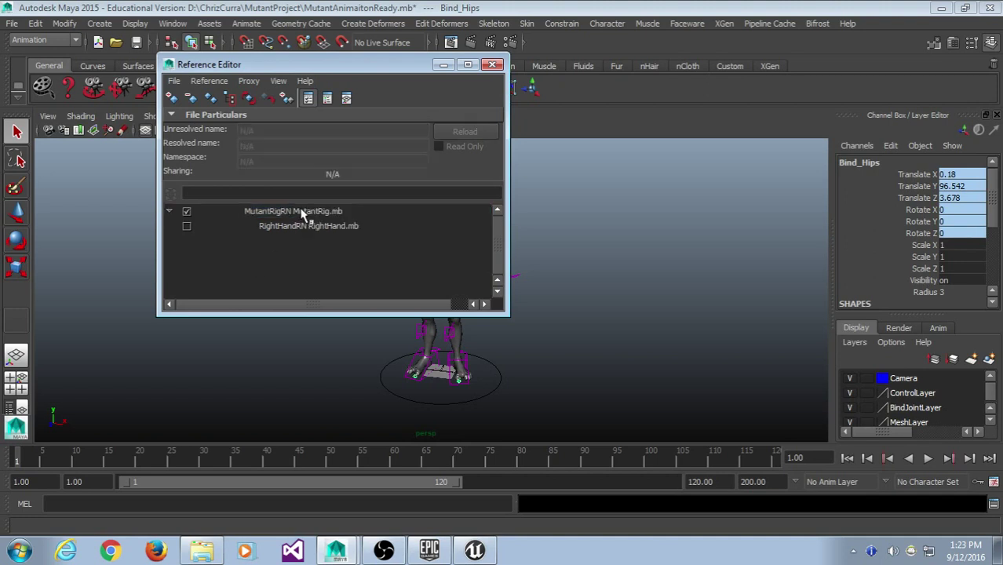
{"action": "left_click", "coordinate": [294, 213]}
{"action": "left_click", "coordinate": [169, 212]}
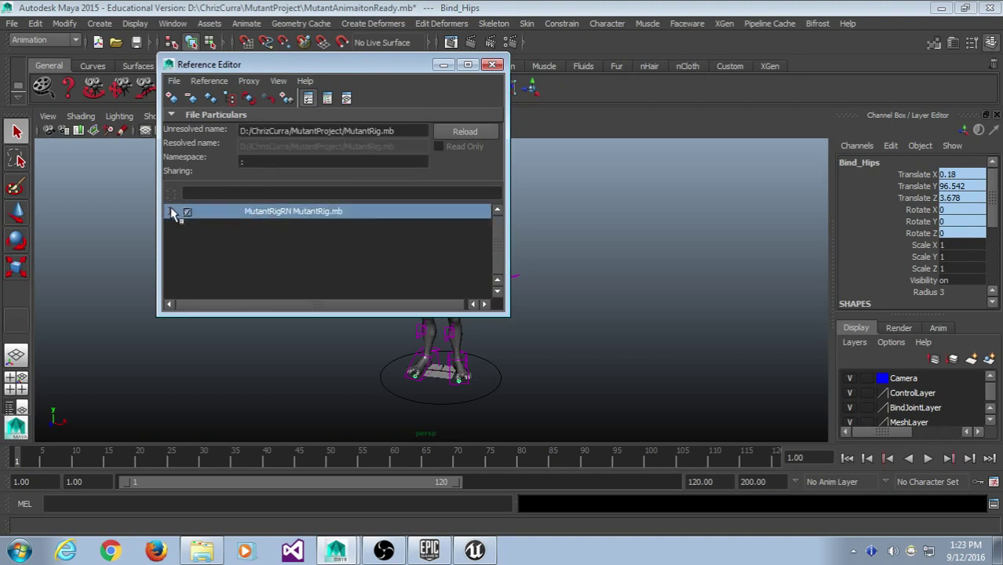
- Import MutantRigRN's objects from the reference, close the editor, and select Mesh_Zomb
{"action": "right_click", "coordinate": [307, 212]}
{"action": "mouse_move", "coordinate": [343, 236]}
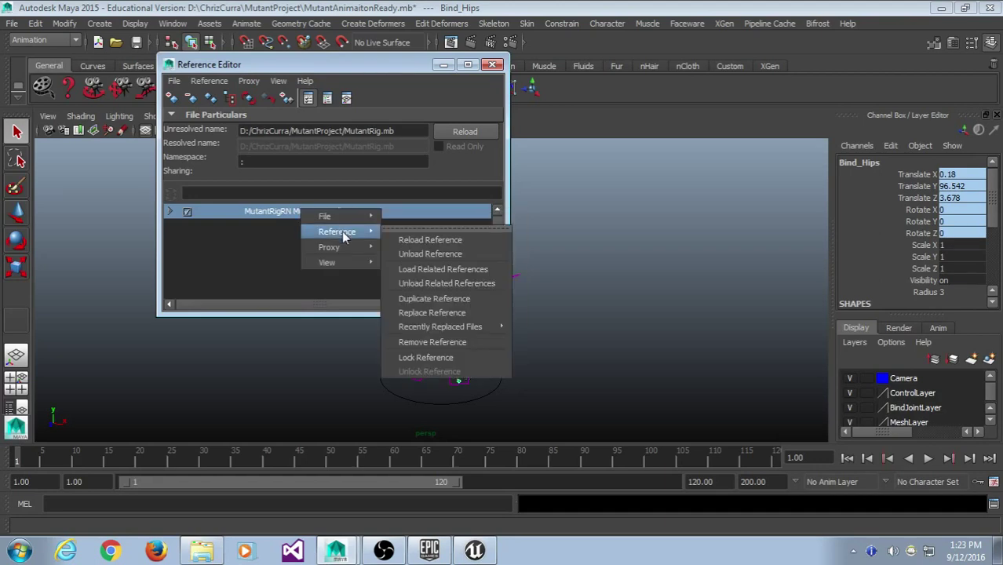
{"action": "mouse_move", "coordinate": [350, 217]}
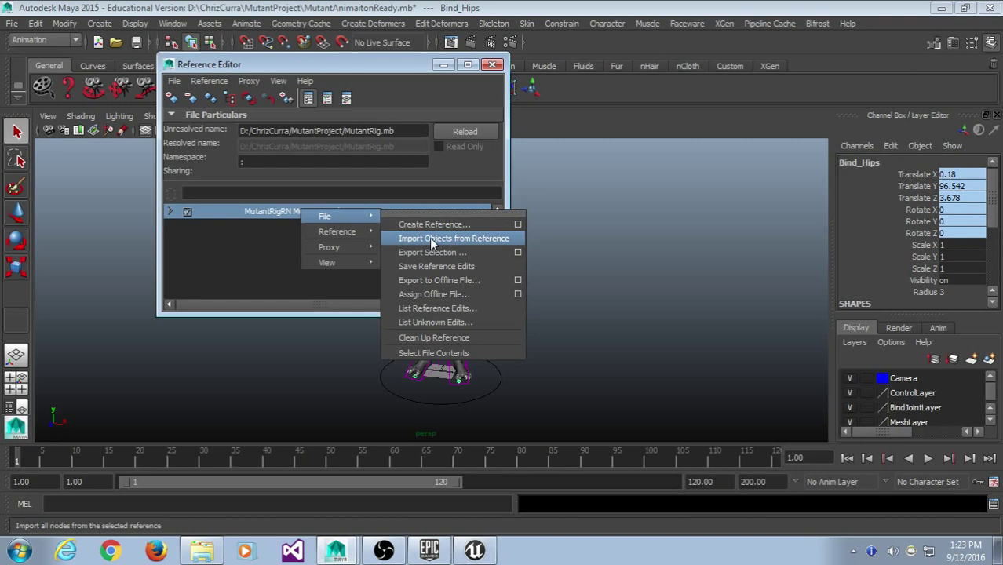
{"action": "left_click", "coordinate": [430, 237]}
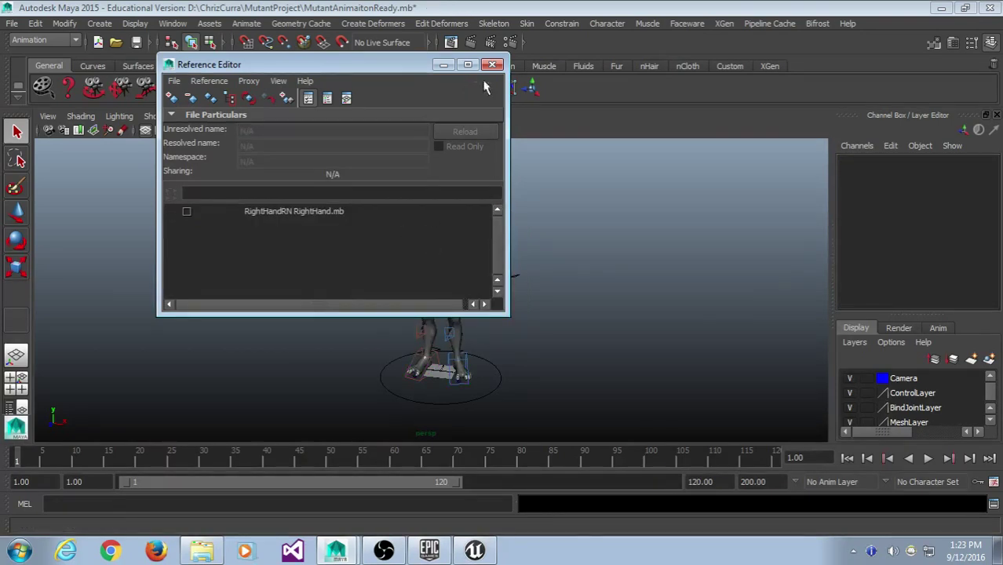
{"action": "left_click", "coordinate": [492, 65]}
{"action": "left_click", "coordinate": [463, 294]}
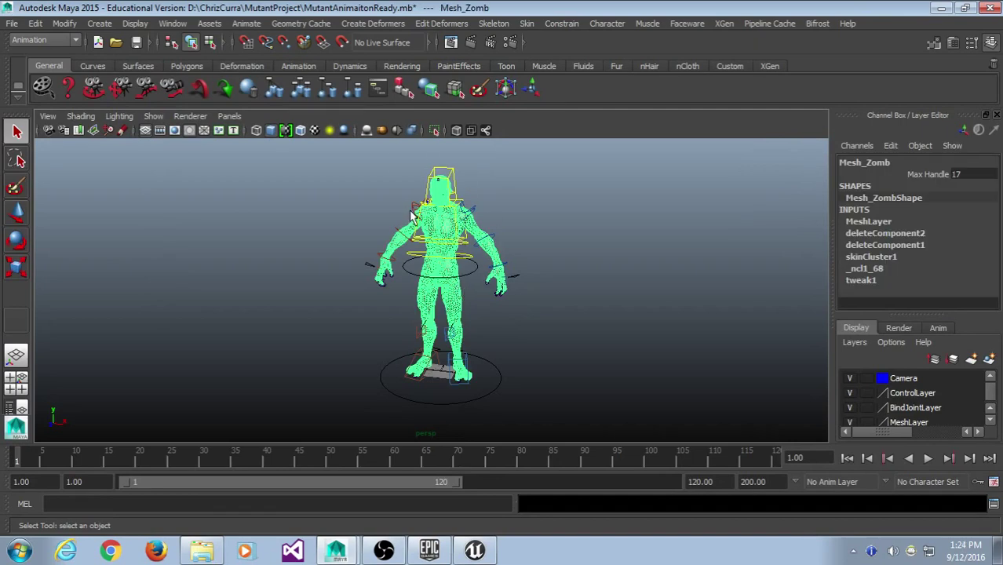
- Review the remaining RightHandRN reference in the Reference Editor, then close it
{"action": "left_click", "coordinate": [524, 153]}
{"action": "left_click", "coordinate": [11, 22]}
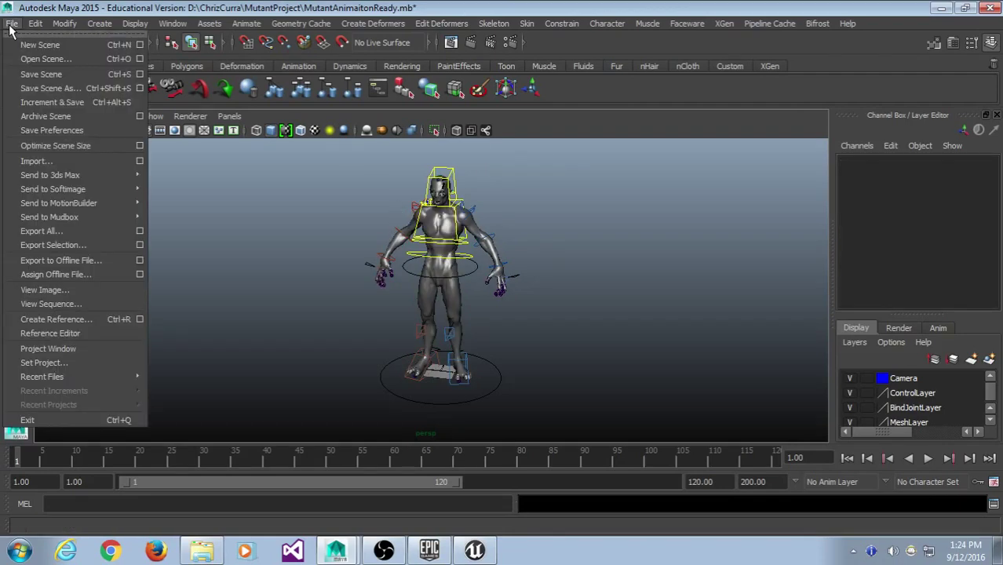
{"action": "left_click", "coordinate": [66, 333]}
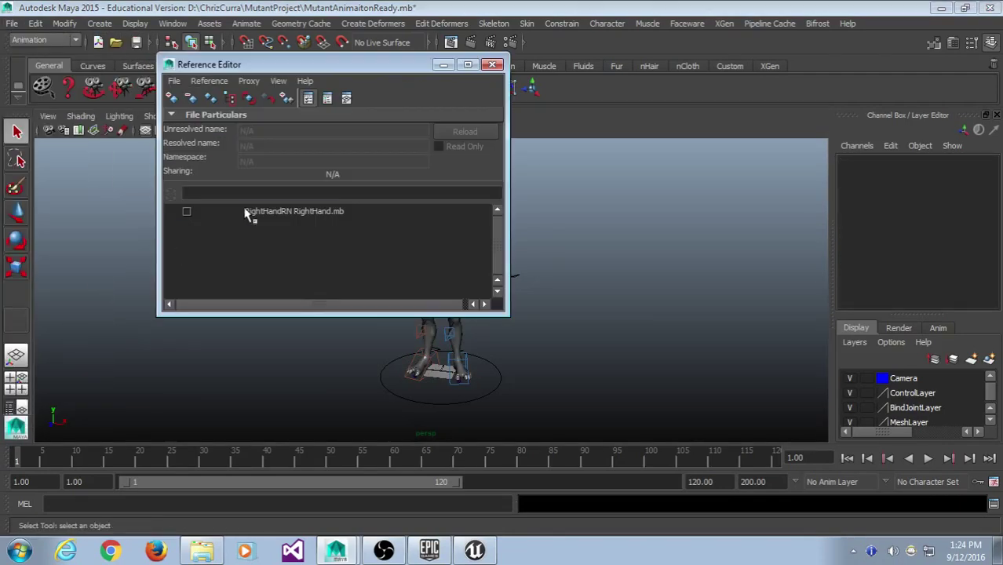
{"action": "left_click", "coordinate": [252, 212]}
{"action": "right_click", "coordinate": [252, 216]}
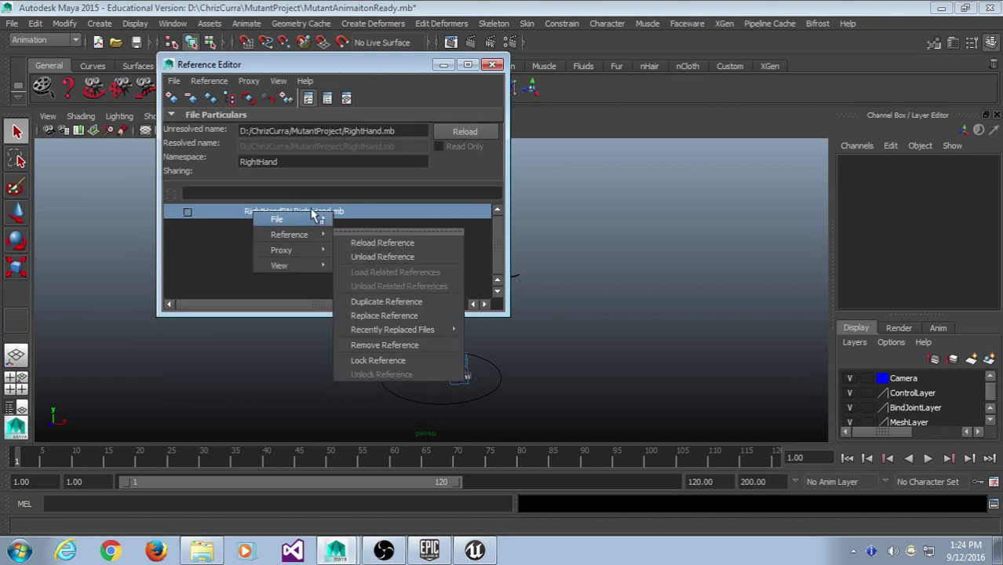
{"action": "mouse_move", "coordinate": [286, 218]}
{"action": "left_click", "coordinate": [497, 64]}
{"action": "left_click", "coordinate": [497, 65]}
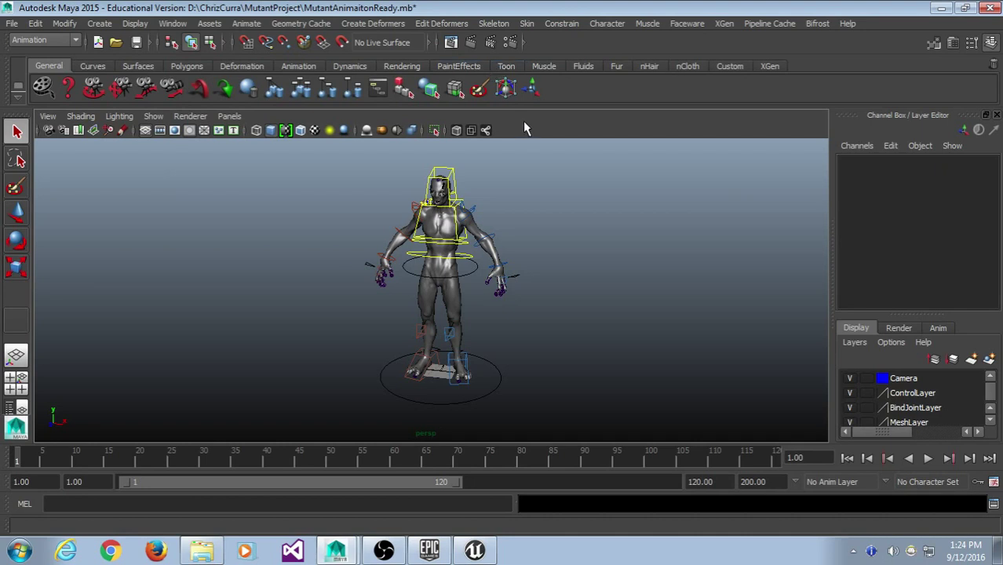
- Run Edit > Delete All by Type > Non-Deformer History on the scene
{"action": "left_click", "coordinate": [35, 23]}
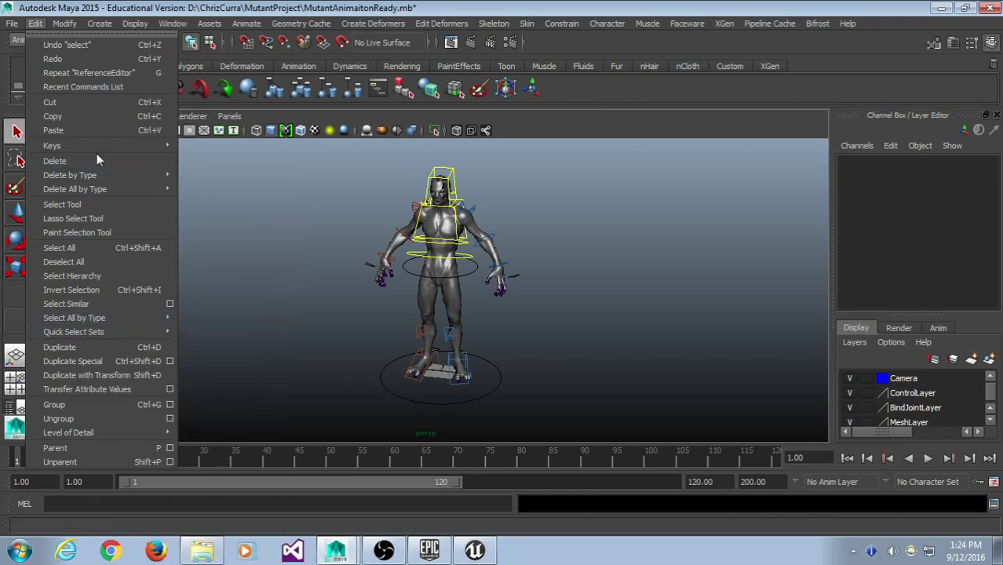
{"action": "mouse_move", "coordinate": [103, 190]}
{"action": "left_click", "coordinate": [223, 156]}
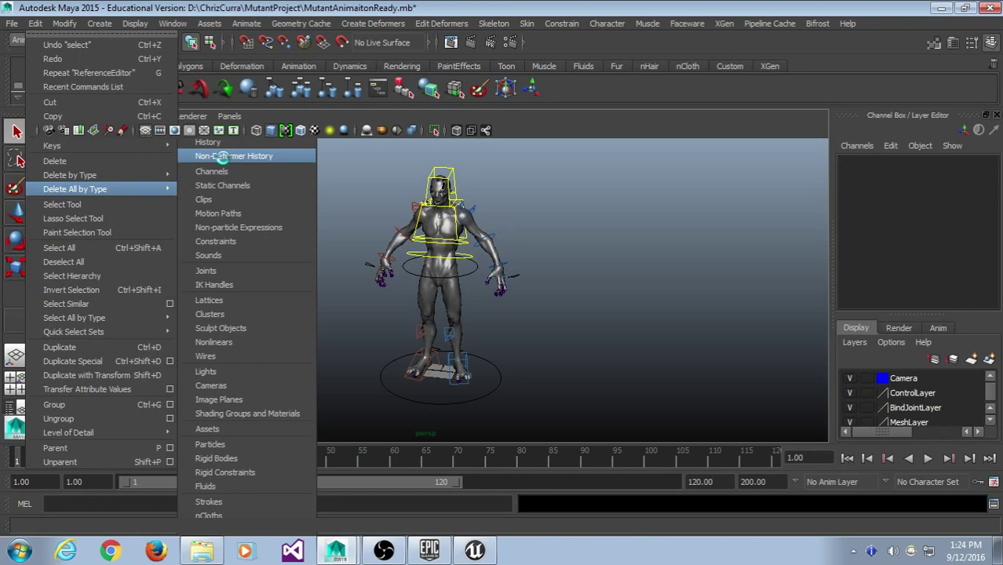
{"action": "left_click", "coordinate": [11, 23]}
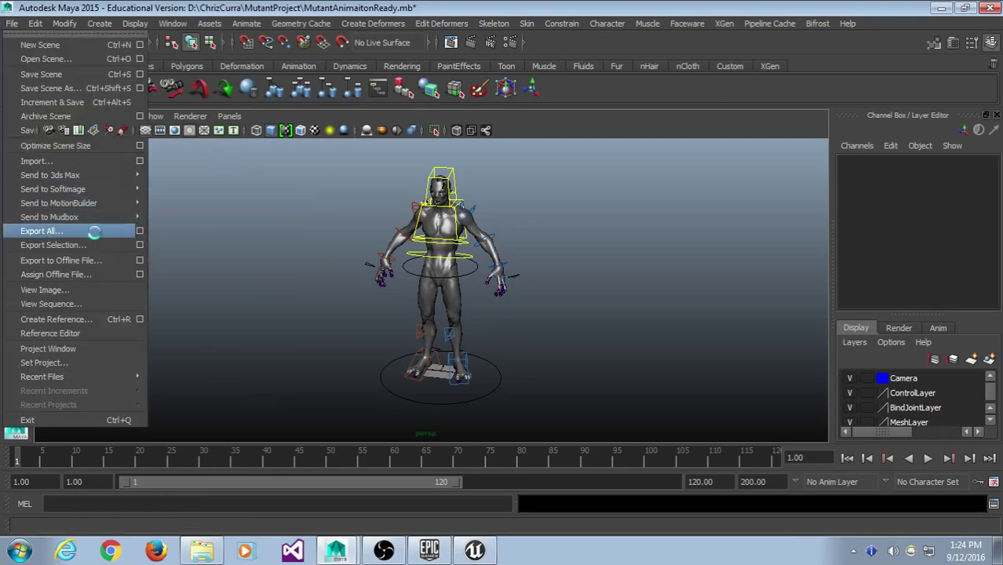
- Export All over Mutant2Unreal.fbx and close the Mismatched Morph Target Geometry warnings
{"action": "left_click", "coordinate": [95, 232]}
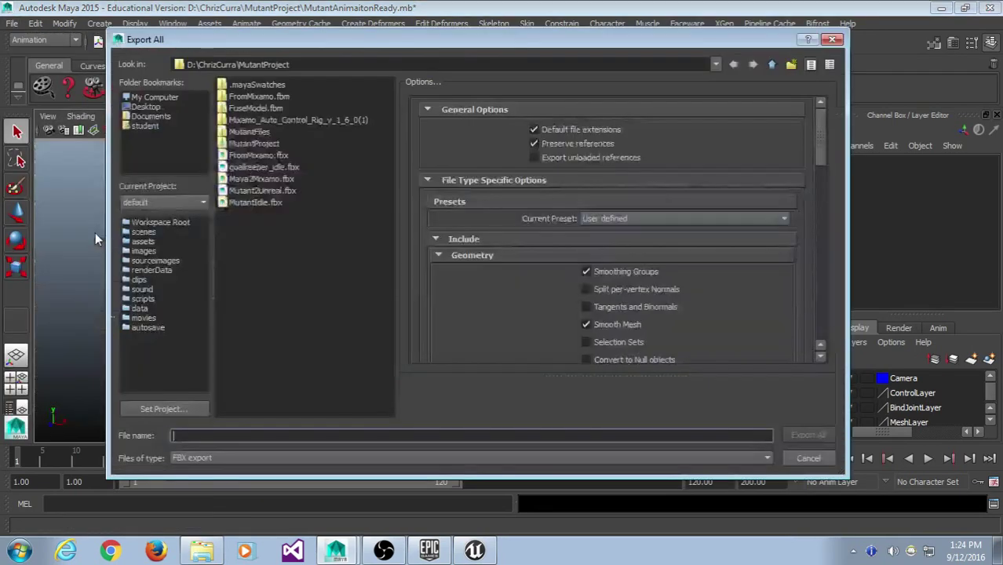
{"action": "left_click", "coordinate": [292, 192]}
{"action": "scroll", "coordinate": [789, 306], "scroll_direction": "down", "scroll_amount": 10}
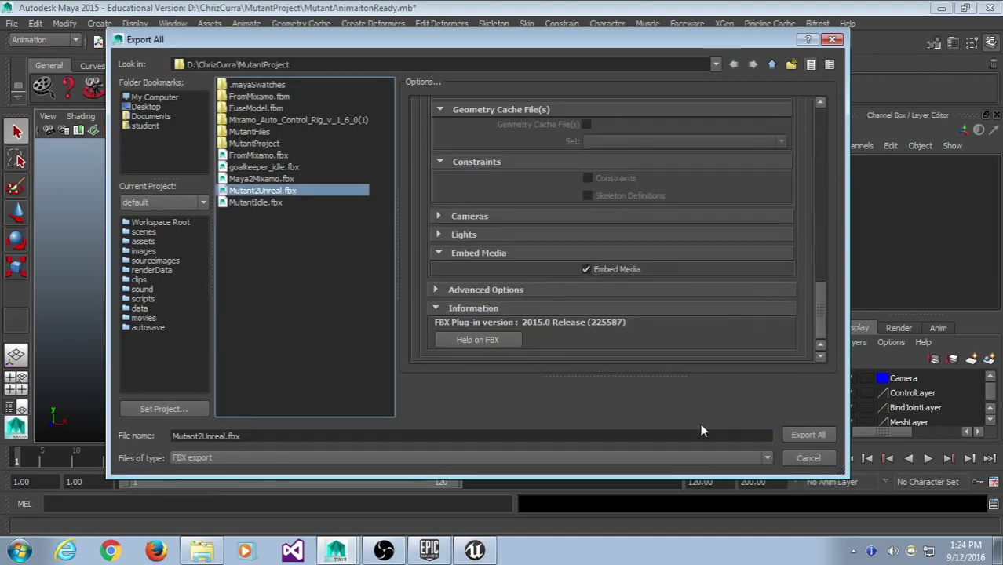
{"action": "left_click", "coordinate": [790, 436]}
{"action": "left_click", "coordinate": [459, 276]}
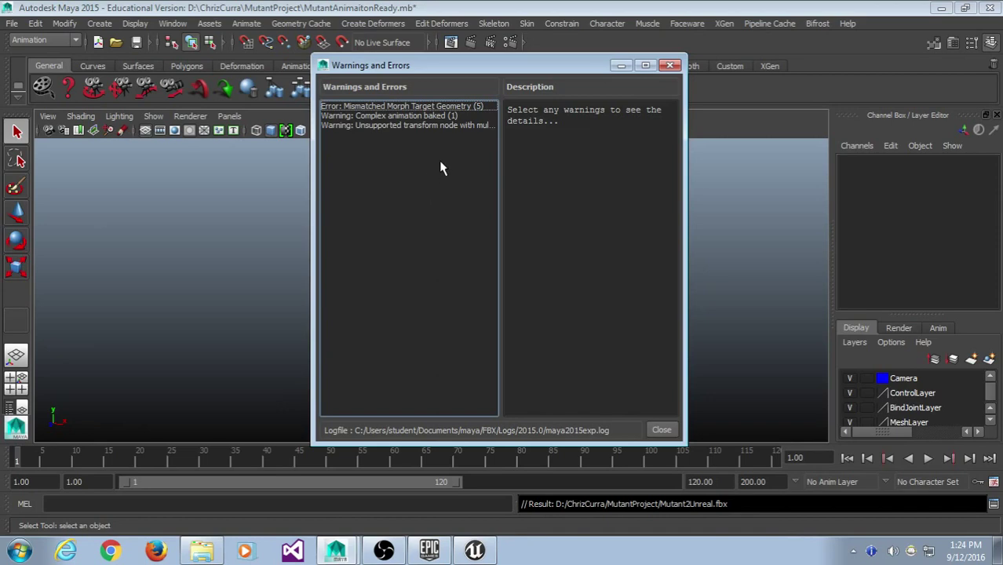
{"action": "left_click", "coordinate": [444, 105]}
{"action": "left_click", "coordinate": [669, 65]}
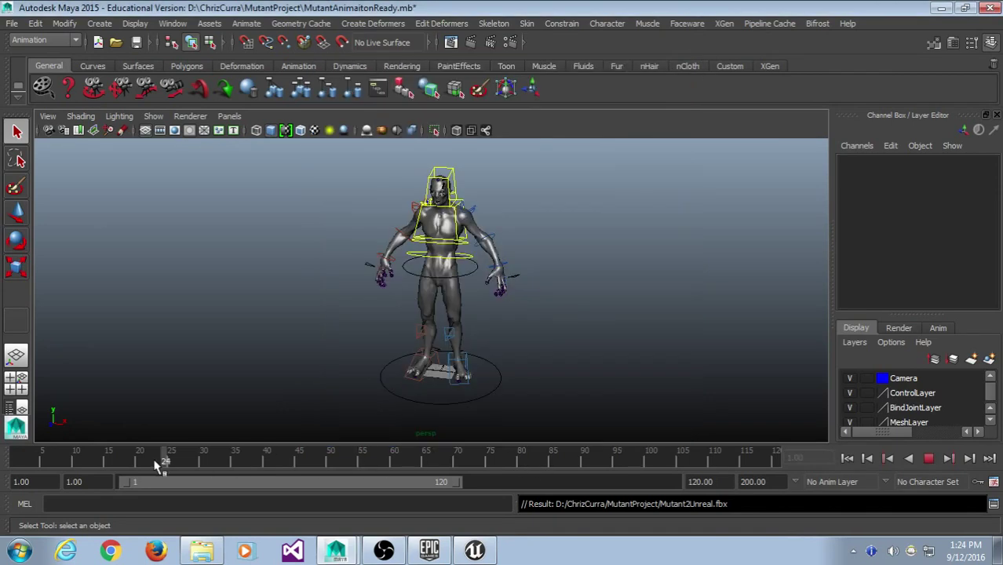
- Open MutantRig.mb, choosing Don't Save for the current scene
{"action": "scroll", "coordinate": [591, 288], "scroll_direction": "up", "scroll_amount": 5}
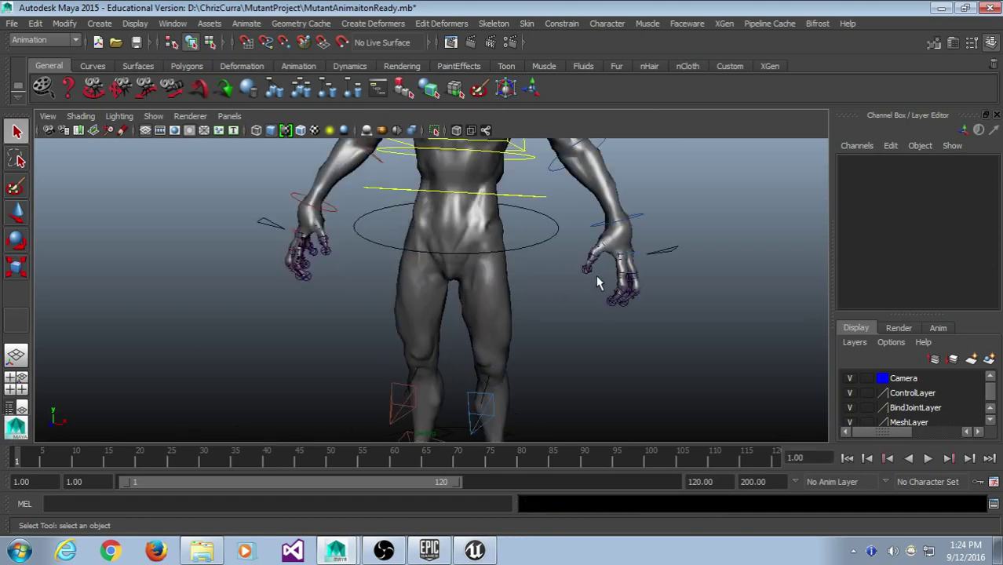
{"action": "scroll", "coordinate": [598, 281], "scroll_direction": "down", "scroll_amount": 5}
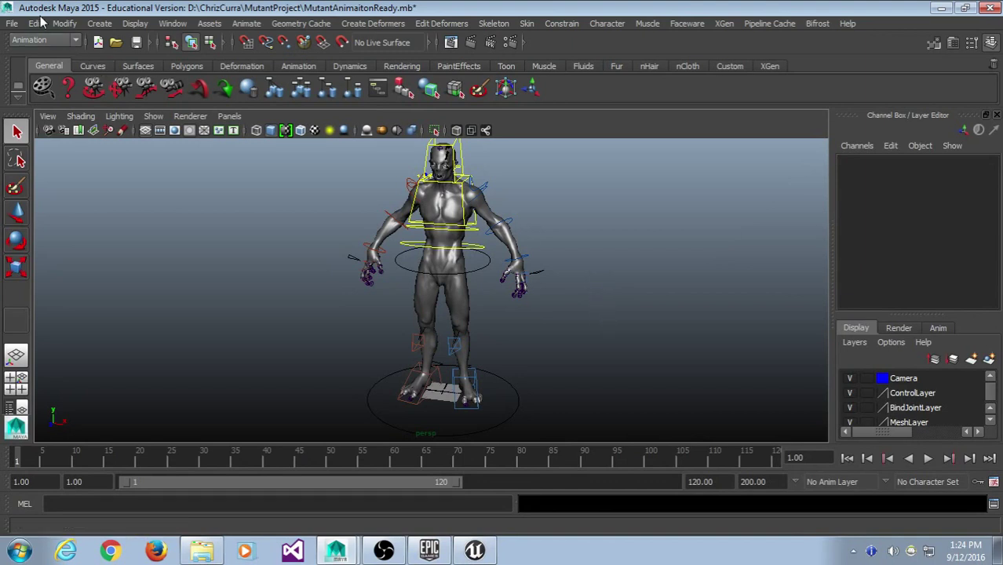
{"action": "left_click", "coordinate": [465, 225]}
{"action": "left_click", "coordinate": [490, 217]}
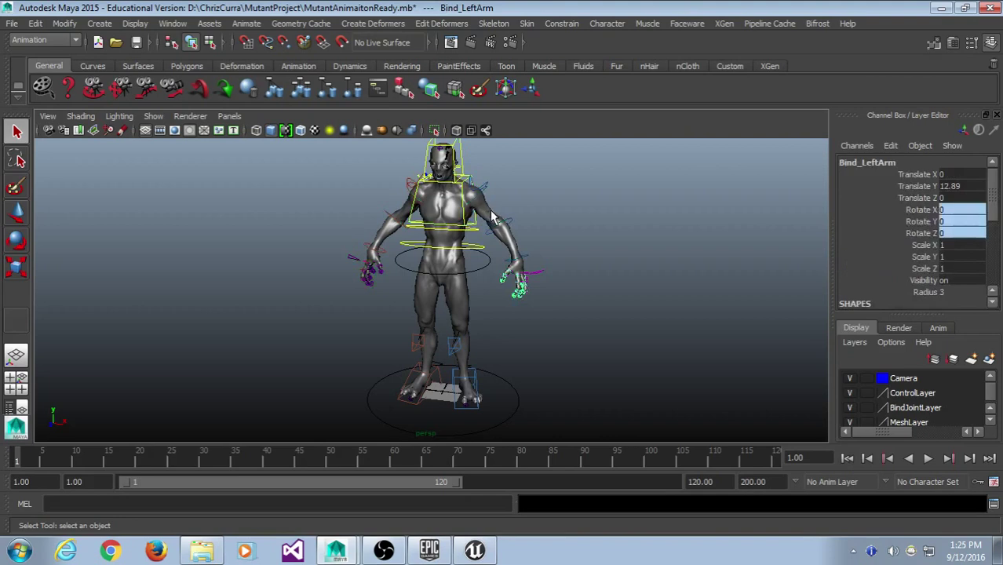
{"action": "left_click", "coordinate": [12, 23]}
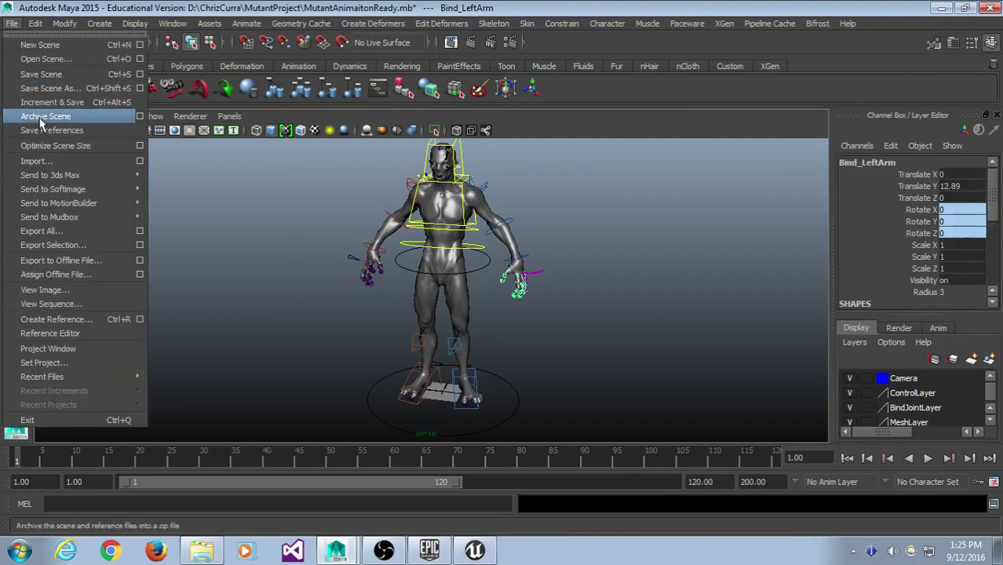
{"action": "left_click", "coordinate": [68, 61]}
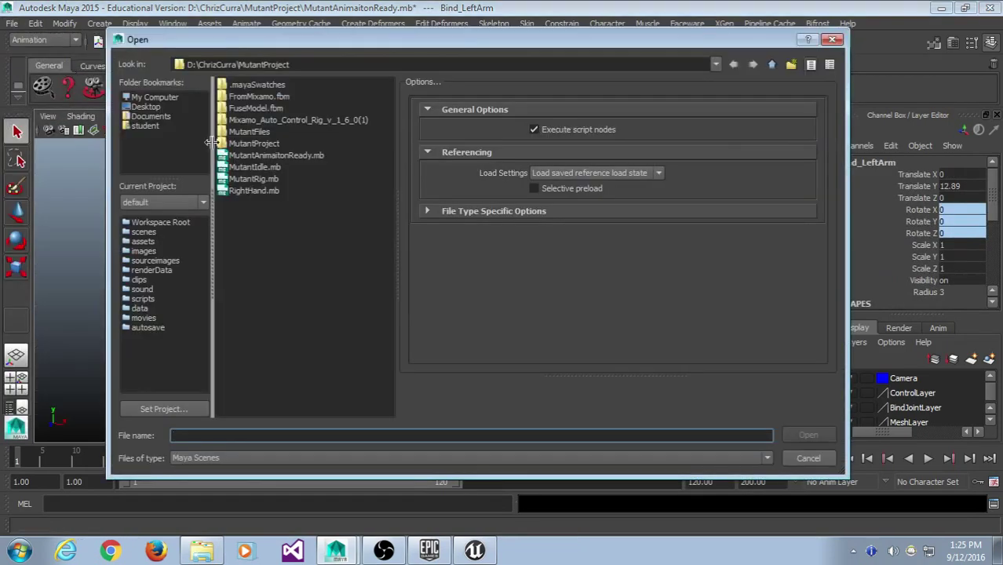
{"action": "left_click", "coordinate": [259, 179]}
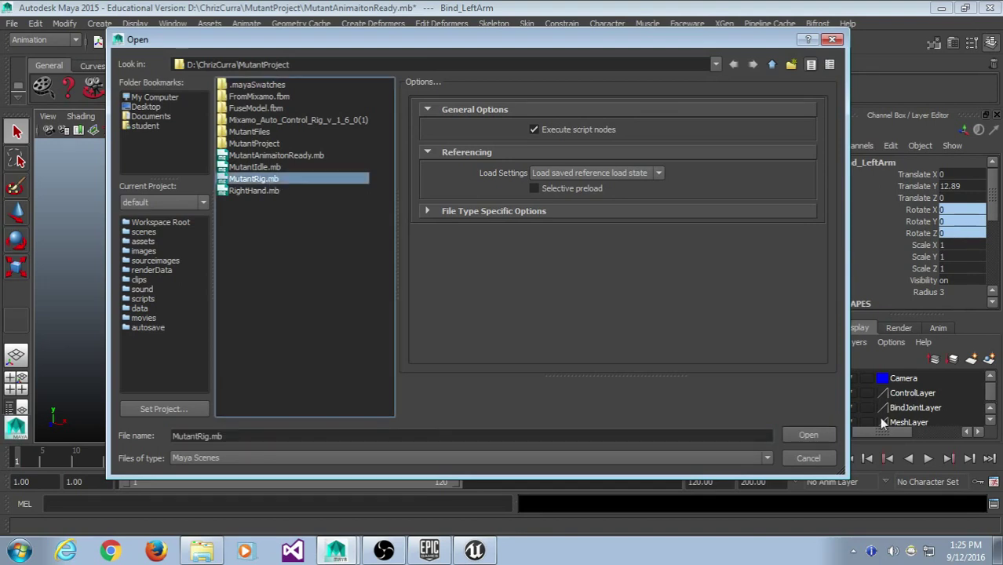
{"action": "left_click", "coordinate": [822, 435]}
{"action": "left_click", "coordinate": [506, 280]}
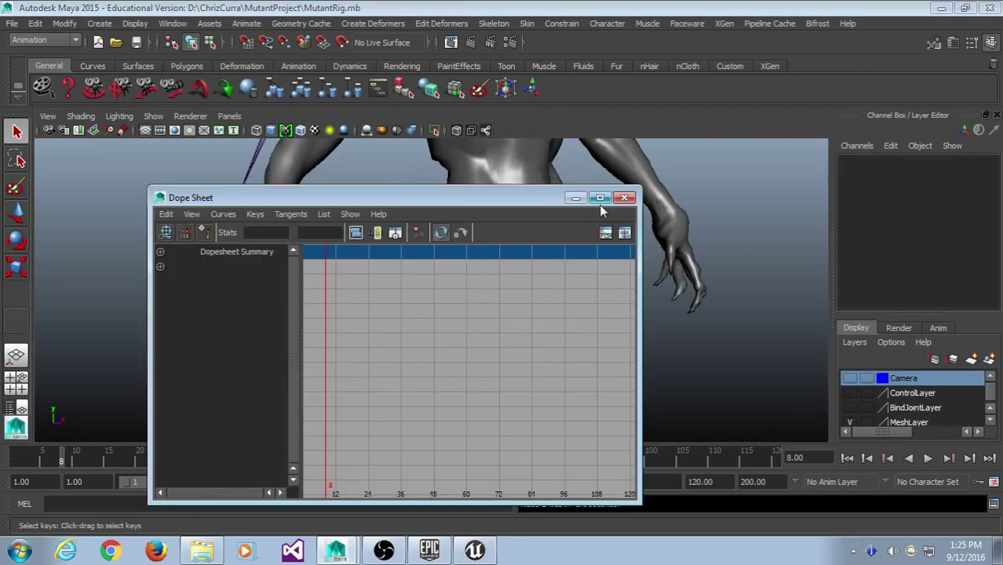
- Close the Dope Sheet, face the character front-on, and play then stop the hand animation
{"action": "left_click", "coordinate": [624, 197]}
{"action": "scroll", "coordinate": [555, 222], "scroll_direction": "down", "scroll_amount": 5}
{"action": "left_click", "coordinate": [487, 248]}
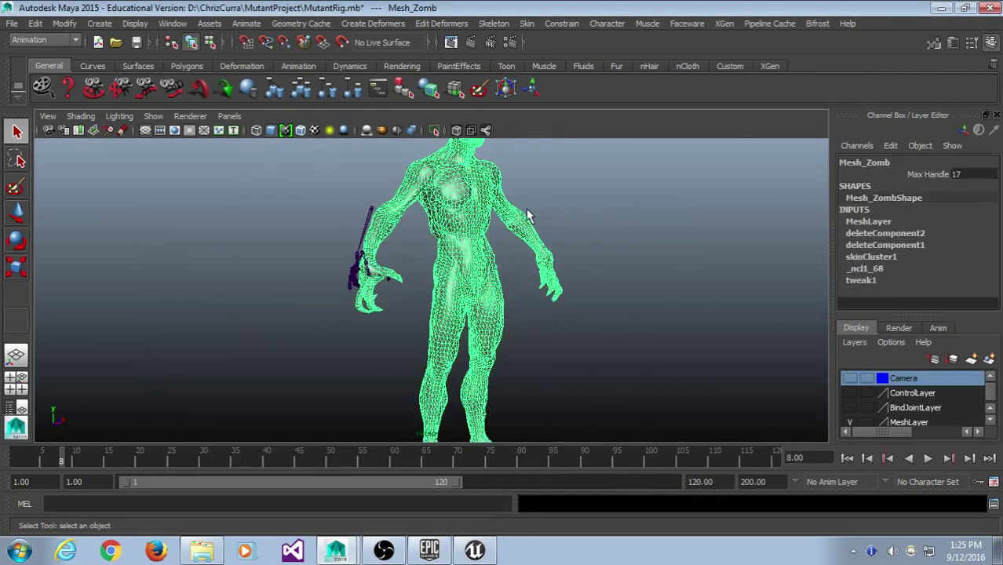
{"action": "left_click_drag", "start_coordinate": [530, 217], "coordinate": [354, 436], "text": "alt"}
{"action": "key", "text": "alt+v"}
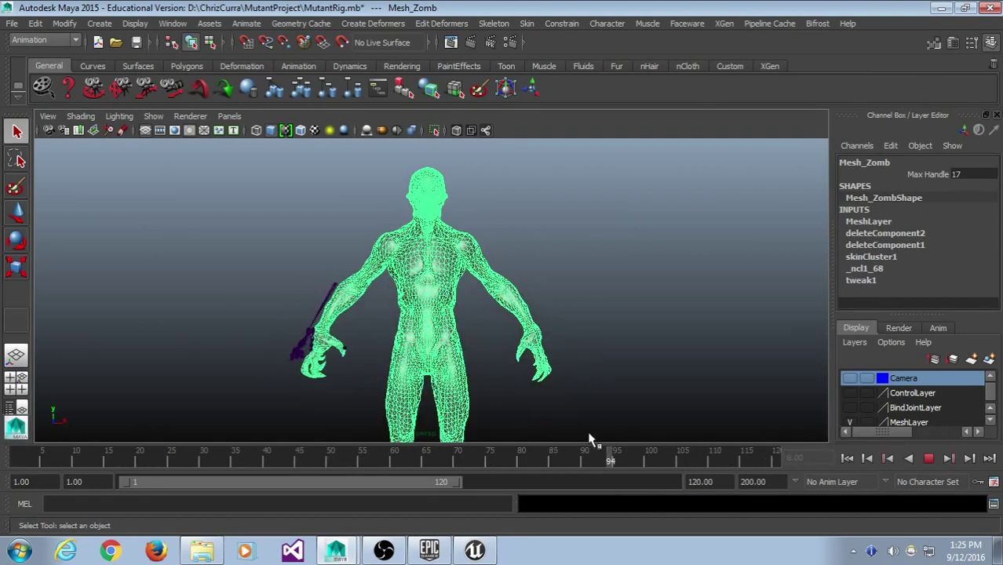
{"action": "key", "text": "alt+shift+v"}
{"action": "key", "text": "alt+v"}
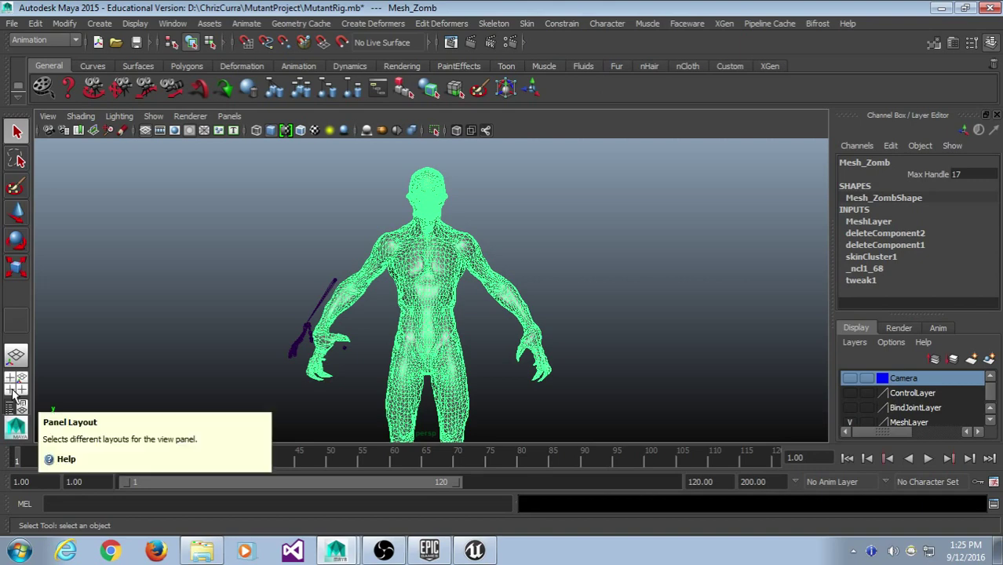
{"action": "left_click", "coordinate": [12, 22]}
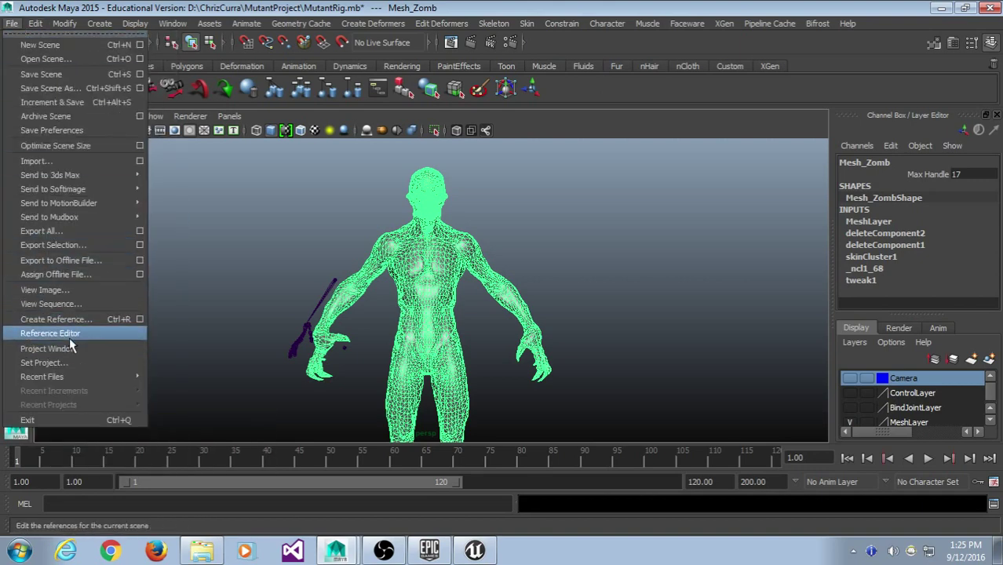
- Uncheck RightHandRN (RightHand.mb) in the Reference Editor to unload the purple prop
{"action": "left_click", "coordinate": [68, 333]}
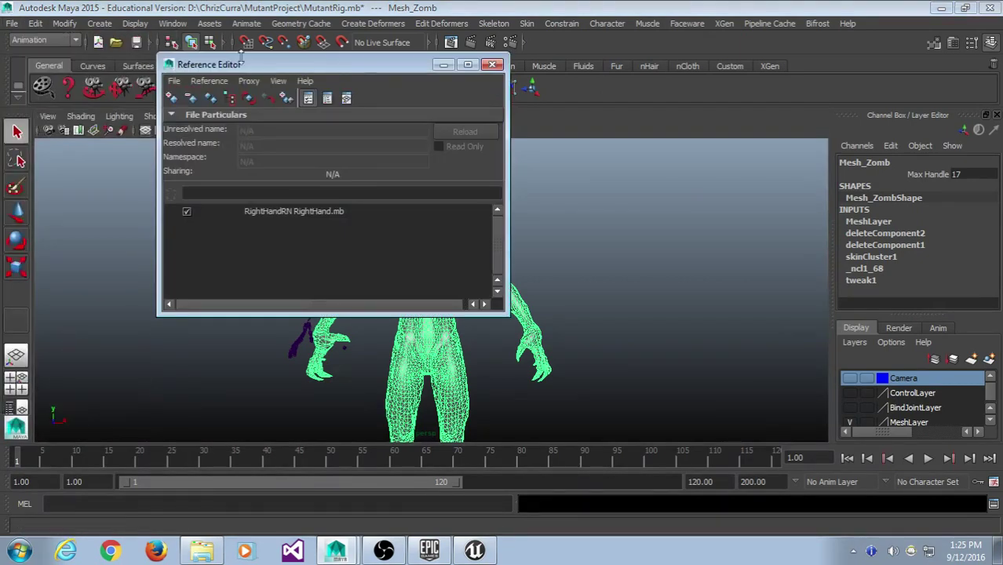
{"action": "left_click_drag", "start_coordinate": [243, 64], "coordinate": [264, 75]}
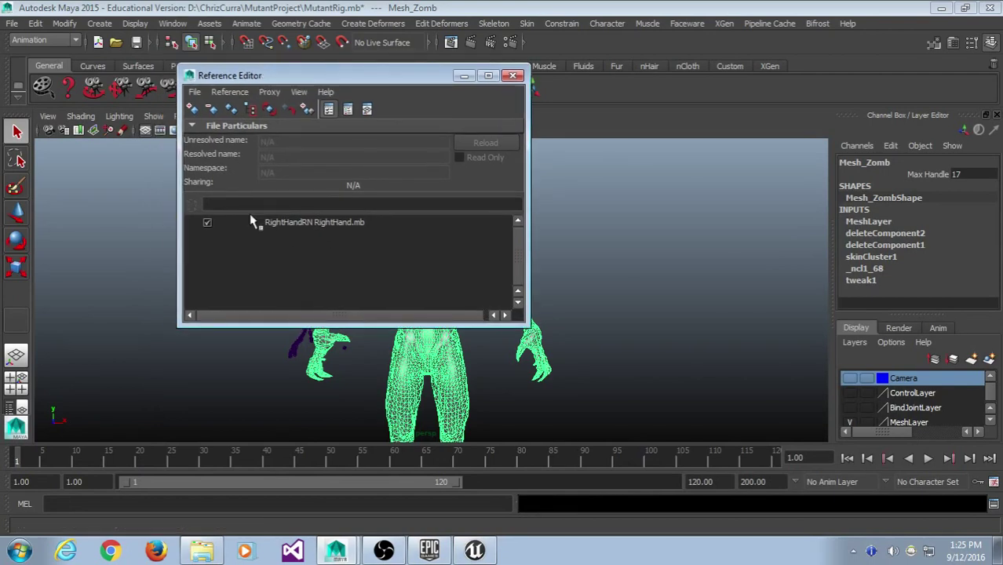
{"action": "left_click", "coordinate": [208, 223]}
{"action": "left_click", "coordinate": [513, 75]}
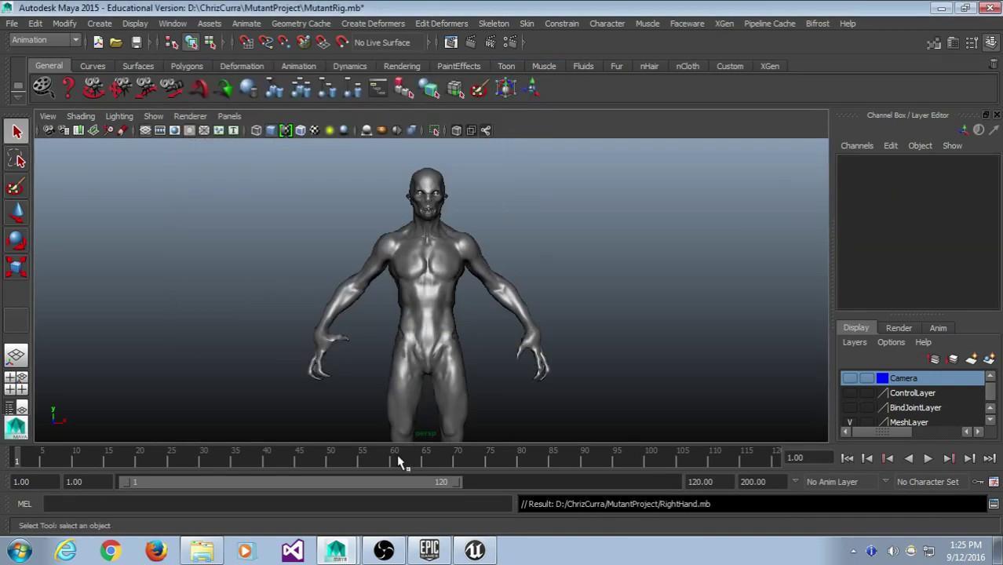
- Select Mesh_Zomb and delete its non-deformer history, leaving skinCluster1, _ncl1_68 and tweak1
{"action": "scroll", "coordinate": [391, 235], "scroll_direction": "up", "scroll_amount": 5}
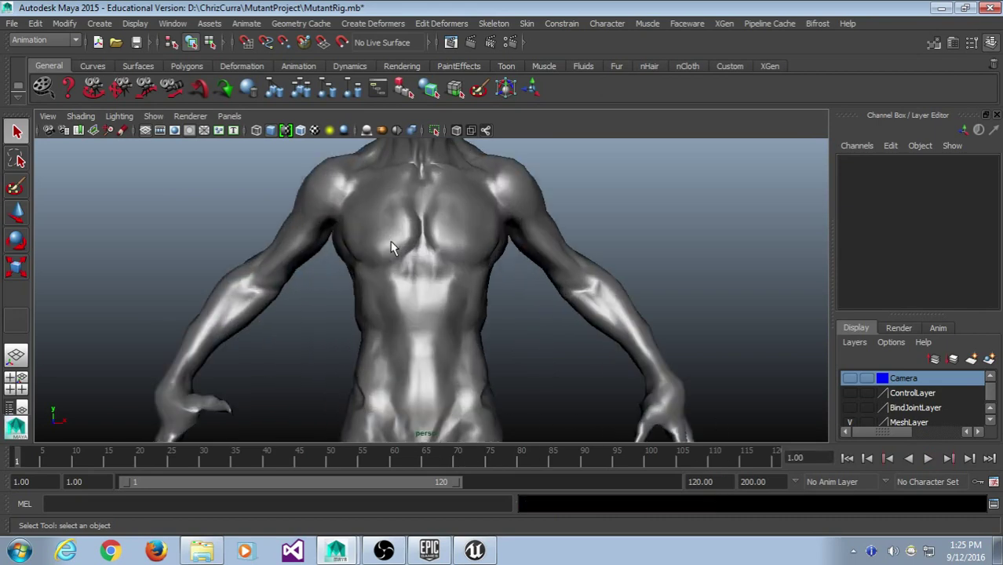
{"action": "left_click", "coordinate": [460, 232]}
{"action": "scroll", "coordinate": [457, 232], "scroll_direction": "down", "scroll_amount": 3}
{"action": "left_click", "coordinate": [508, 232]}
{"action": "left_click", "coordinate": [501, 236]}
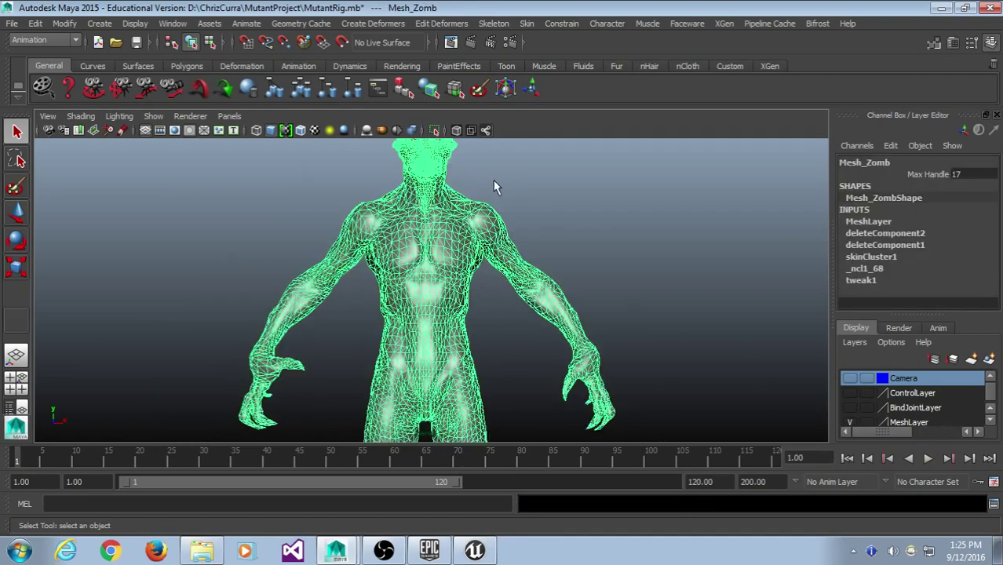
{"action": "left_click", "coordinate": [509, 202]}
{"action": "left_click", "coordinate": [502, 232]}
{"action": "left_click", "coordinate": [35, 23]}
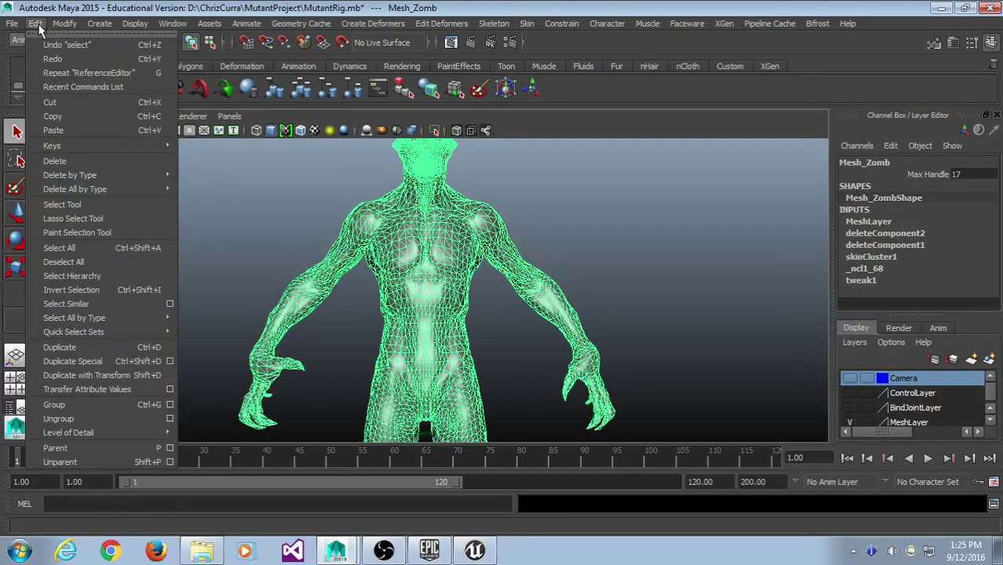
{"action": "mouse_move", "coordinate": [60, 178]}
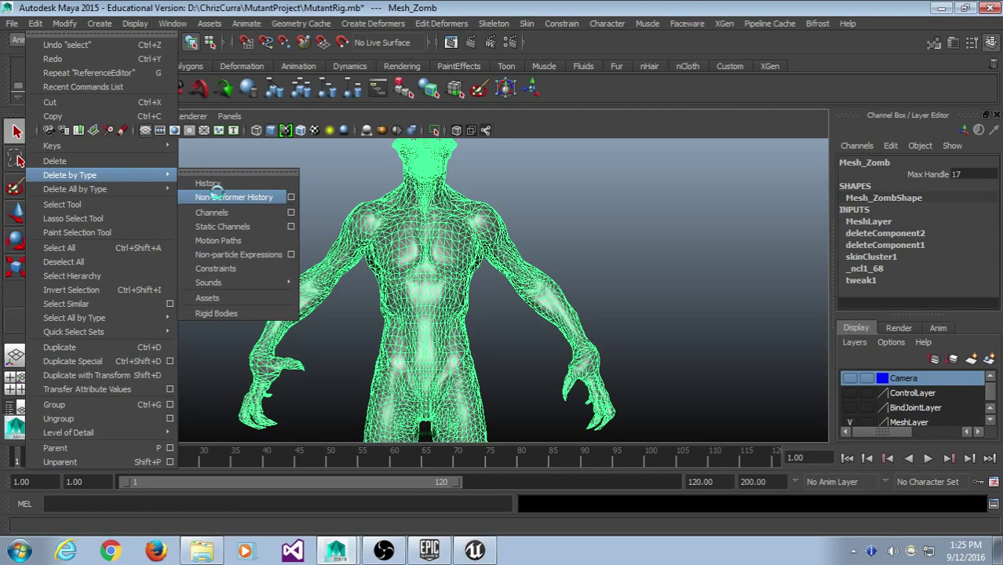
{"action": "left_click", "coordinate": [217, 193]}
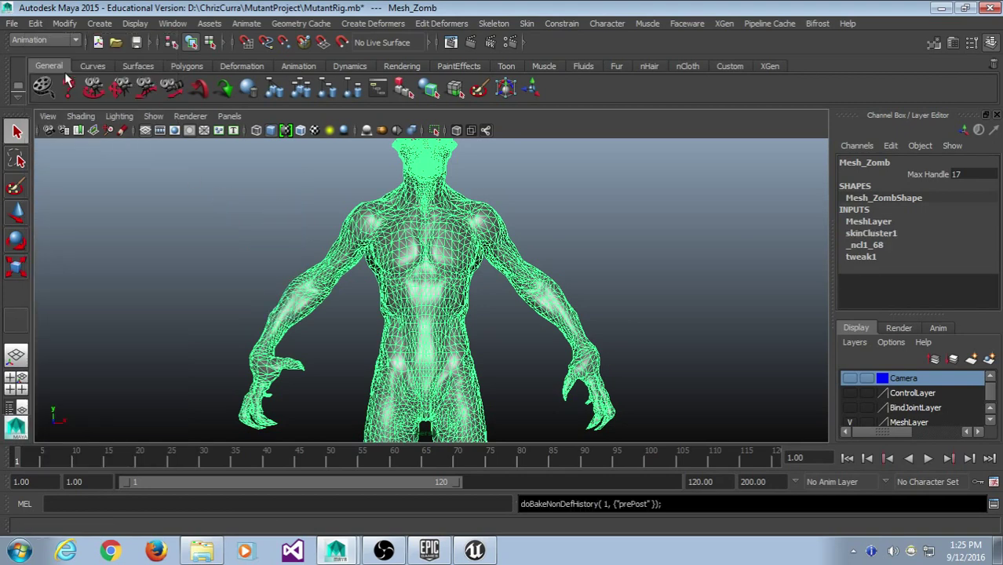
{"action": "left_click", "coordinate": [9, 24]}
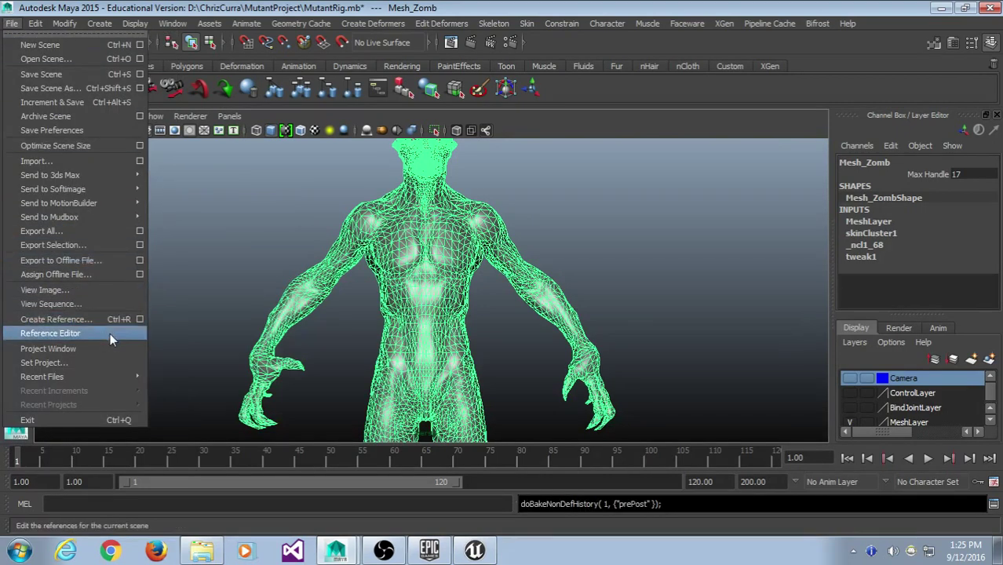
- Export All to Mutant2Unreal.fbx and confirm replacing the existing file
{"action": "left_click", "coordinate": [108, 232]}
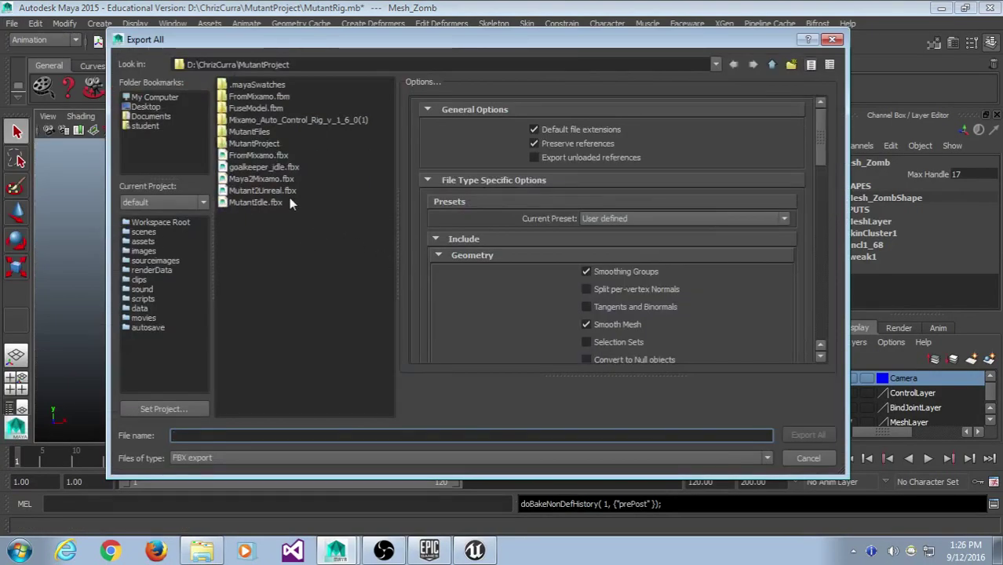
{"action": "left_click", "coordinate": [287, 191]}
{"action": "scroll", "coordinate": [690, 352], "scroll_direction": "down", "scroll_amount": 20}
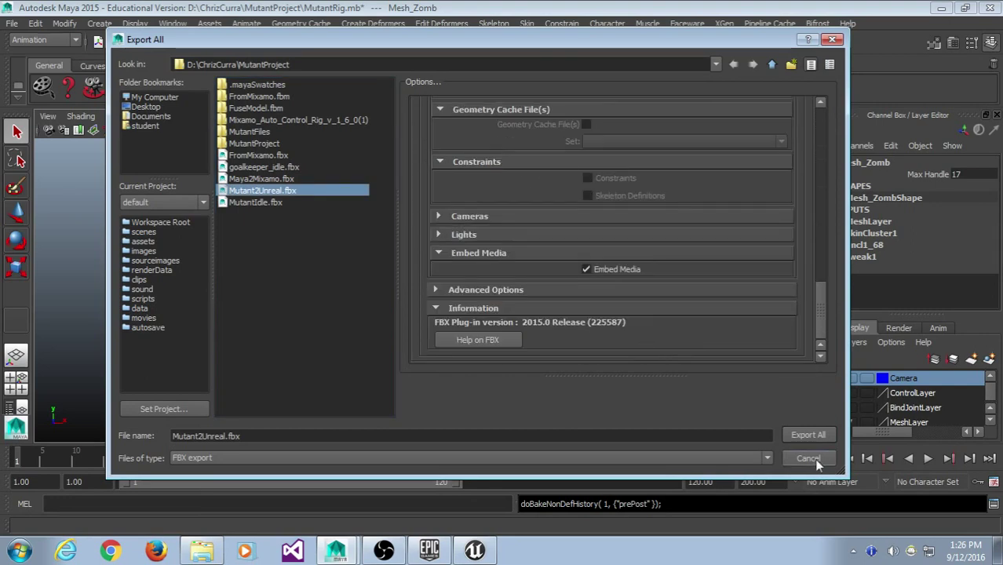
{"action": "left_click", "coordinate": [809, 437]}
{"action": "left_click", "coordinate": [430, 278]}
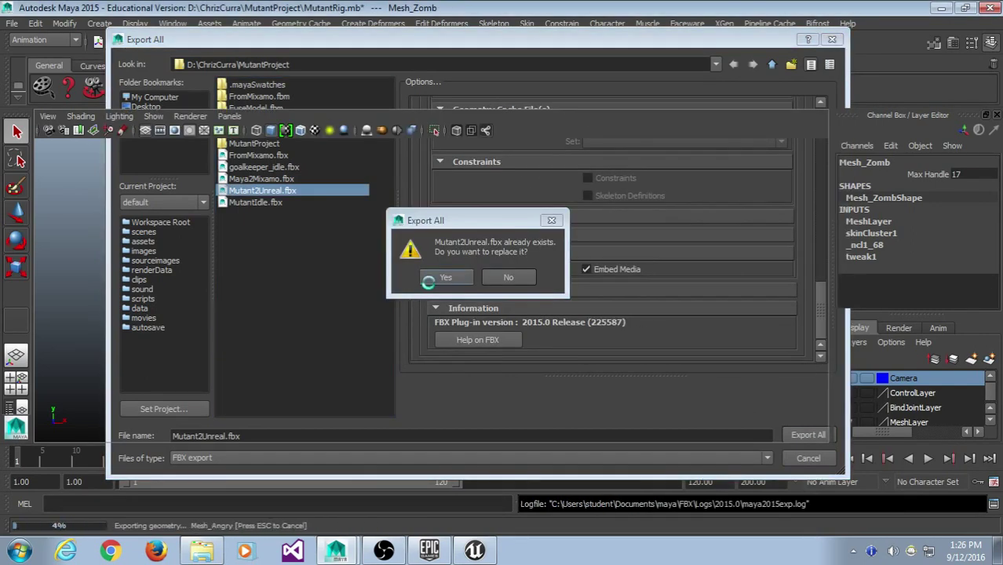
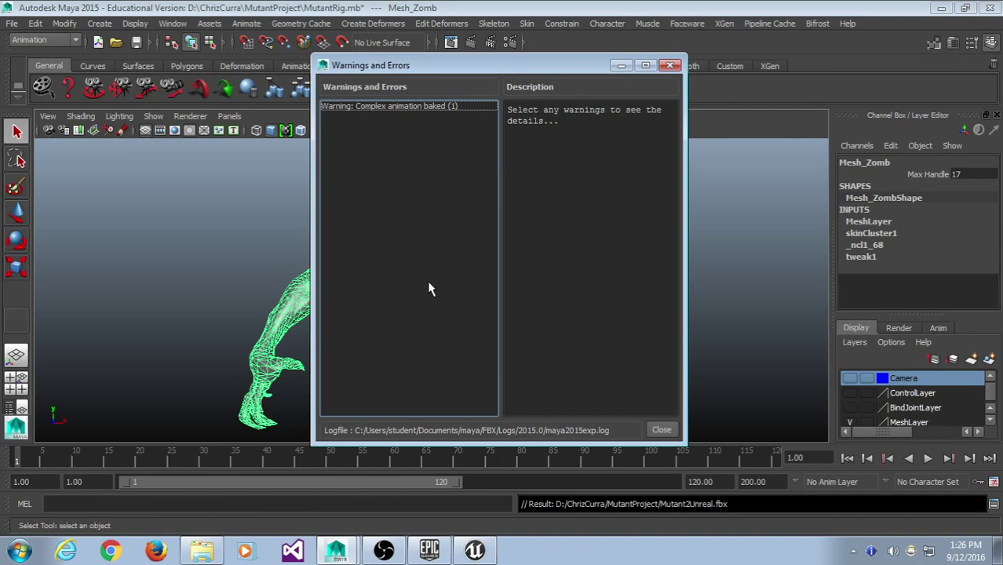
- Close the export warnings and review the rig's file references in the Reference Editor
{"action": "left_click", "coordinate": [670, 65]}
{"action": "left_click", "coordinate": [573, 149]}
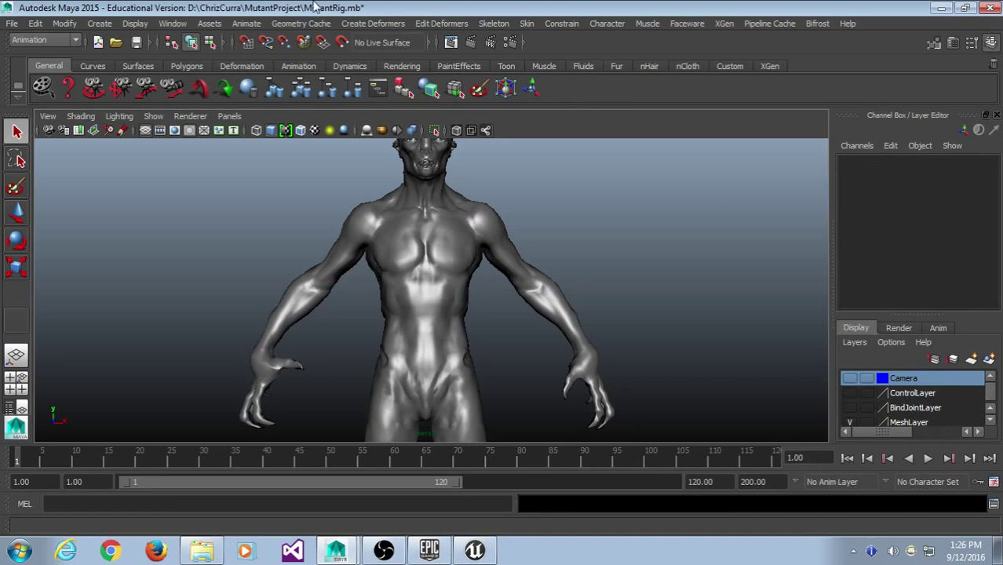
{"action": "left_click", "coordinate": [501, 226]}
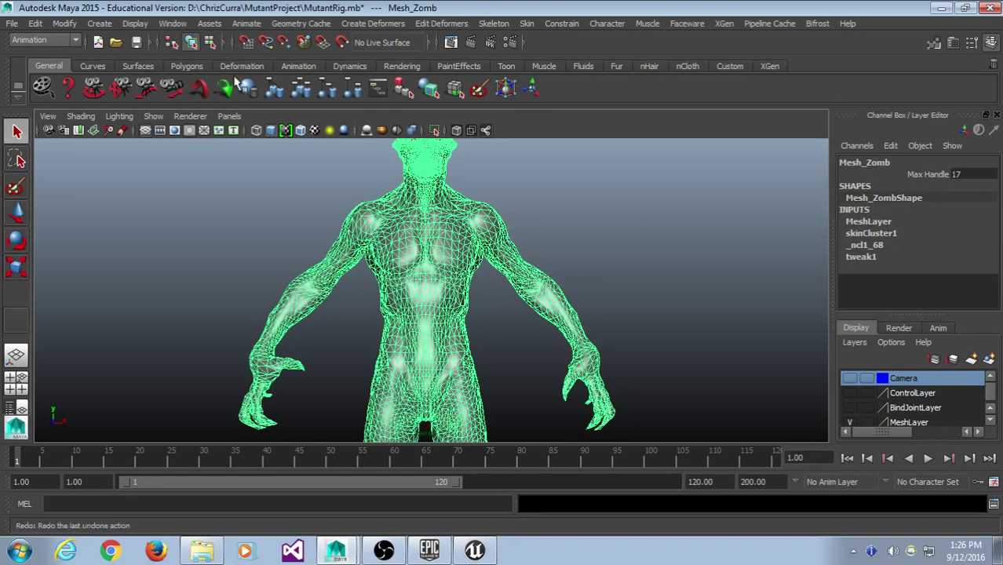
{"action": "left_click", "coordinate": [13, 23]}
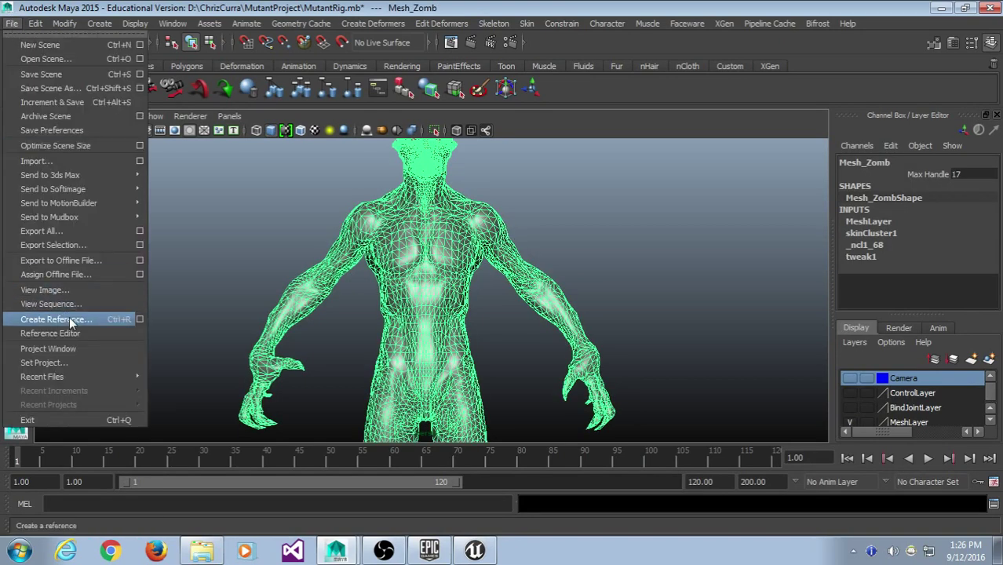
{"action": "left_click", "coordinate": [66, 334]}
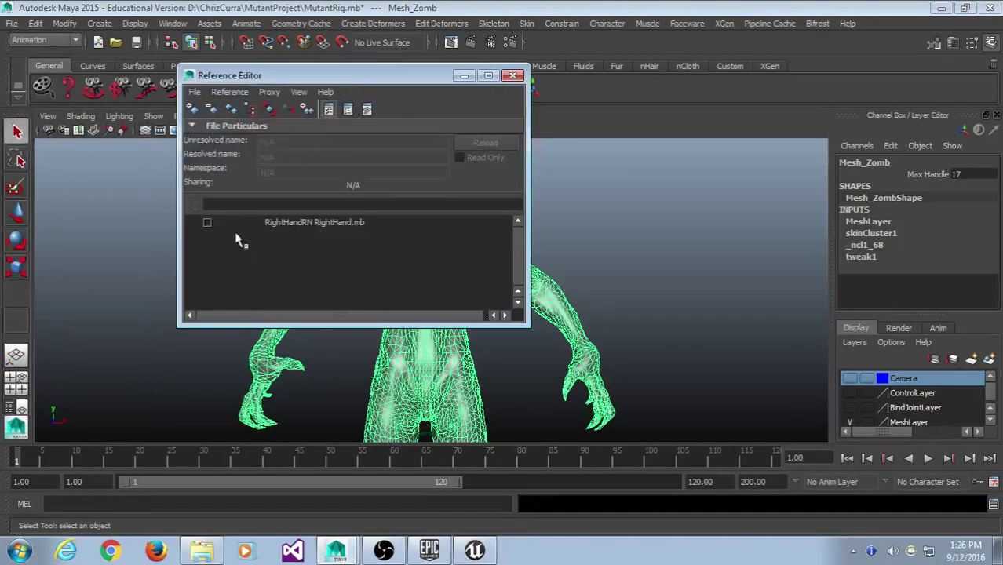
{"action": "left_click", "coordinate": [517, 76]}
- Reselect the mutant mesh and look over Edit > Delete by Type, deleting nothing
{"action": "key", "text": "5"}
{"action": "left_click", "coordinate": [495, 209]}
{"action": "left_click", "coordinate": [494, 209]}
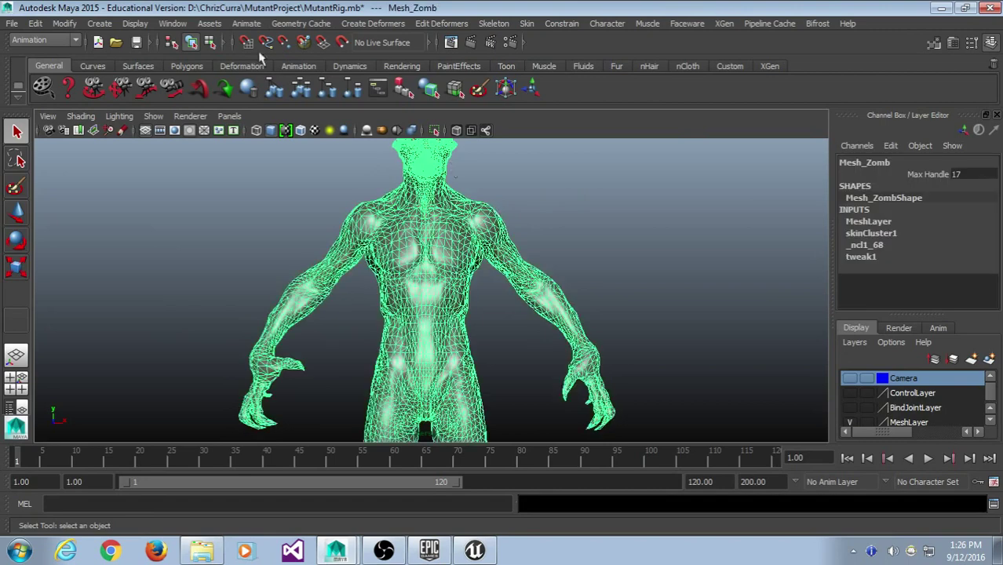
{"action": "left_click", "coordinate": [35, 22]}
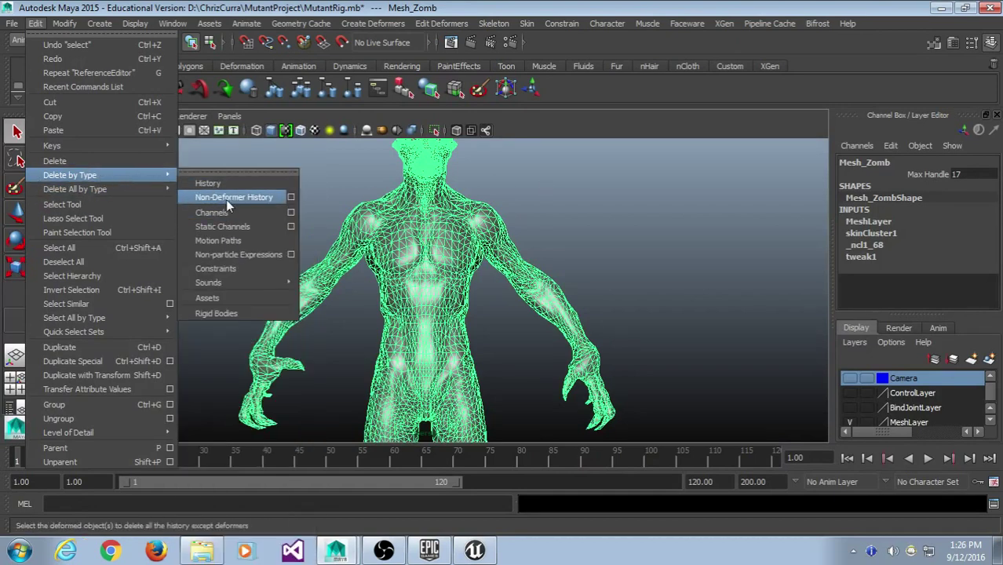
{"action": "left_click", "coordinate": [503, 205]}
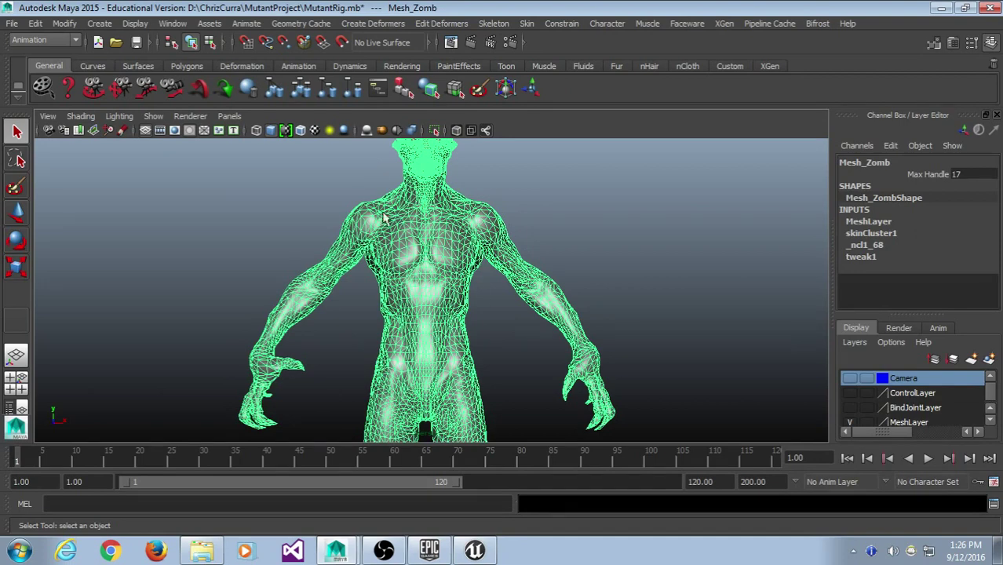
- Deselect the mesh, glance over the File menu without exporting, and minimize Maya
{"action": "left_click", "coordinate": [594, 214]}
{"action": "left_click", "coordinate": [12, 22]}
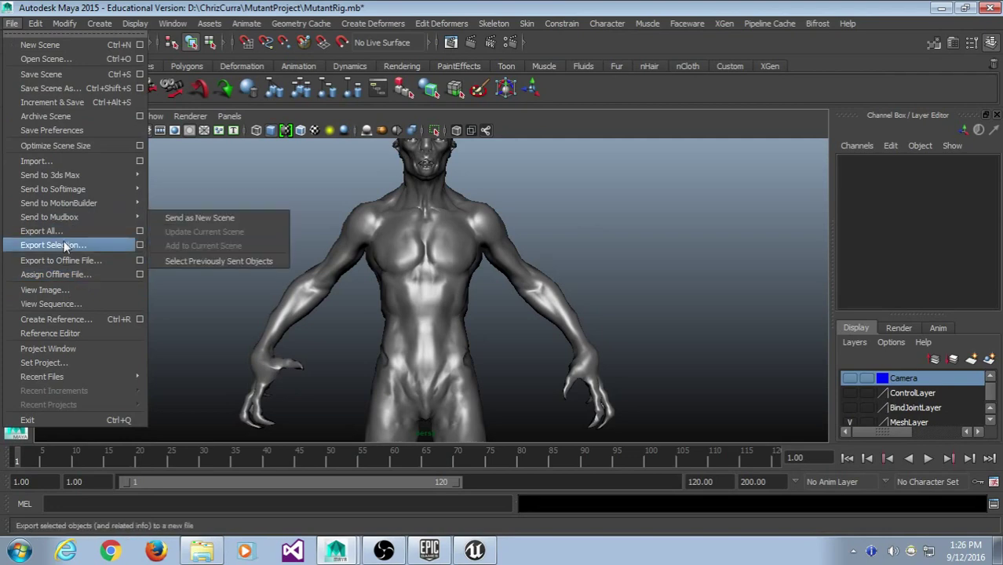
{"action": "left_click", "coordinate": [646, 205]}
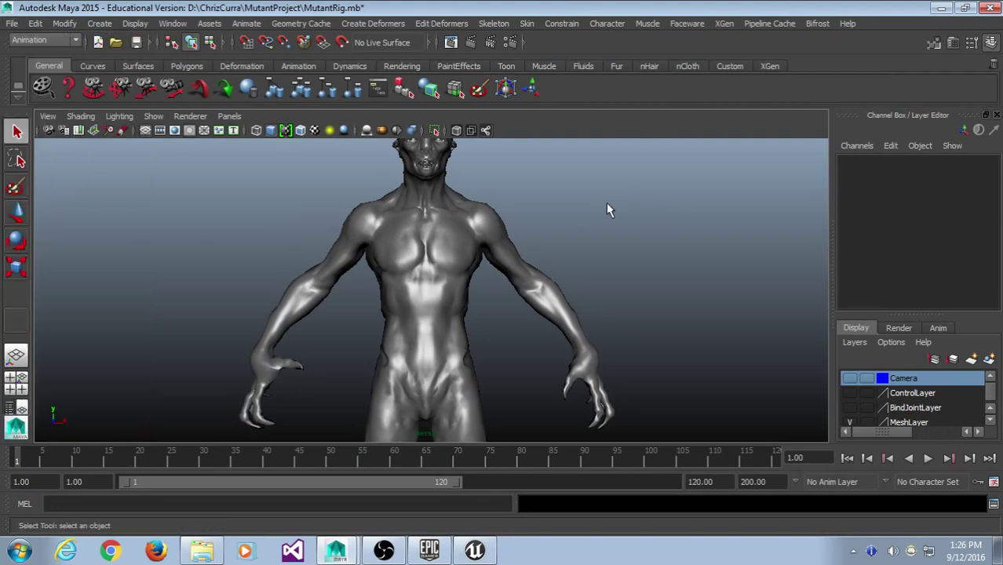
{"action": "left_click", "coordinate": [941, 7]}
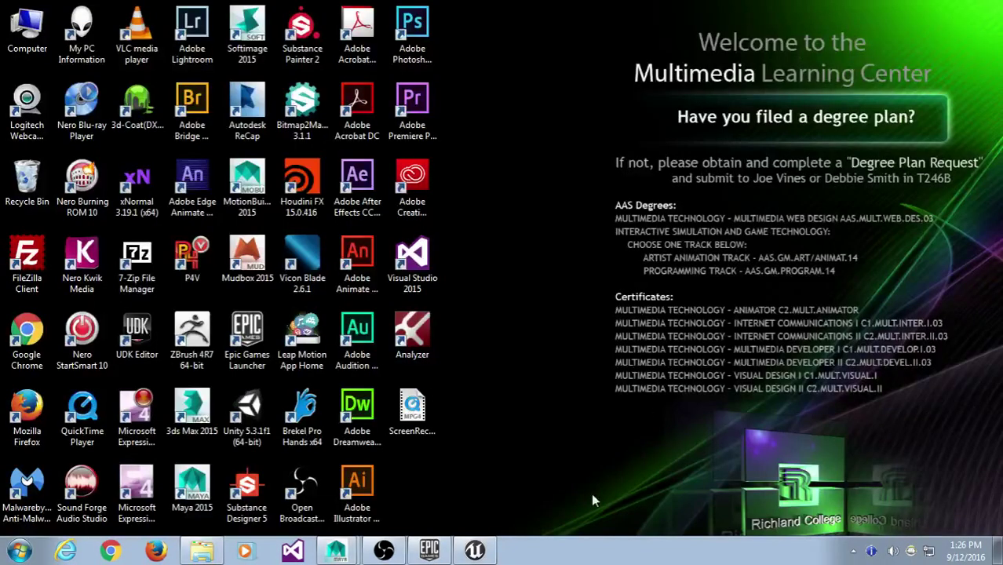
- Restore the UE4 editor and start an import into the Mutant folder, browsing drive D:
{"action": "left_click", "coordinate": [474, 550]}
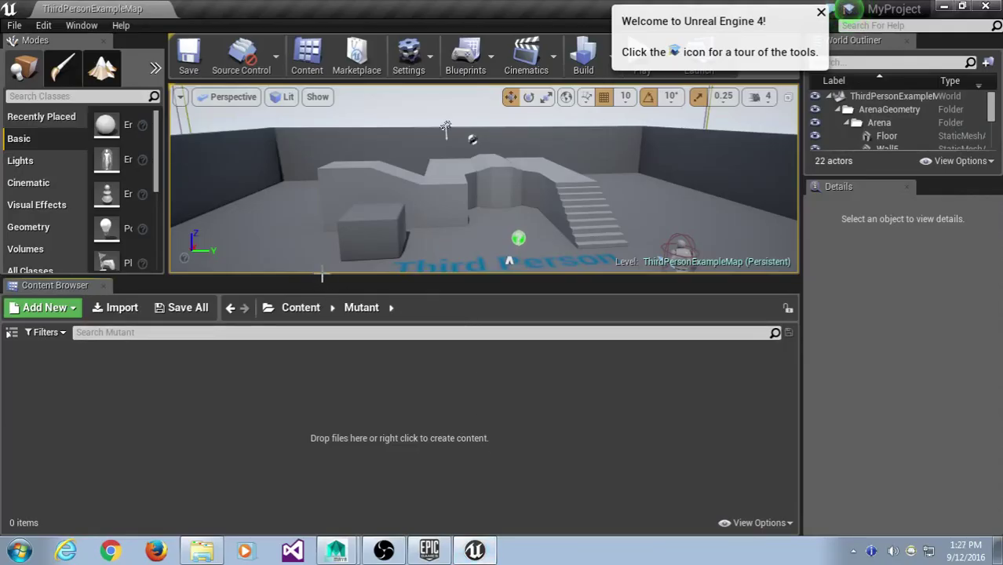
{"action": "left_click_drag", "start_coordinate": [326, 283], "coordinate": [327, 335]}
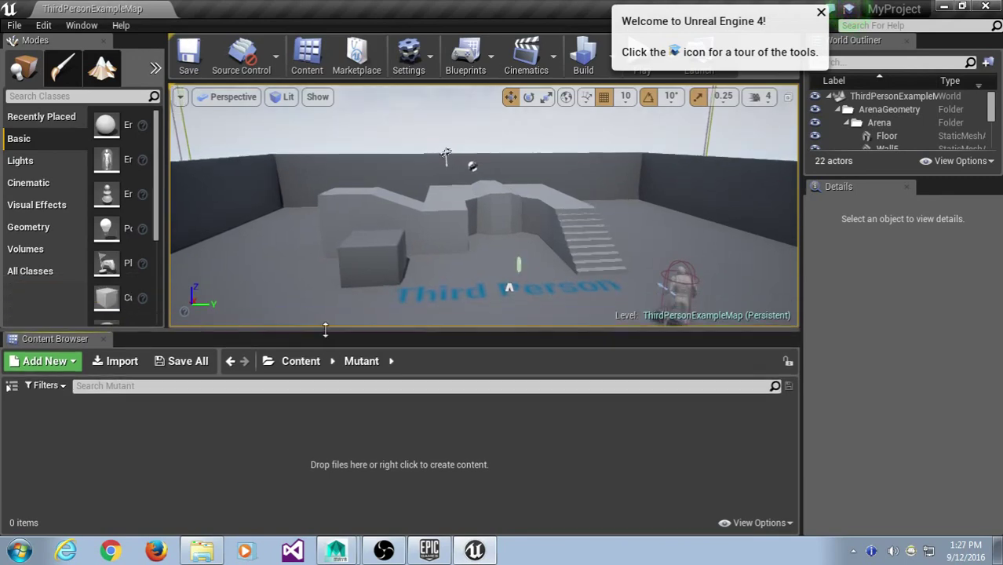
{"action": "left_click", "coordinate": [124, 362]}
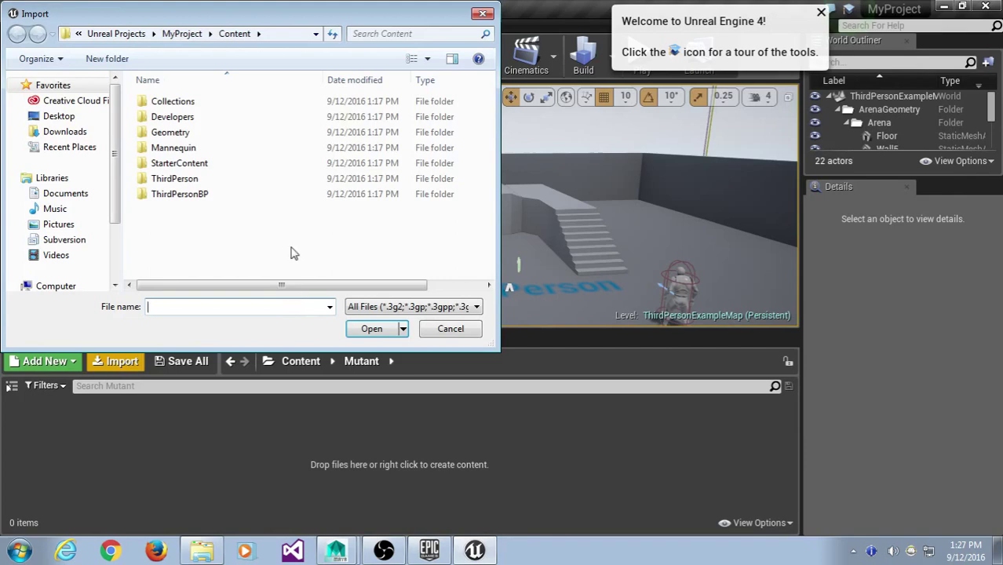
{"action": "scroll", "coordinate": [118, 202], "scroll_direction": "down", "scroll_amount": 2}
{"action": "left_click", "coordinate": [87, 234]}
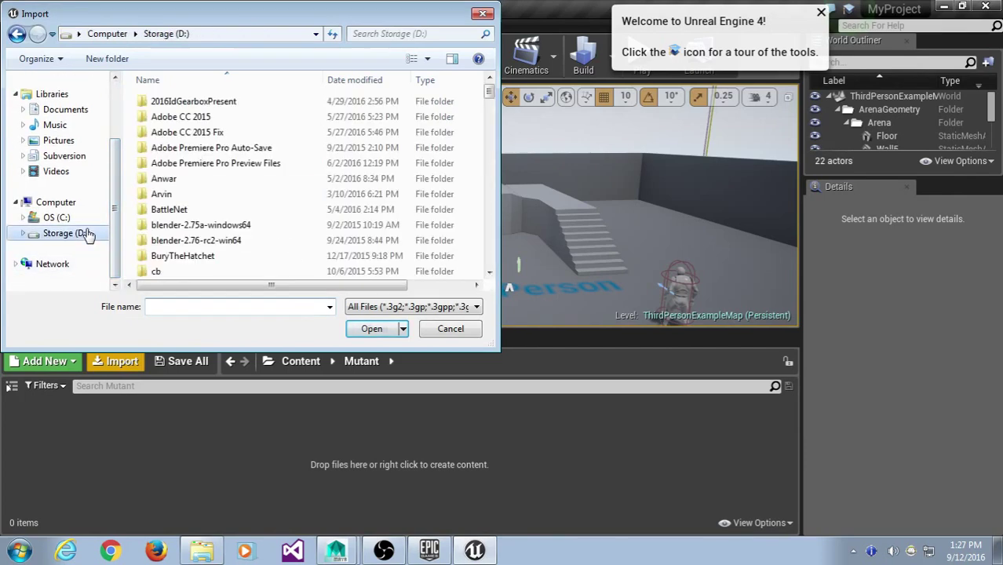
{"action": "scroll", "coordinate": [216, 216], "scroll_direction": "down", "scroll_amount": 10}
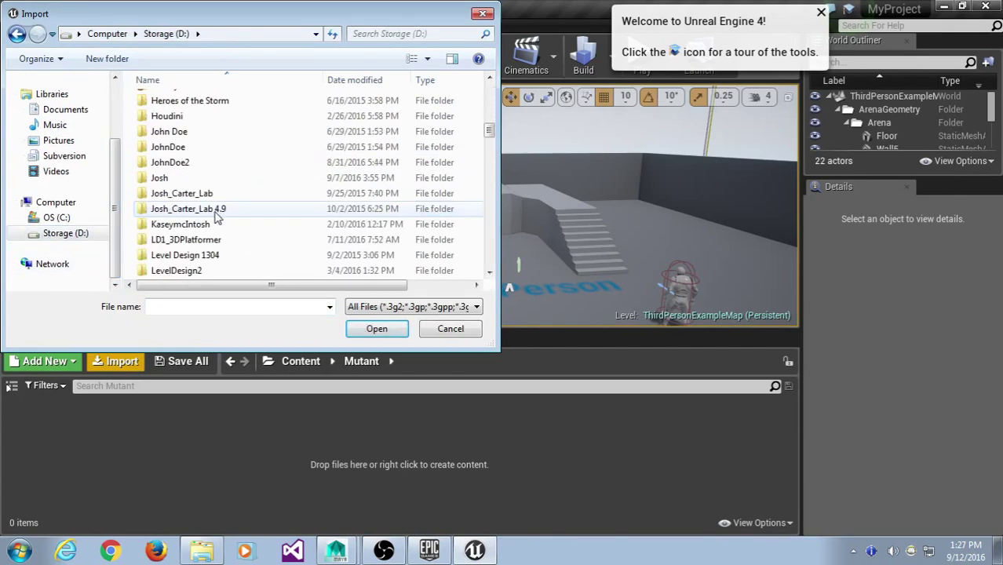
{"action": "scroll", "coordinate": [217, 212], "scroll_direction": "down", "scroll_amount": 12}
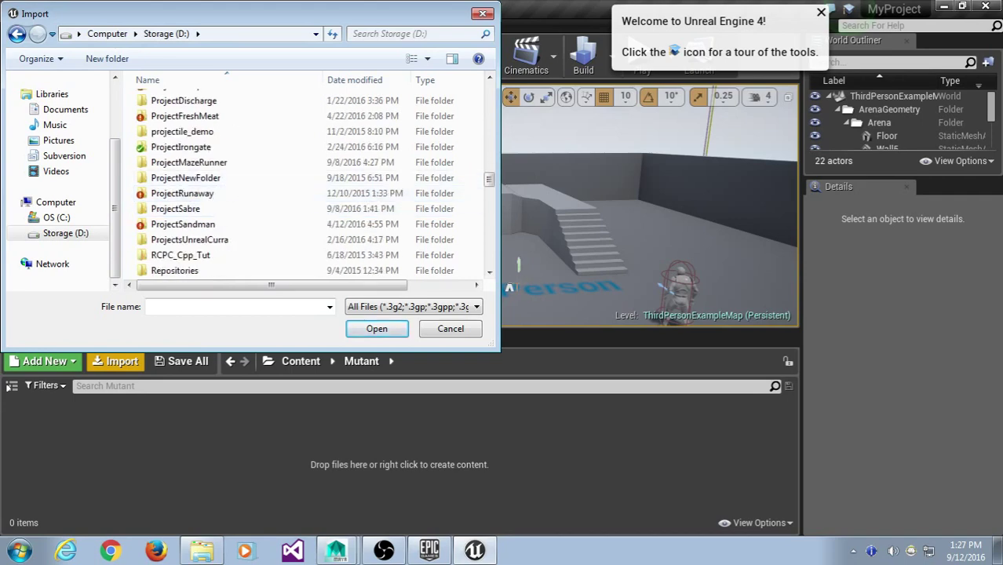
{"action": "left_click_drag", "start_coordinate": [499, 276], "coordinate": [617, 276]}
{"action": "left_click_drag", "start_coordinate": [443, 353], "coordinate": [444, 485]}
- Navigate to D:\ChrizCurra\MutantProject and open Mutant2Unreal.fbx for import
{"action": "left_click", "coordinate": [214, 208]}
{"action": "scroll", "coordinate": [251, 213], "scroll_direction": "up", "scroll_amount": 5}
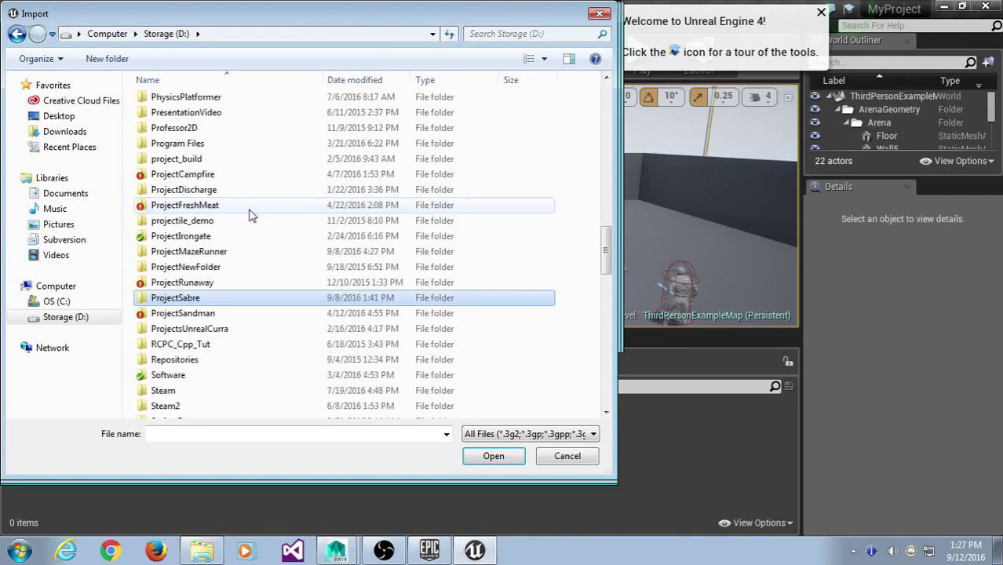
{"action": "scroll", "coordinate": [251, 206], "scroll_direction": "up", "scroll_amount": 18}
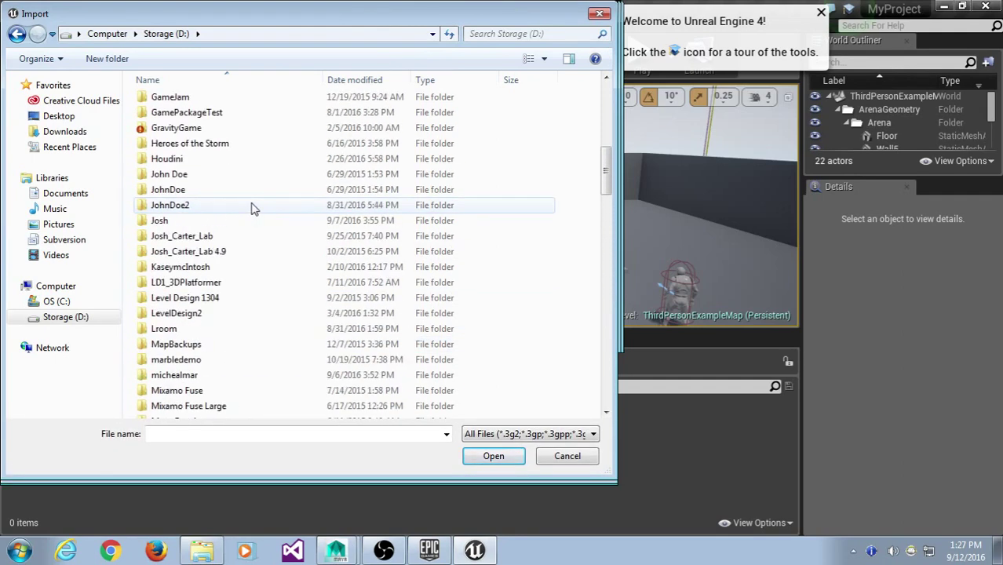
{"action": "scroll", "coordinate": [252, 201], "scroll_direction": "down", "scroll_amount": 7}
{"action": "scroll", "coordinate": [252, 198], "scroll_direction": "up", "scroll_amount": 7}
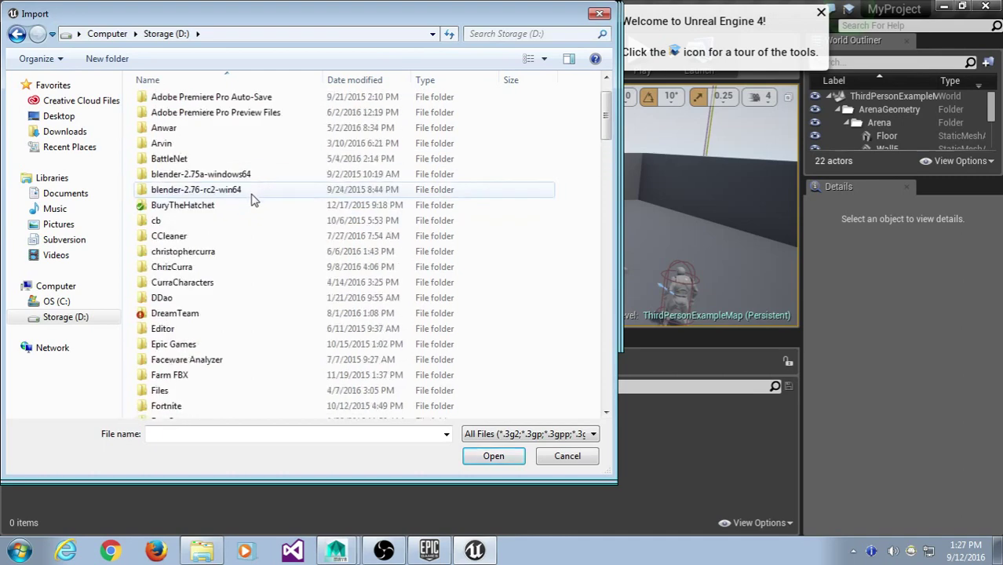
{"action": "double_click", "coordinate": [234, 269]}
{"action": "double_click", "coordinate": [208, 132]}
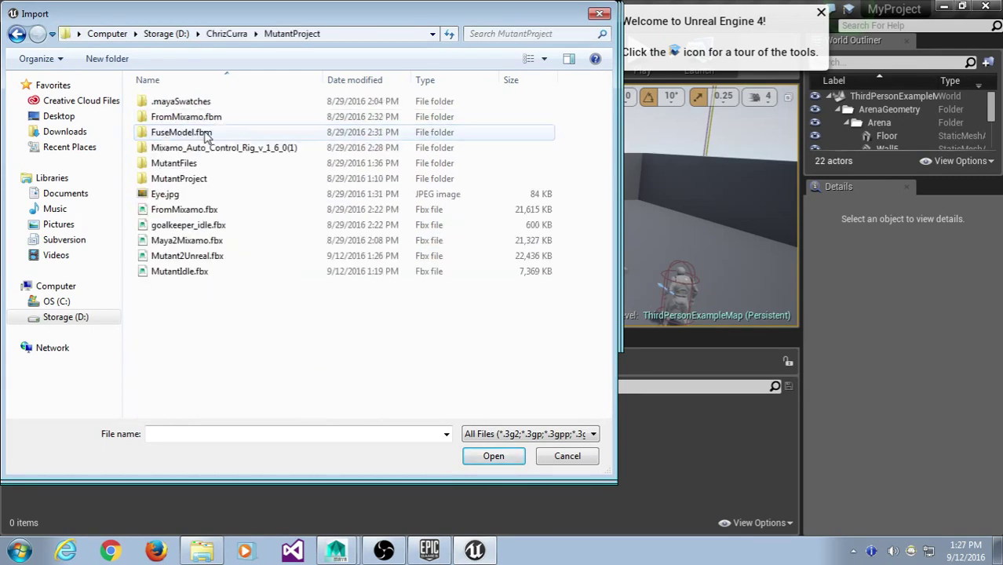
{"action": "left_click", "coordinate": [223, 257]}
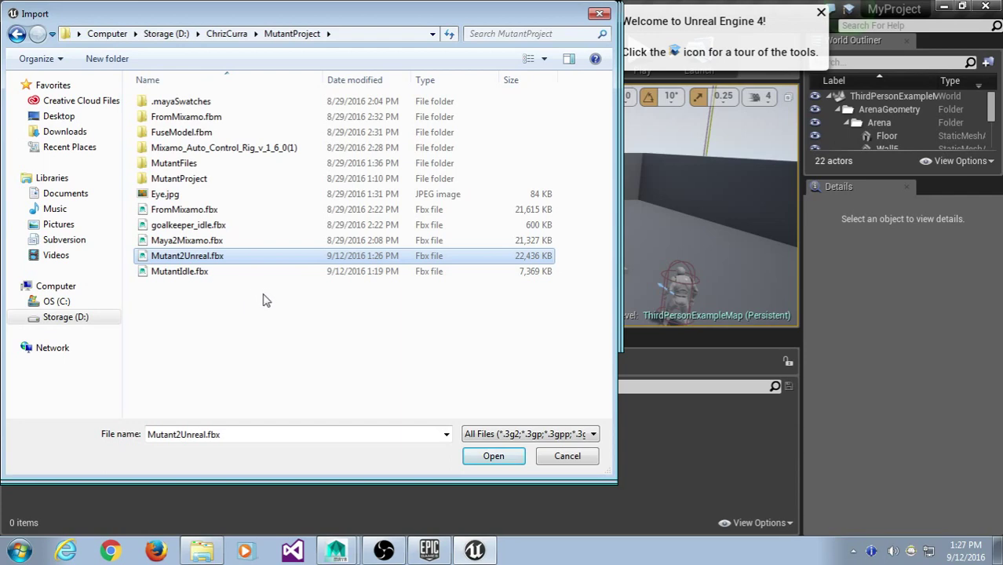
{"action": "left_click", "coordinate": [490, 458]}
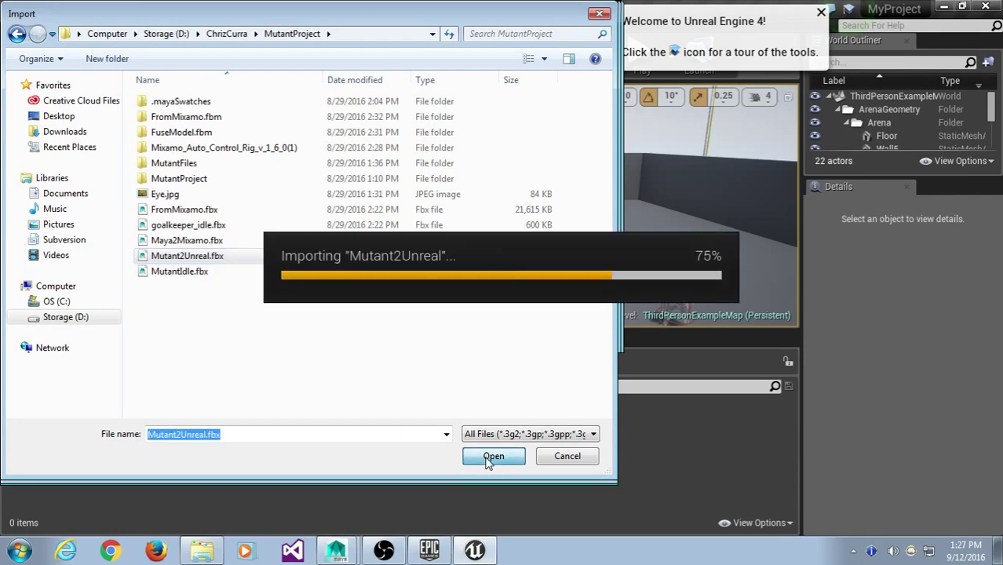
- Assign UE4_Mannequin_Skeleton as the skeleton and enable Use T0As Ref Pose in advanced Mesh options
{"action": "left_click_drag", "start_coordinate": [454, 208], "coordinate": [335, 35]}
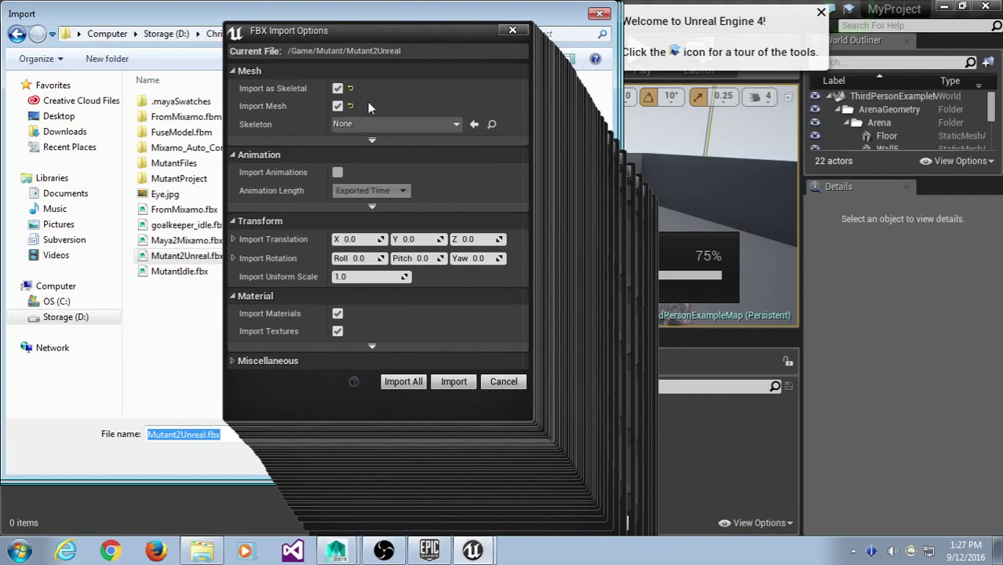
{"action": "left_click", "coordinate": [375, 126]}
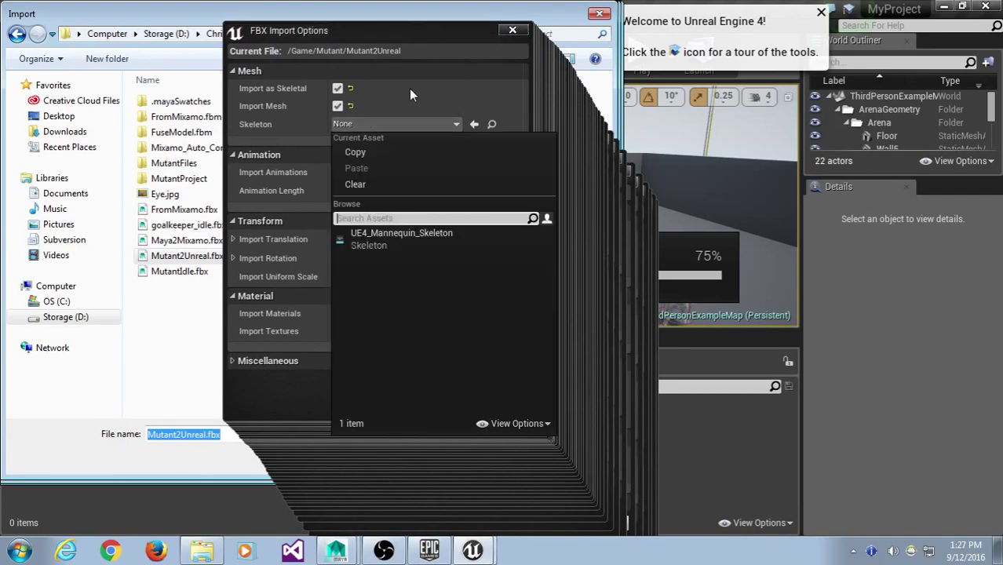
{"action": "left_click", "coordinate": [409, 88]}
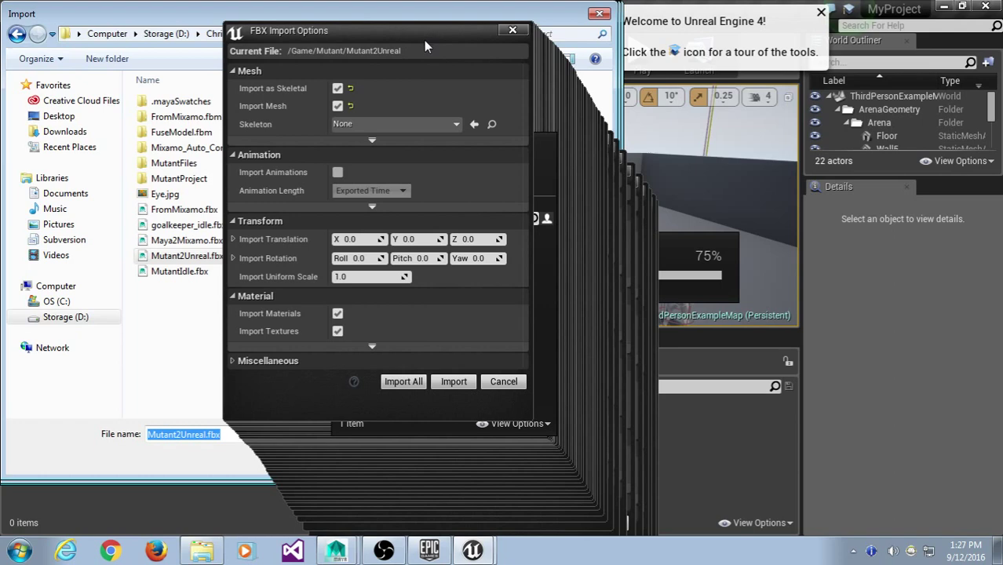
{"action": "left_click", "coordinate": [393, 123]}
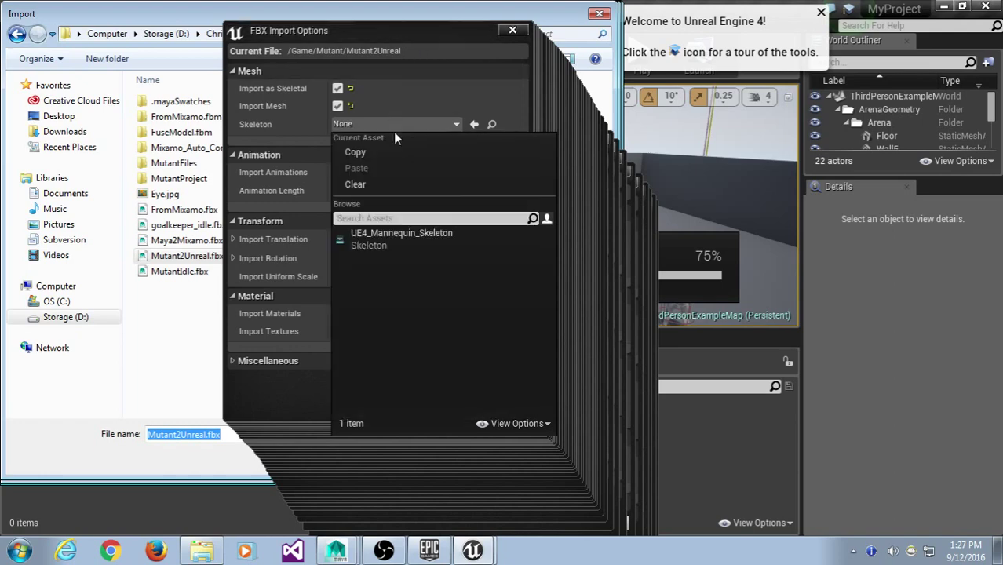
{"action": "left_click", "coordinate": [404, 245]}
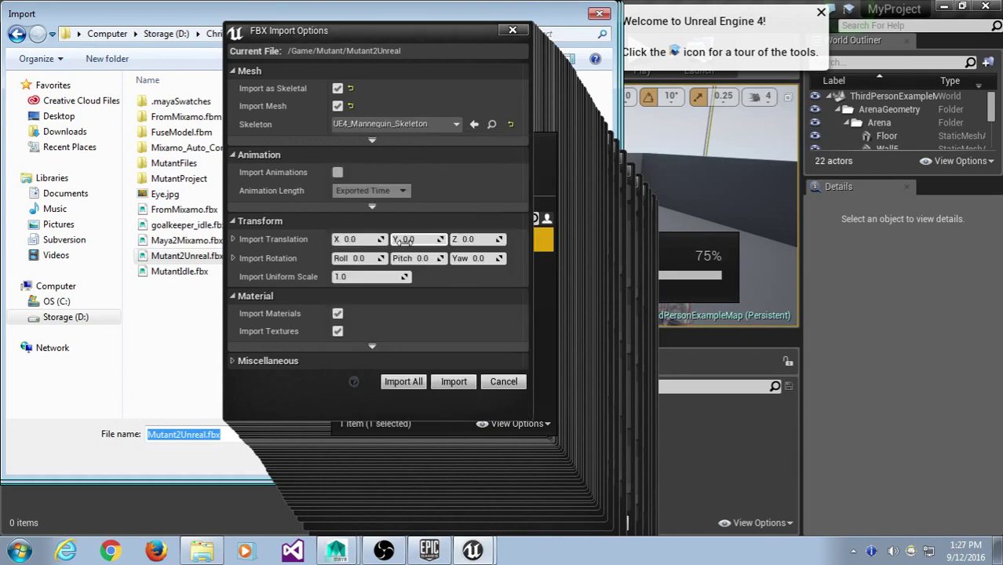
{"action": "left_click", "coordinate": [372, 142]}
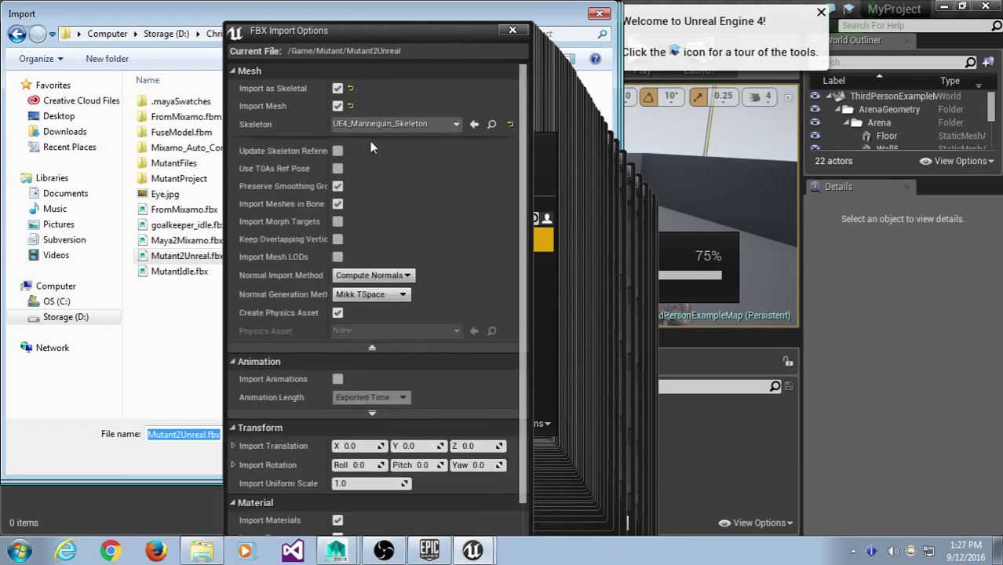
{"action": "left_click_drag", "start_coordinate": [377, 41], "coordinate": [372, 27]}
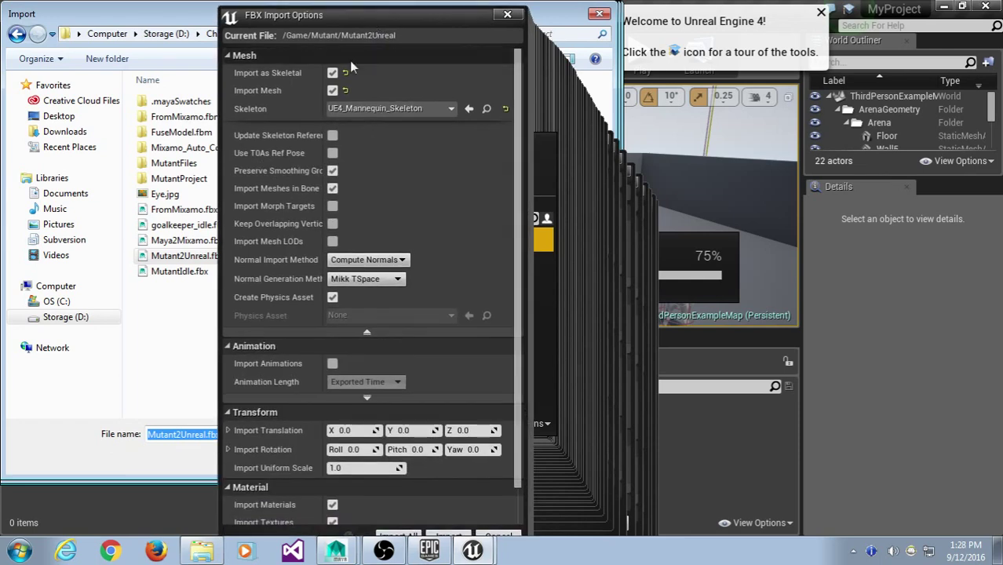
{"action": "left_click", "coordinate": [332, 154]}
{"action": "left_click_drag", "start_coordinate": [326, 22], "coordinate": [328, 18]}
- Run Import All with these settings until the Failed to merge bones warning appears
{"action": "left_click", "coordinate": [408, 530]}
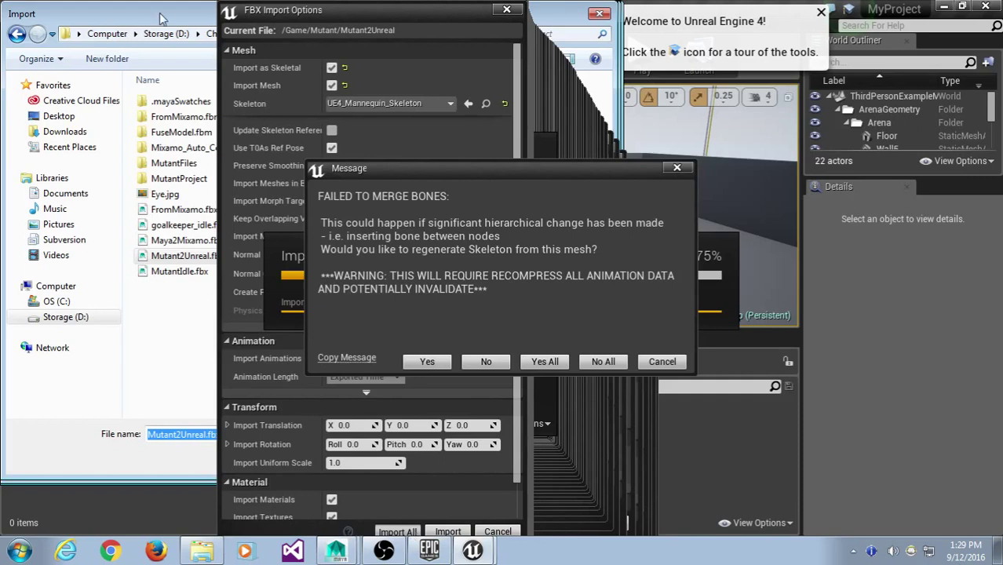
- Answer Yes All to regenerate the skeleton, then close the Message Log
{"action": "left_click_drag", "start_coordinate": [486, 171], "coordinate": [435, 129]}
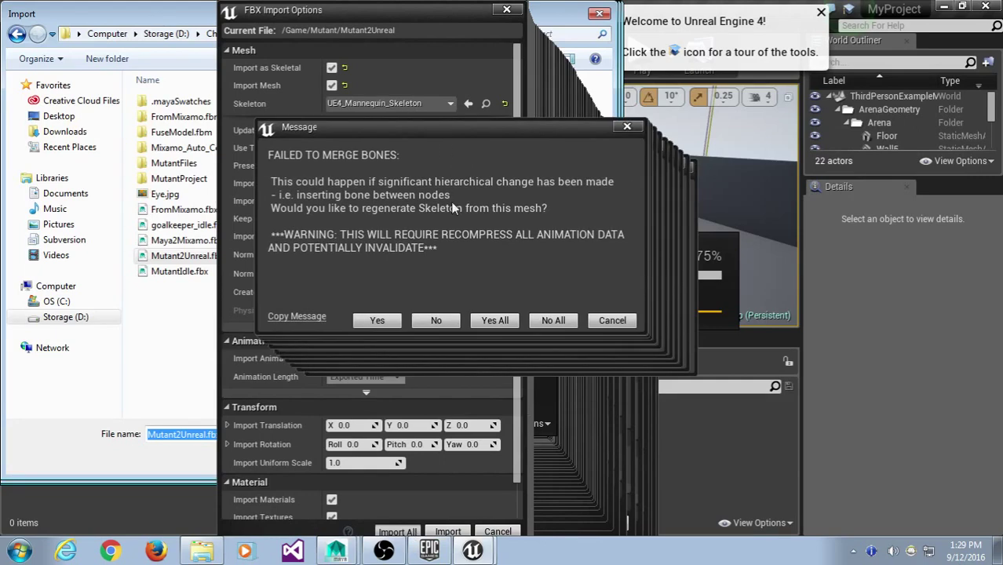
{"action": "left_click", "coordinate": [494, 321]}
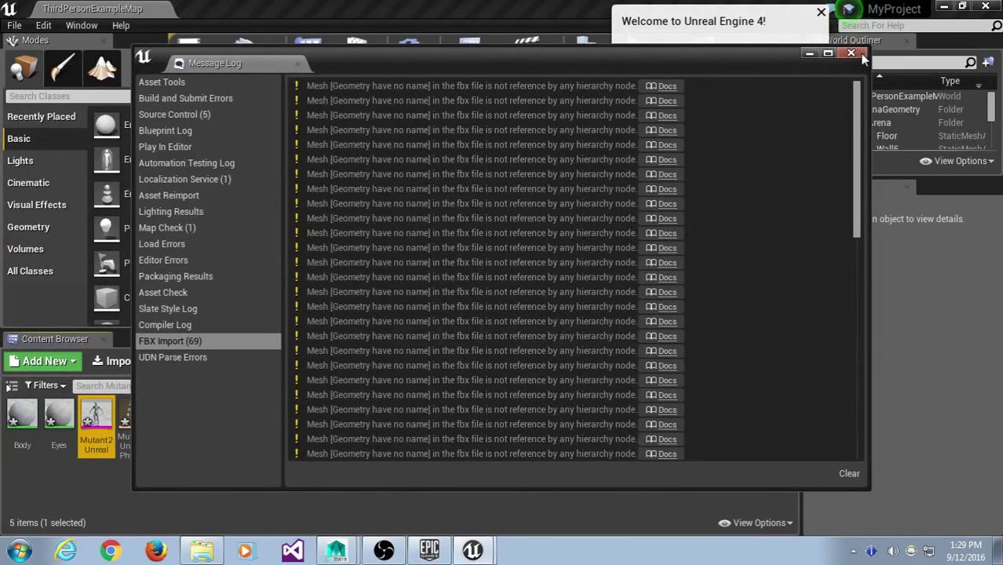
{"action": "left_click", "coordinate": [861, 55]}
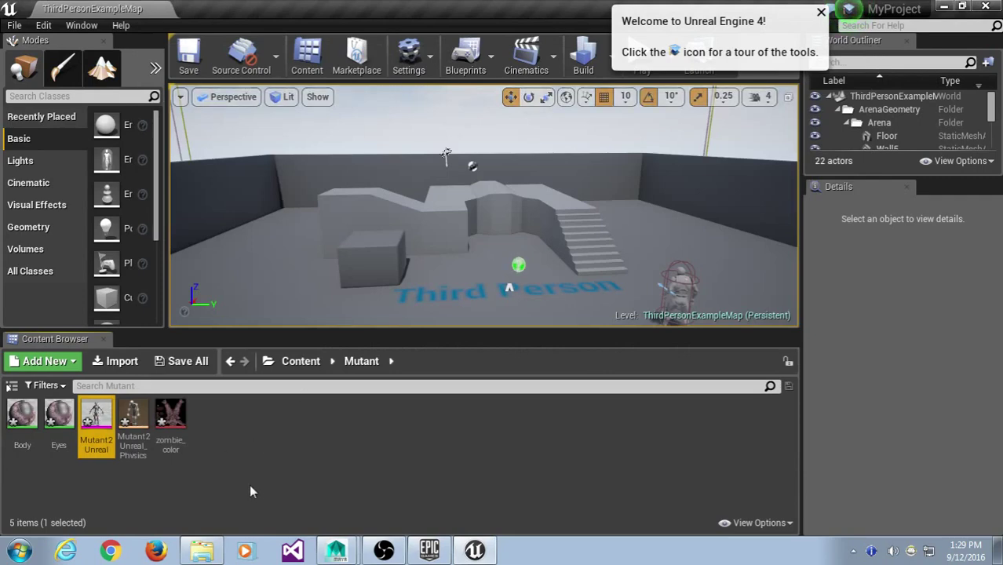
- Open Mutant2Unreal in the mesh editor and zoom in on the mutant's upper body
{"action": "double_click", "coordinate": [98, 416]}
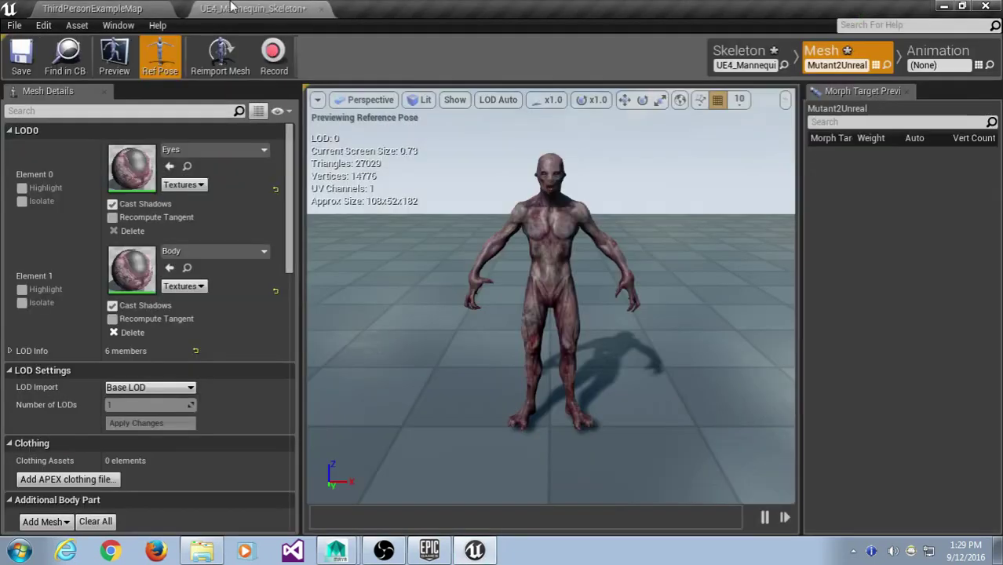
{"action": "scroll", "coordinate": [576, 290], "scroll_direction": "up", "scroll_amount": 5}
{"action": "scroll", "coordinate": [575, 290], "scroll_direction": "down", "scroll_amount": 2}
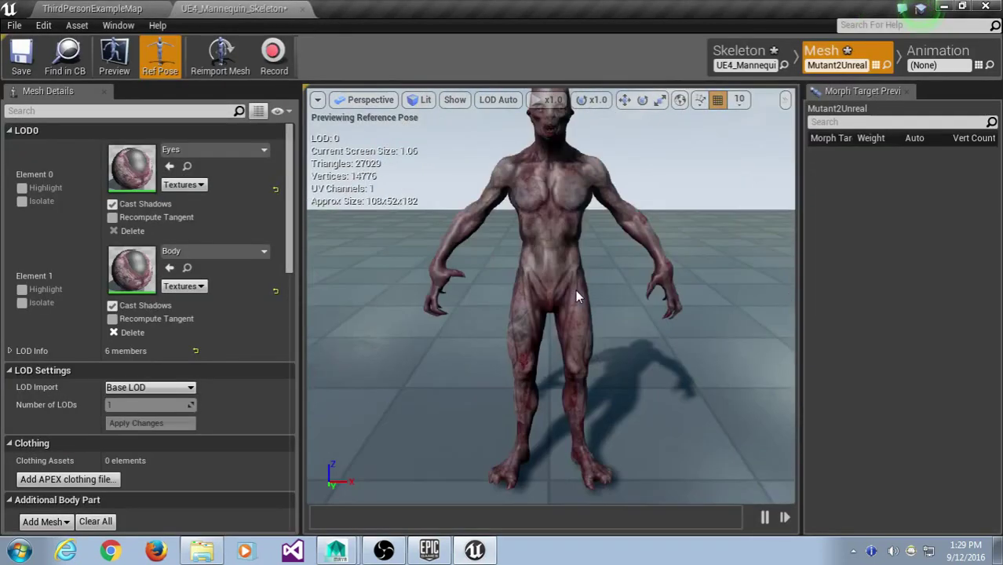
{"action": "scroll", "coordinate": [575, 288], "scroll_direction": "down", "scroll_amount": 2}
{"action": "scroll", "coordinate": [576, 287], "scroll_direction": "up", "scroll_amount": 5}
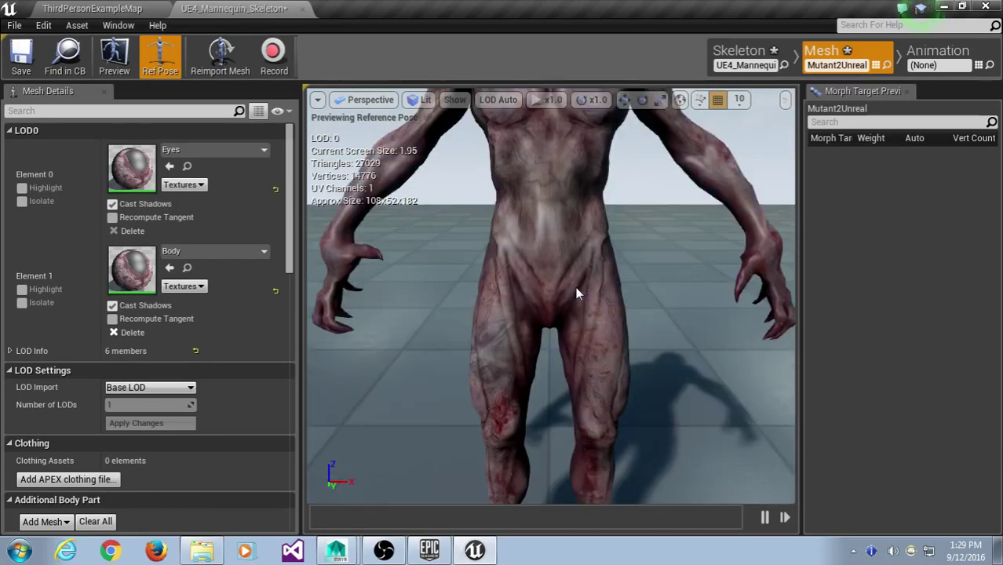
{"action": "scroll", "coordinate": [575, 287], "scroll_direction": "down", "scroll_amount": 3}
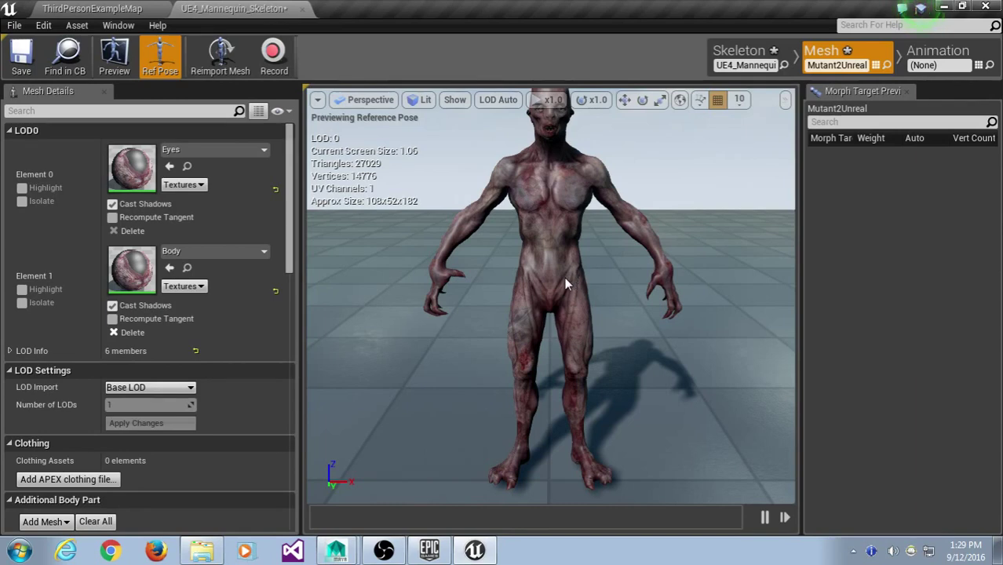
{"action": "scroll", "coordinate": [562, 287], "scroll_direction": "down", "scroll_amount": 2}
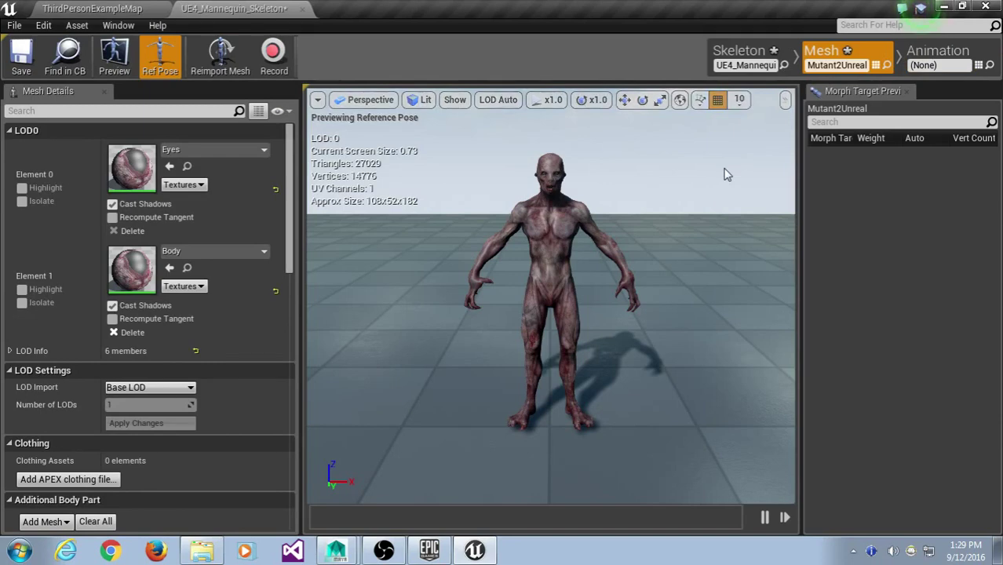
{"action": "scroll", "coordinate": [649, 275], "scroll_direction": "up", "scroll_amount": 5}
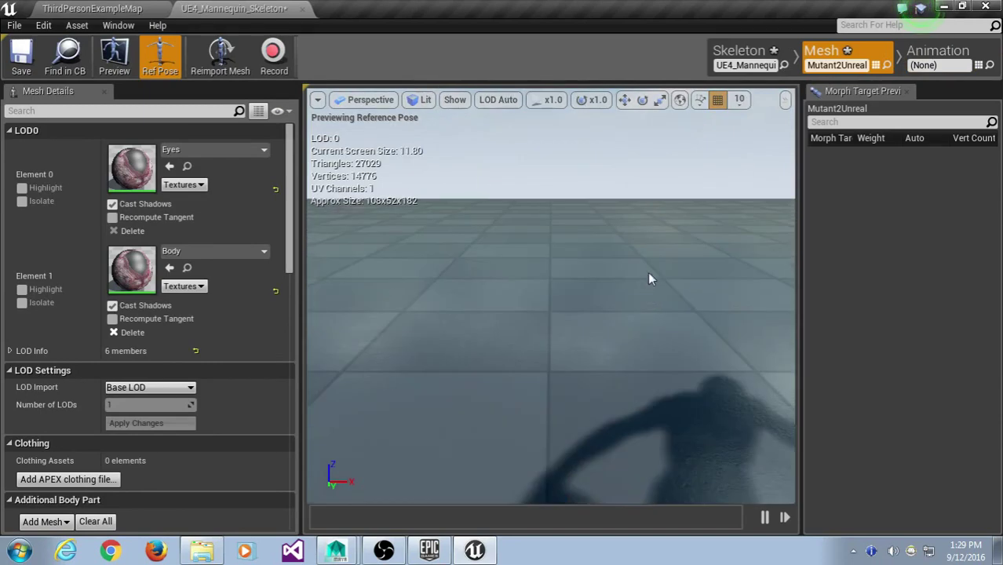
{"action": "scroll", "coordinate": [571, 223], "scroll_direction": "down", "scroll_amount": 5}
{"action": "scroll", "coordinate": [656, 245], "scroll_direction": "up", "scroll_amount": 5}
{"action": "scroll", "coordinate": [656, 244], "scroll_direction": "down", "scroll_amount": 5}
{"action": "left_click_drag", "start_coordinate": [591, 202], "coordinate": [591, 202]}
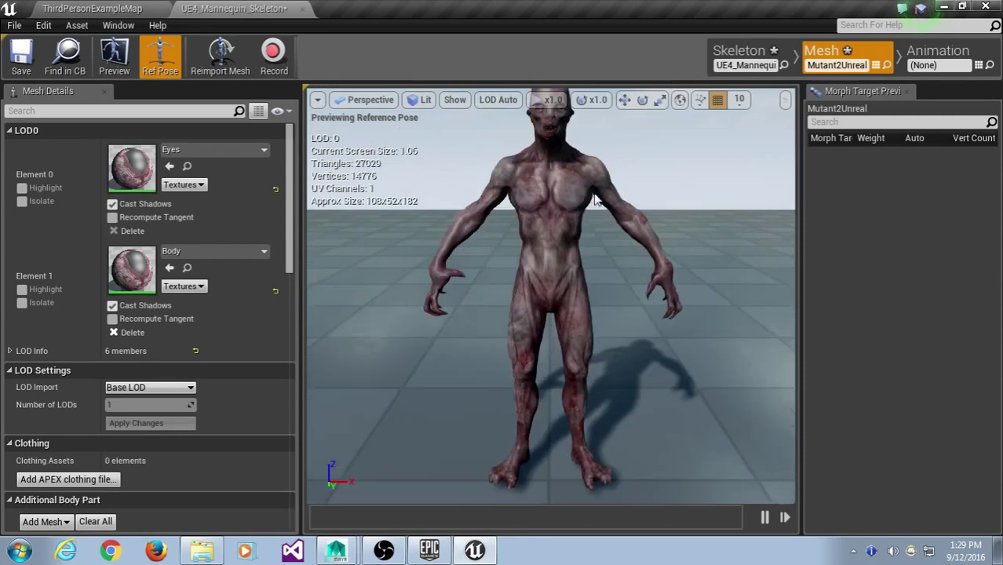
{"action": "scroll", "coordinate": [585, 214], "scroll_direction": "up", "scroll_amount": 5}
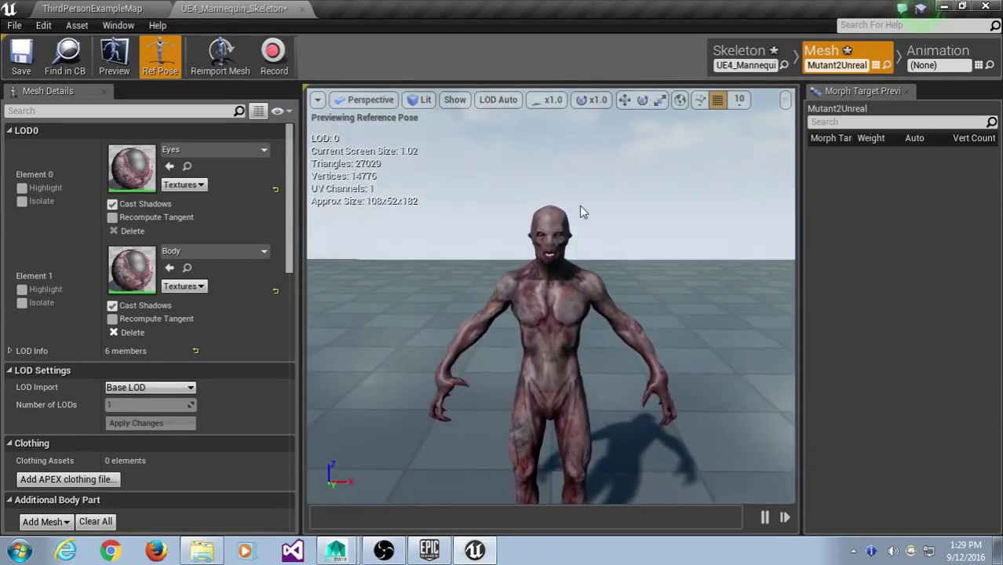
- Inspect the Bind_Head bone with the rotate gizmo, then pull back to view the whole mutant
{"action": "key", "text": "e"}
{"action": "scroll", "coordinate": [583, 212], "scroll_direction": "down", "scroll_amount": 5}
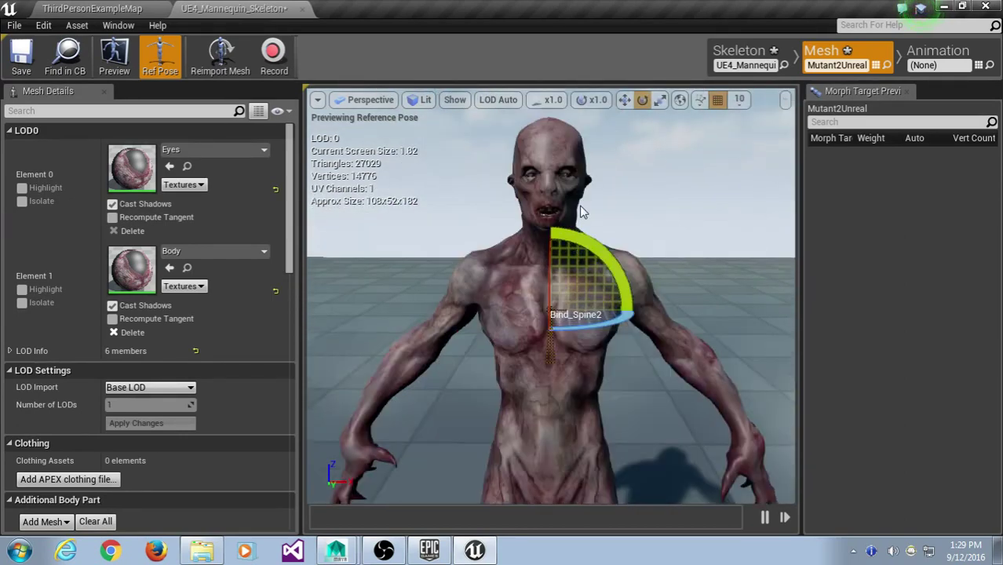
{"action": "scroll", "coordinate": [583, 208], "scroll_direction": "up", "scroll_amount": 2}
{"action": "scroll", "coordinate": [581, 197], "scroll_direction": "down", "scroll_amount": 3}
{"action": "left_click_drag", "start_coordinate": [575, 183], "coordinate": [575, 182]}
{"action": "left_click", "coordinate": [537, 149]}
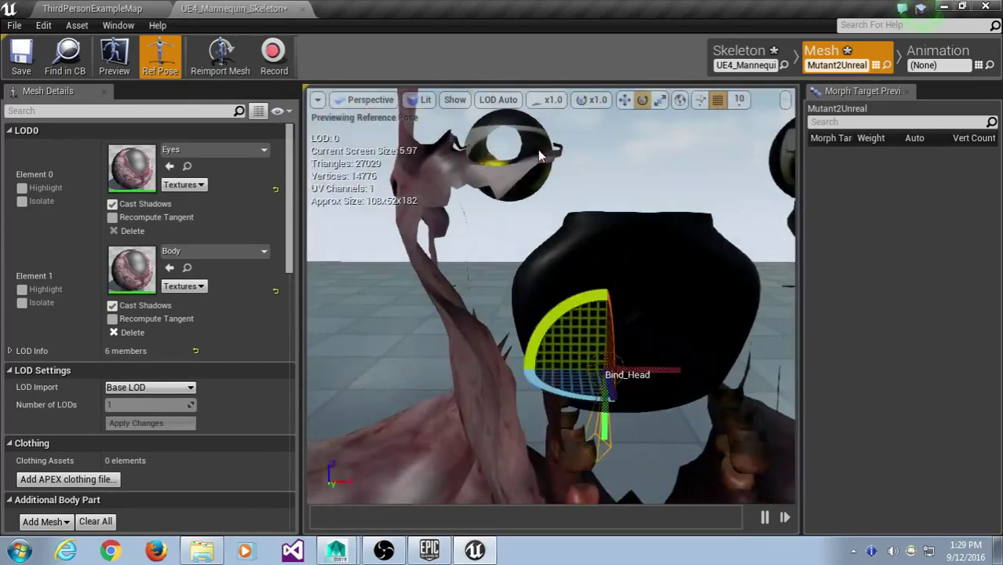
{"action": "left_click_drag", "start_coordinate": [537, 149], "coordinate": [537, 149]}
{"action": "key", "text": "w"}
{"action": "left_click_drag", "start_coordinate": [576, 348], "coordinate": [575, 349]}
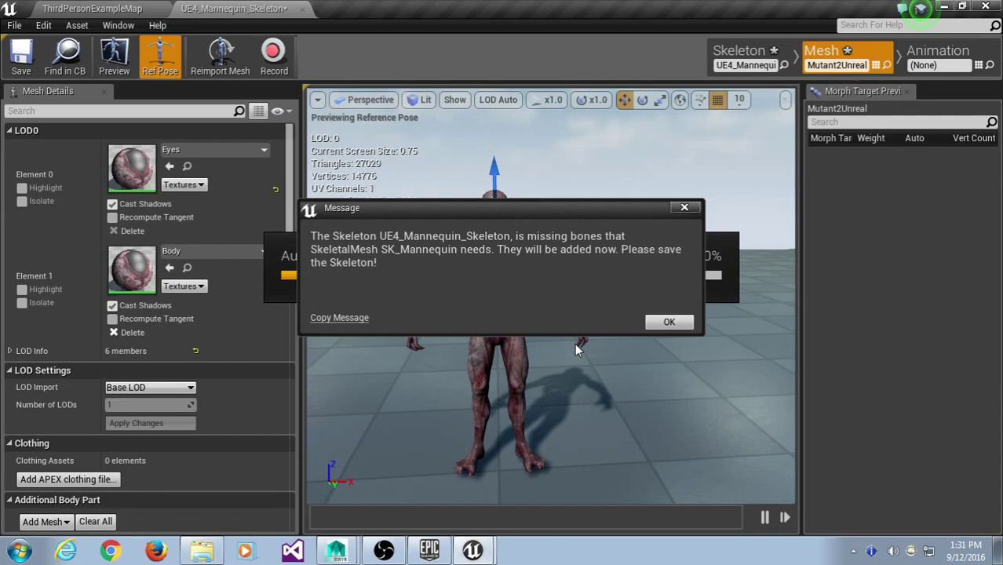
- OK the UE4_Mannequin_Skeleton missing-bones message and close the load-errors Message Log
{"action": "left_click", "coordinate": [668, 322]}
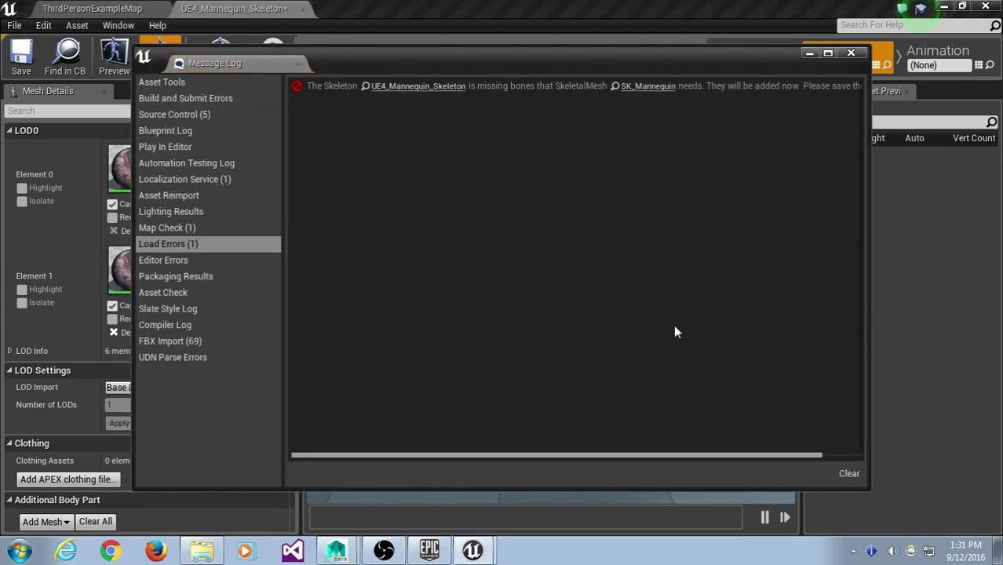
{"action": "left_click", "coordinate": [851, 54]}
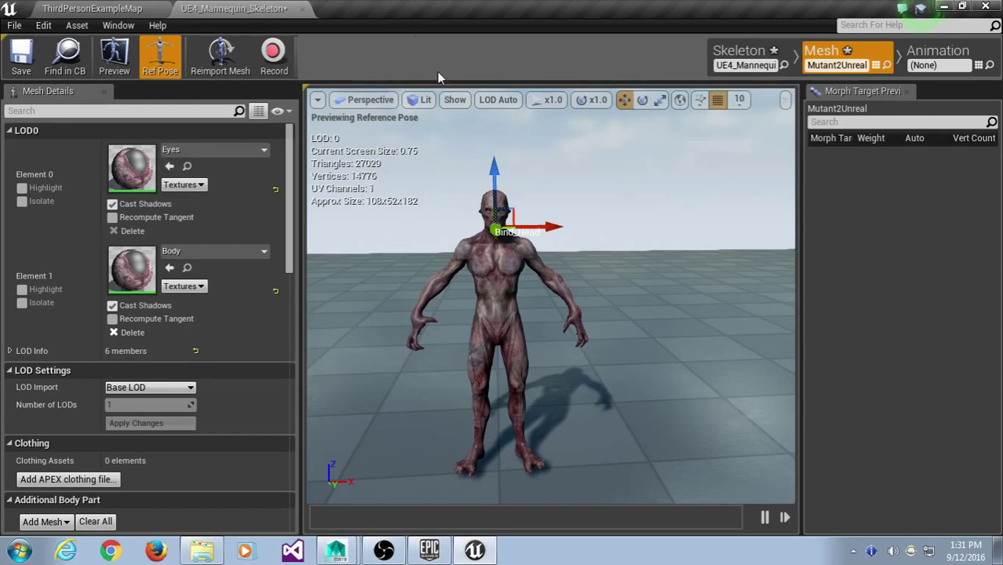
- Show the bone hierarchy with local axes for Selected Only, then deselect Bind_Spine2
{"action": "left_click", "coordinate": [454, 100]}
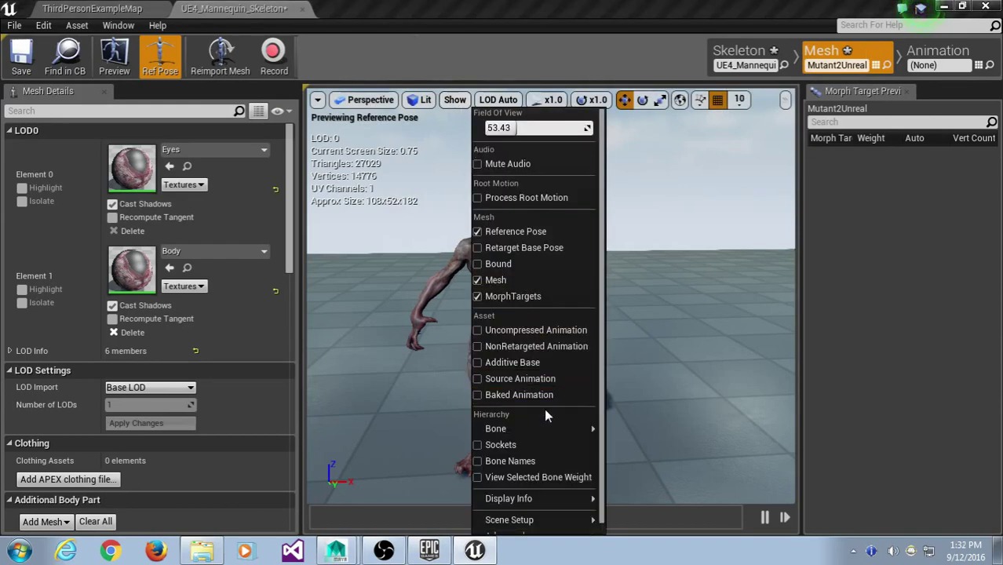
{"action": "mouse_move", "coordinate": [565, 429]}
{"action": "left_click", "coordinate": [628, 443]}
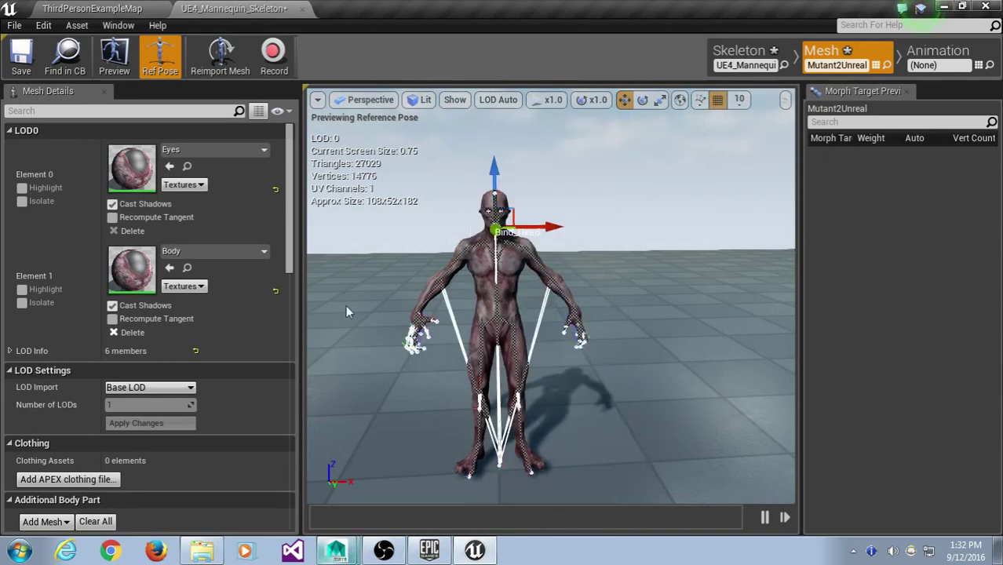
{"action": "left_click", "coordinate": [454, 100]}
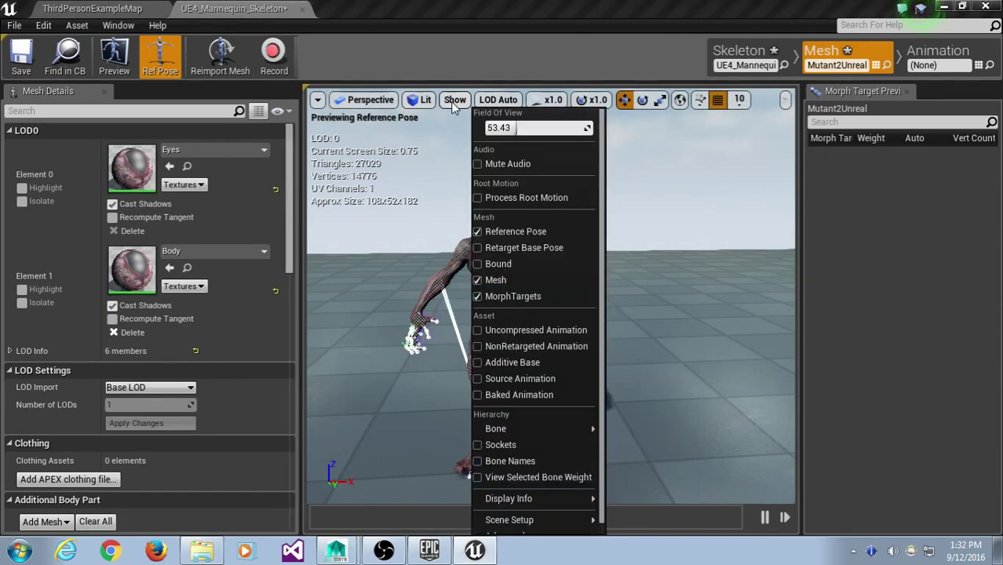
{"action": "mouse_move", "coordinate": [518, 428]}
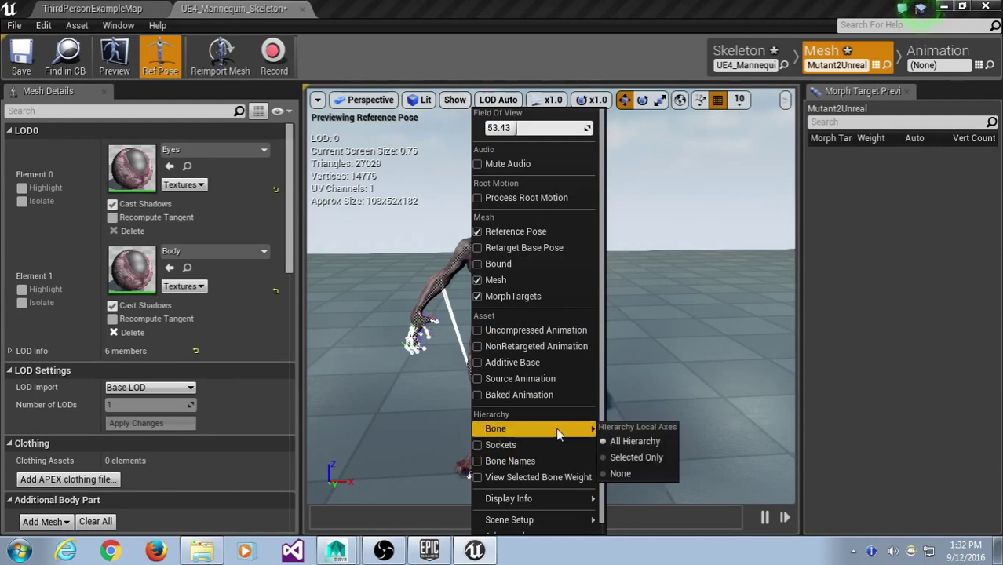
{"action": "left_click", "coordinate": [648, 456]}
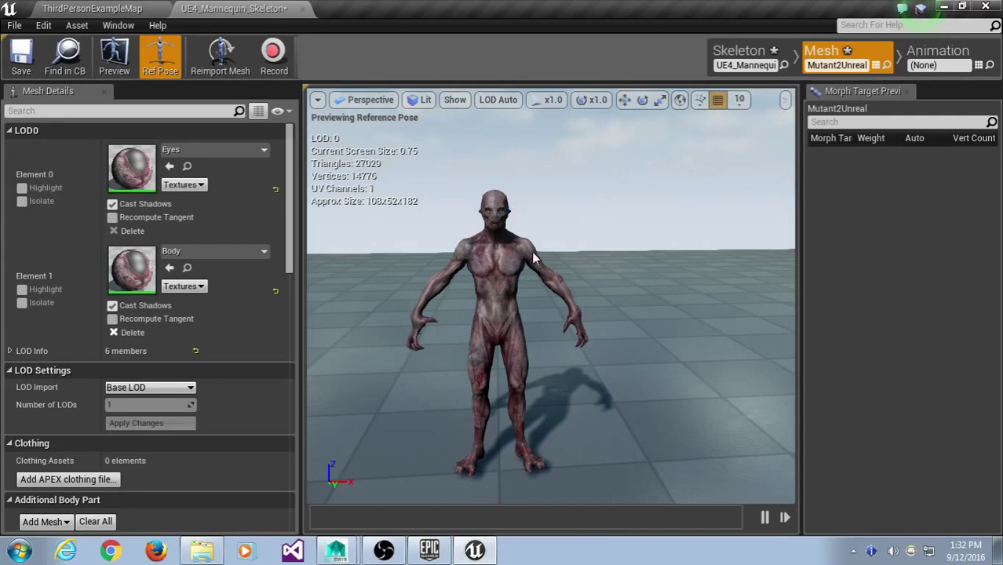
{"action": "left_click", "coordinate": [636, 229]}
- In Animation mode, preview ThirdPerson_Jump, Idle, Jump_End, Jump_Loop, Jump_Start and Run on the mutant
{"action": "left_click", "coordinate": [938, 55]}
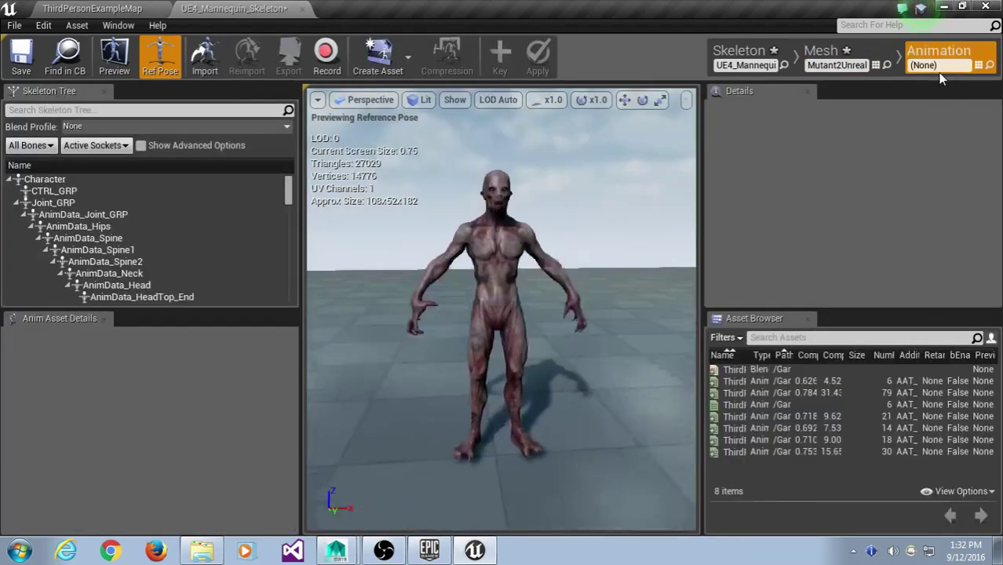
{"action": "left_click_drag", "start_coordinate": [751, 355], "coordinate": [844, 354]}
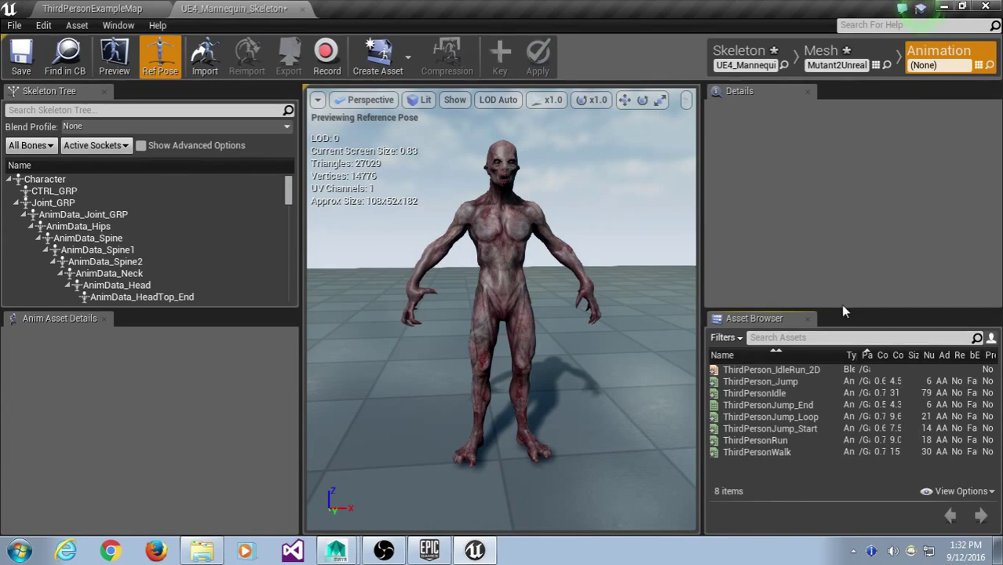
{"action": "left_click", "coordinate": [786, 381]}
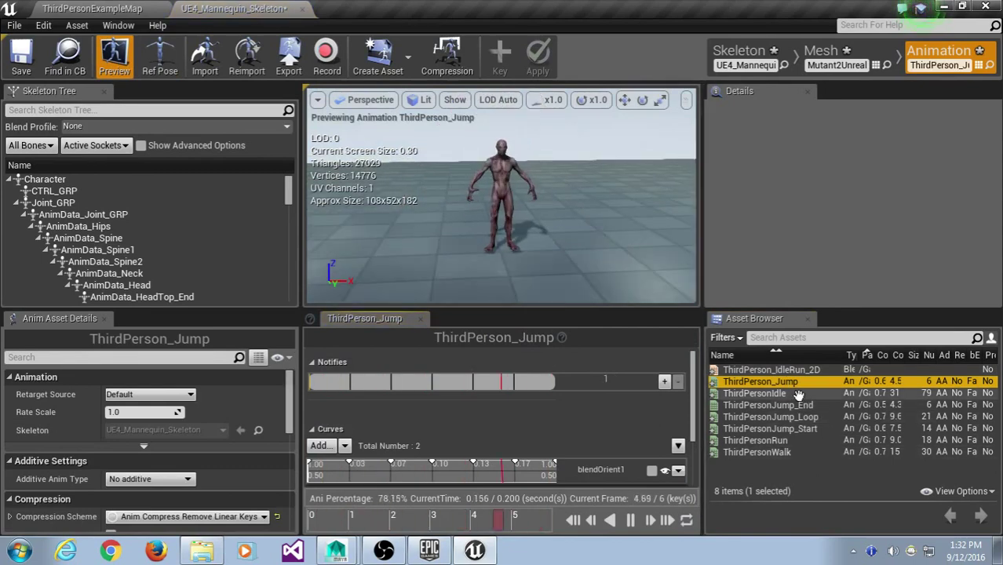
{"action": "left_click", "coordinate": [798, 394]}
{"action": "left_click", "coordinate": [794, 405]}
{"action": "left_click", "coordinate": [793, 417]}
{"action": "left_click", "coordinate": [788, 428]}
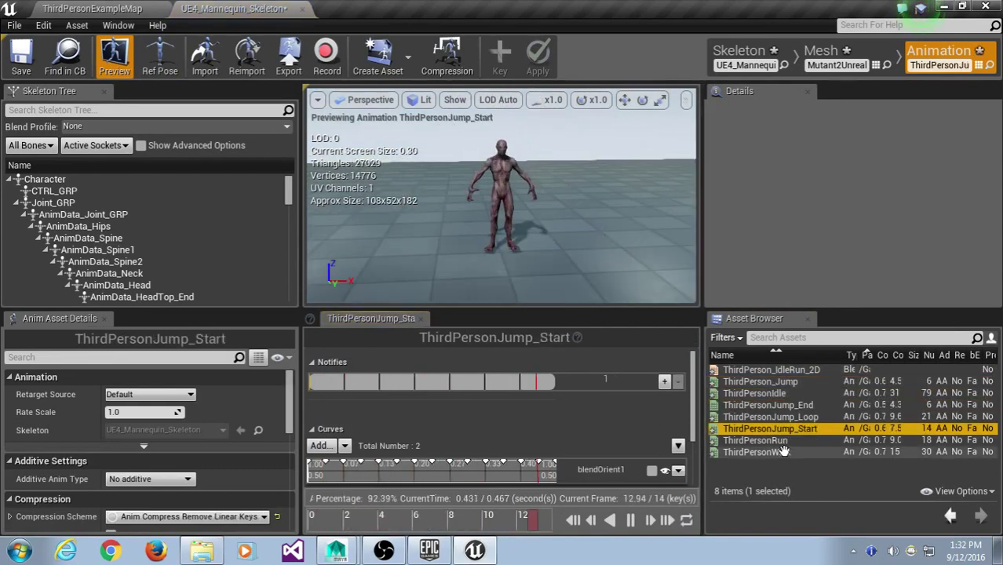
{"action": "left_click", "coordinate": [777, 440]}
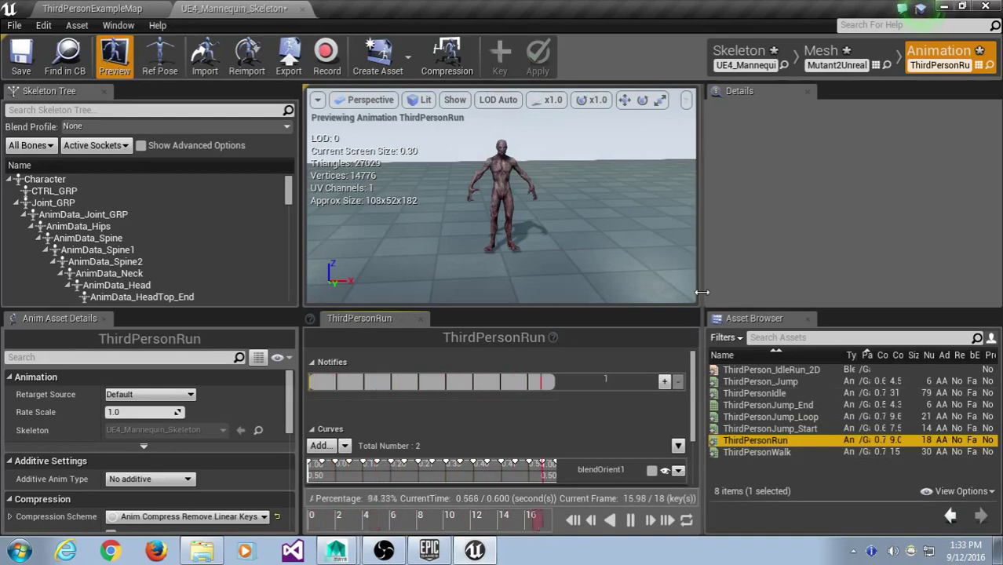
- Widen the asset list, revisit ThirdPerson_Jump, and settle on the ThirdPersonIdle preview
{"action": "left_click_drag", "start_coordinate": [702, 291], "coordinate": [679, 292]}
{"action": "scroll", "coordinate": [450, 175], "scroll_direction": "up", "scroll_amount": 3}
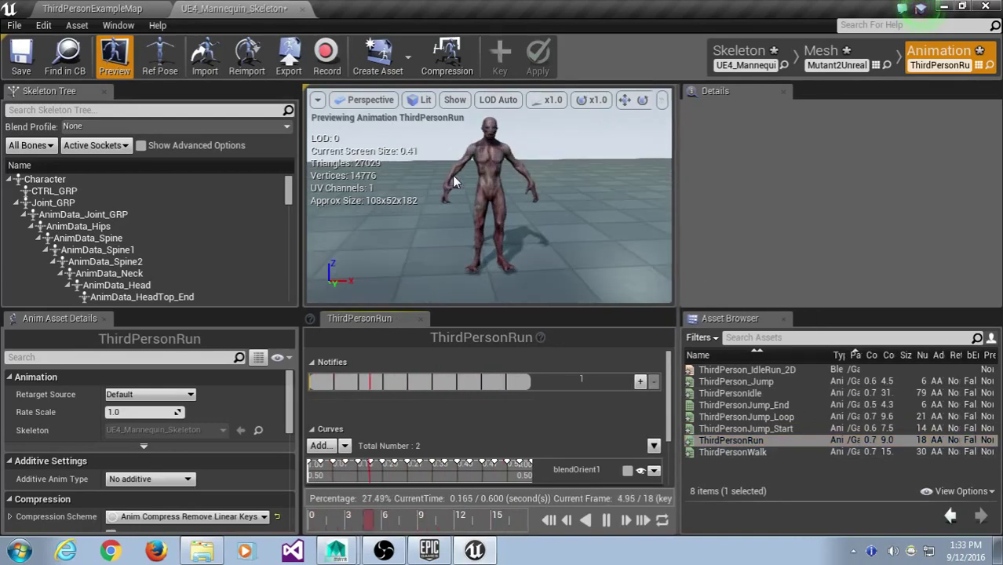
{"action": "left_click", "coordinate": [791, 382]}
{"action": "left_click", "coordinate": [799, 394]}
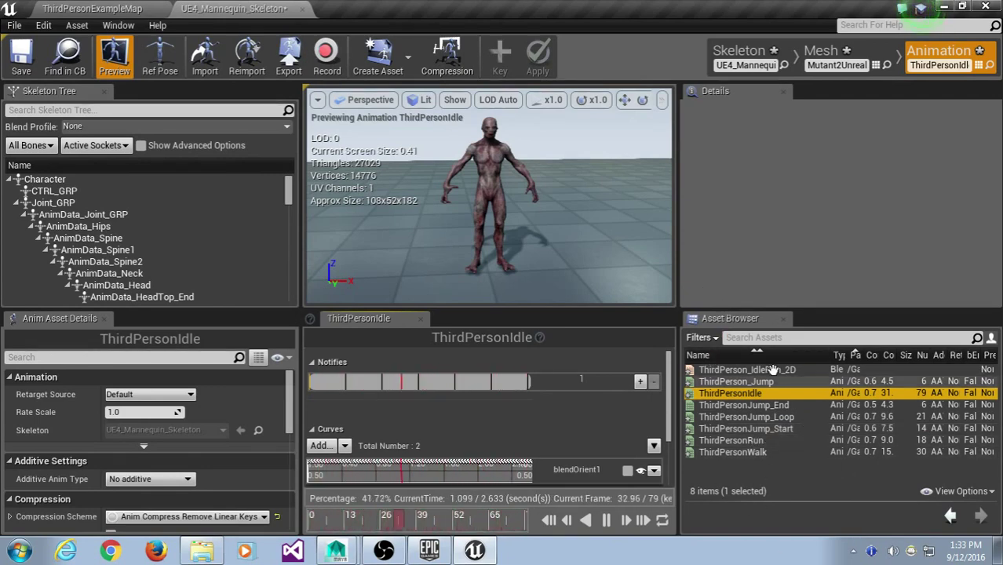
{"action": "left_click", "coordinate": [956, 53]}
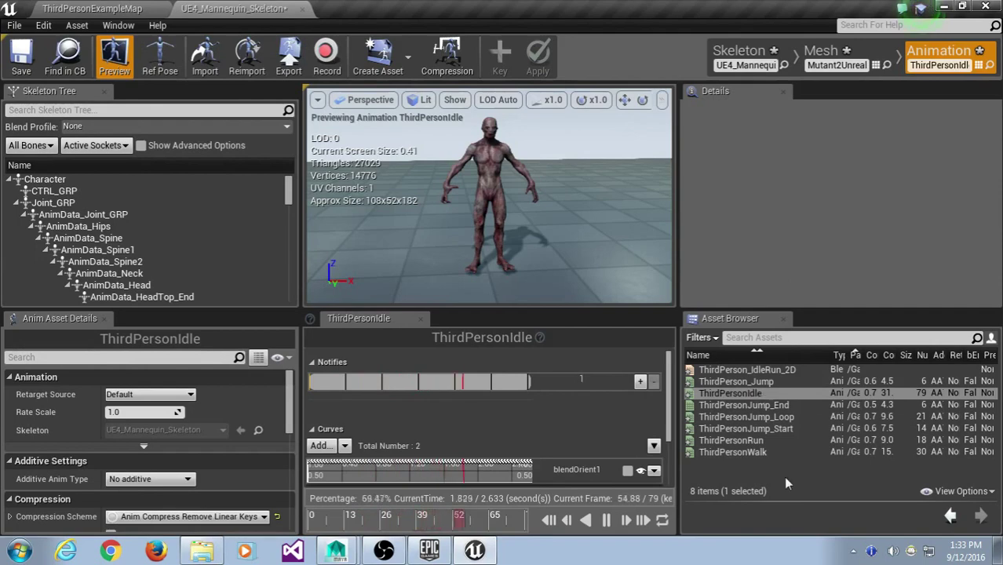
- Reimport ThirdPersonIdle from MutantIdle.fbx and dismiss the FBX import warnings
{"action": "right_click", "coordinate": [747, 392]}
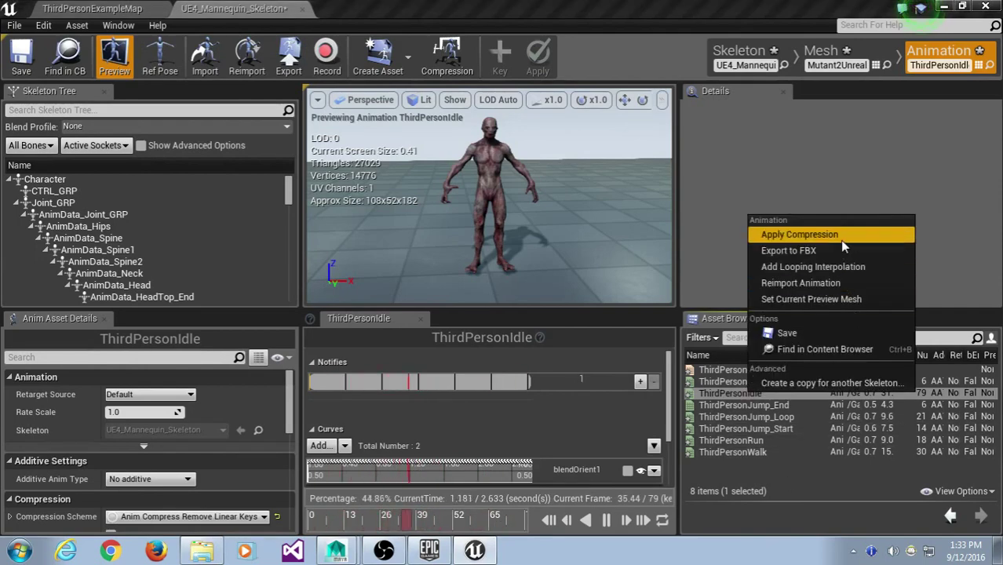
{"action": "left_click", "coordinate": [824, 283]}
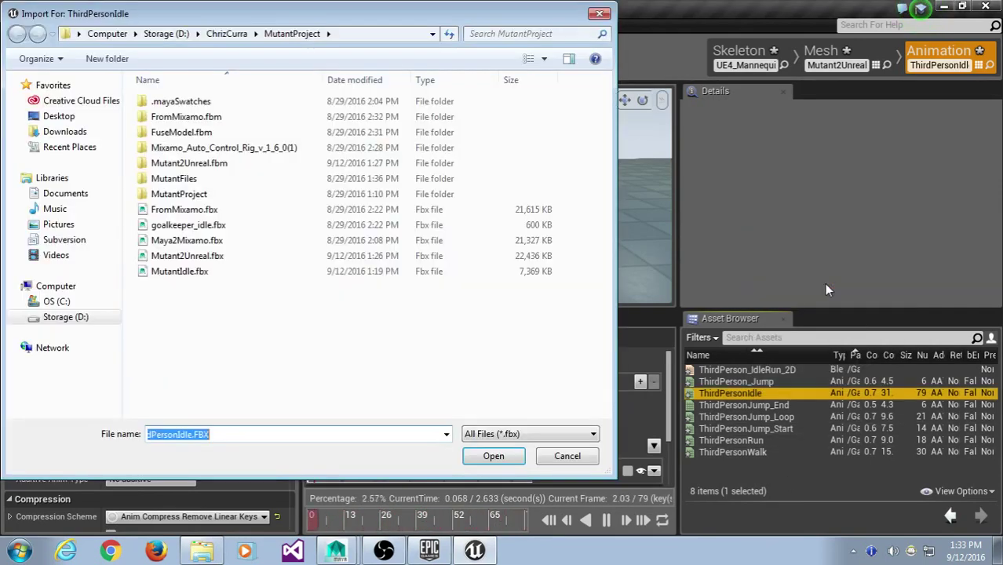
{"action": "left_click", "coordinate": [171, 275]}
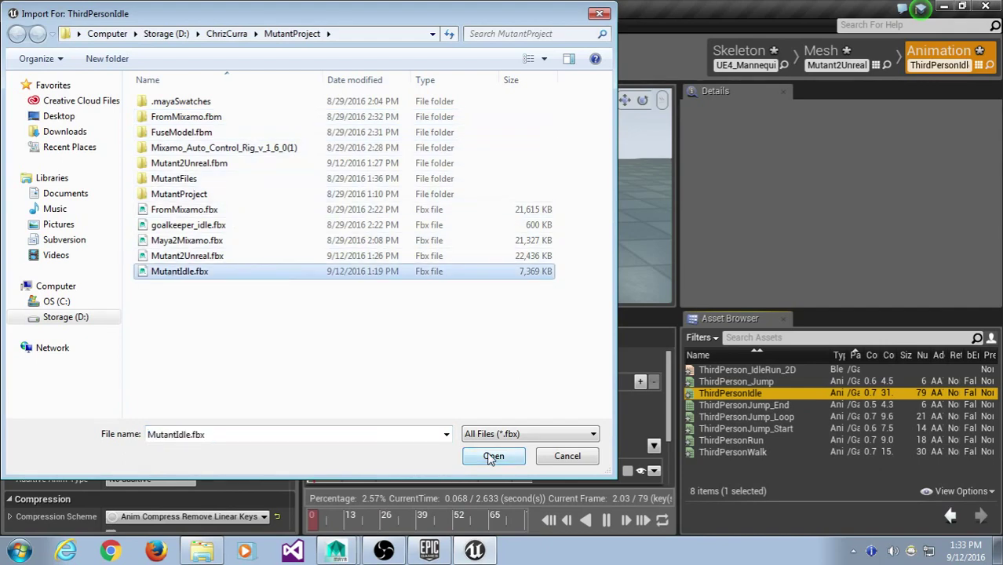
{"action": "left_click", "coordinate": [492, 456]}
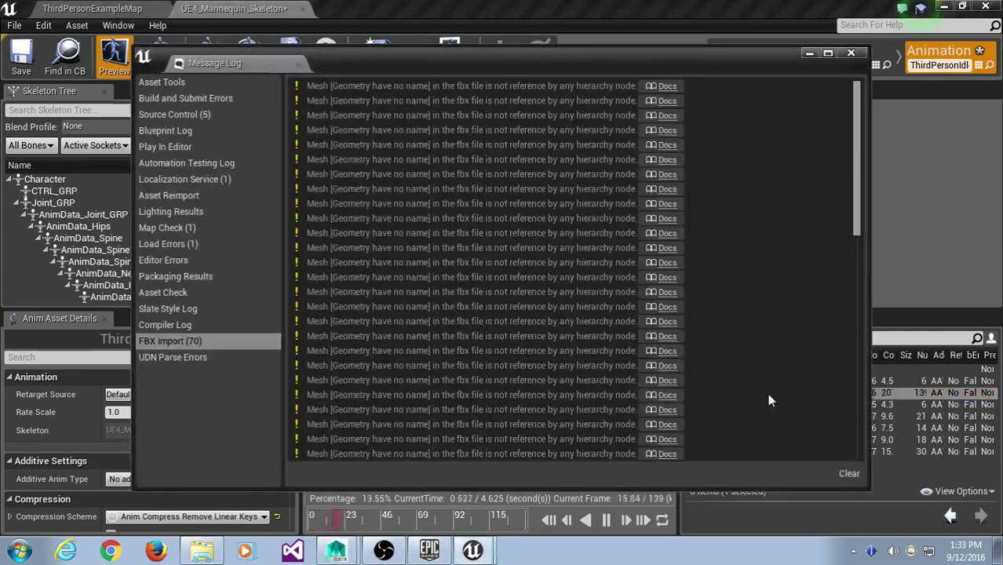
{"action": "left_click", "coordinate": [854, 48]}
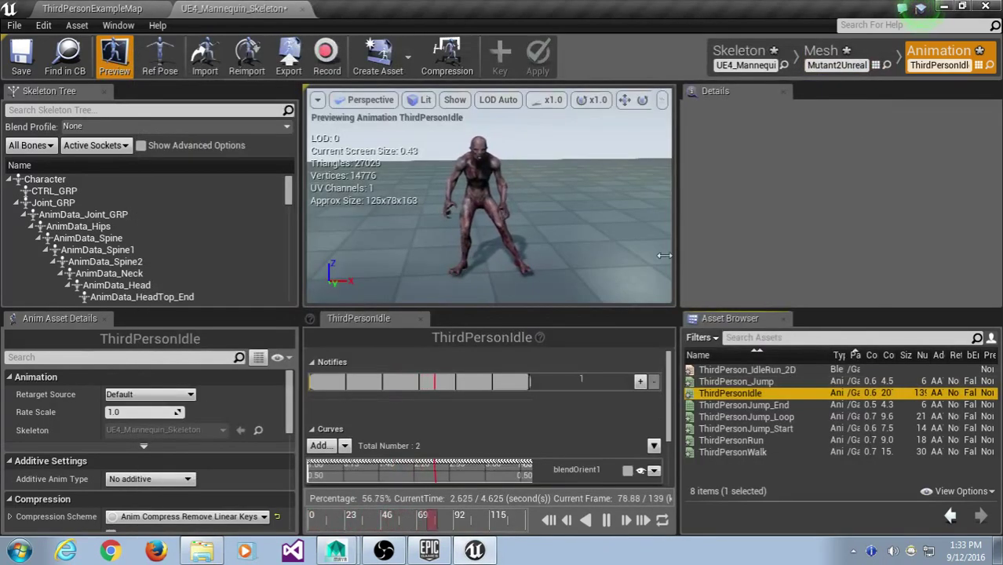
- Enlarge the animation preview and zoom in on the mutant's upper body
{"action": "left_click_drag", "start_coordinate": [507, 308], "coordinate": [516, 412]}
{"action": "scroll", "coordinate": [517, 292], "scroll_direction": "up", "scroll_amount": 3}
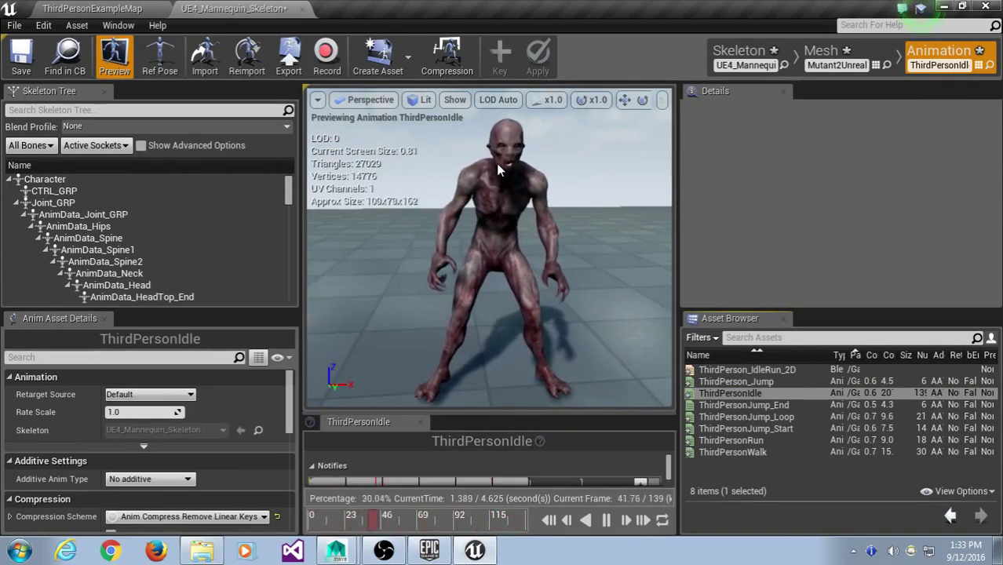
{"action": "right_click_drag", "start_coordinate": [496, 163], "coordinate": [393, 188]}
- Show the top-level Content folder in the ThirdPersonExampleMap editor, then bring Maya to the front
{"action": "left_click", "coordinate": [90, 8]}
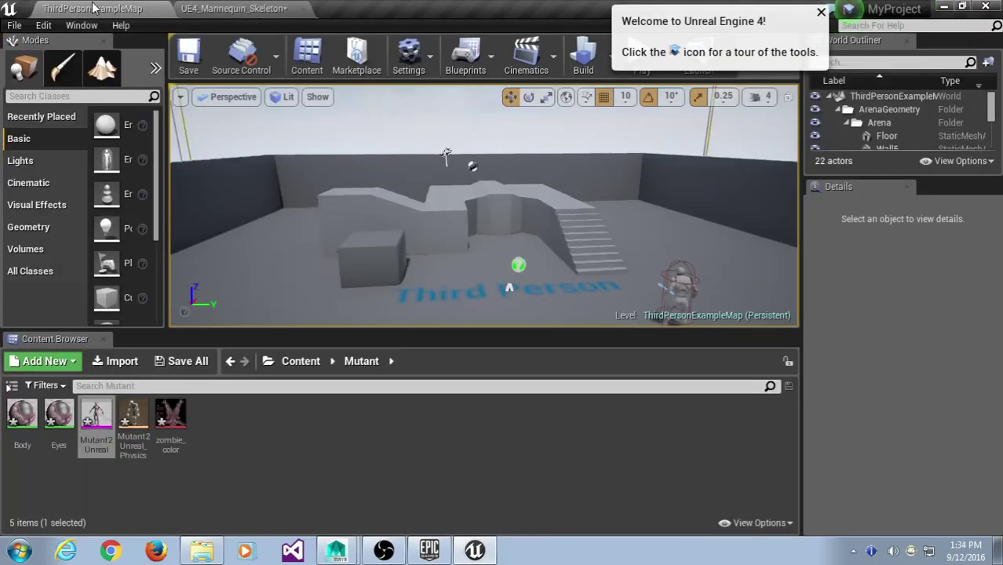
{"action": "left_click", "coordinate": [300, 361]}
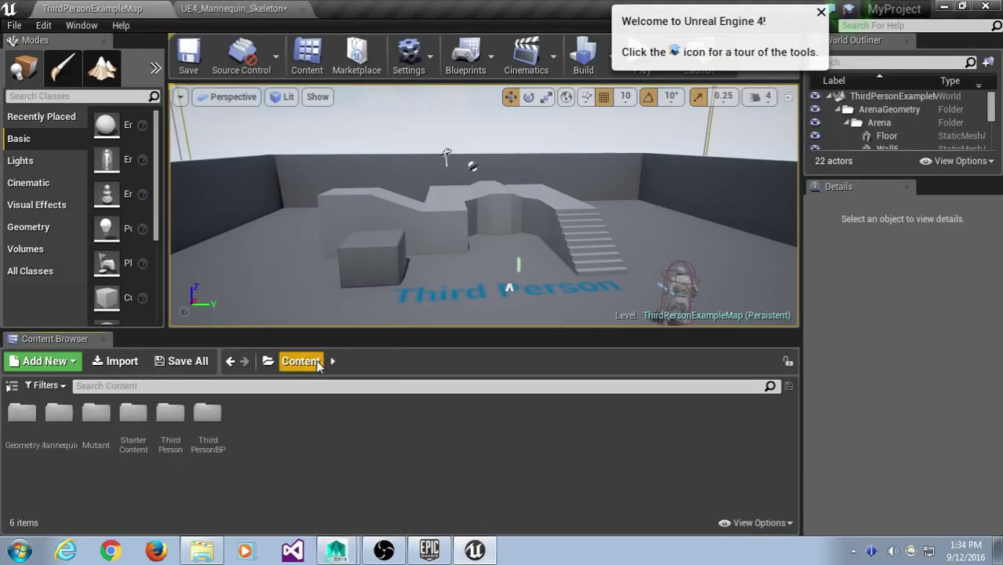
{"action": "right_click", "coordinate": [263, 401]}
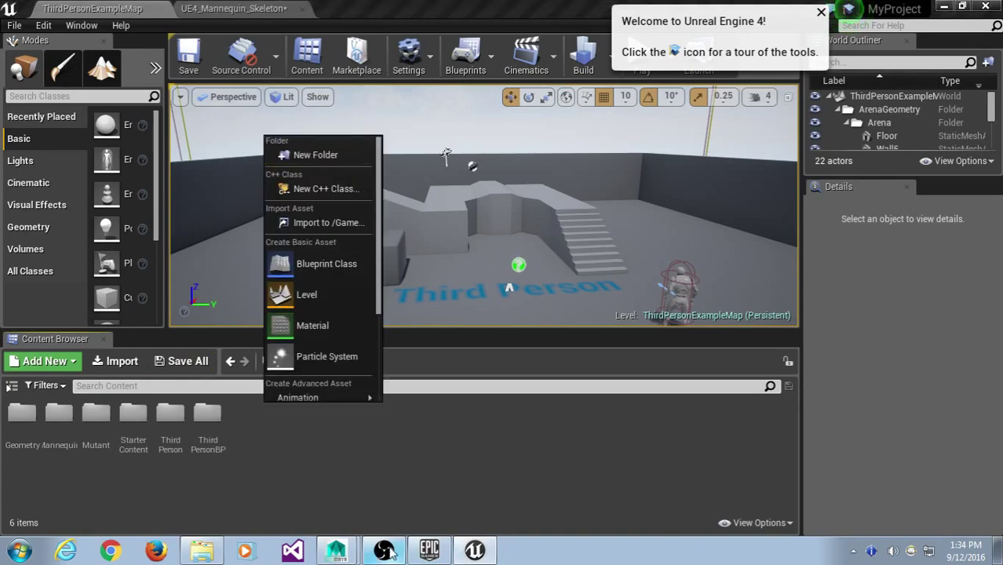
{"action": "left_click", "coordinate": [345, 482]}
{"action": "left_click", "coordinate": [336, 550]}
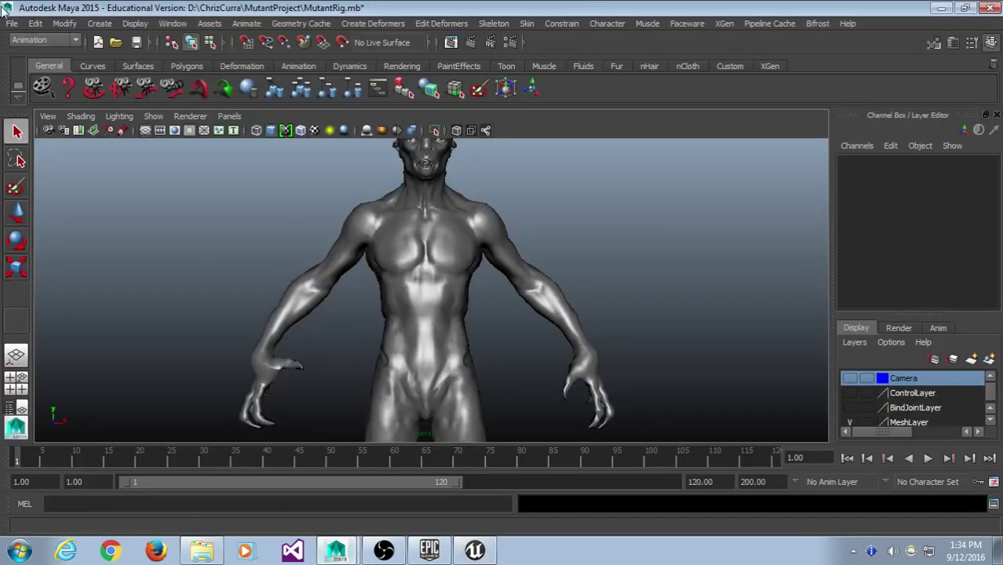
- Review the File > Export All FBX options, cancel without exporting, and minimize Maya
{"action": "left_click", "coordinate": [12, 23]}
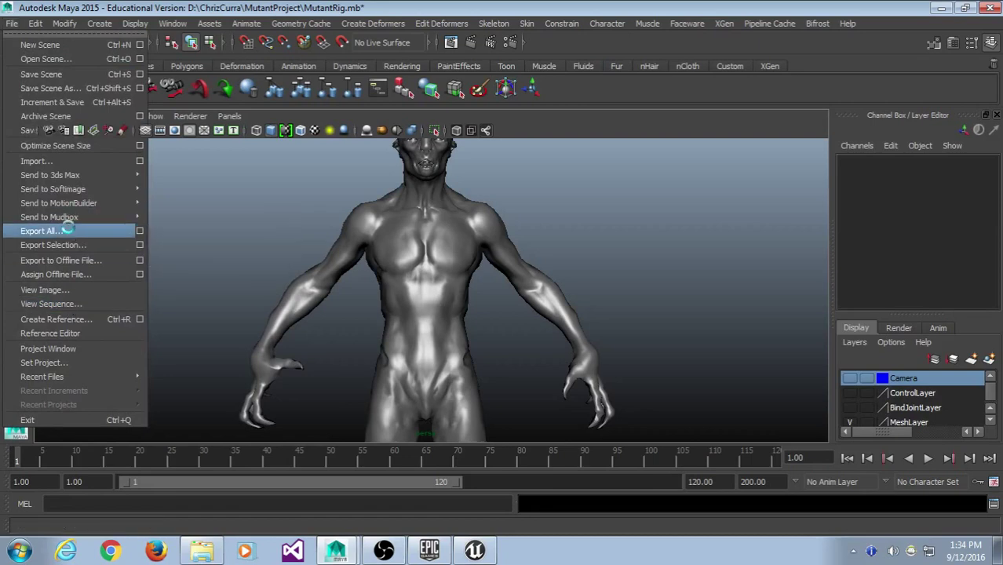
{"action": "left_click", "coordinate": [68, 230]}
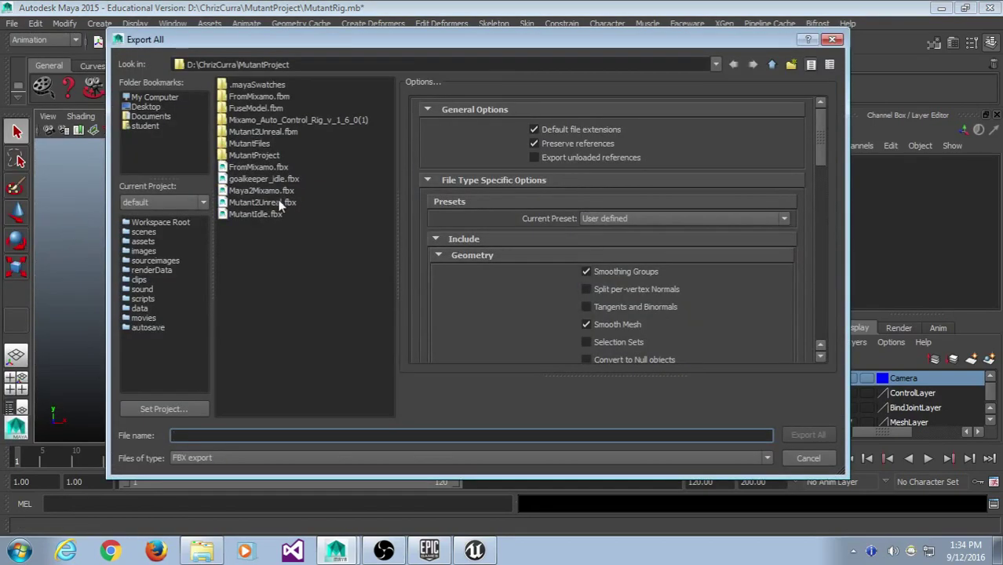
{"action": "left_click_drag", "start_coordinate": [821, 139], "coordinate": [873, 258]}
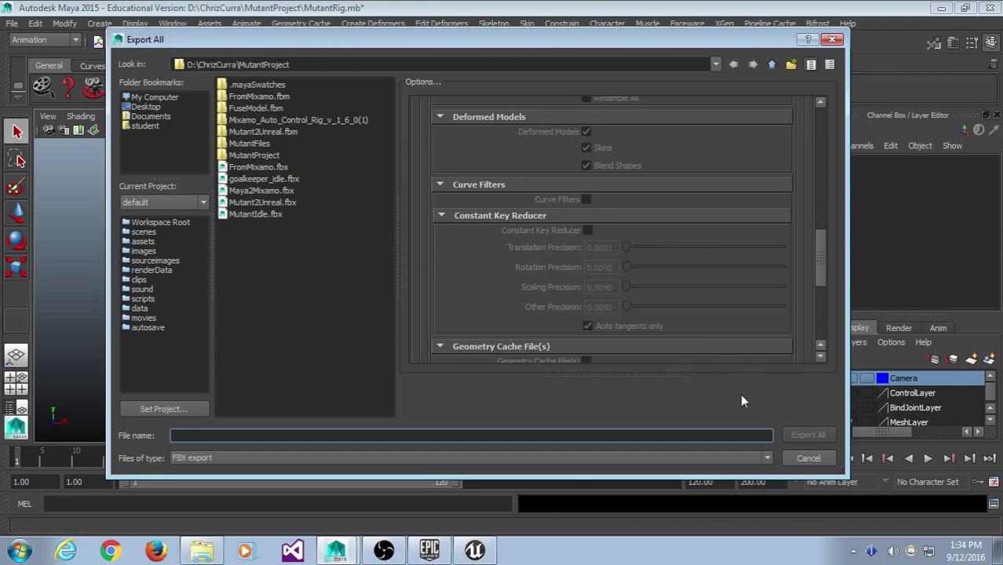
{"action": "left_click", "coordinate": [808, 460]}
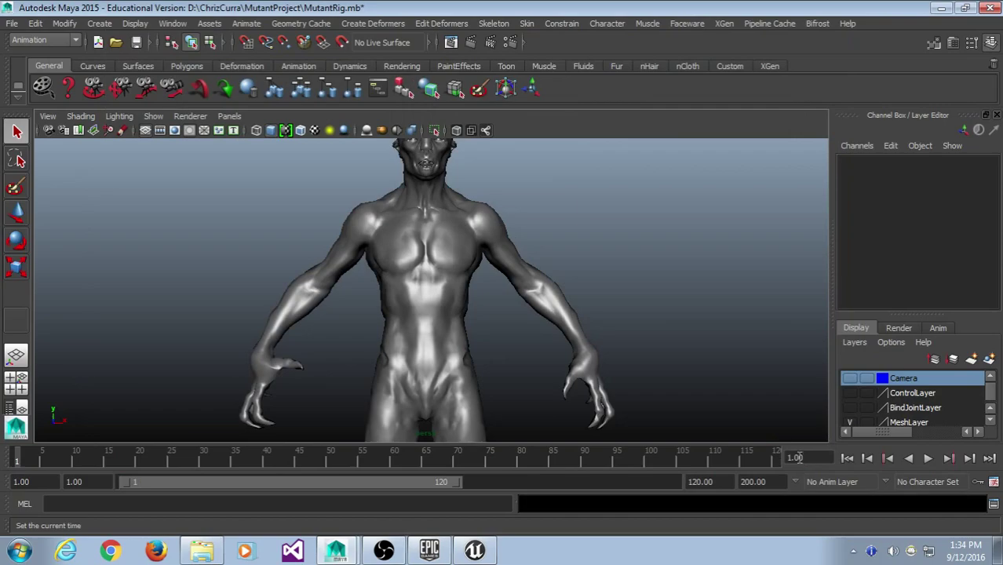
{"action": "left_click", "coordinate": [941, 9]}
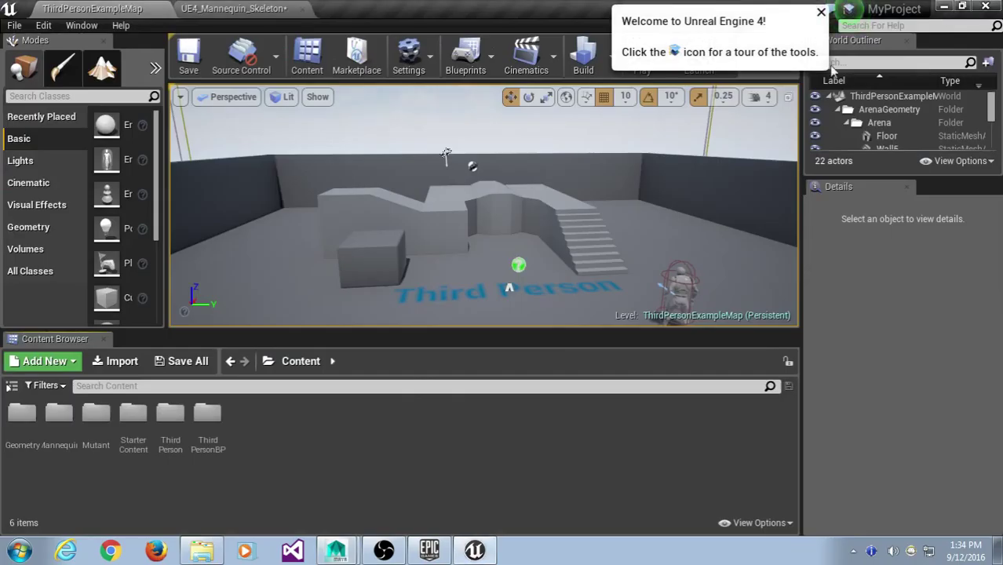